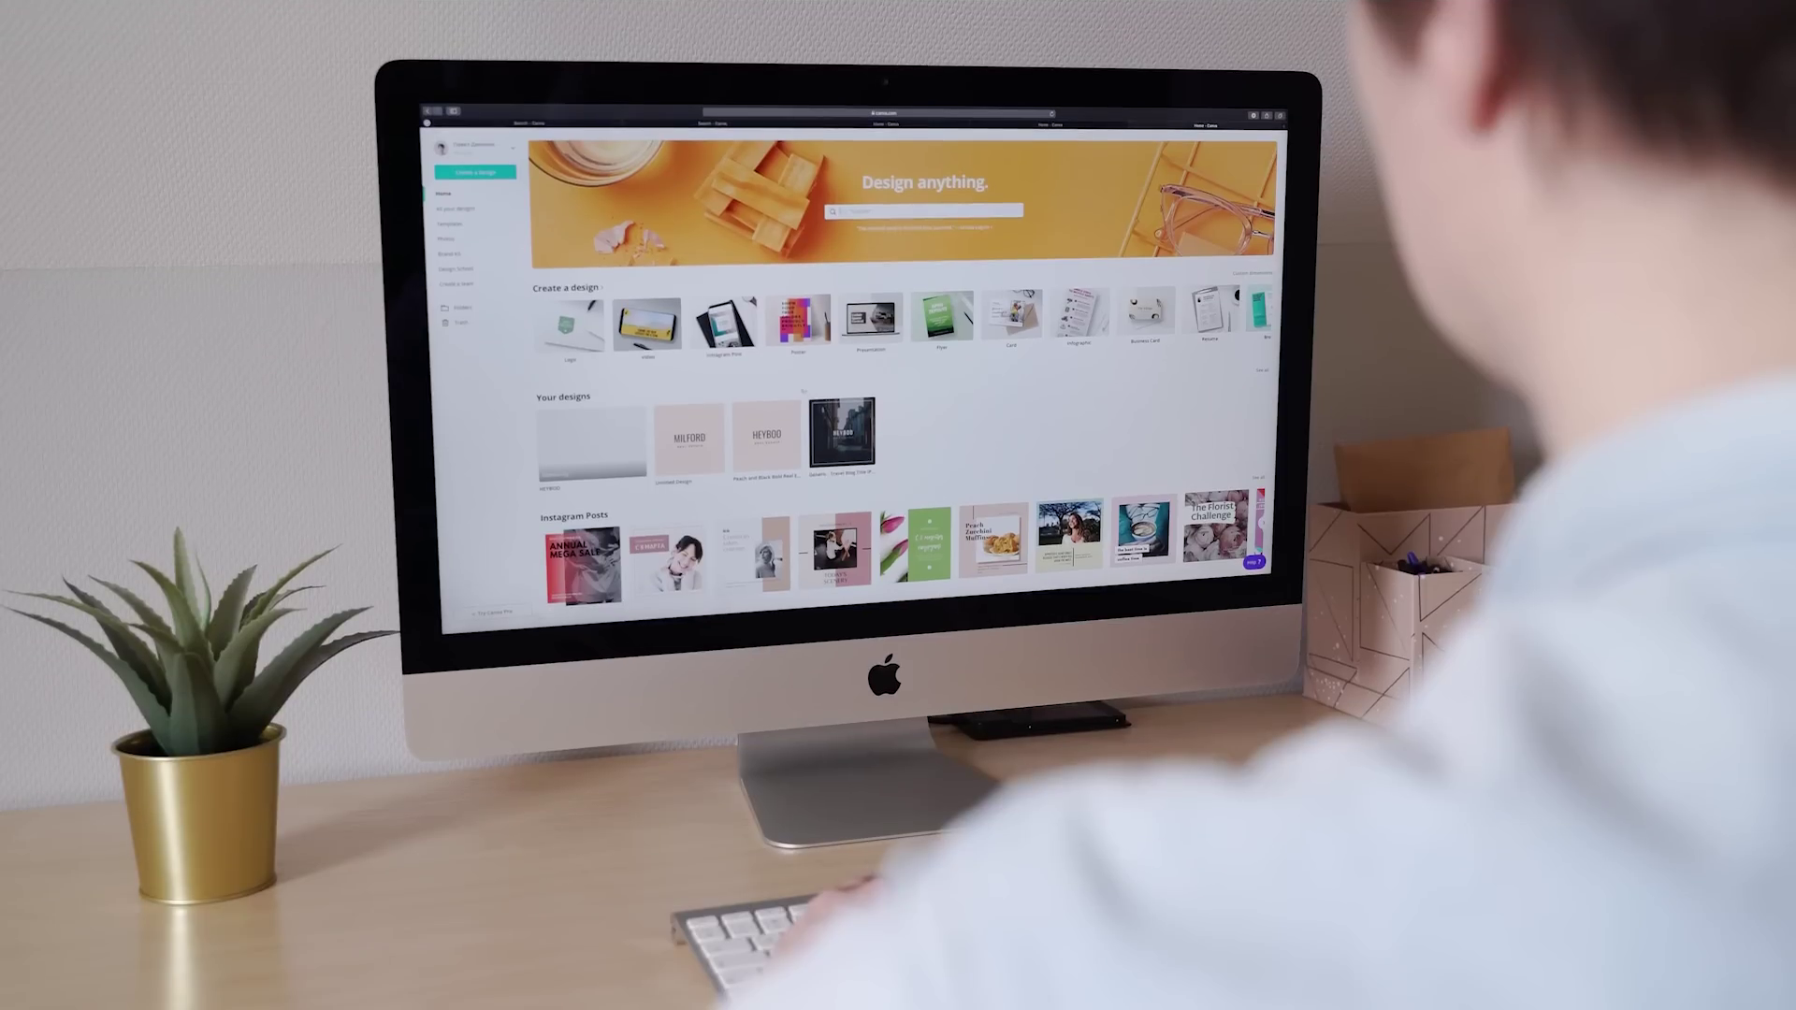
# Step: Start a new Instagram Post design from the Canva home page
pyautogui.click(576, 333)
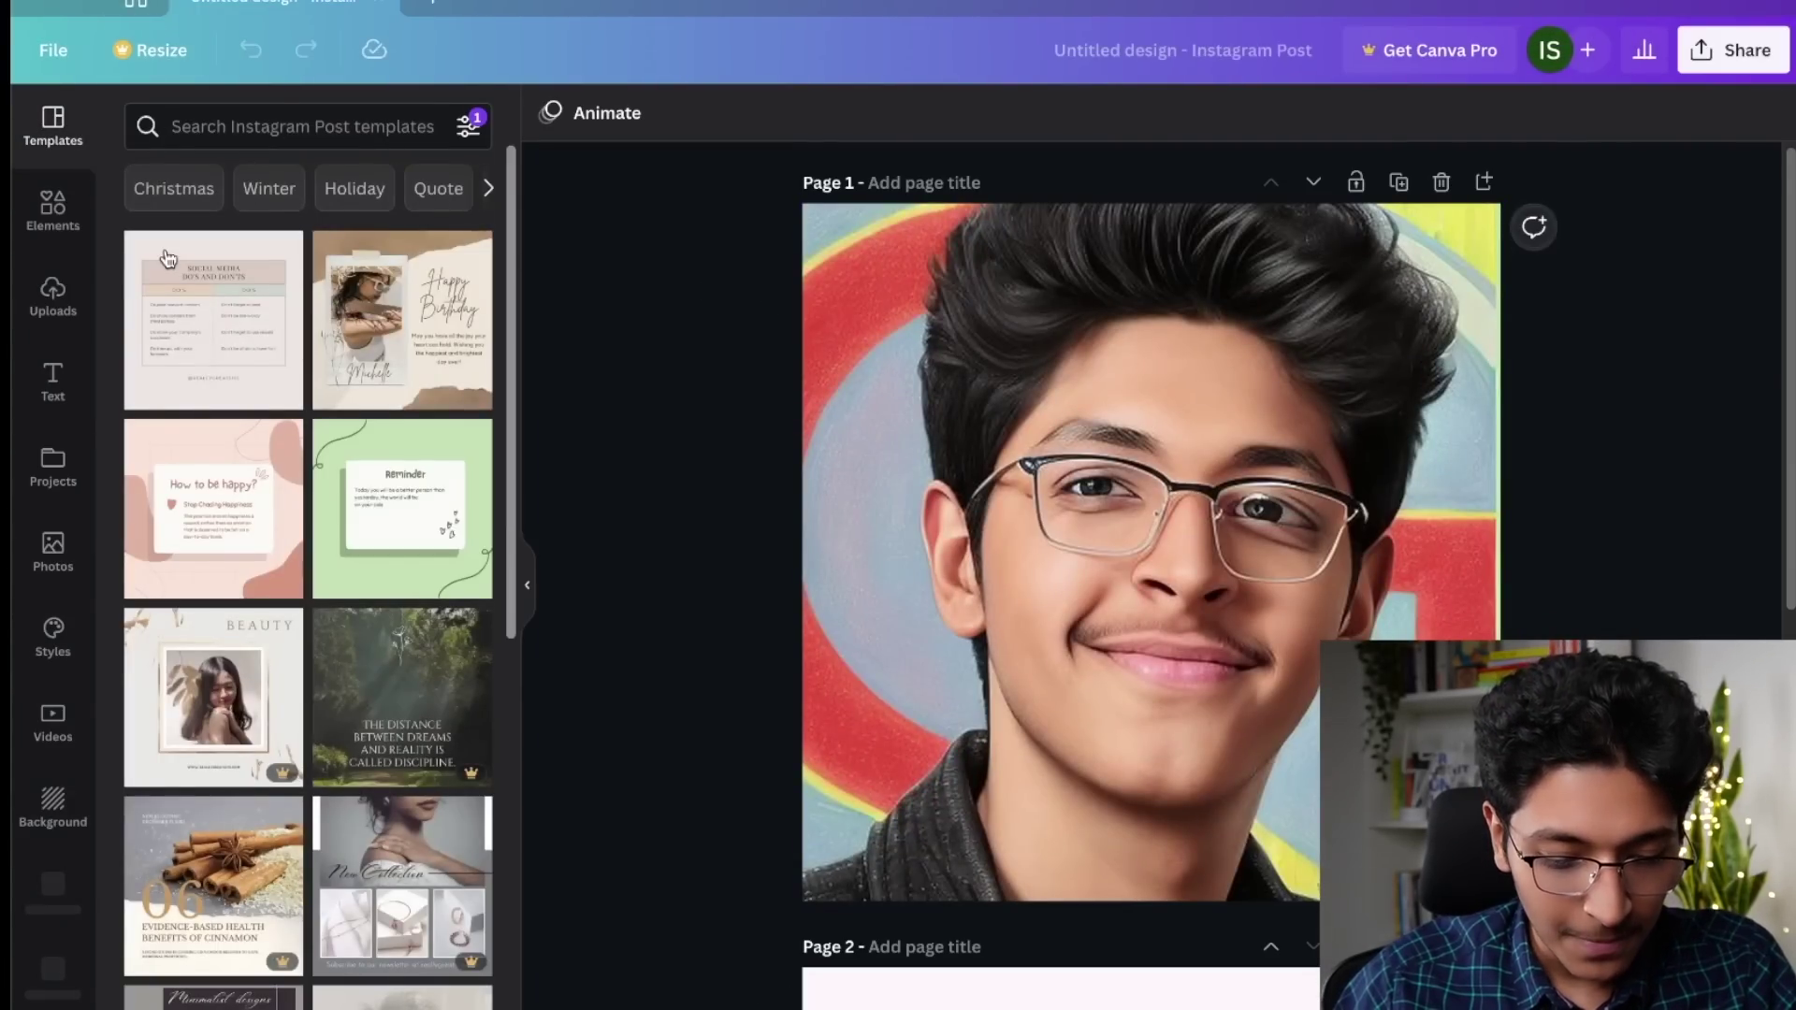
# Step: In the Text to Image app, generate images for 'horse running on water in the middle of a dessert'
pyautogui.scroll(-3, 37, 674)
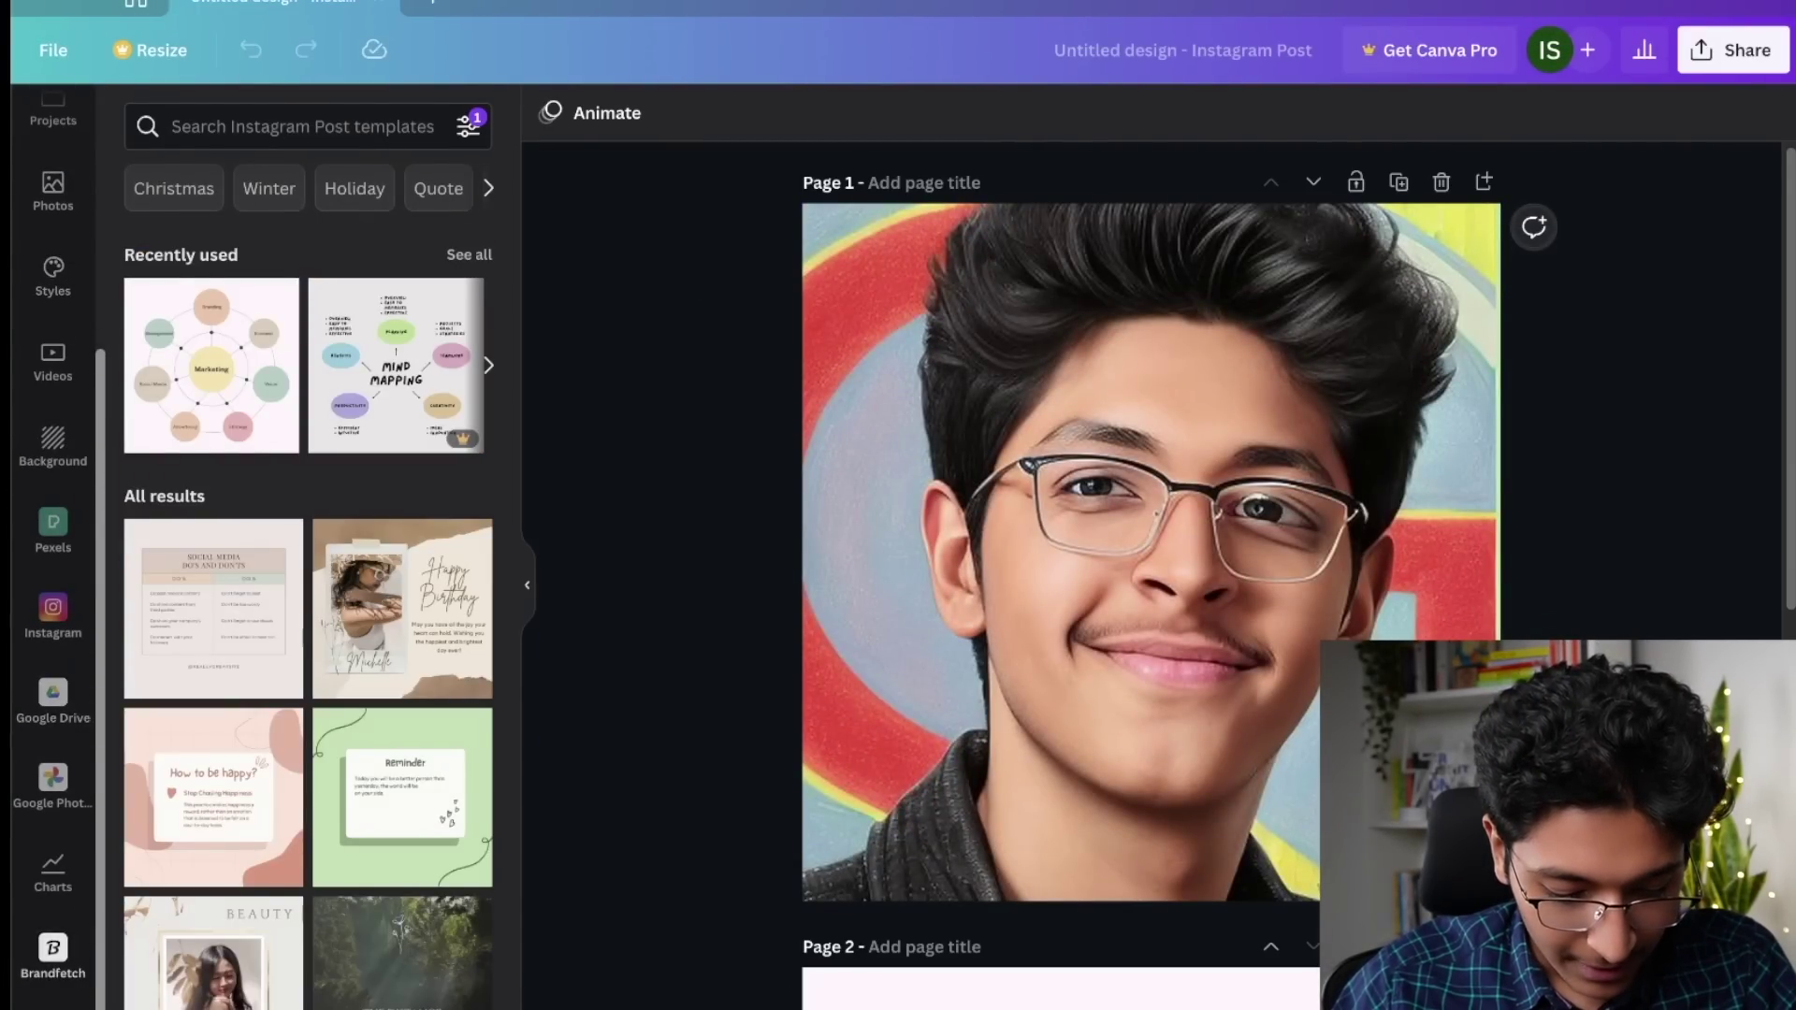
pyautogui.click(53, 993)
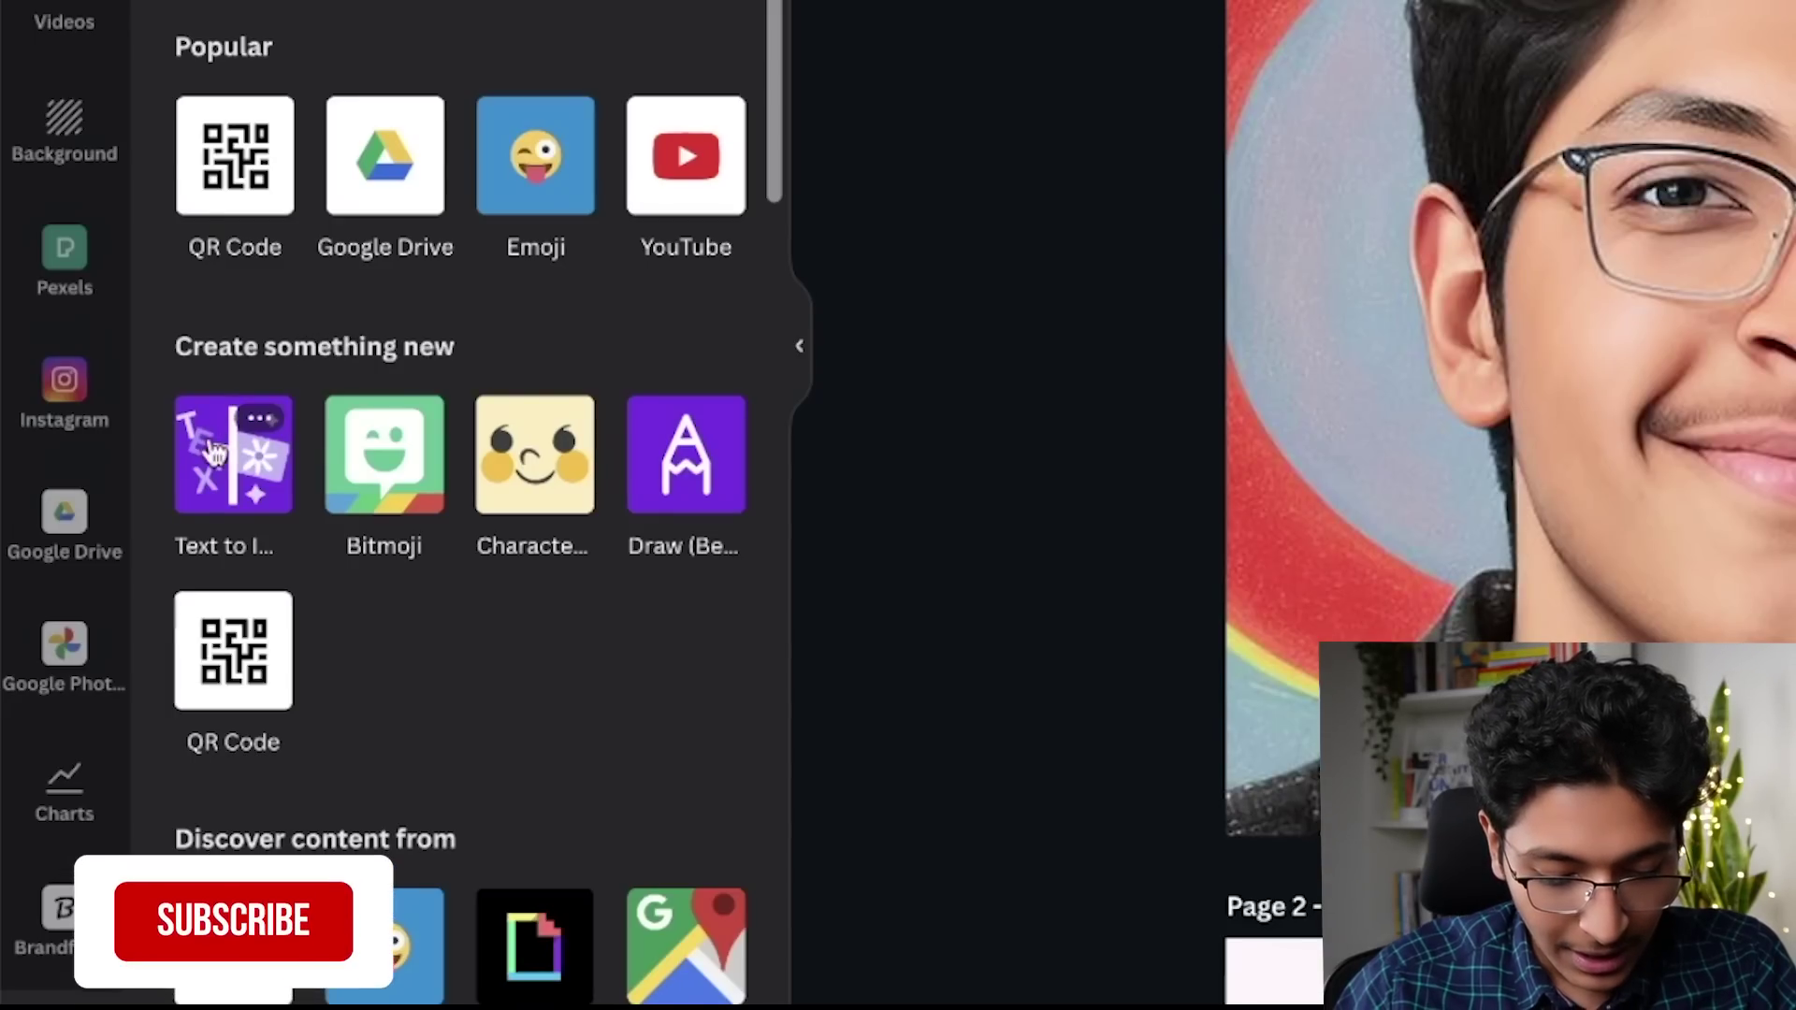
pyautogui.click(236, 475)
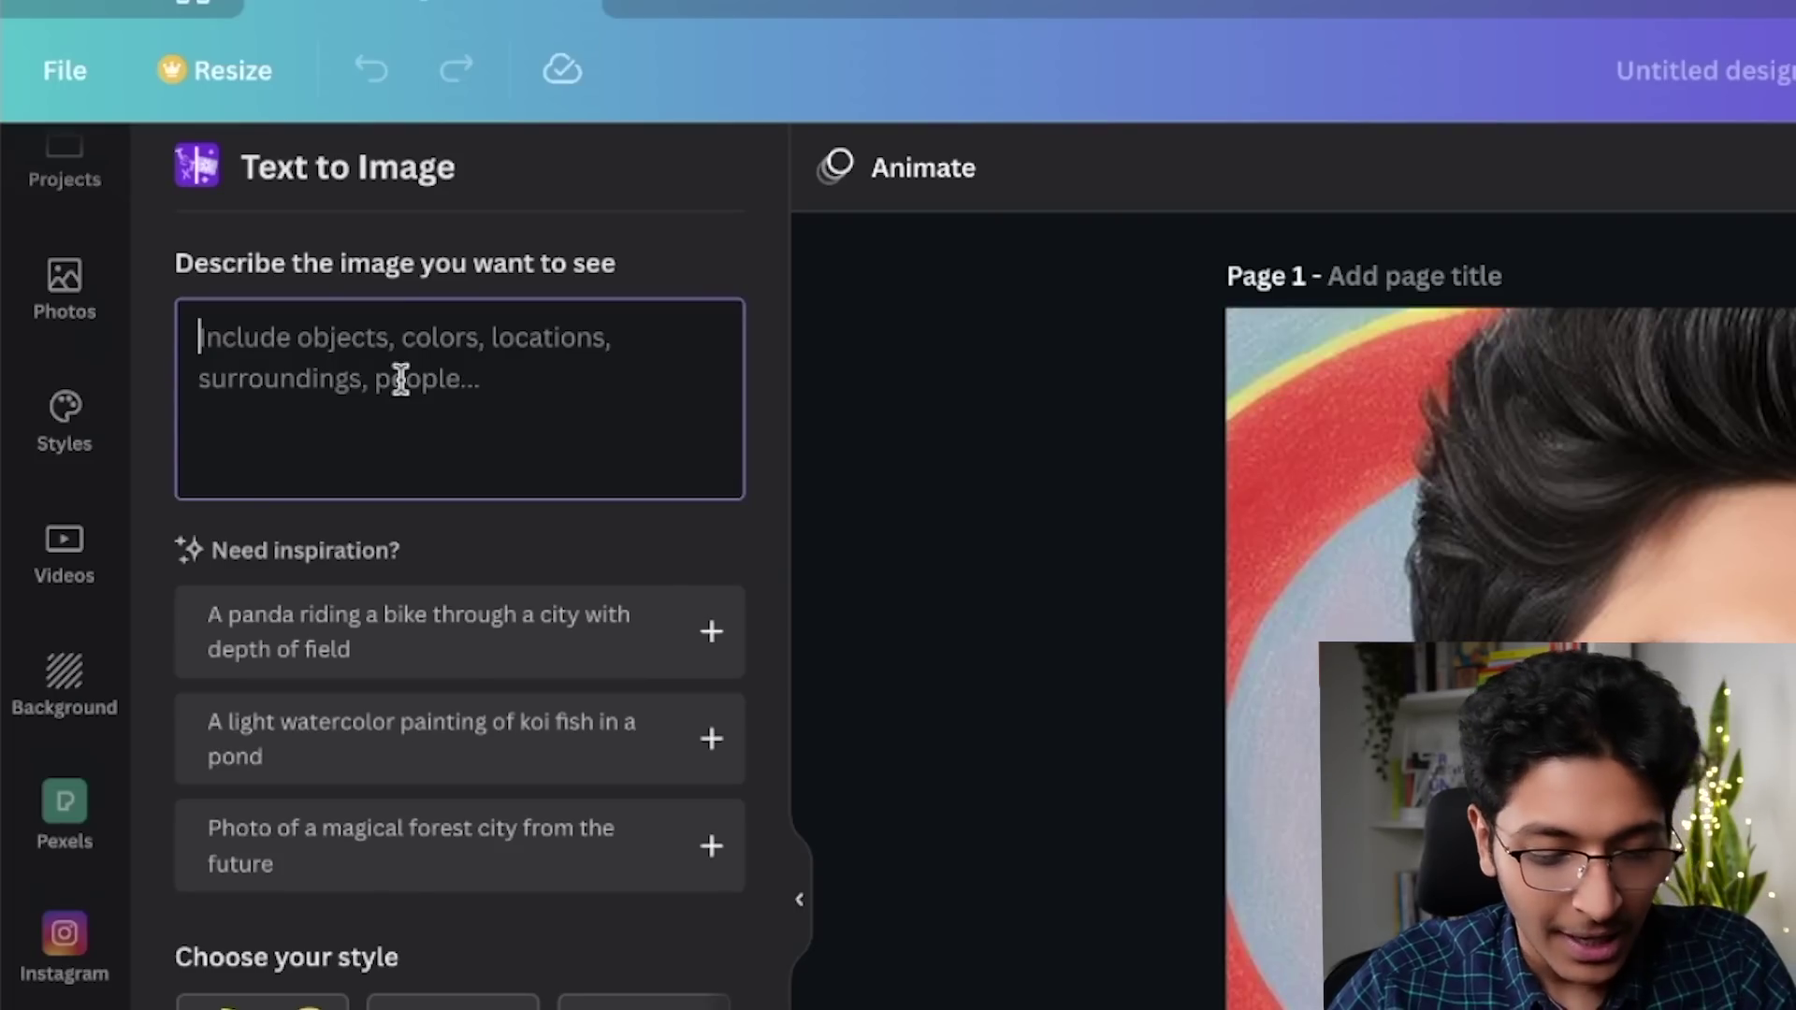
pyautogui.write('ho')
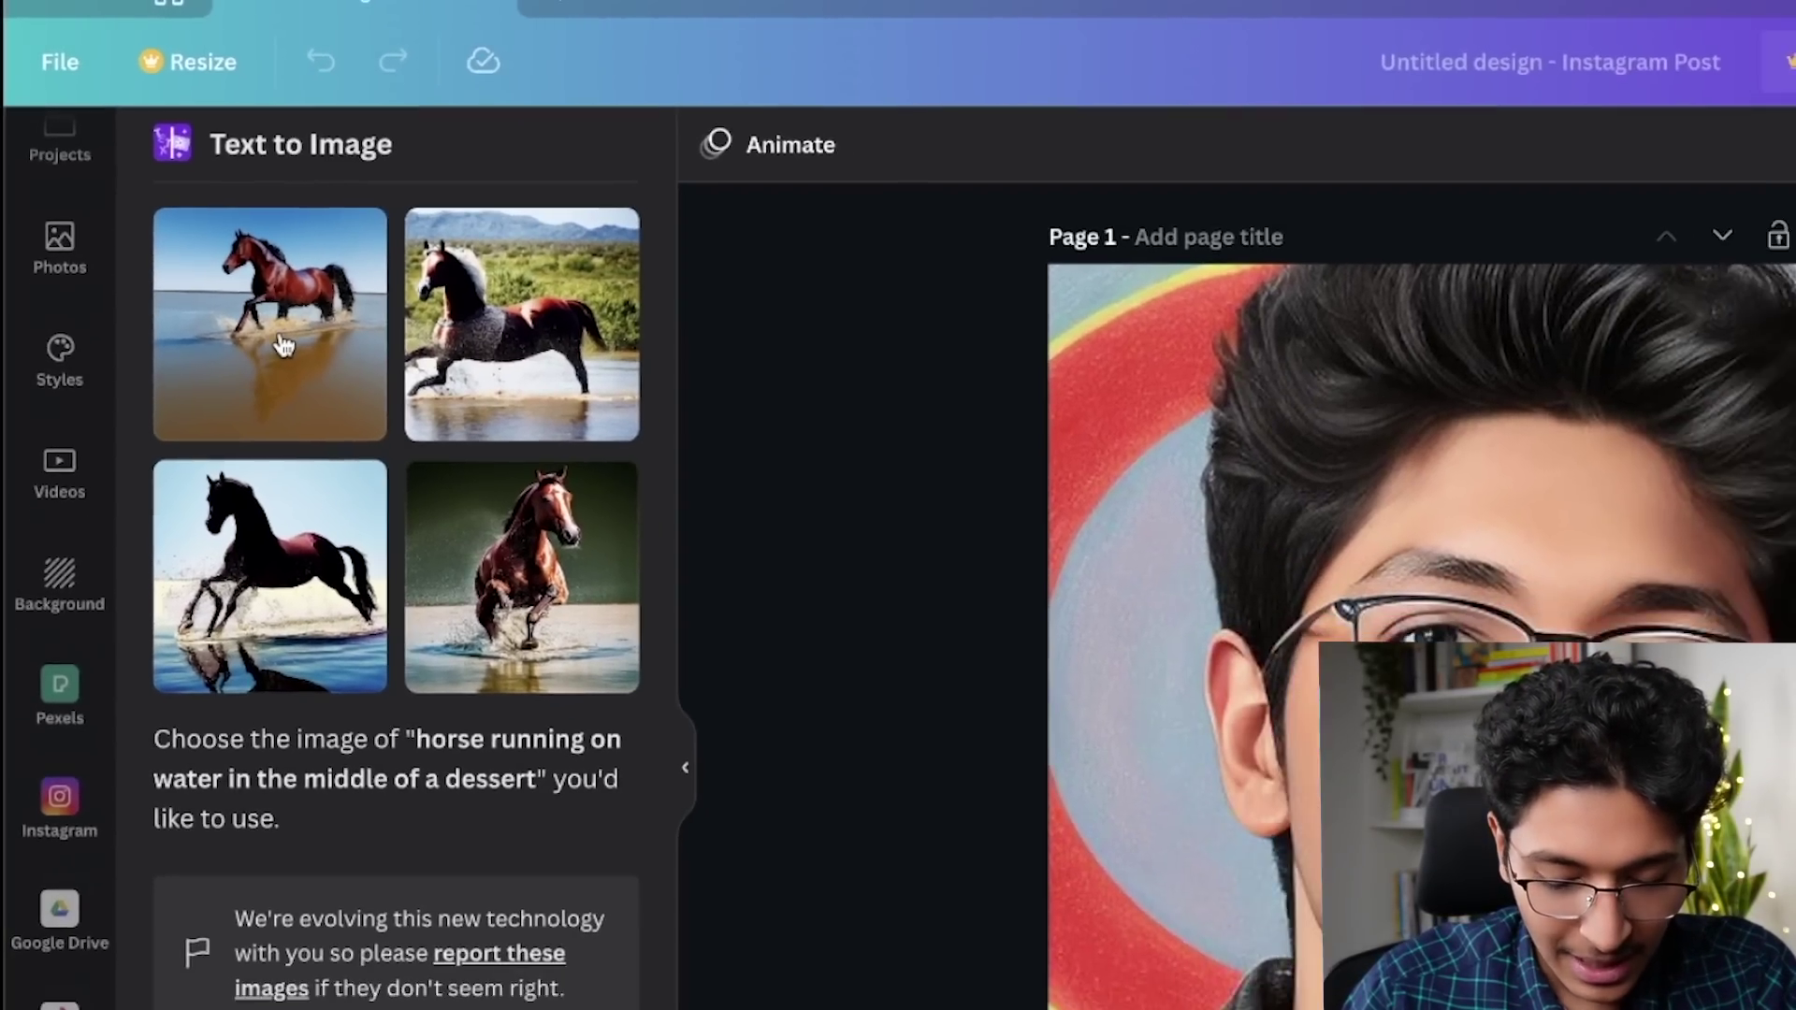
# Step: Add the first generated horse image to the page, then delete it
pyautogui.click(283, 346)
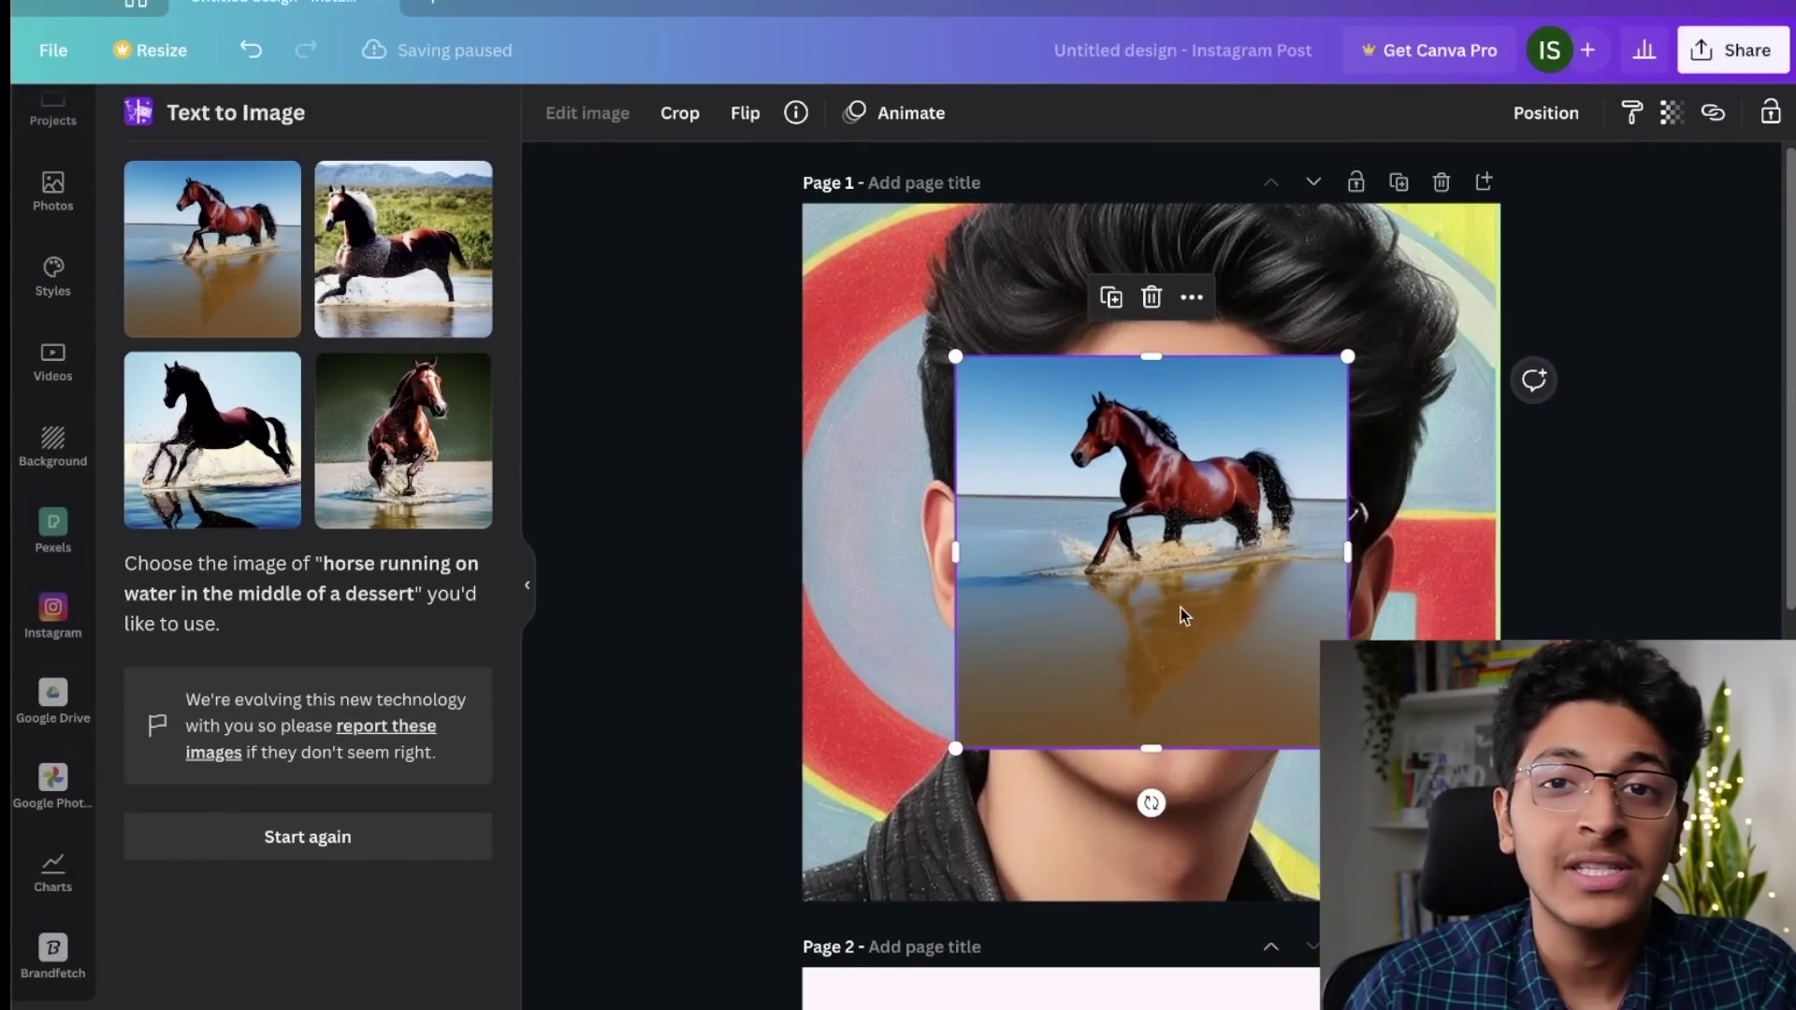
pyautogui.press('Delete')
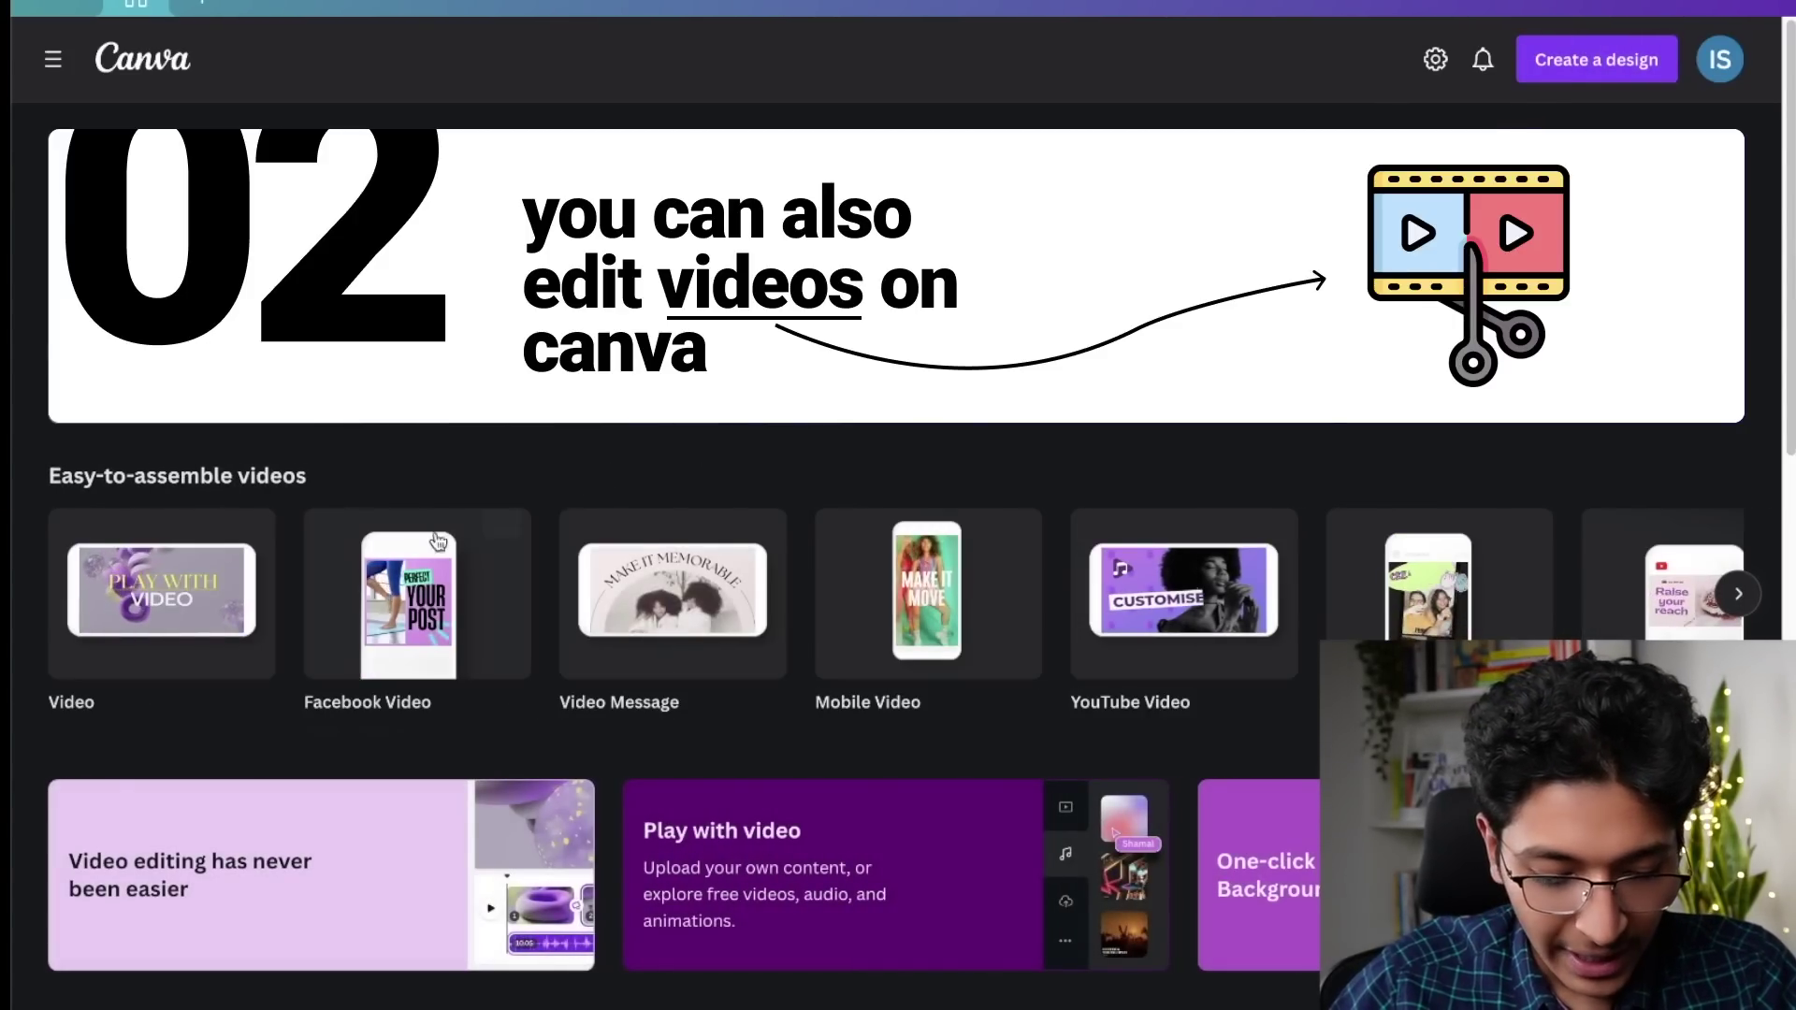
# Step: Create a blank Video design and search the elements for 'blockchain'
pyautogui.click(150, 594)
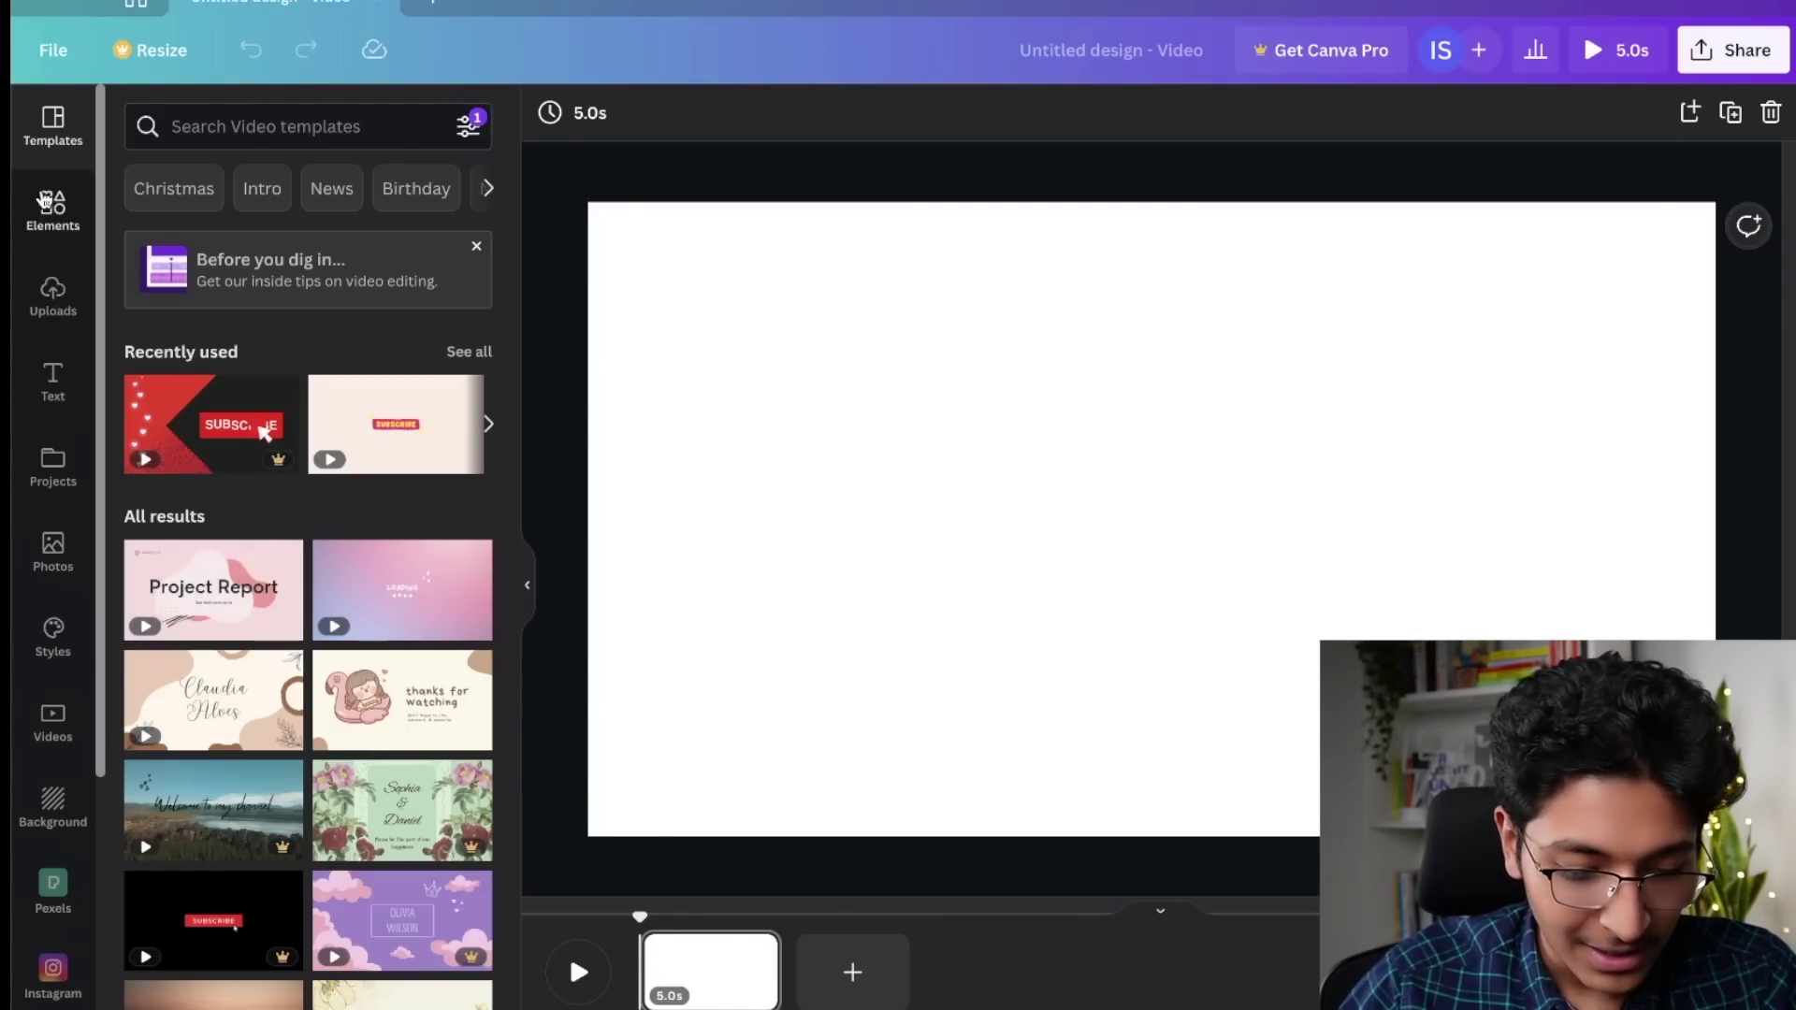
pyautogui.click(54, 211)
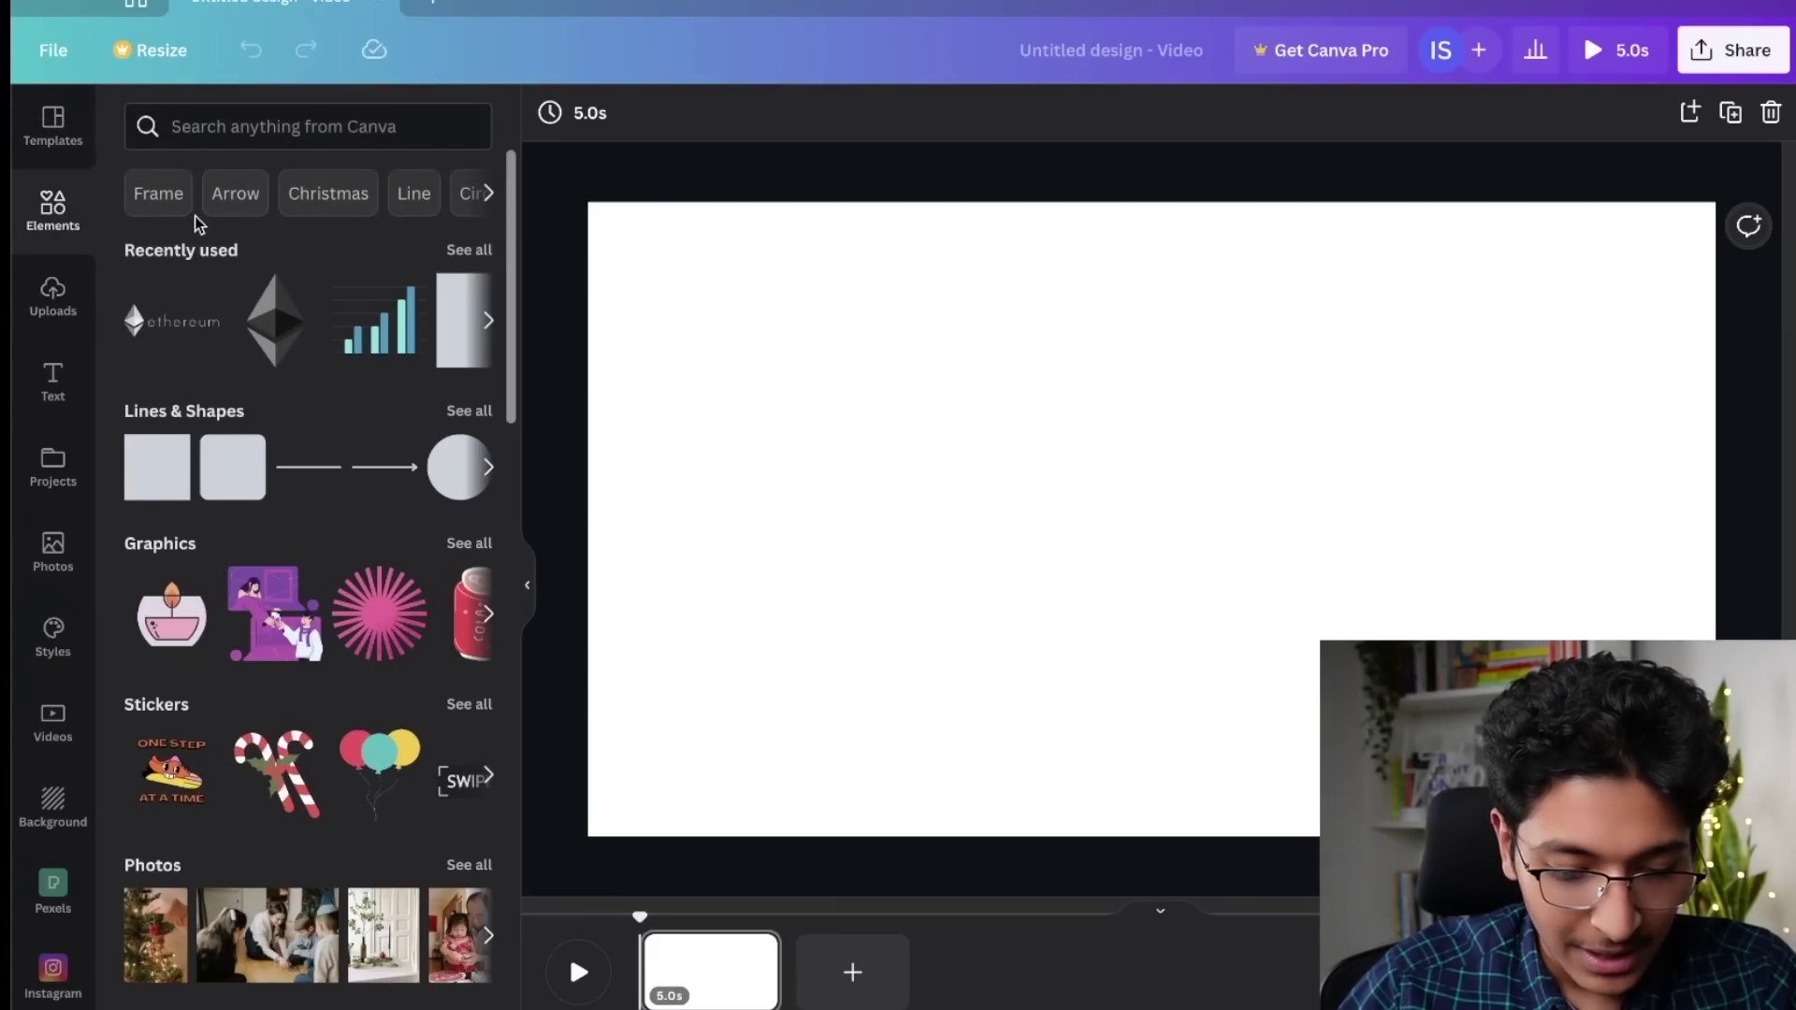
pyautogui.click(234, 131)
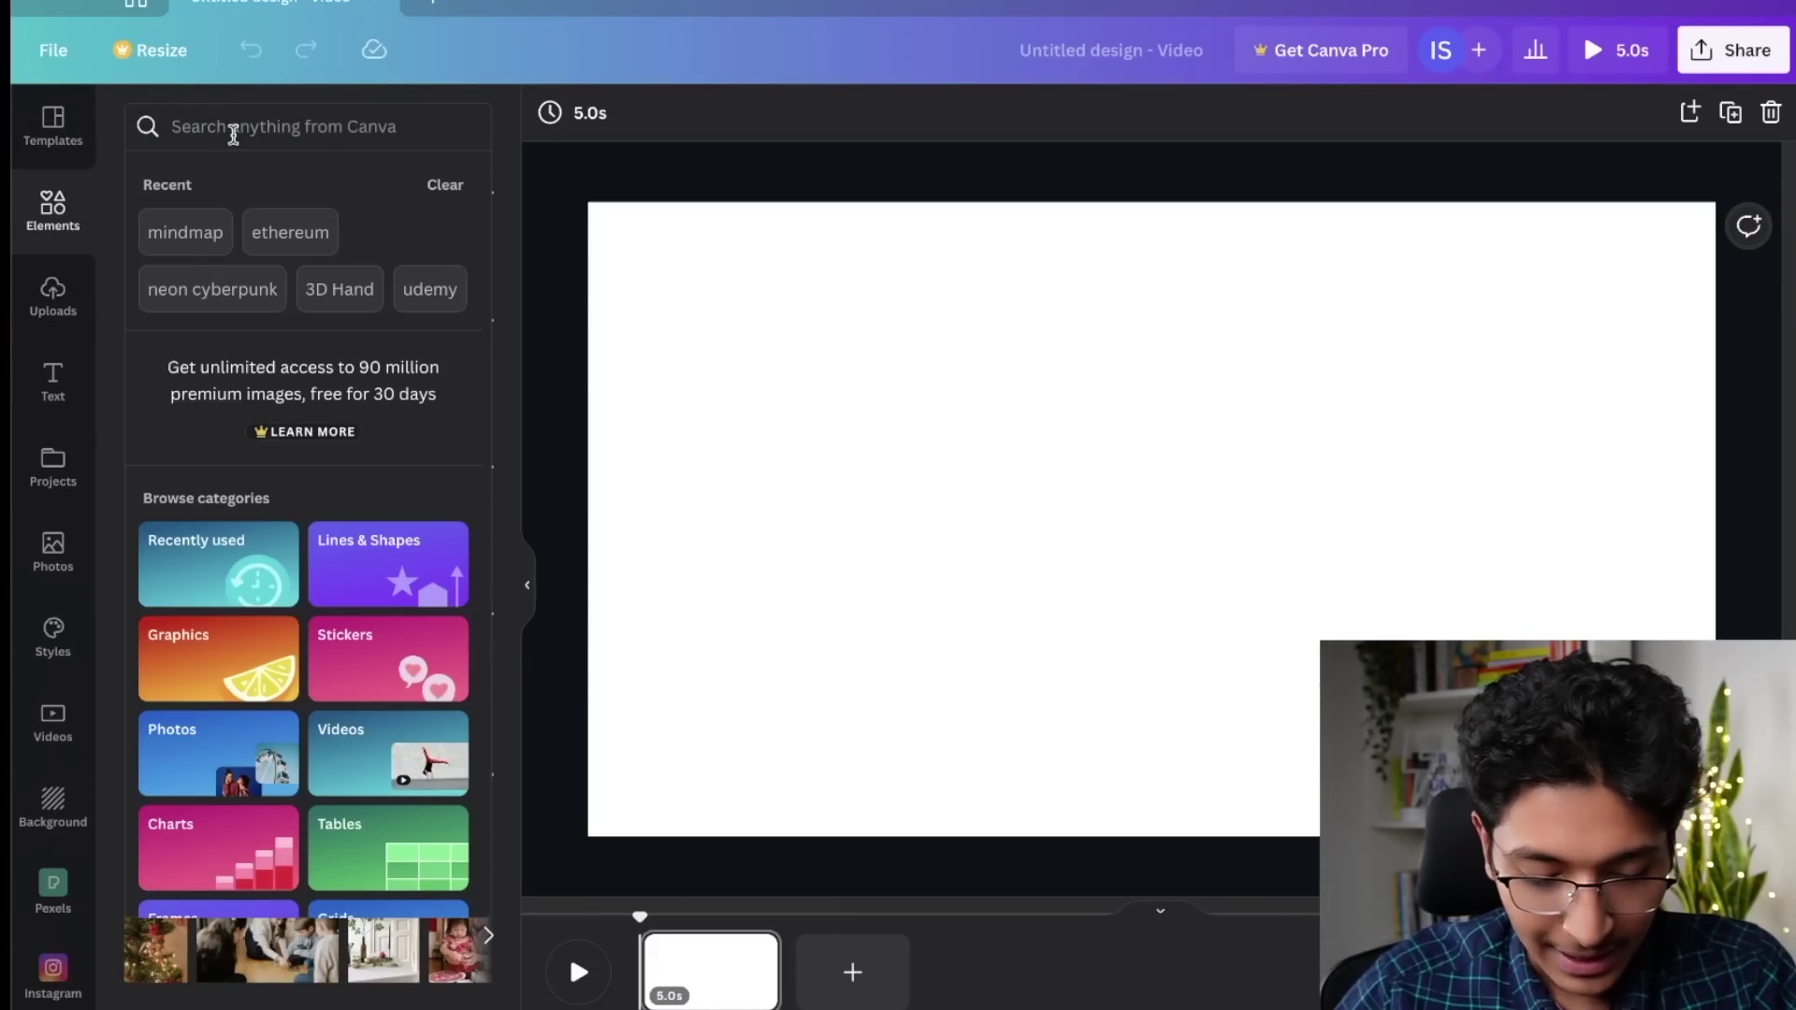
pyautogui.write('blockc')
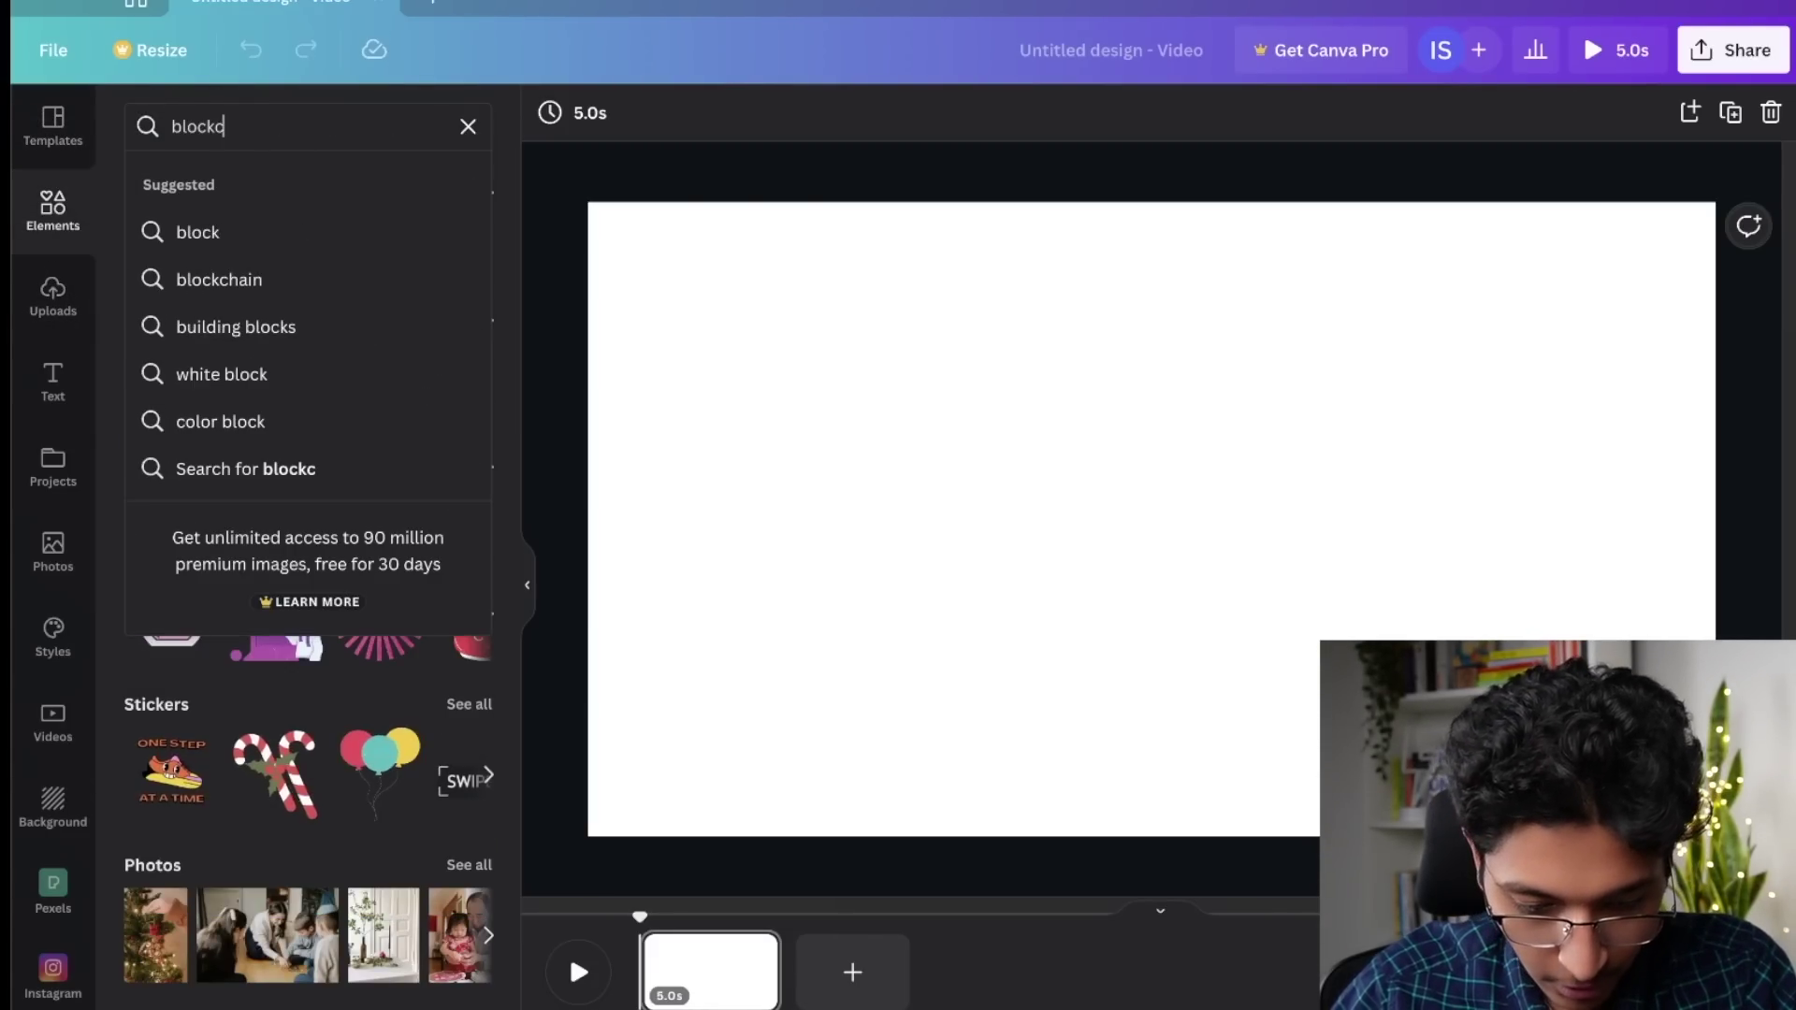
pyautogui.click(298, 274)
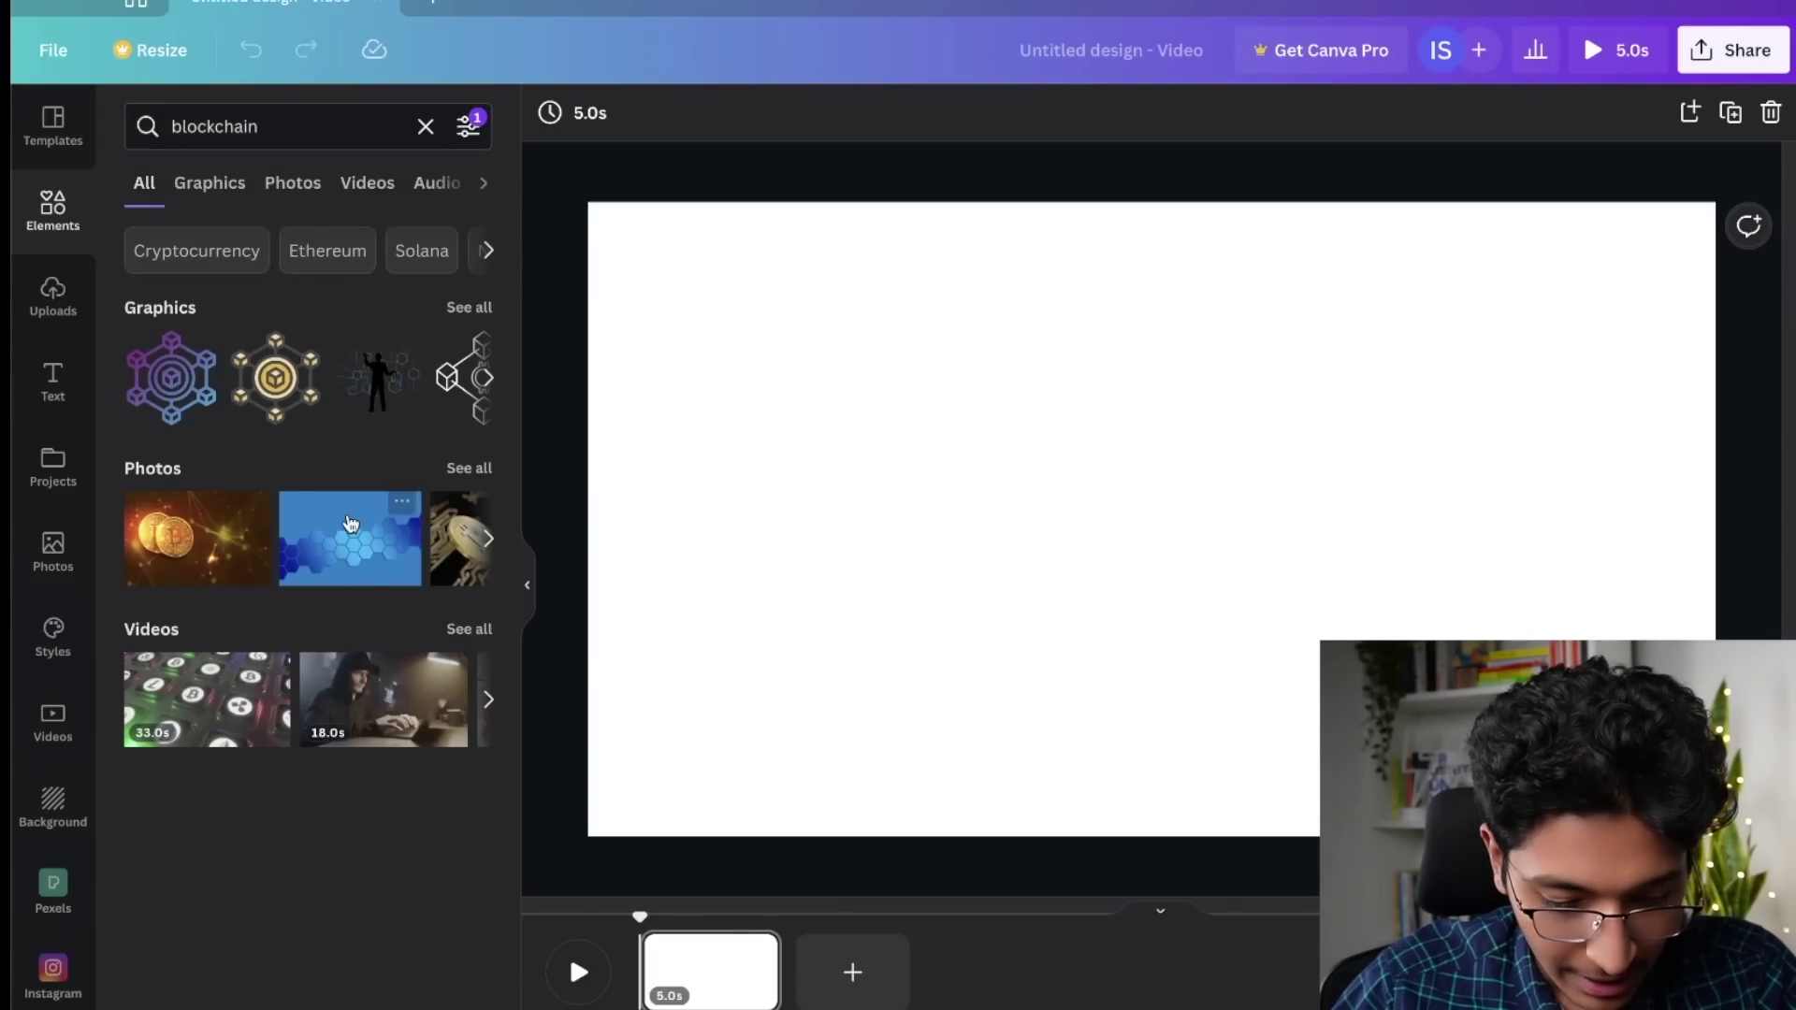
# Step: Replace the blue hexagon photo with the crypto-coins video, enlarged to fill the page
pyautogui.click(335, 557)
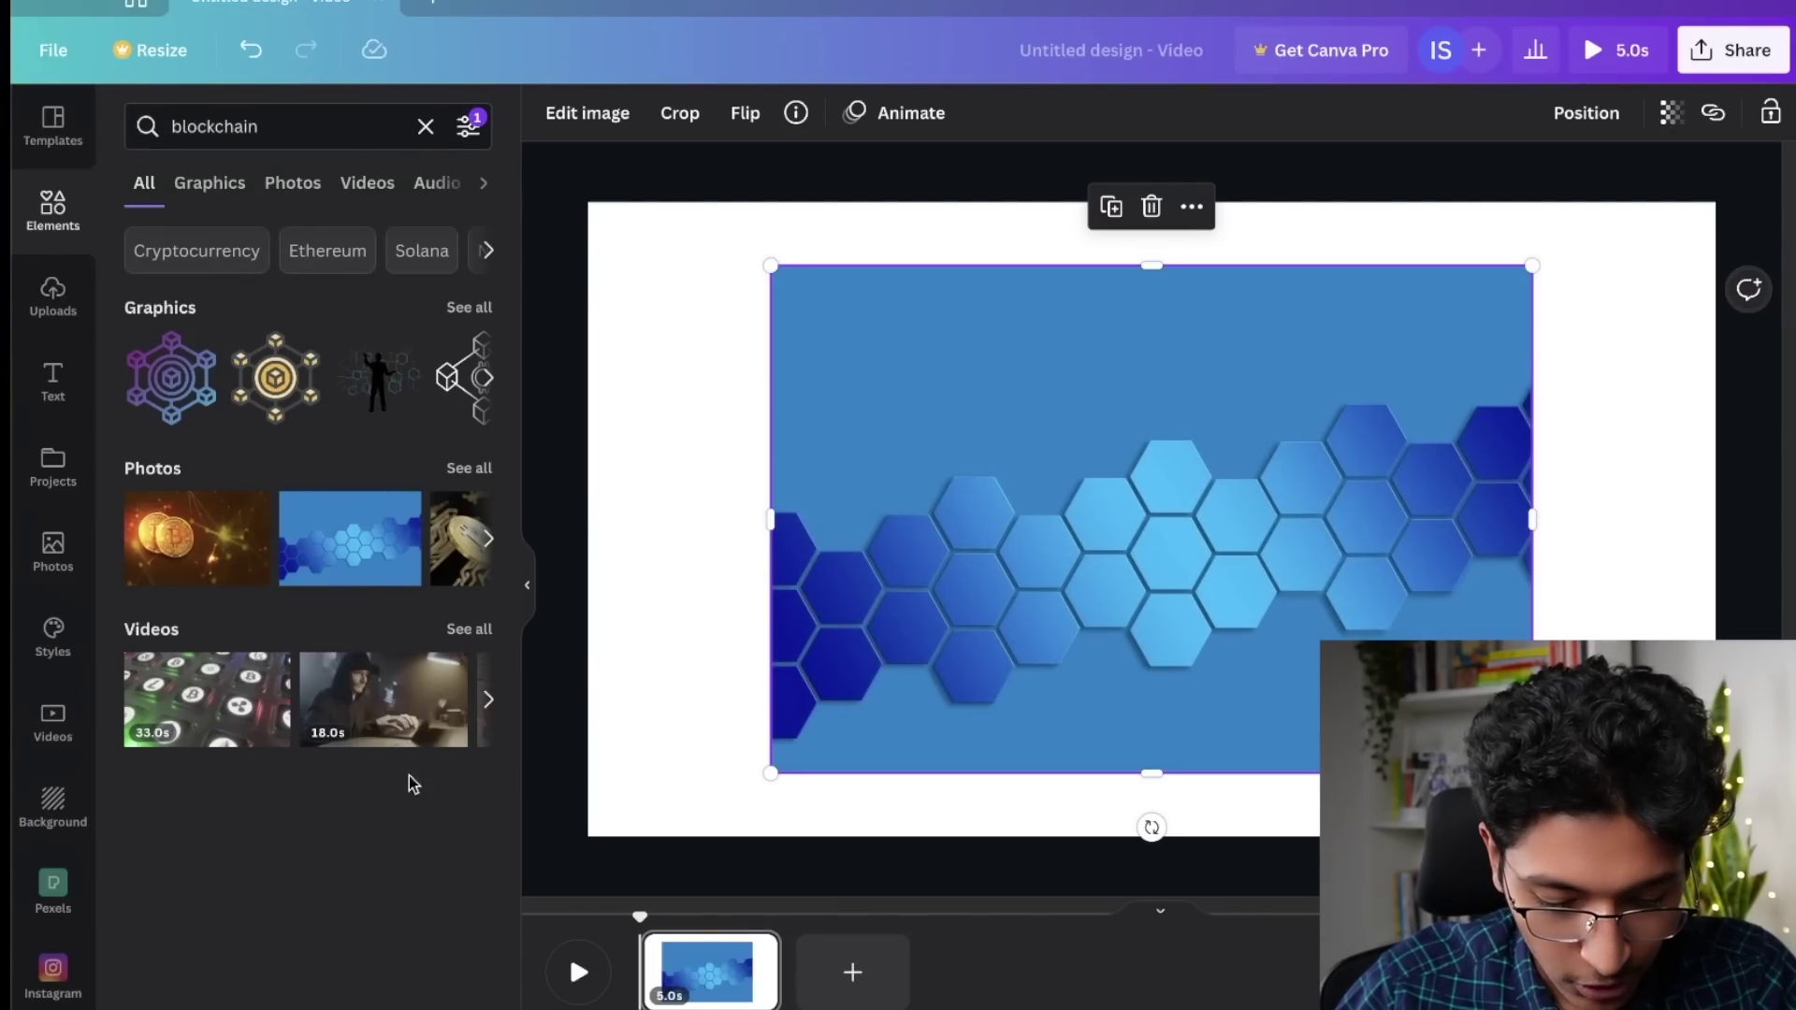
pyautogui.moveTo(207, 699); pyautogui.dragTo(997, 609)
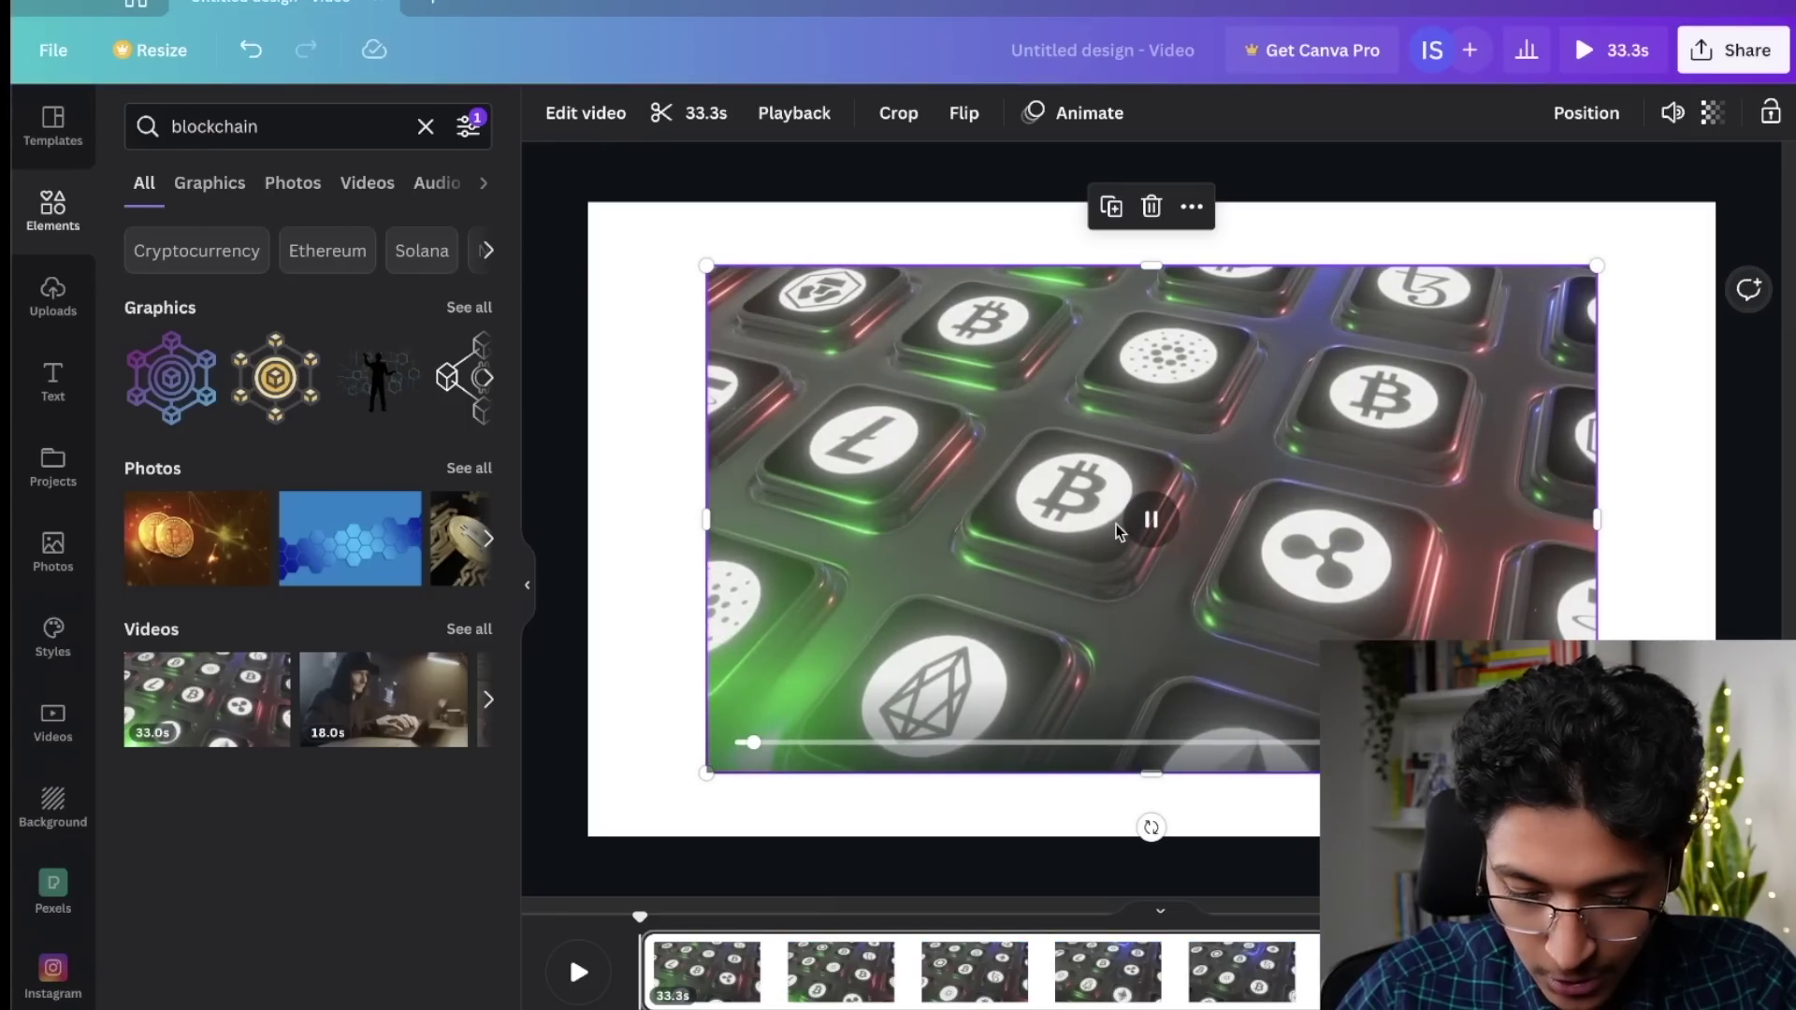
pyautogui.moveTo(706, 266); pyautogui.dragTo(580, 220)
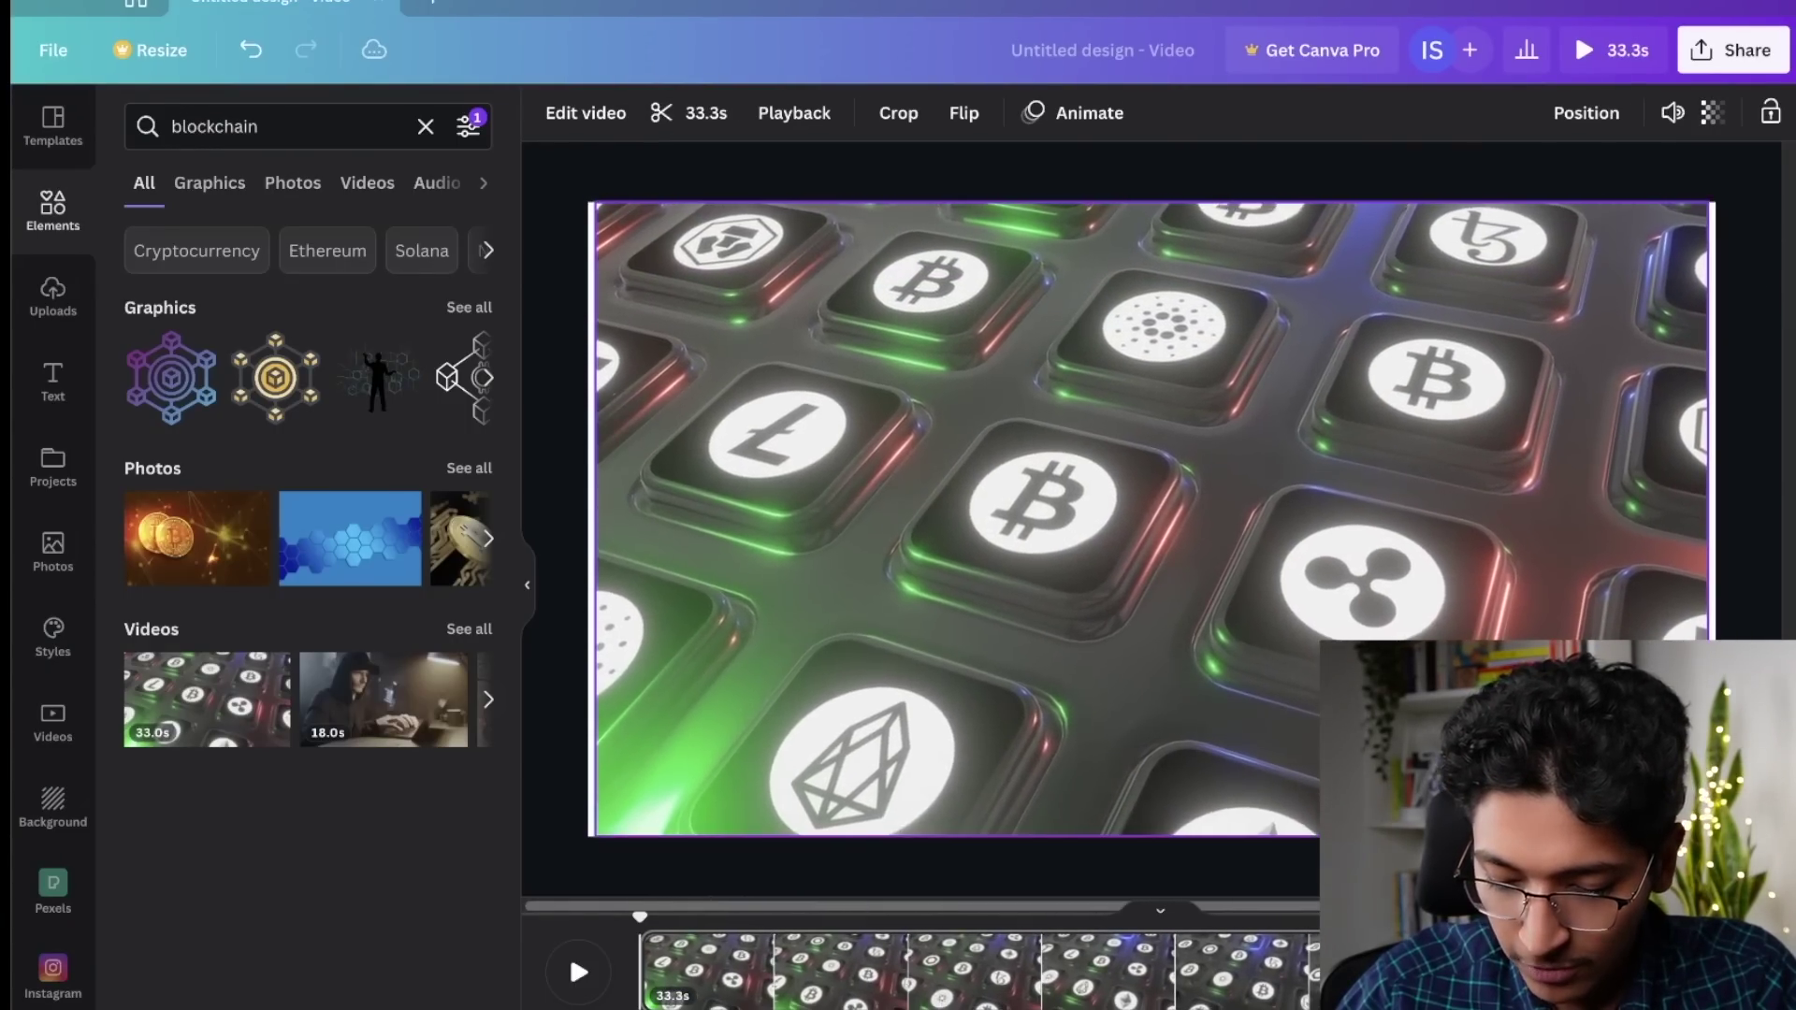
pyautogui.click(782, 470)
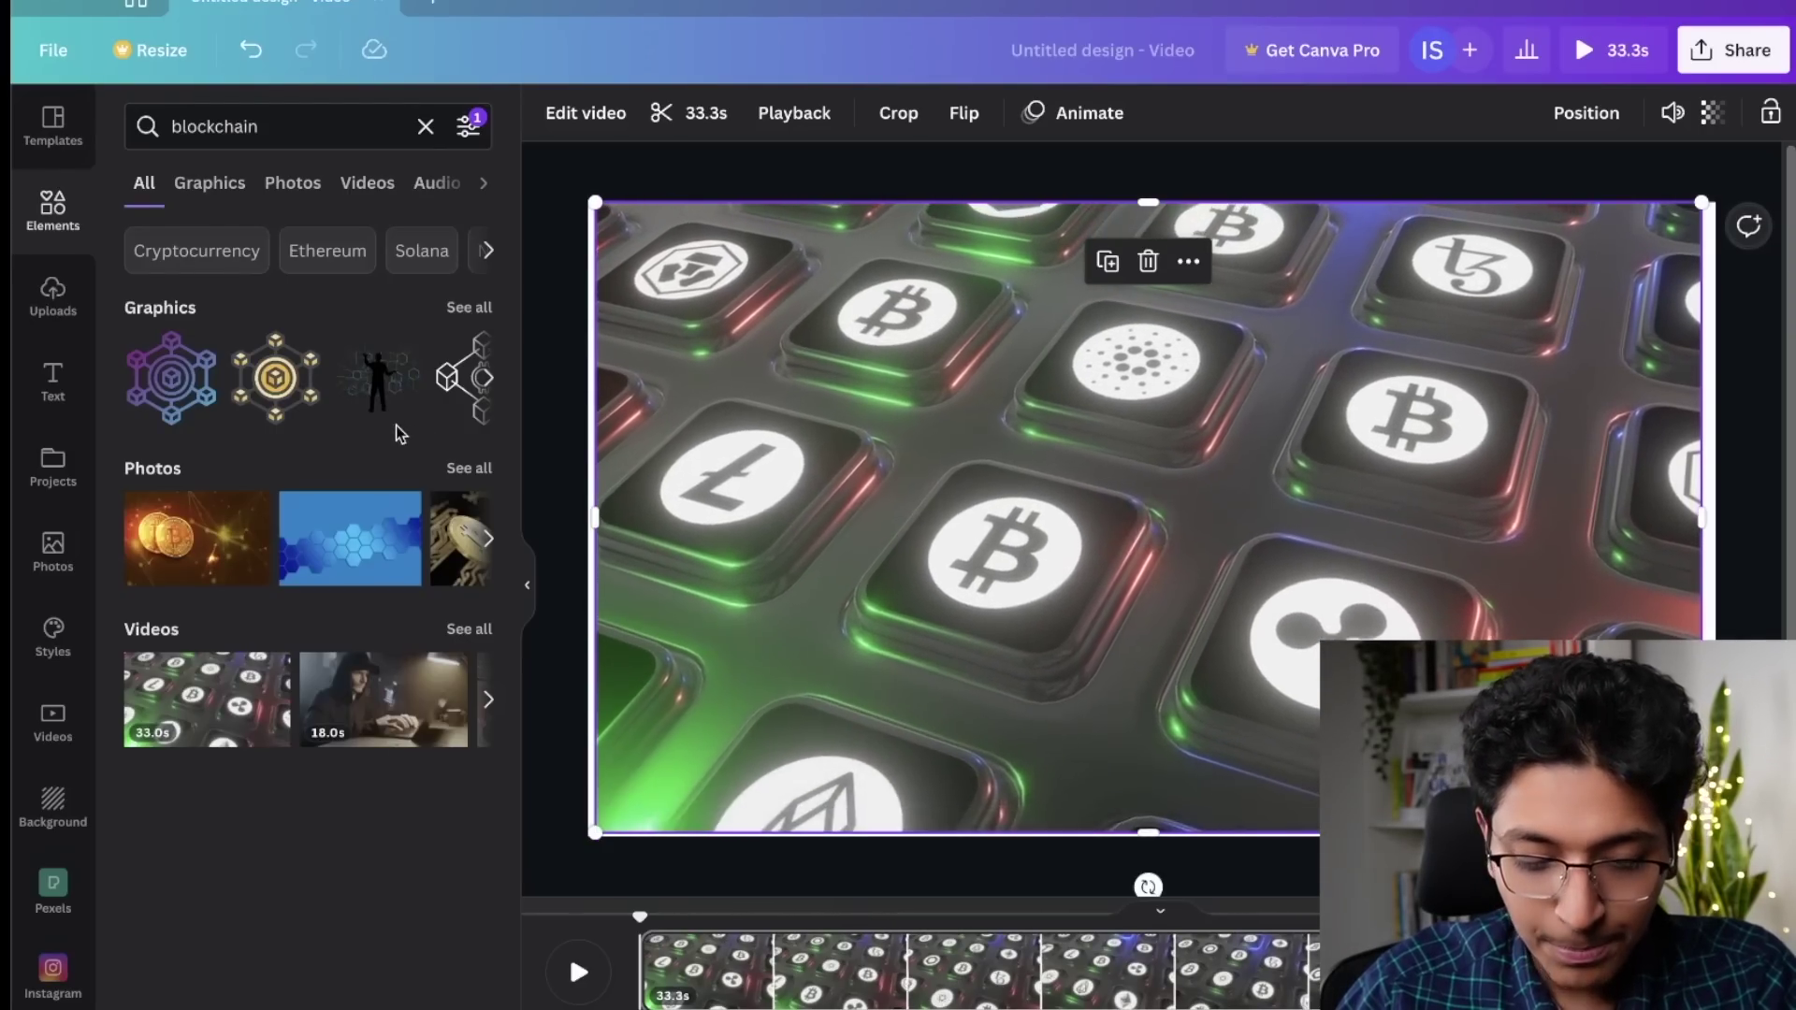
pyautogui.click(556, 401)
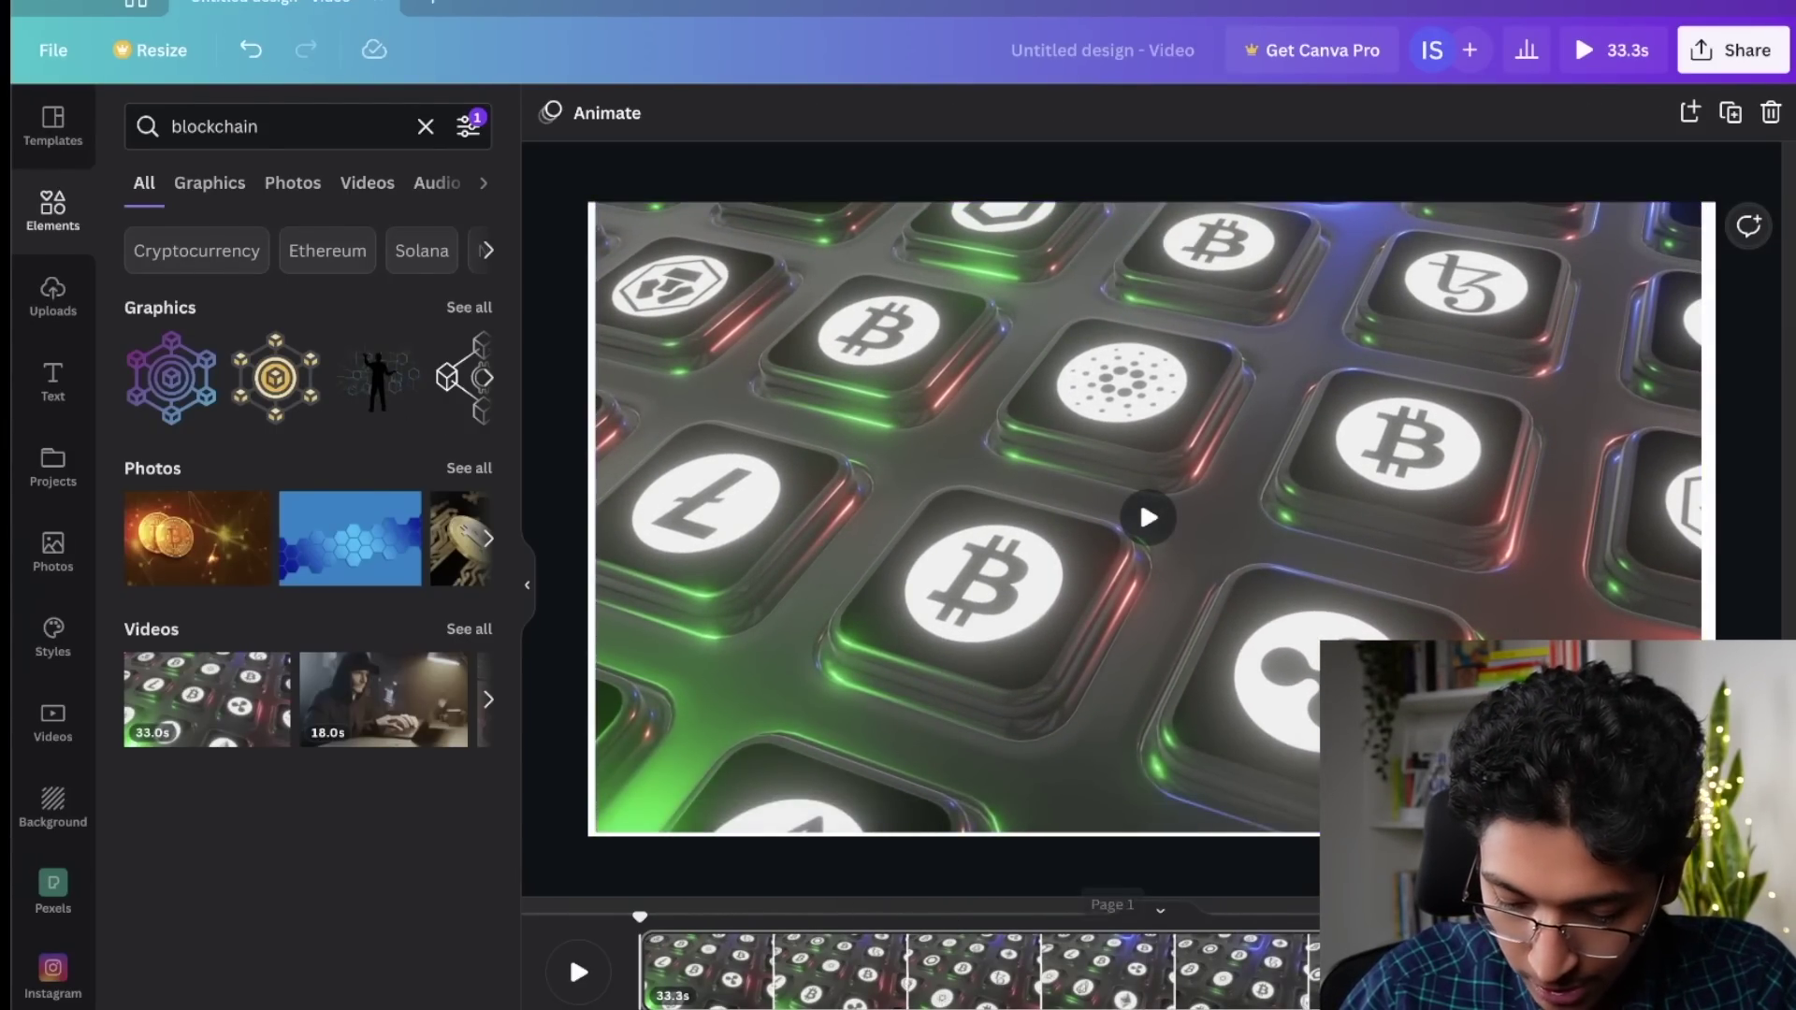
# Step: Trim the crypto video clip to 20.4 seconds and remove the re-added hexagon photo
pyautogui.moveTo(1586, 973); pyautogui.dragTo(1221, 973)
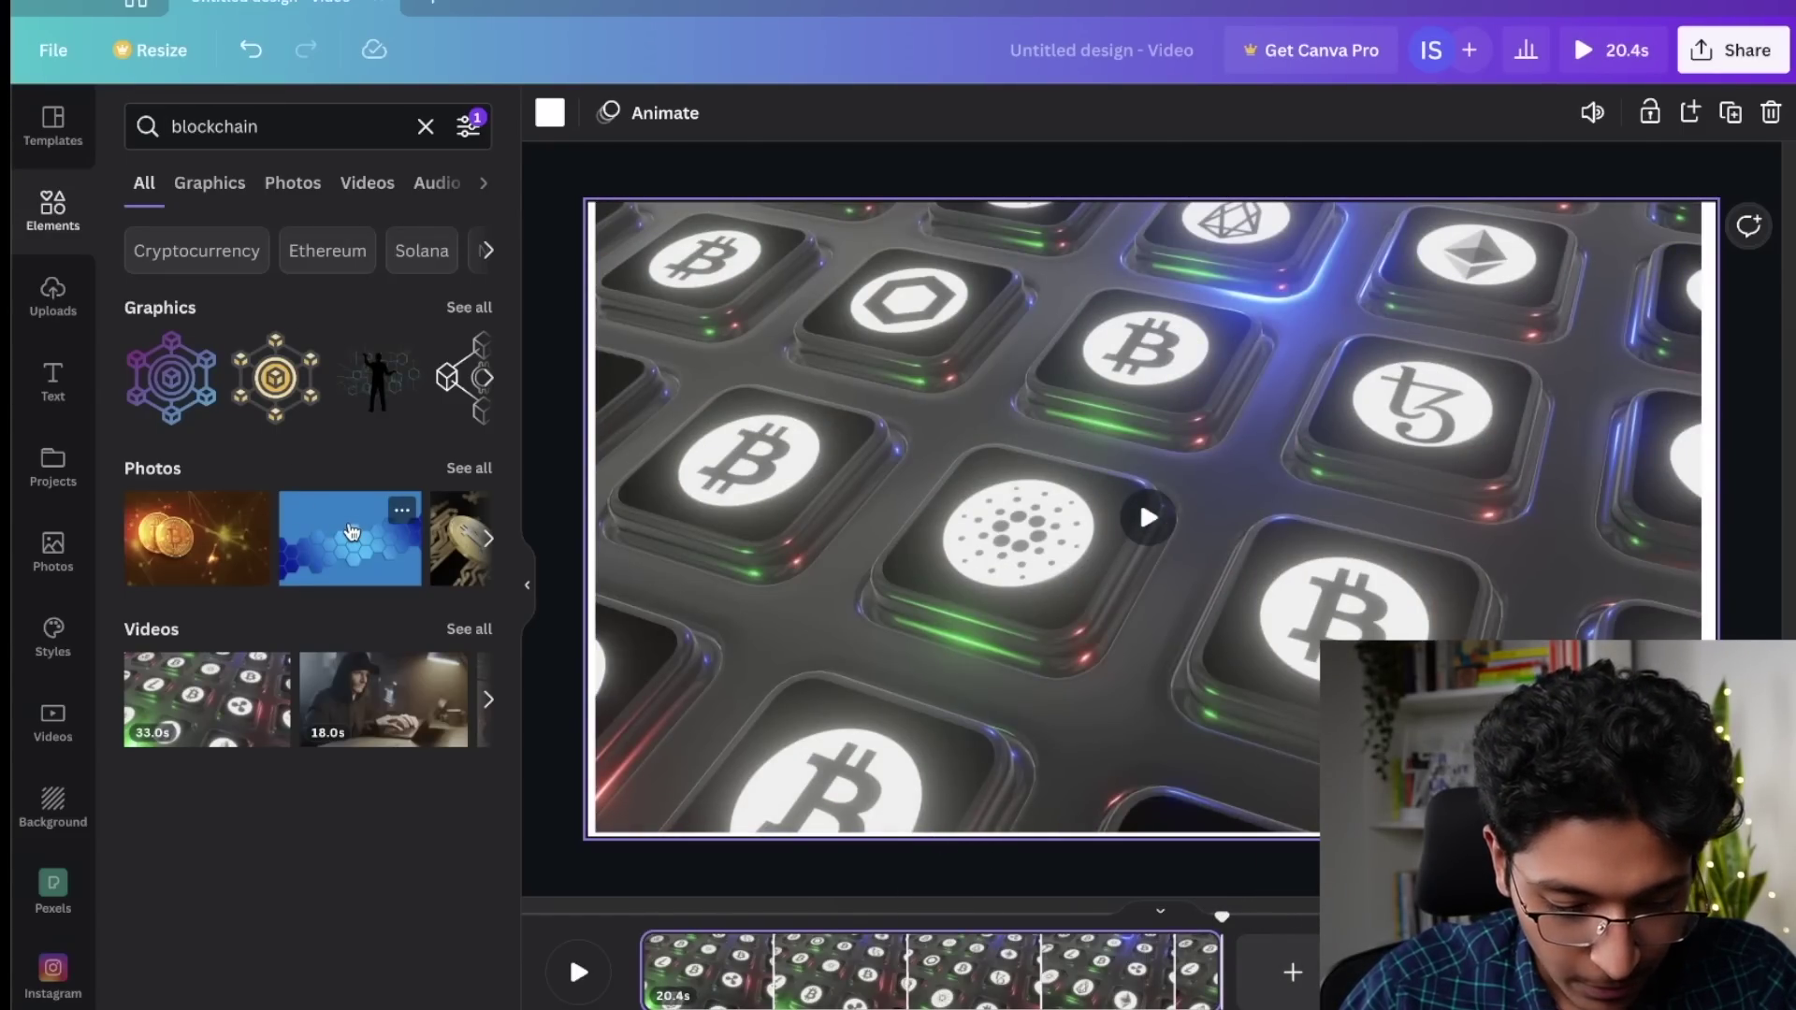
pyautogui.click(351, 533)
pyautogui.press('Delete')
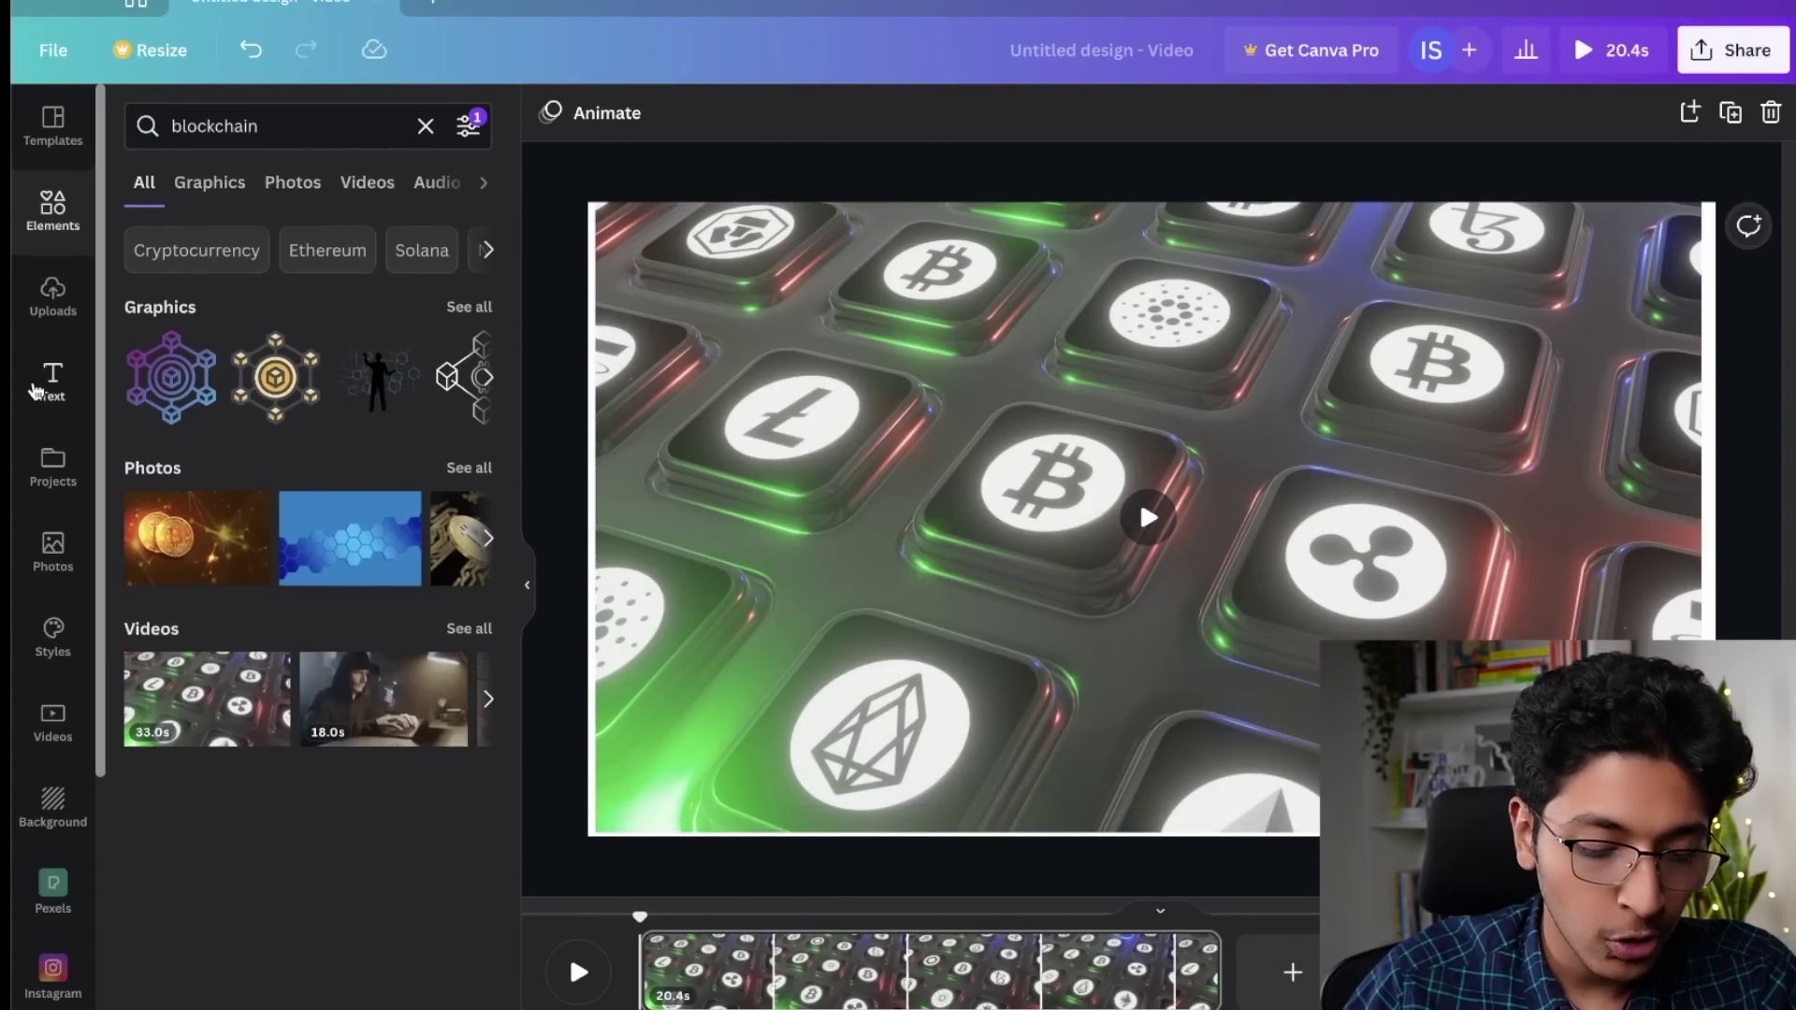
pyautogui.click(53, 383)
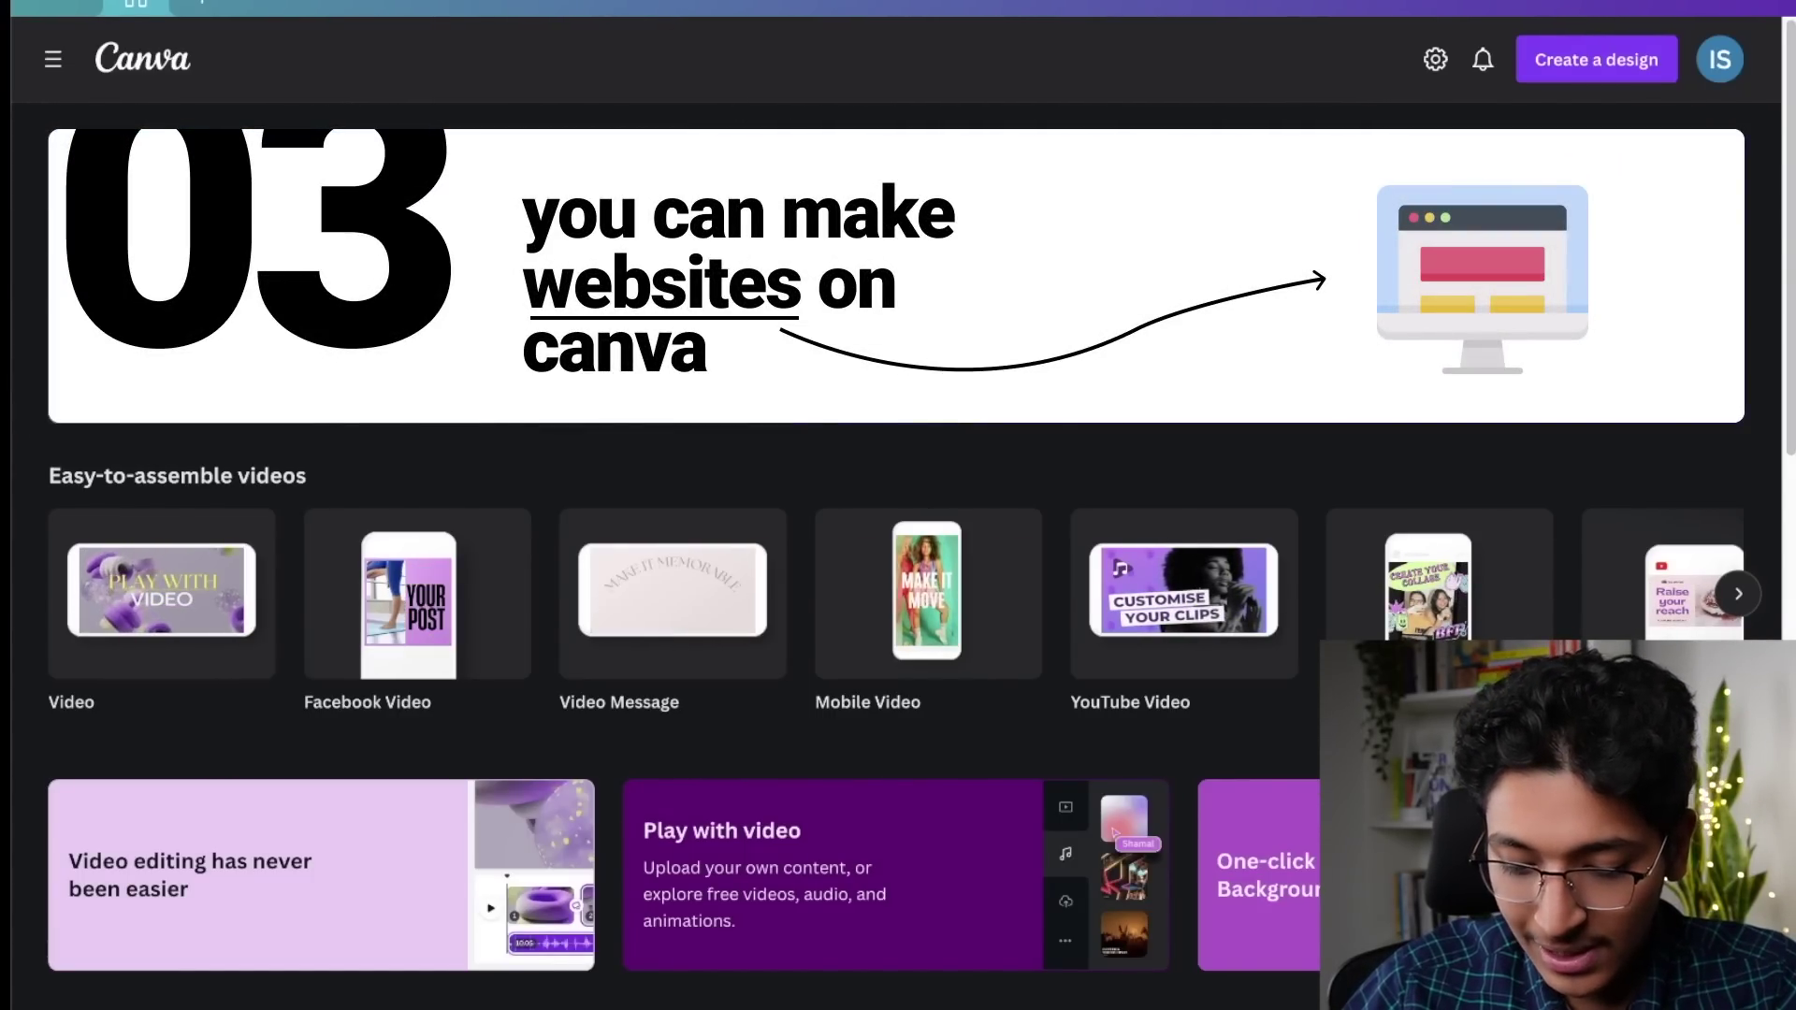
# Step: Create a blank Portfolio Website design from the website options
pyautogui.click(1094, 412)
pyautogui.moveTo(168, 647)
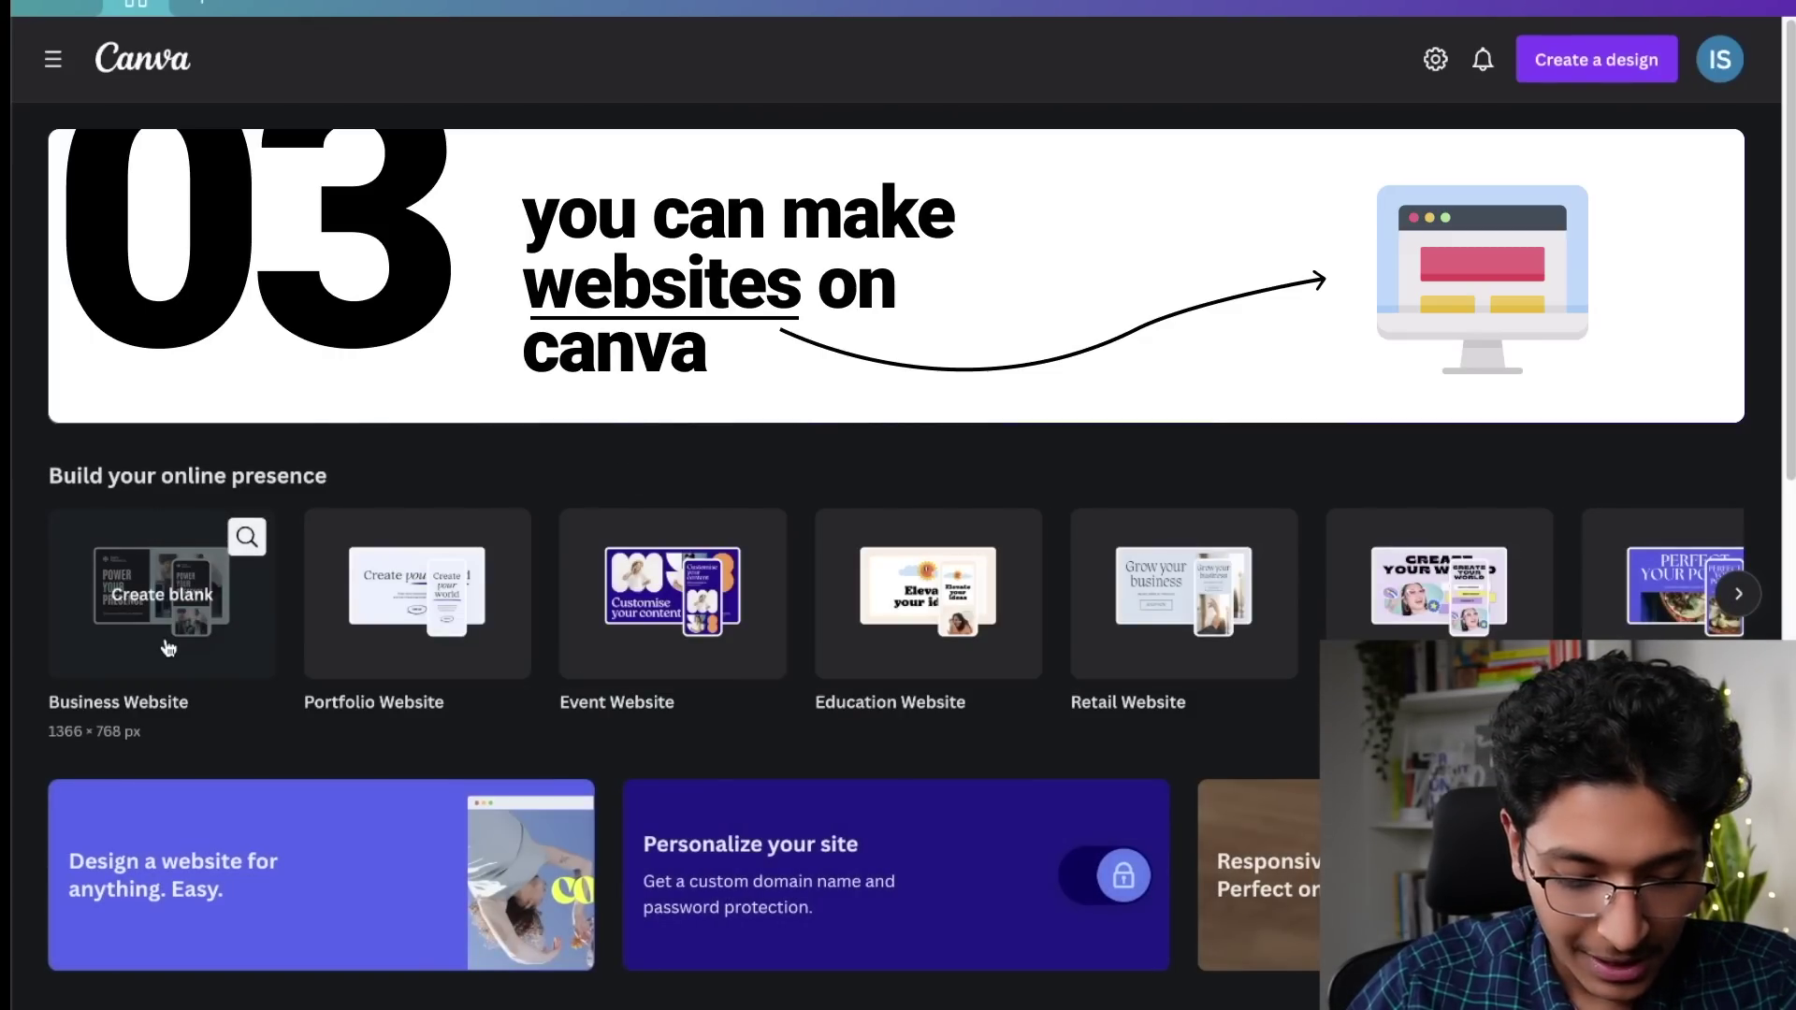
pyautogui.click(412, 586)
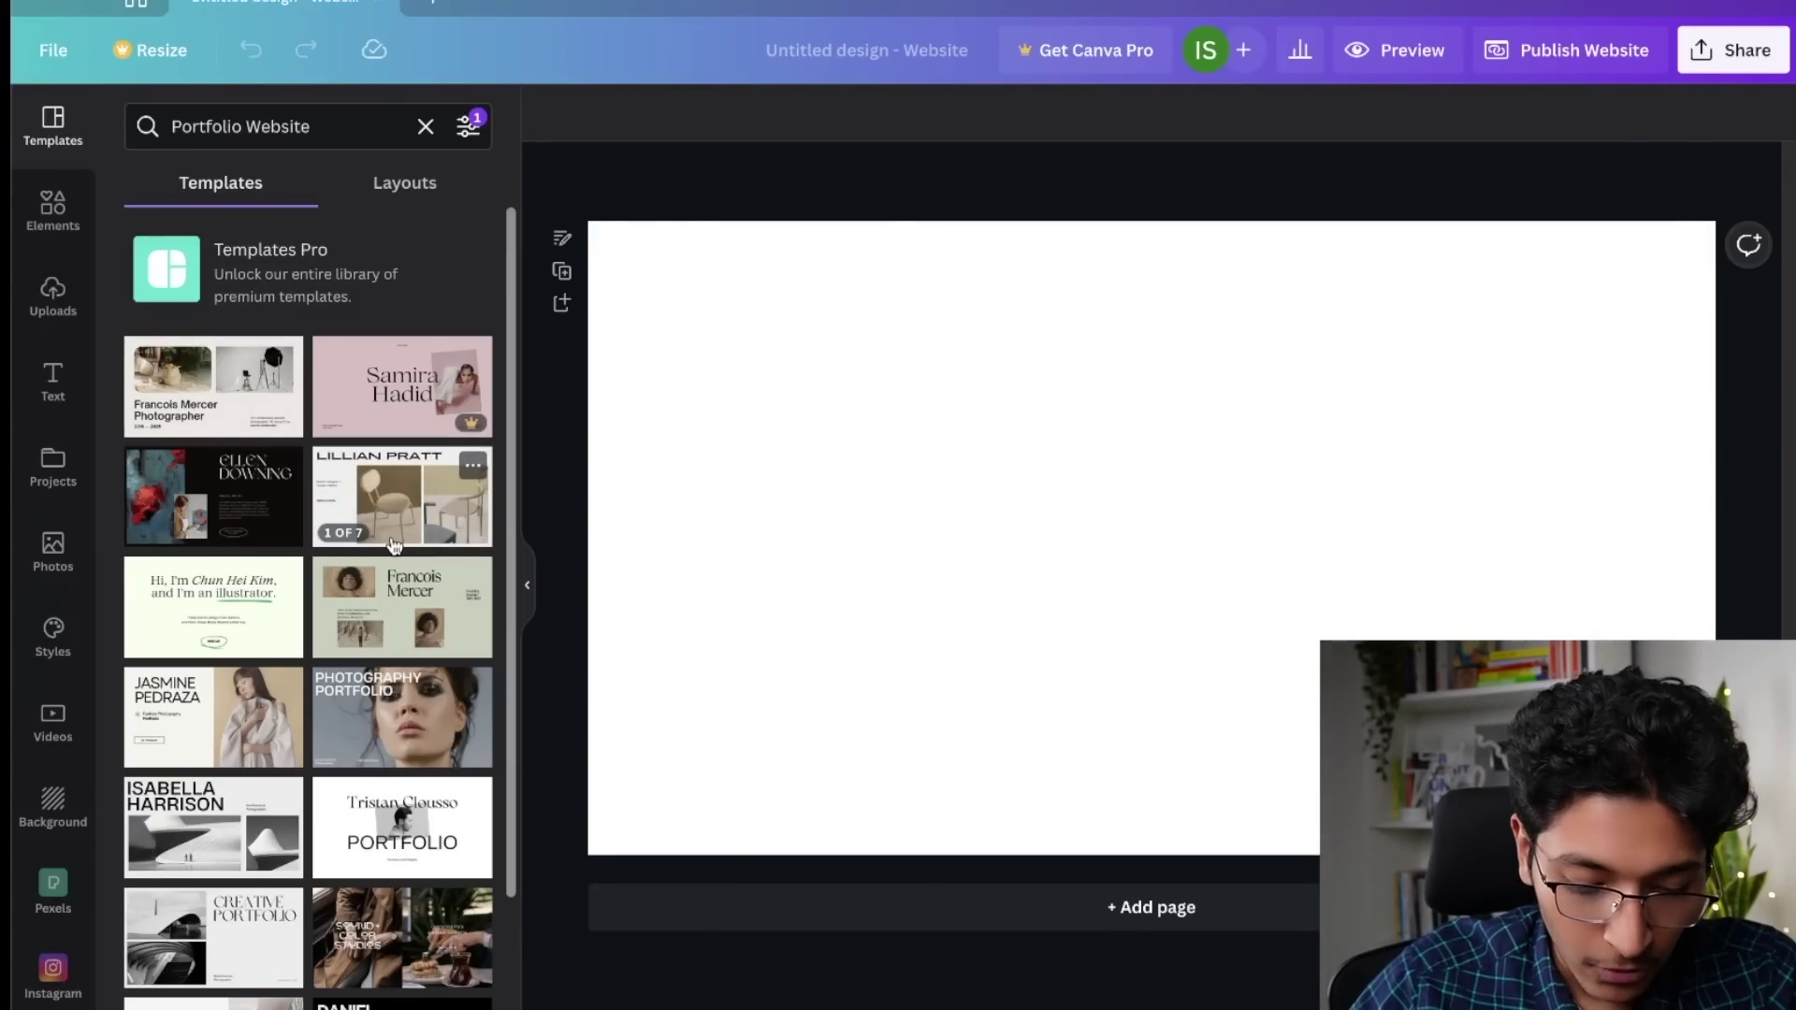
# Step: Preview the six-page beige minimal photography portfolio website template
pyautogui.scroll(-2, 397, 655)
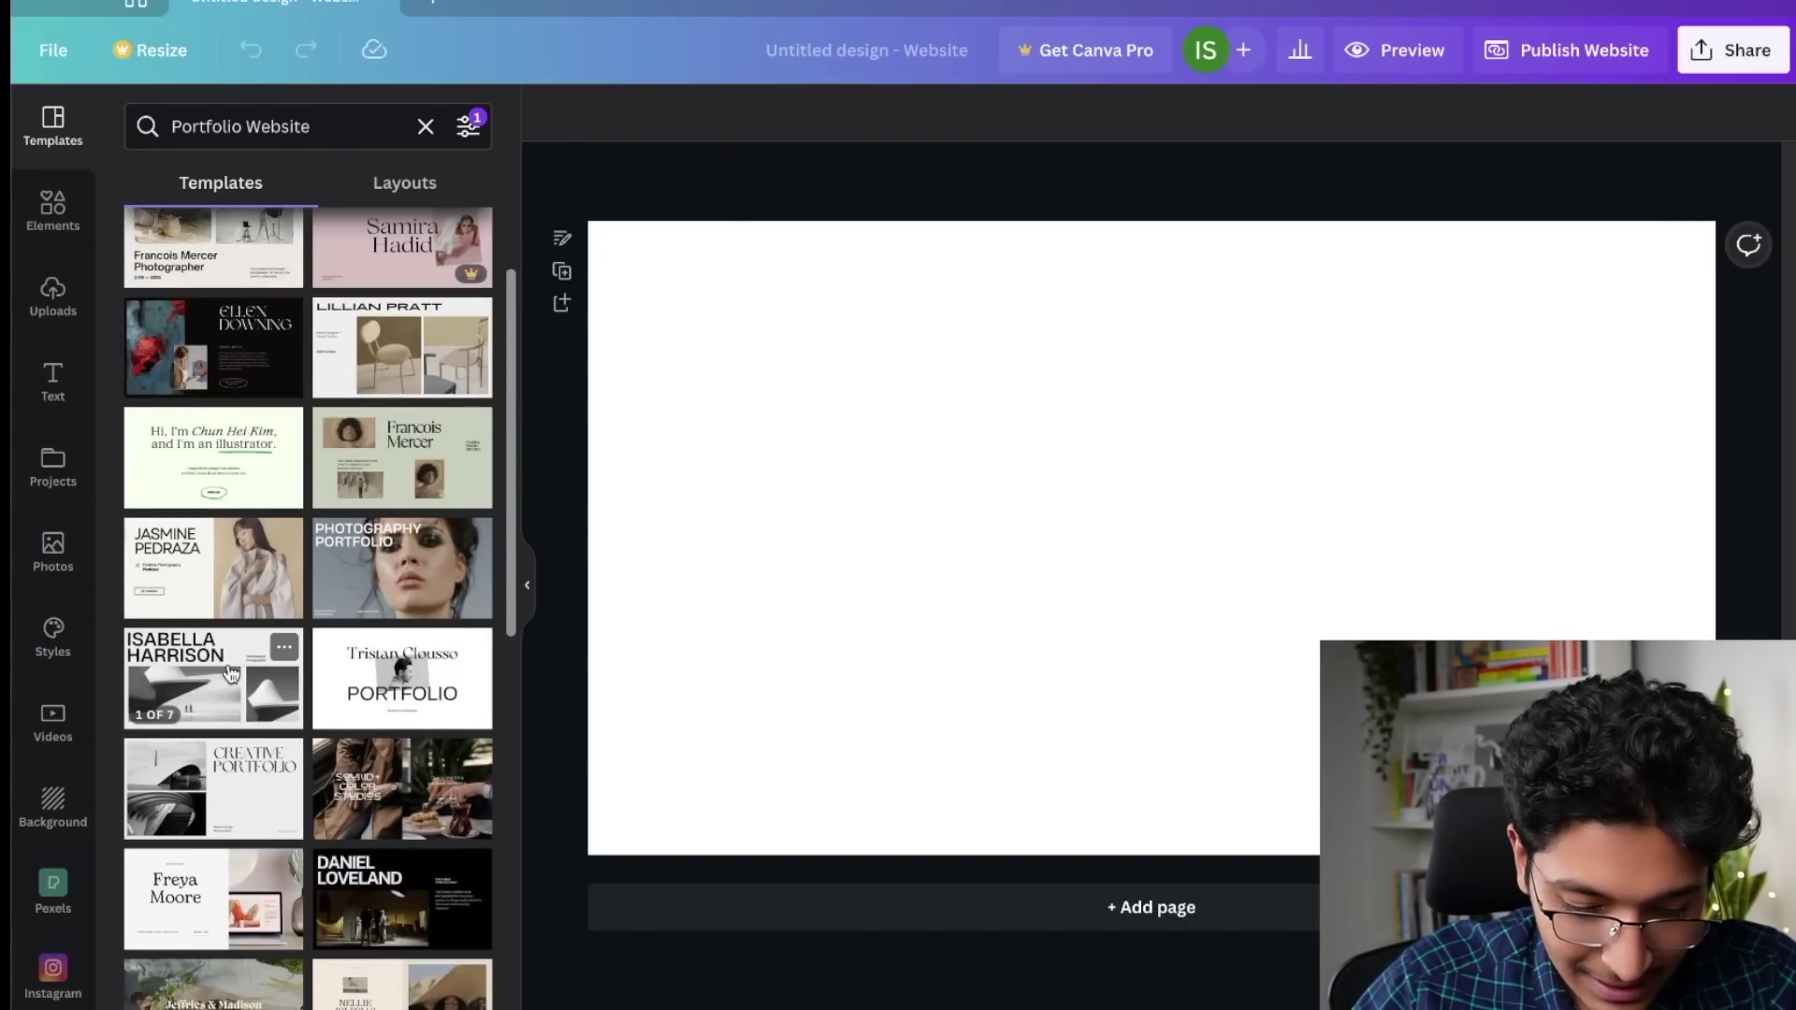
pyautogui.scroll(2, 225, 683)
pyautogui.click(225, 683)
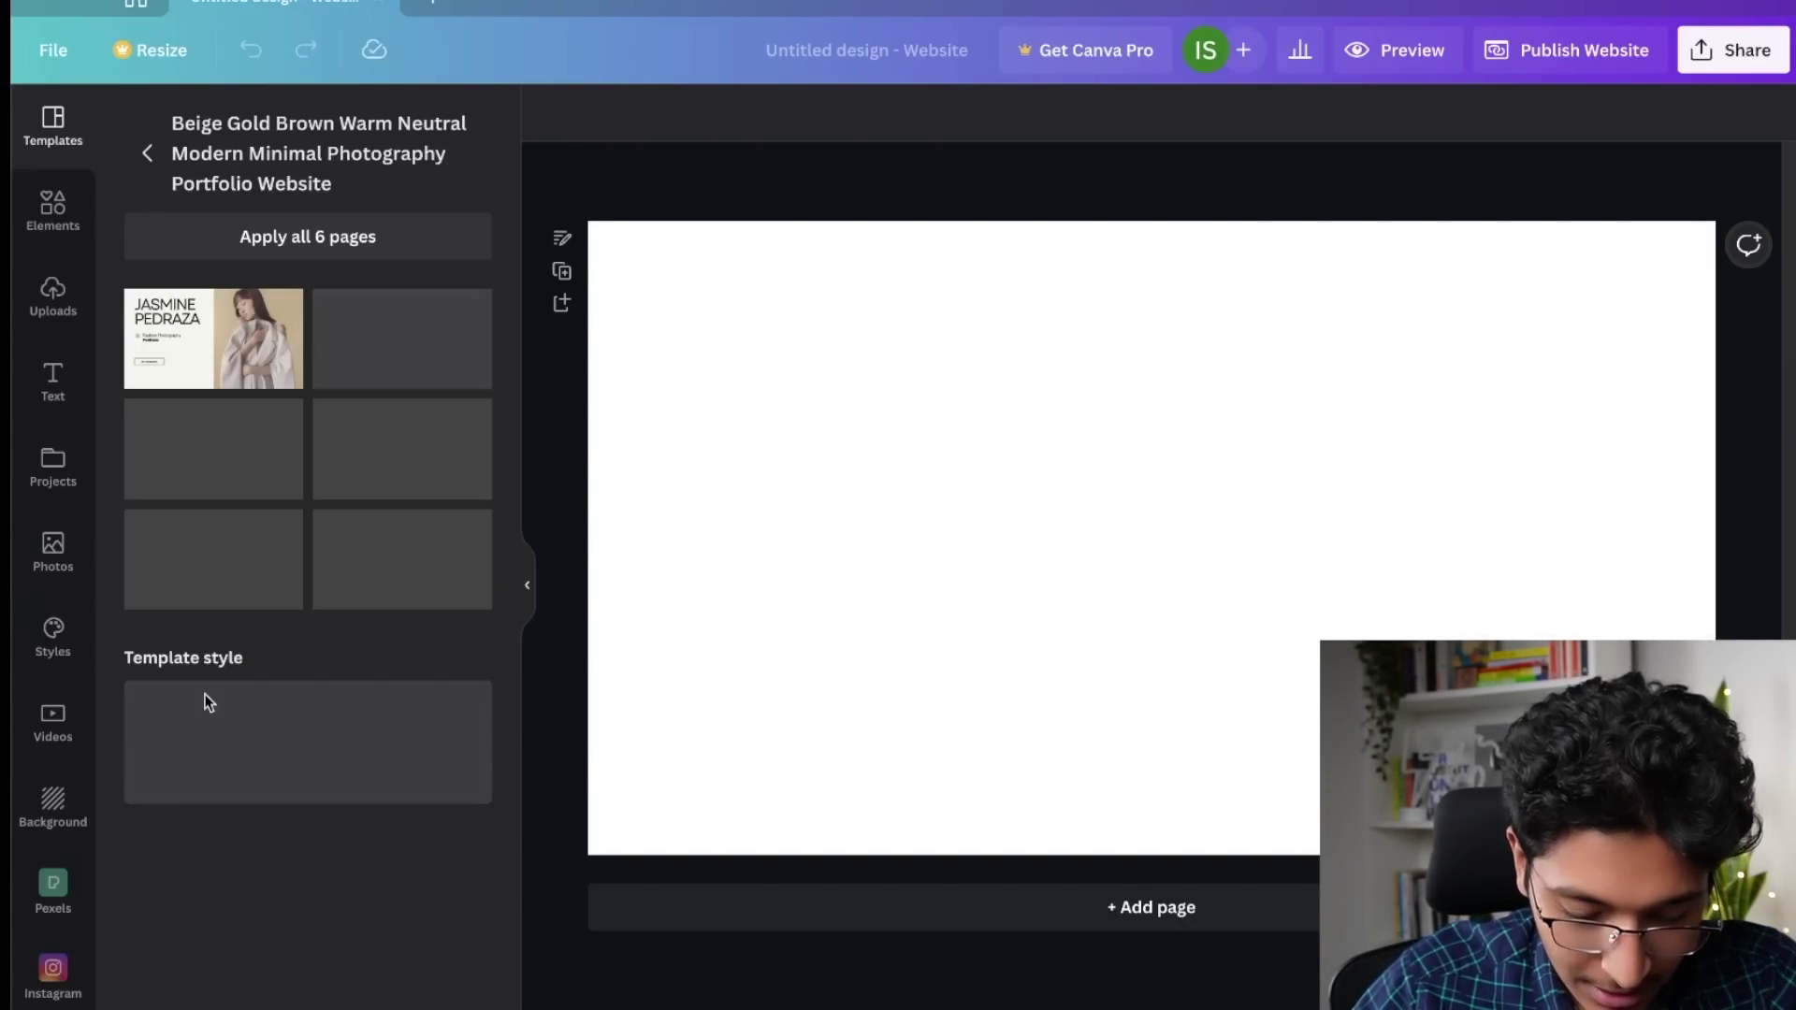
# Step: Apply the portfolio template and link the GET IN TOUCH button to a mailto e-mail address
pyautogui.click(273, 250)
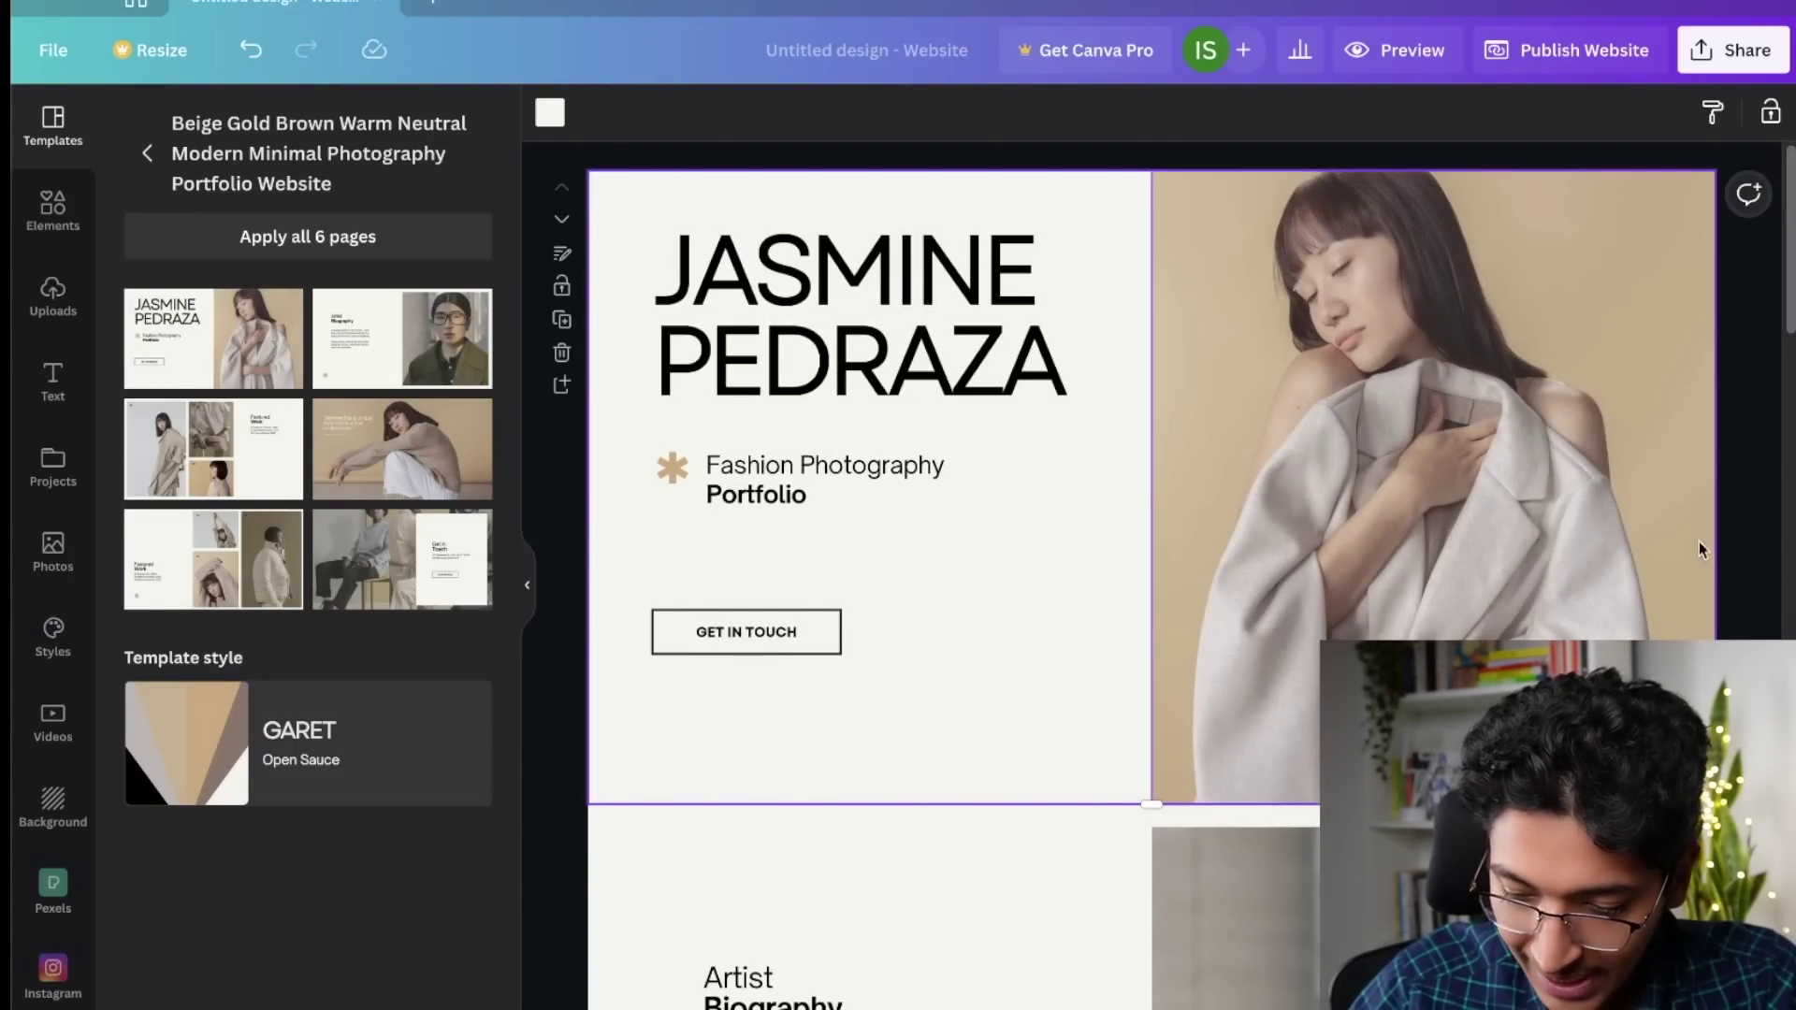
pyautogui.click(1752, 542)
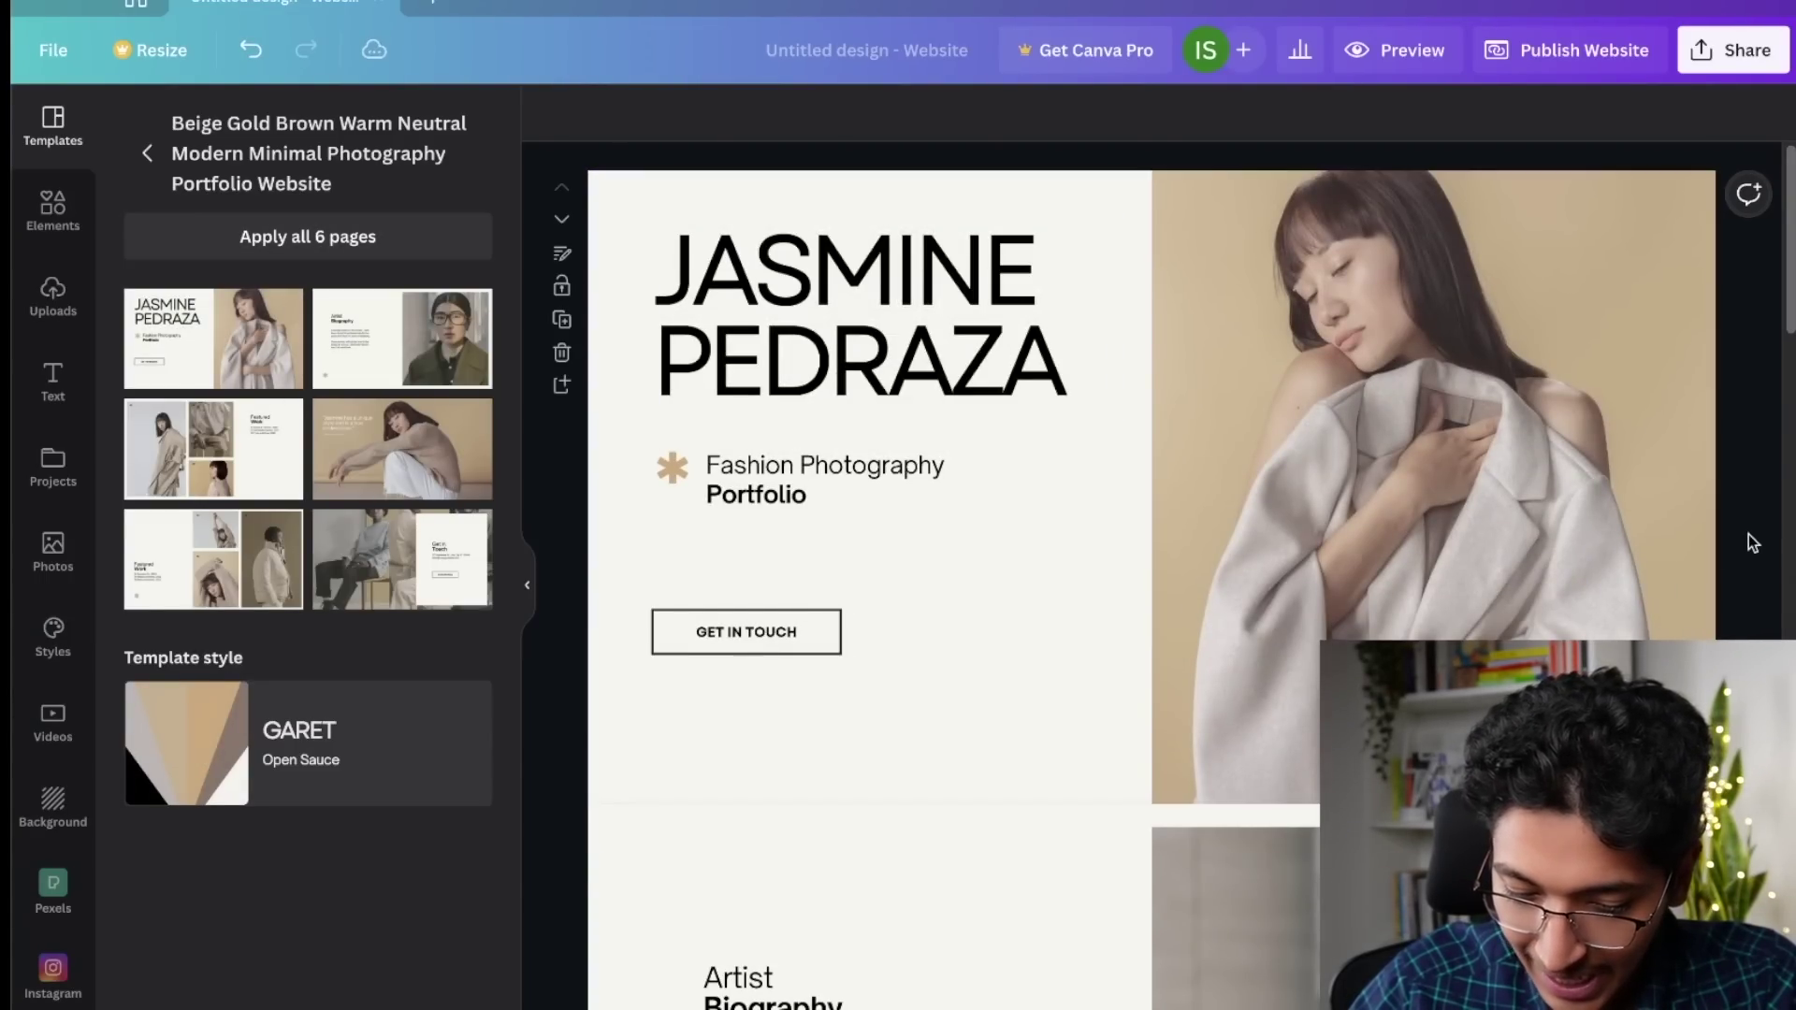
pyautogui.click(773, 636)
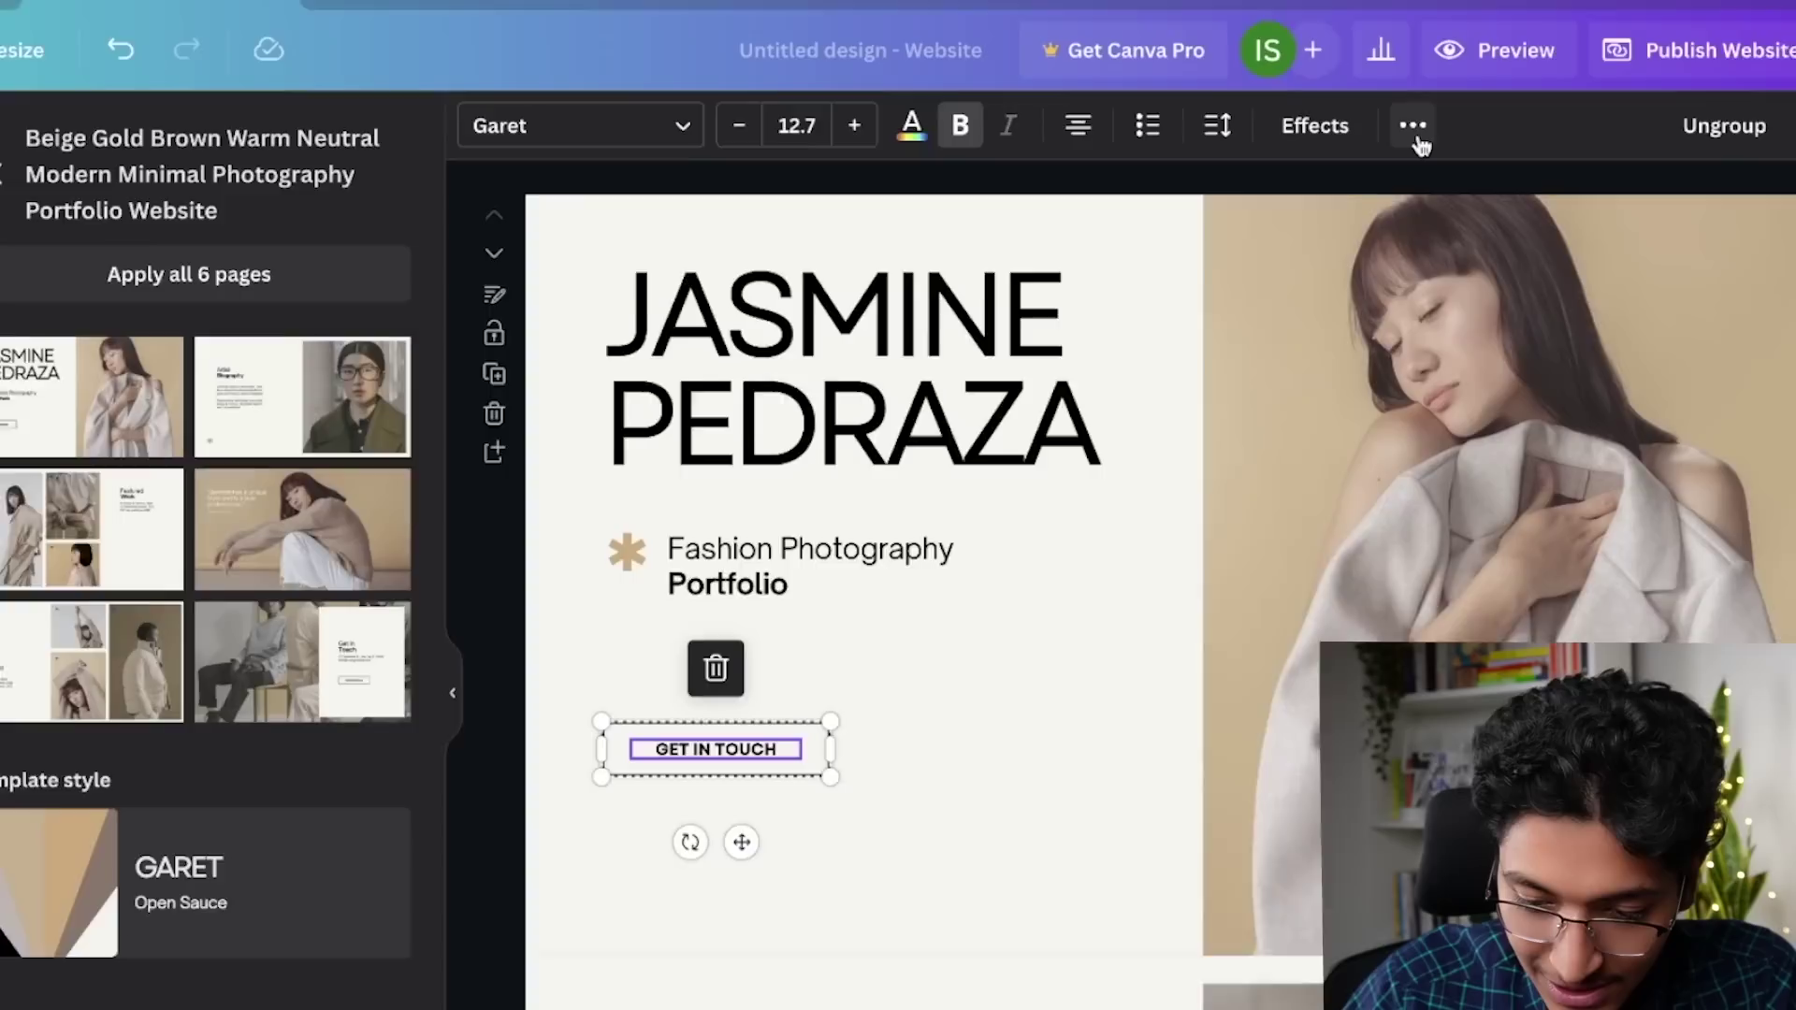
pyautogui.click(1326, 112)
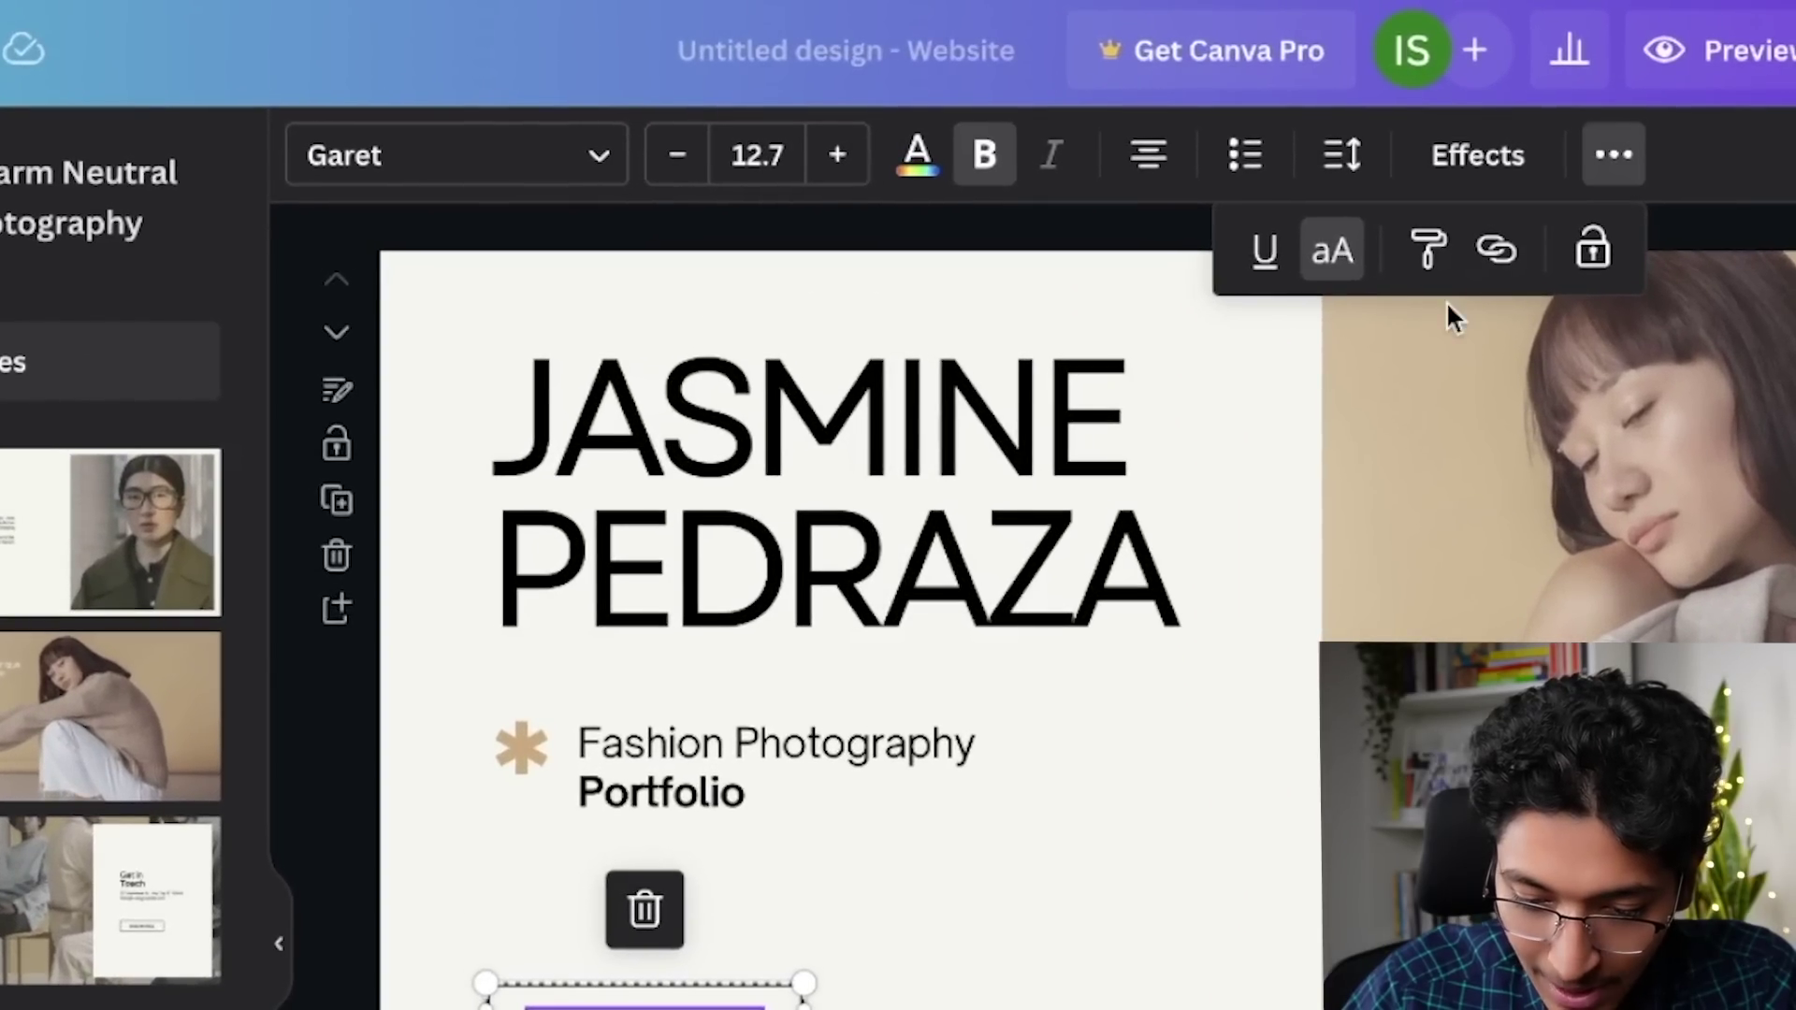
pyautogui.click(1494, 254)
pyautogui.write('m')
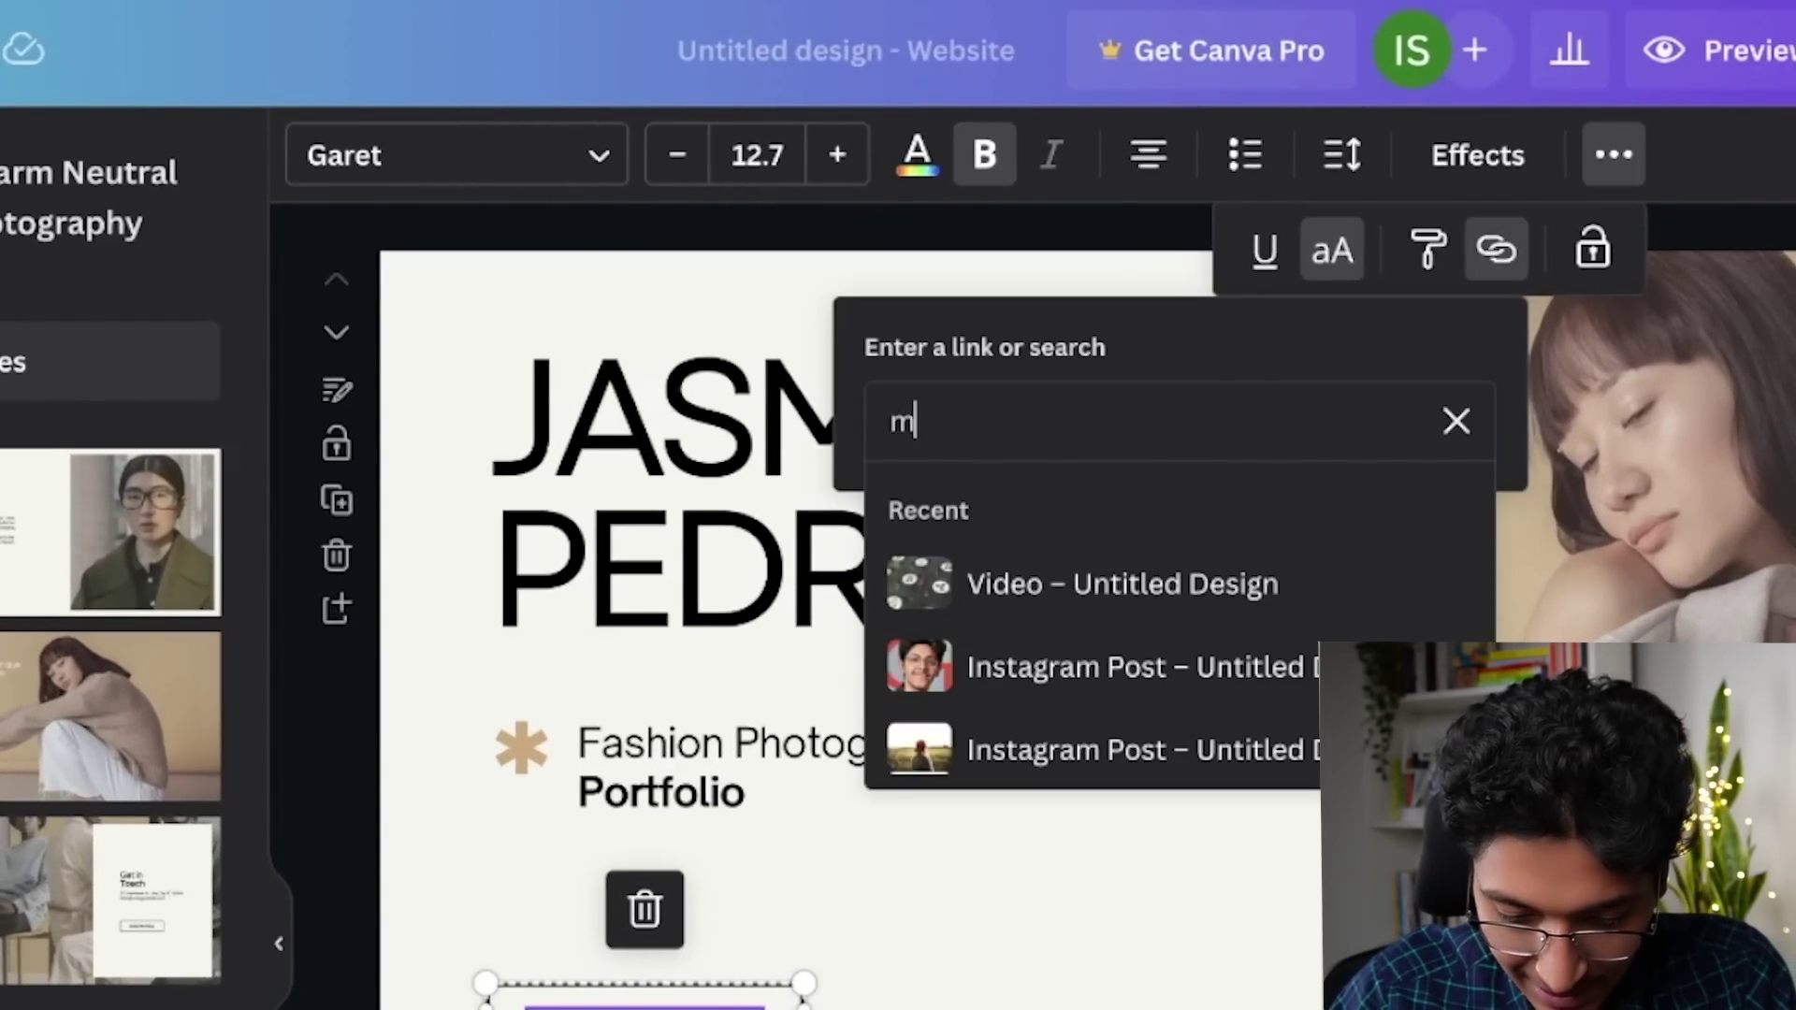
pyautogui.write('ailto:')
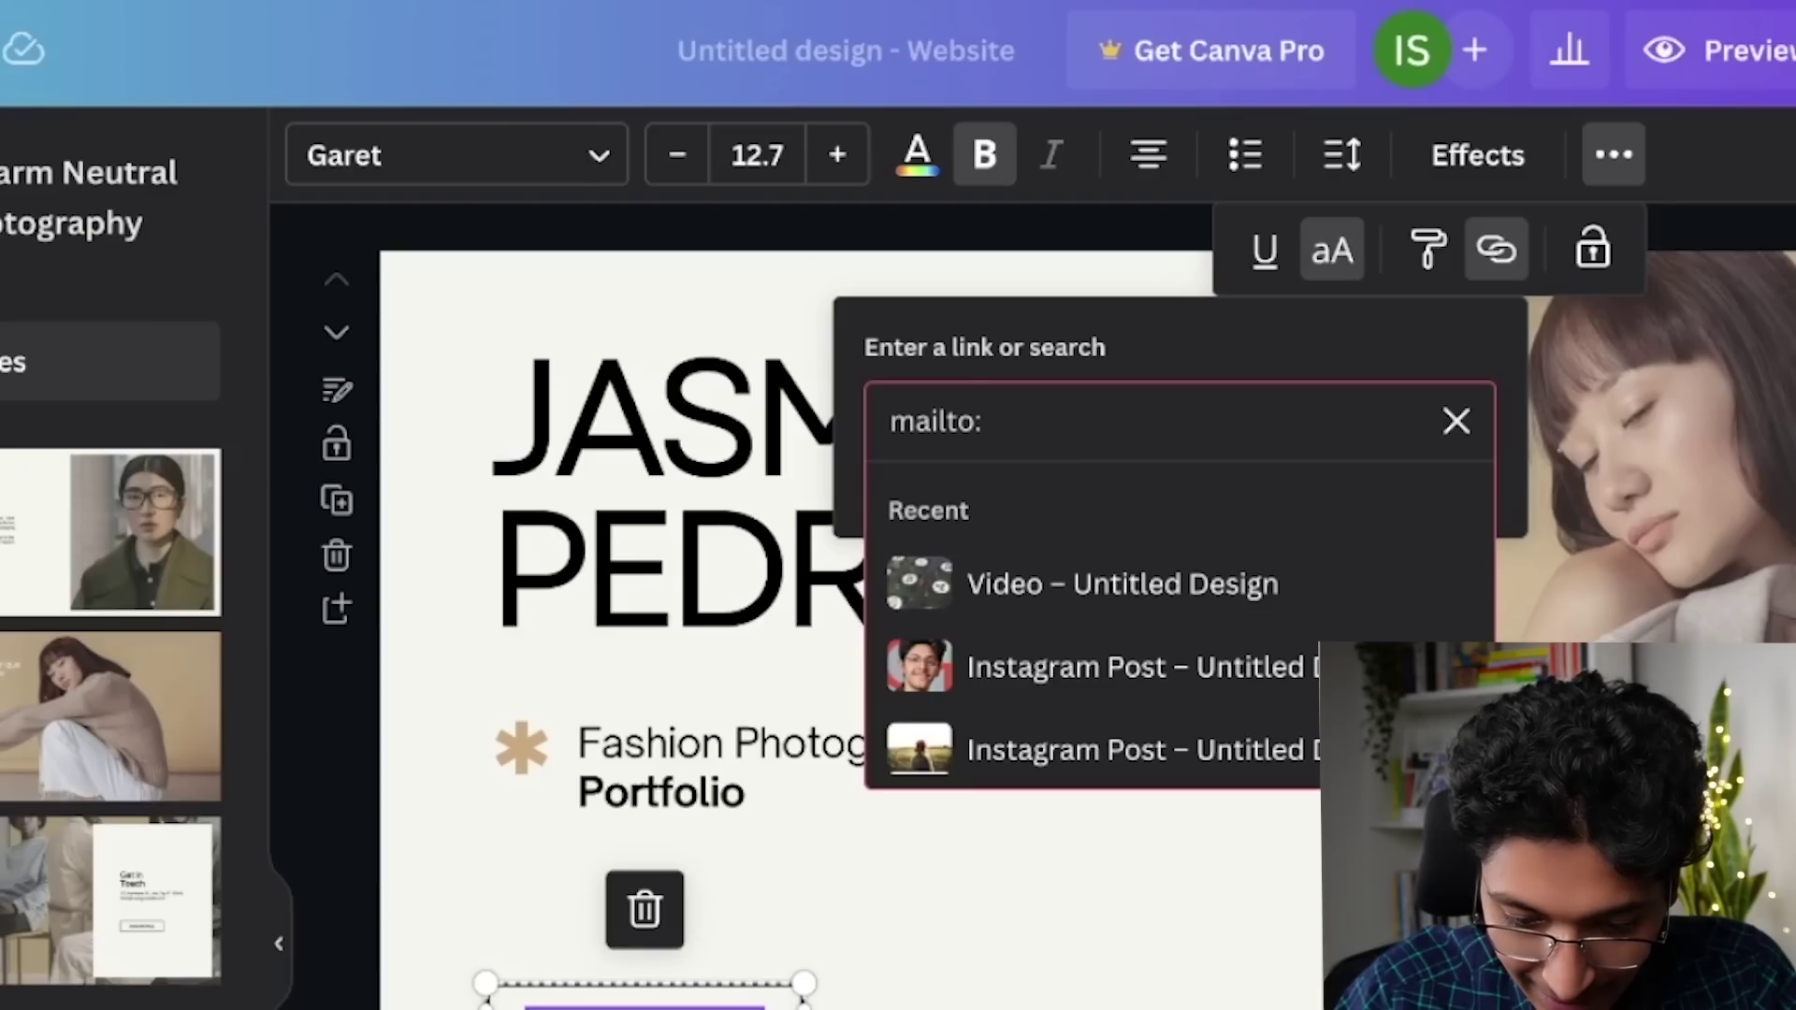
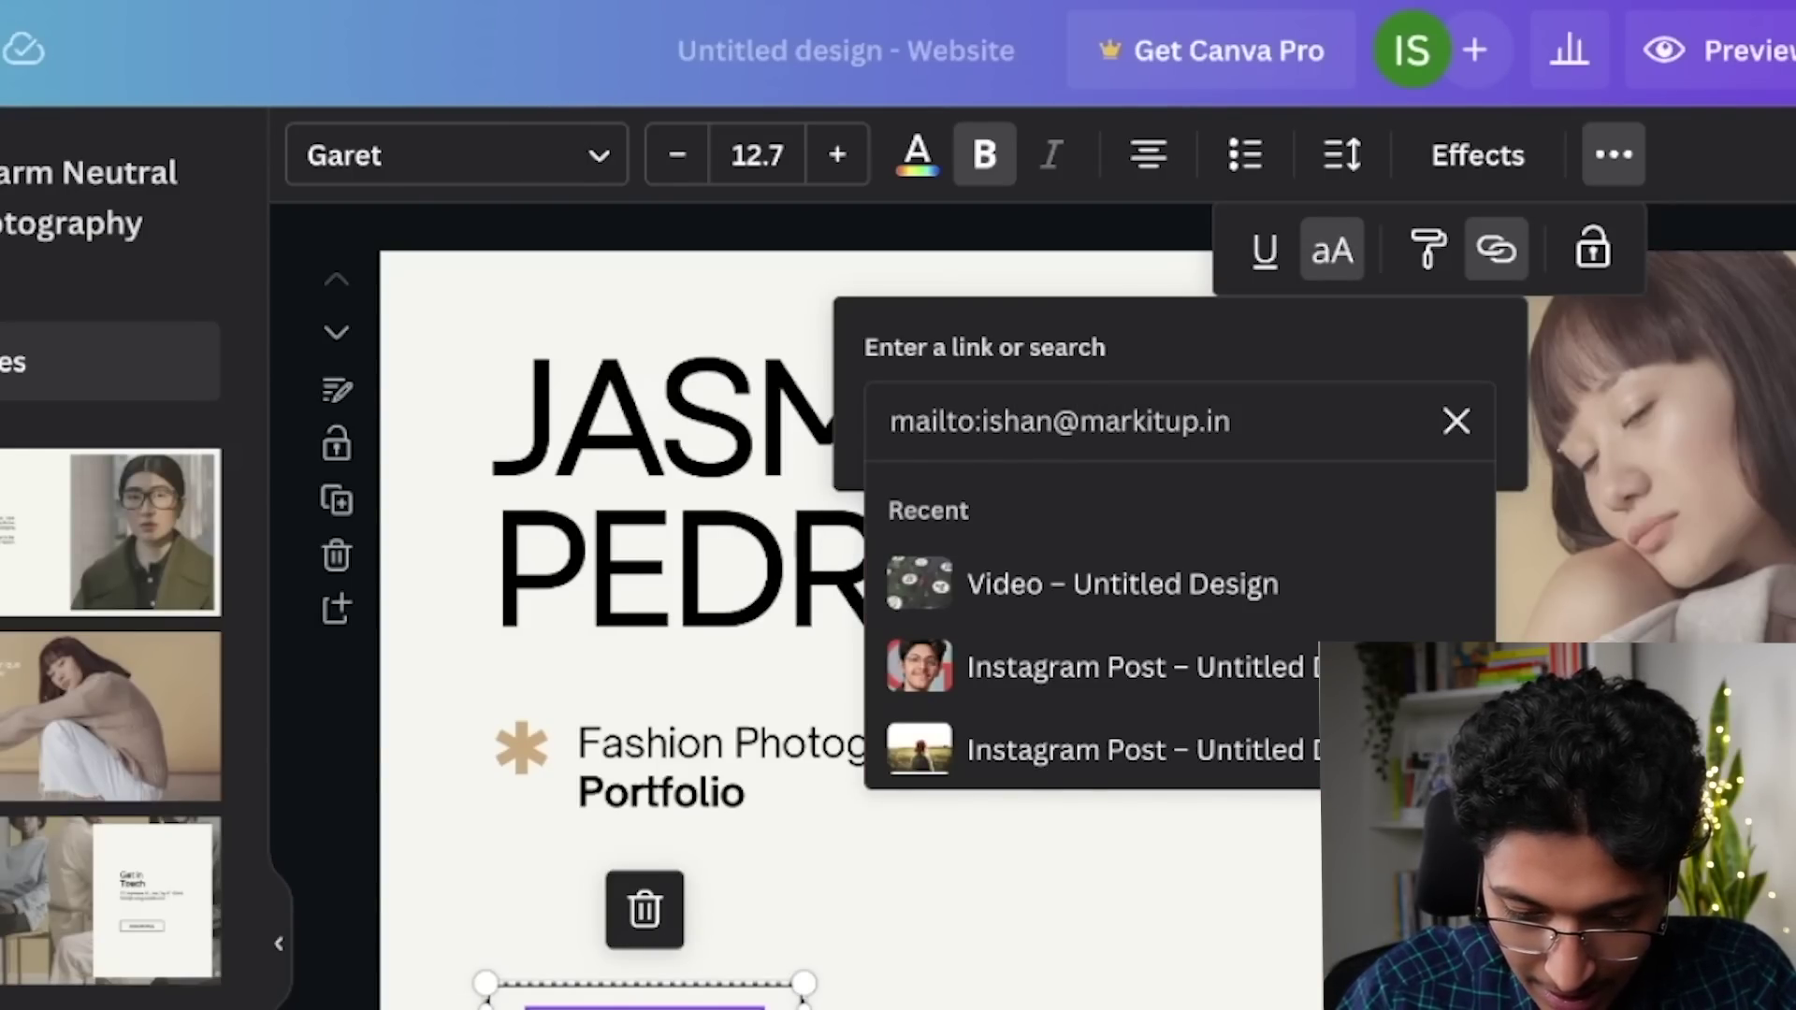
pyautogui.press('Return')
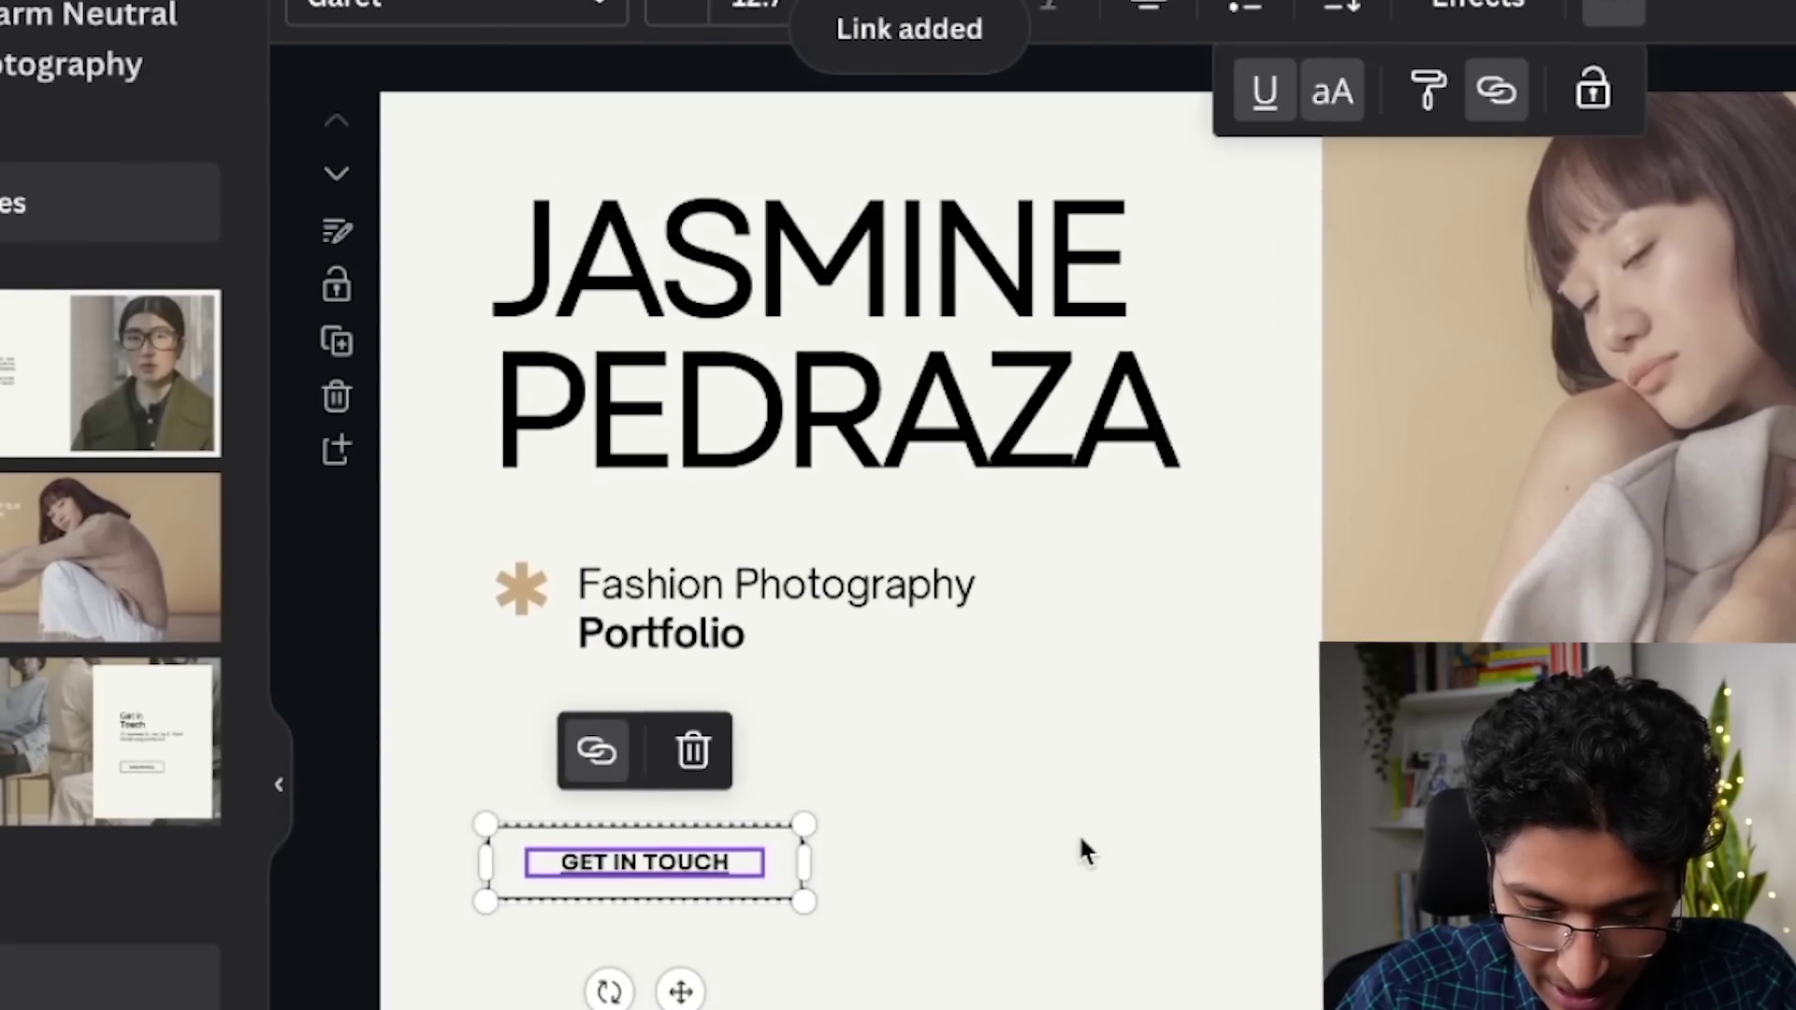
# Step: Select the Fashion Photography subtitle and asterisk, then start publishing the website
pyautogui.click(1083, 1009)
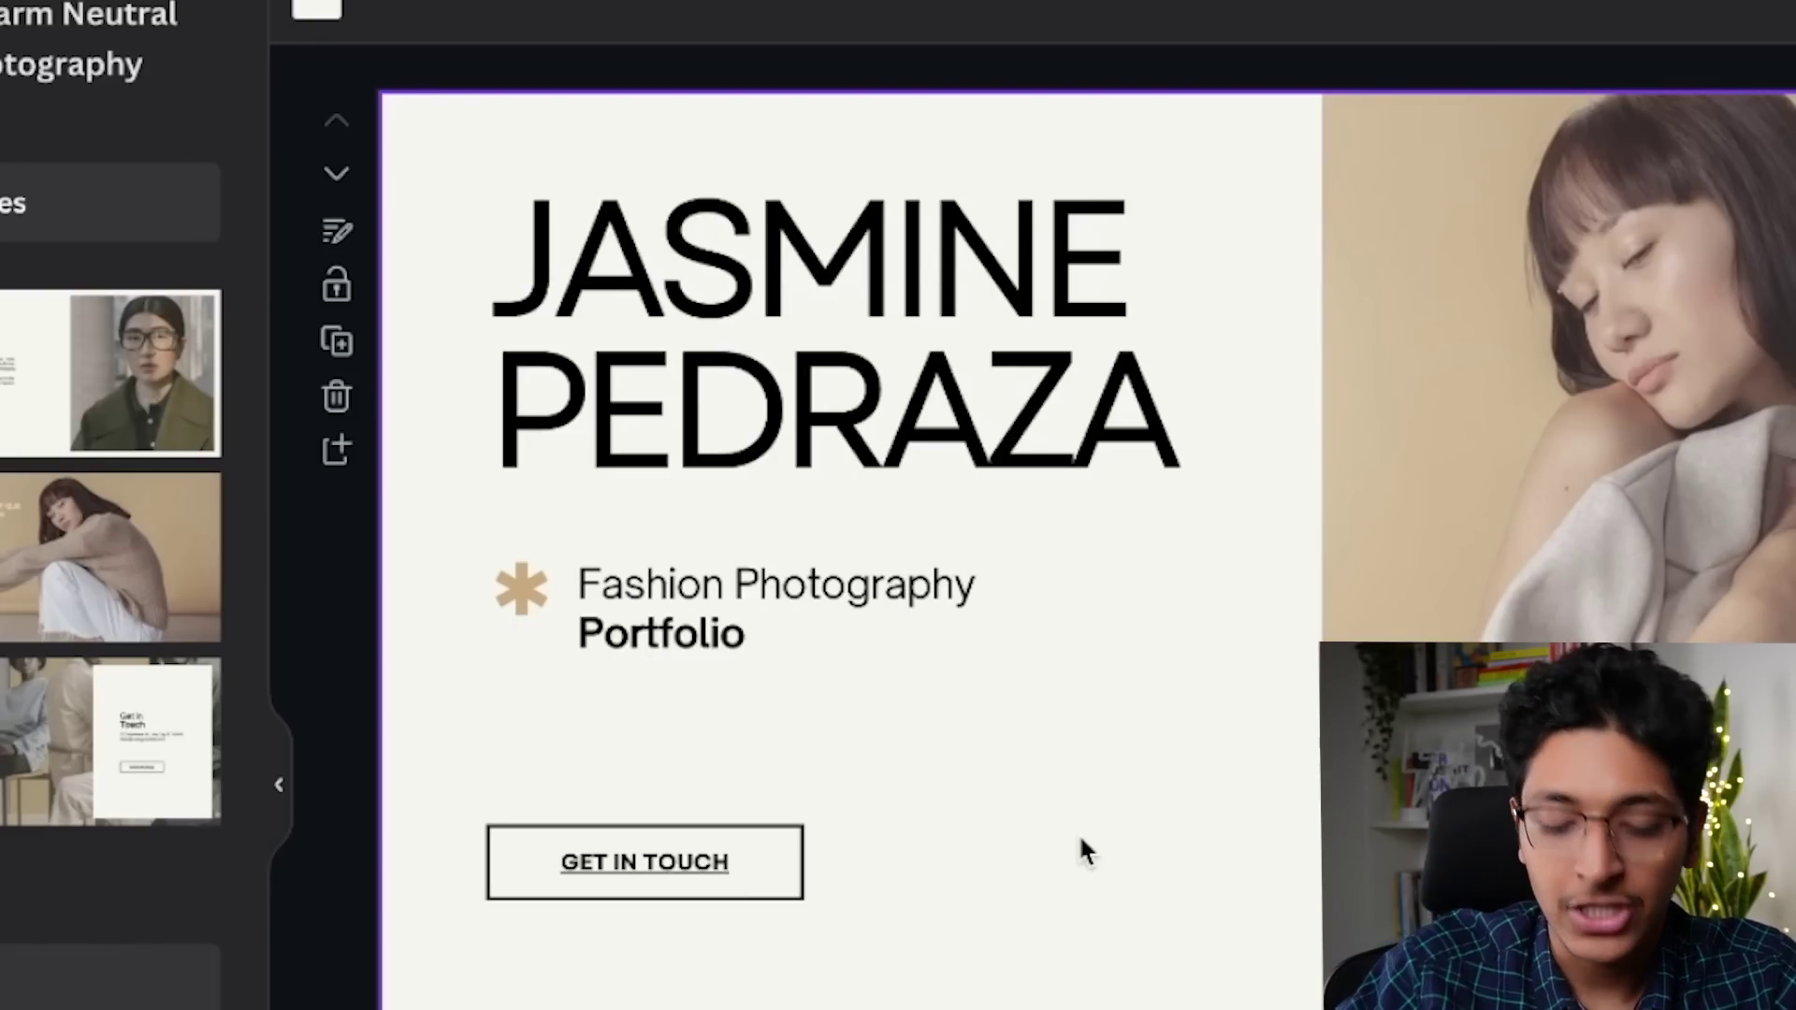
pyautogui.click(763, 628)
pyautogui.click(770, 616)
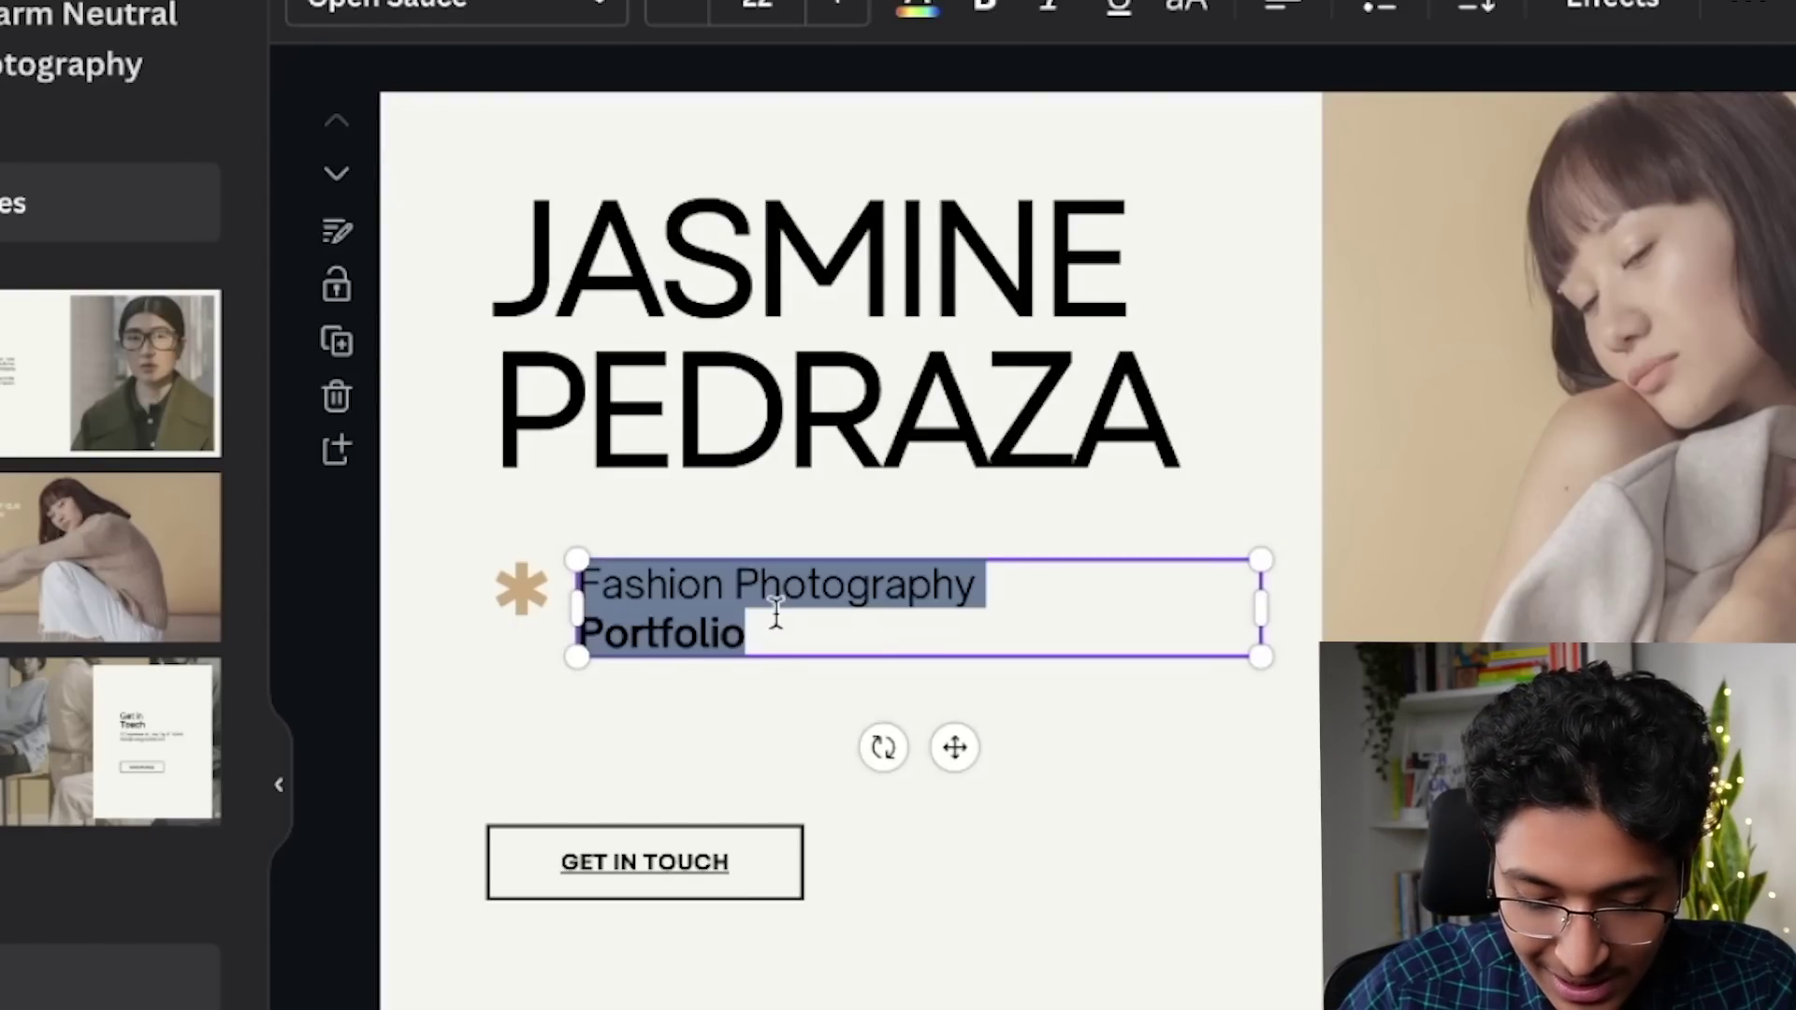
pyautogui.click(519, 582)
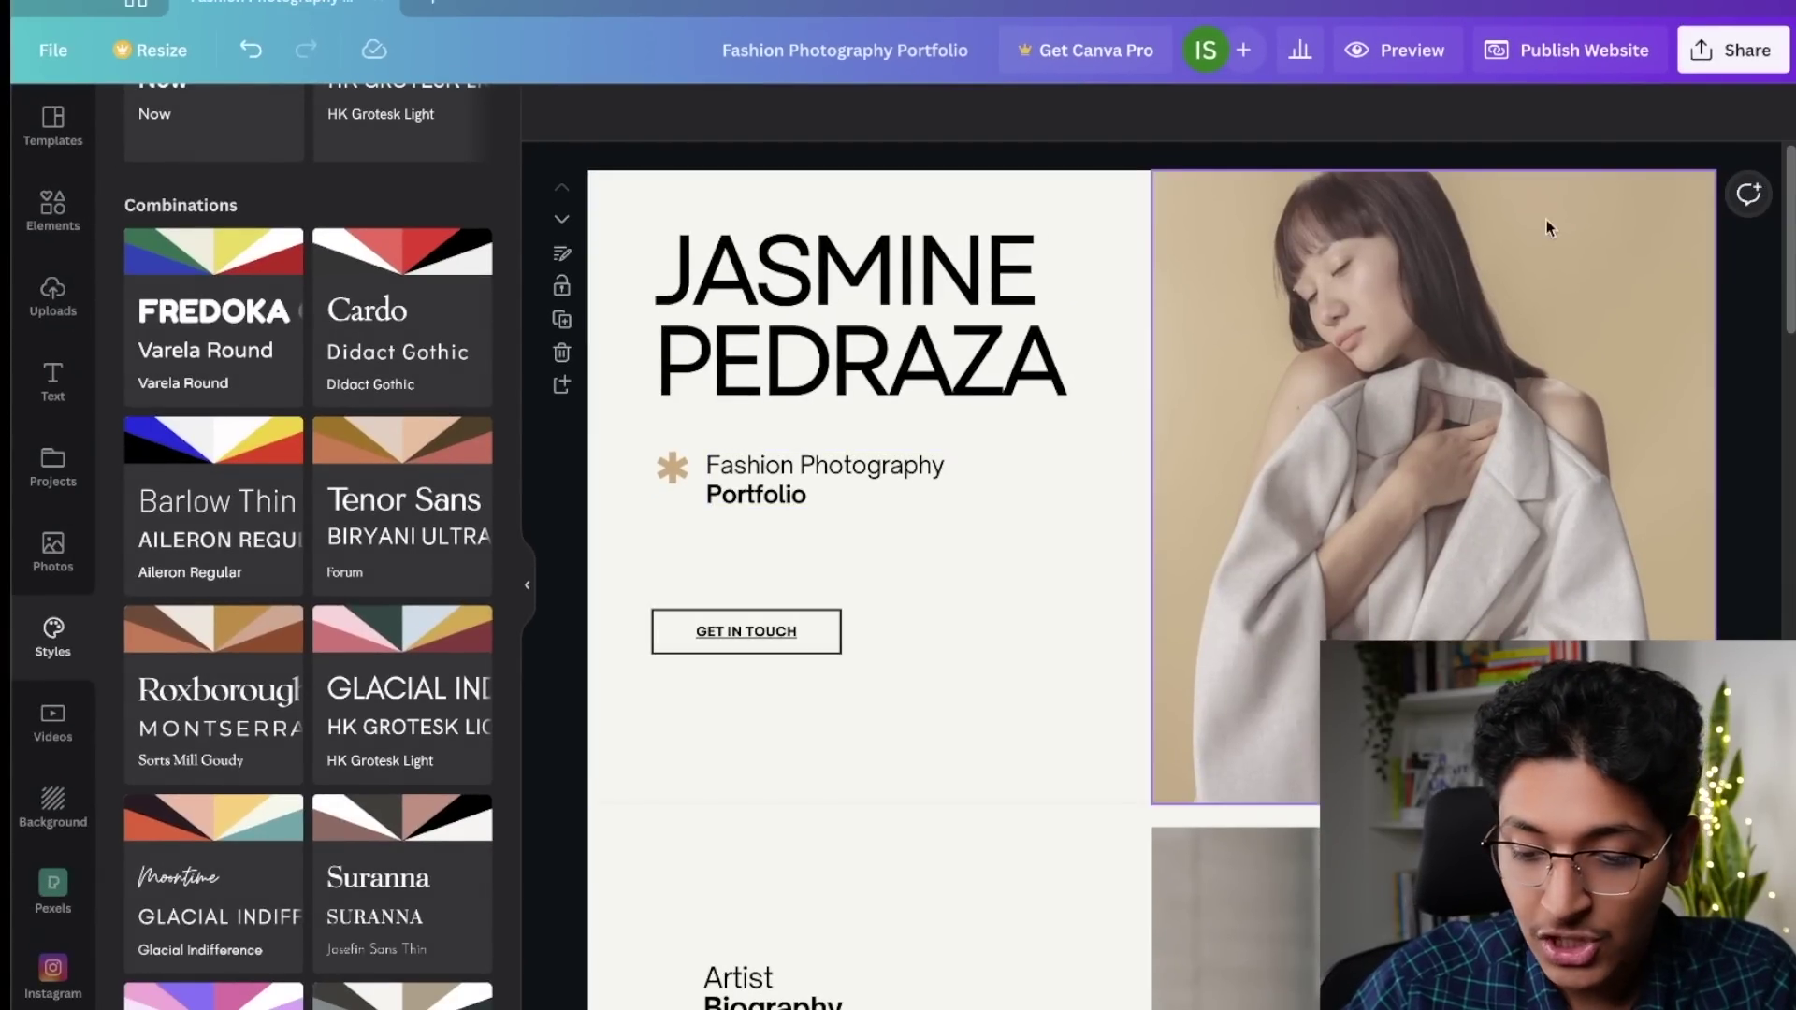
pyautogui.click(1537, 51)
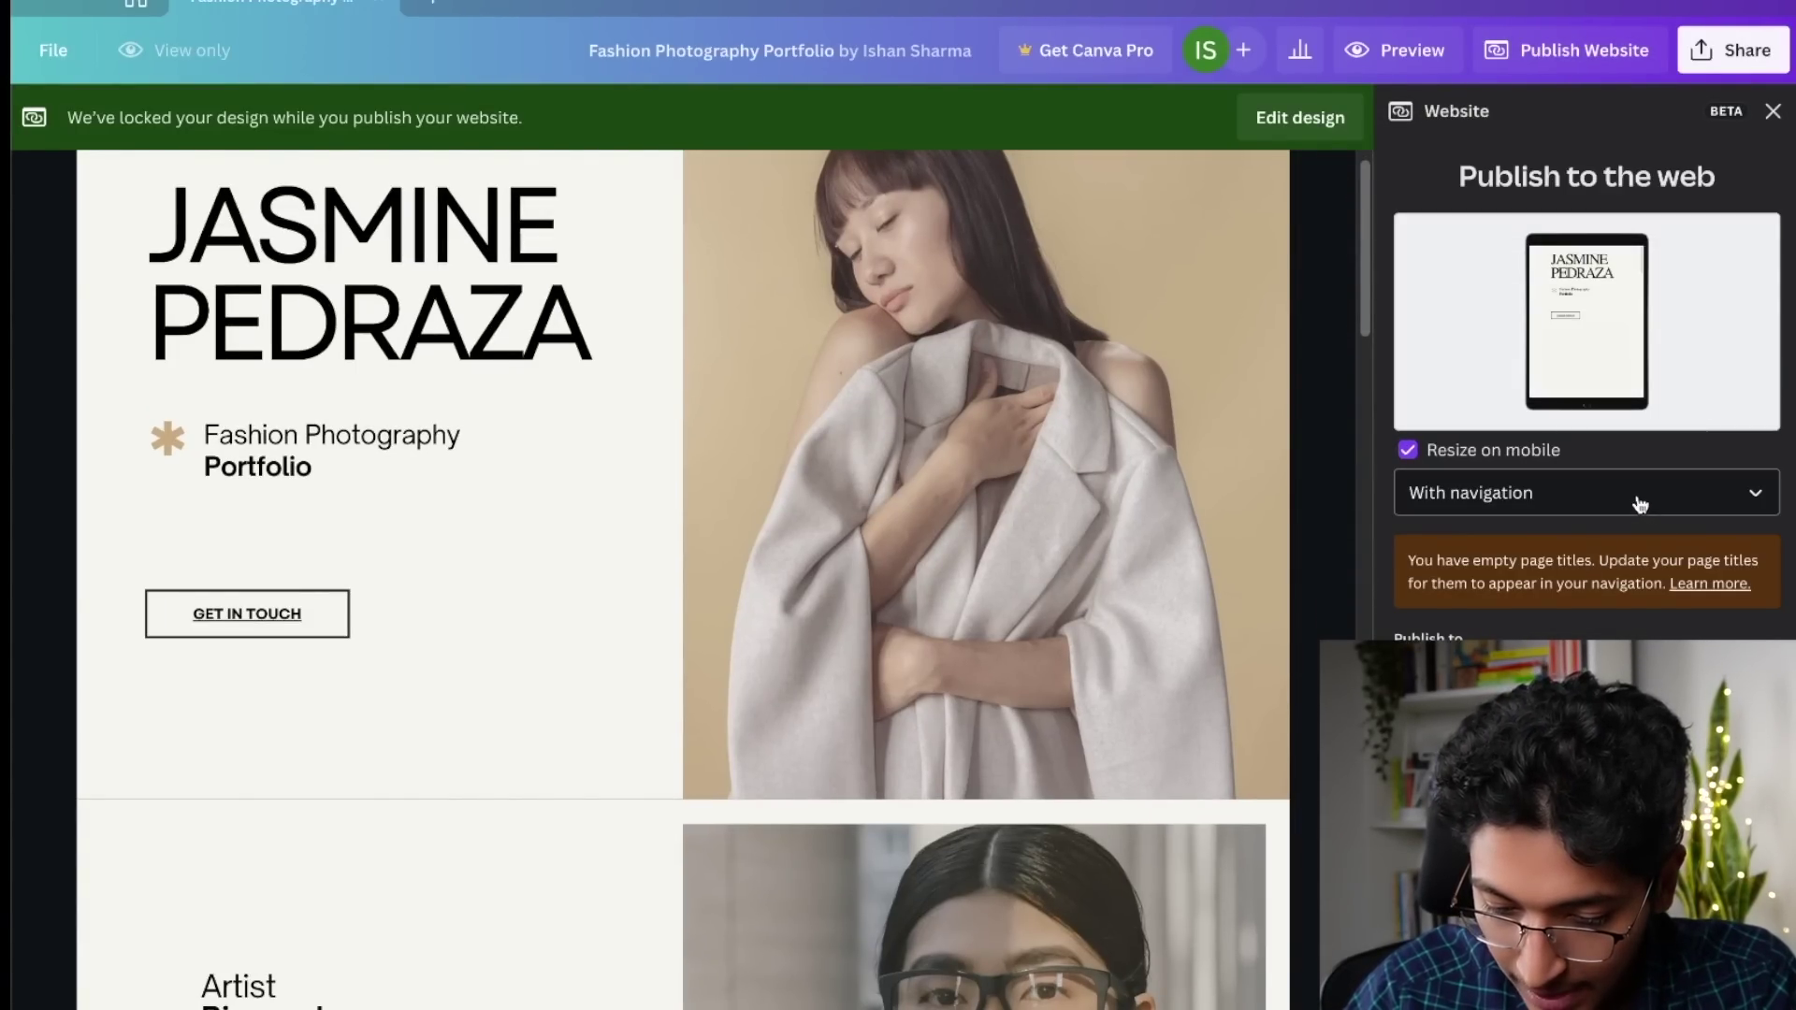
# Step: Publish the portfolio site with navigation included, after reviewing the settings
pyautogui.click(1639, 504)
pyautogui.click(1618, 603)
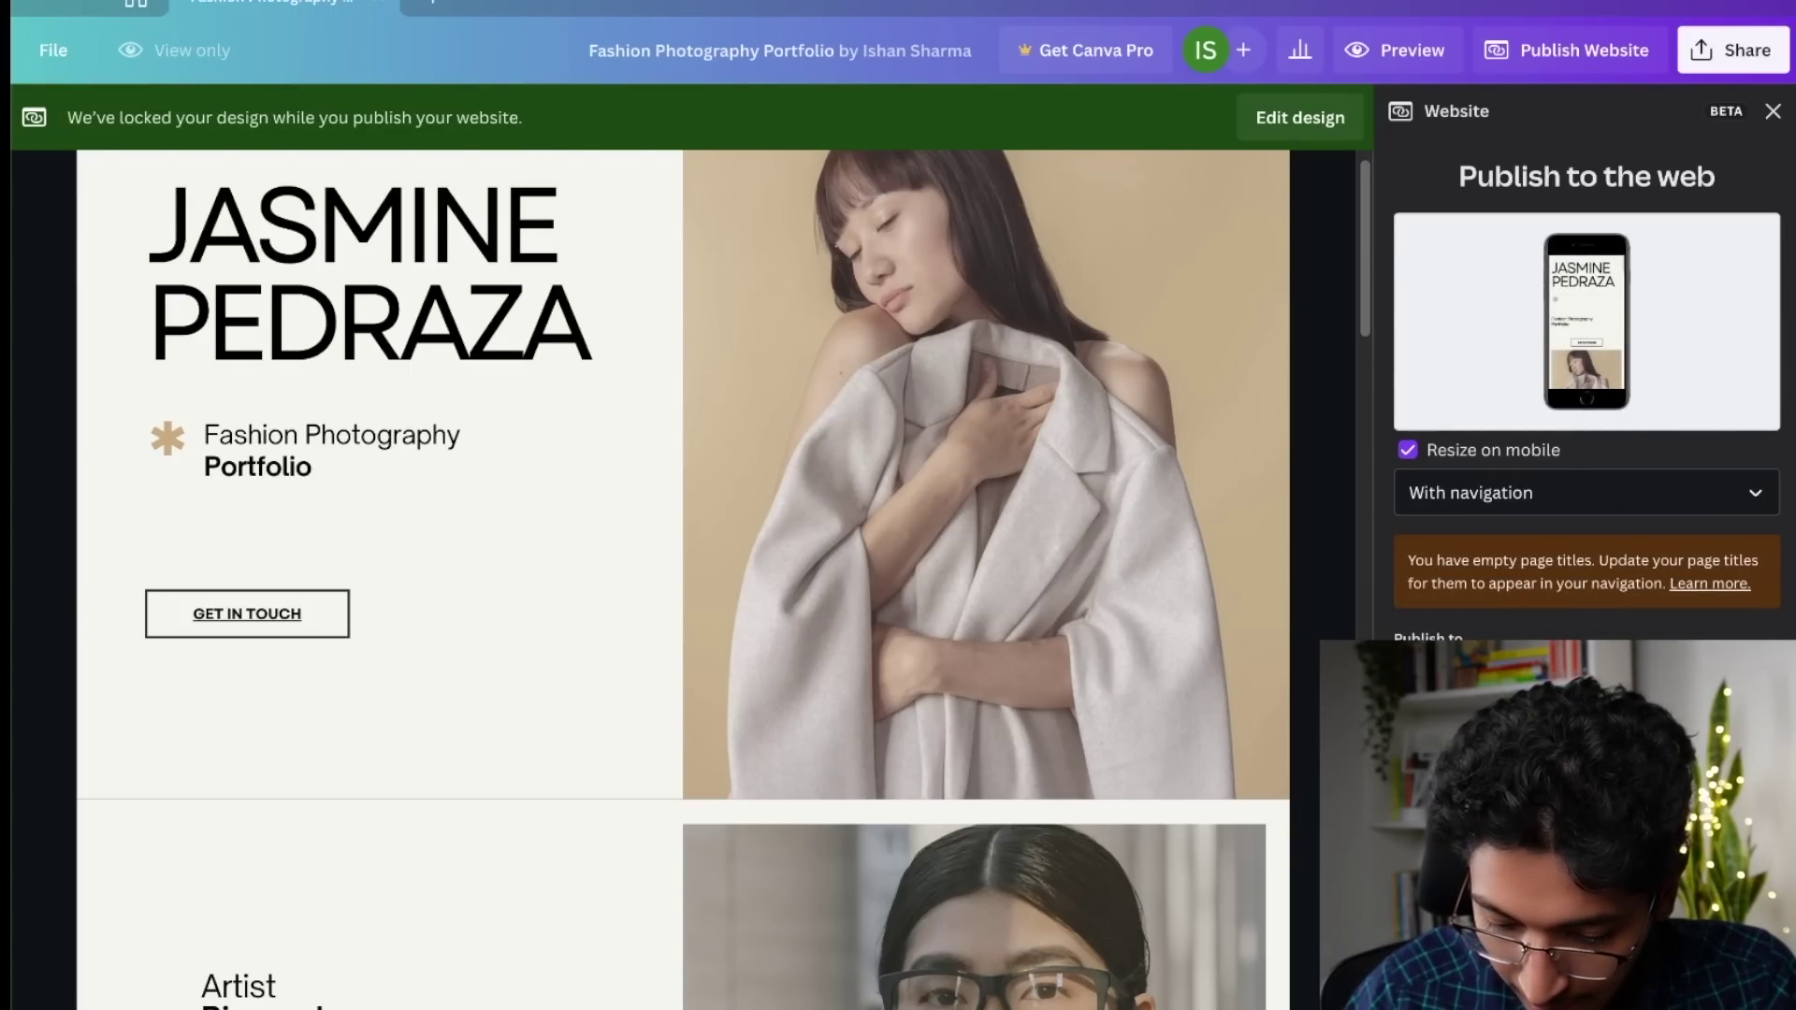
pyautogui.click(1586, 968)
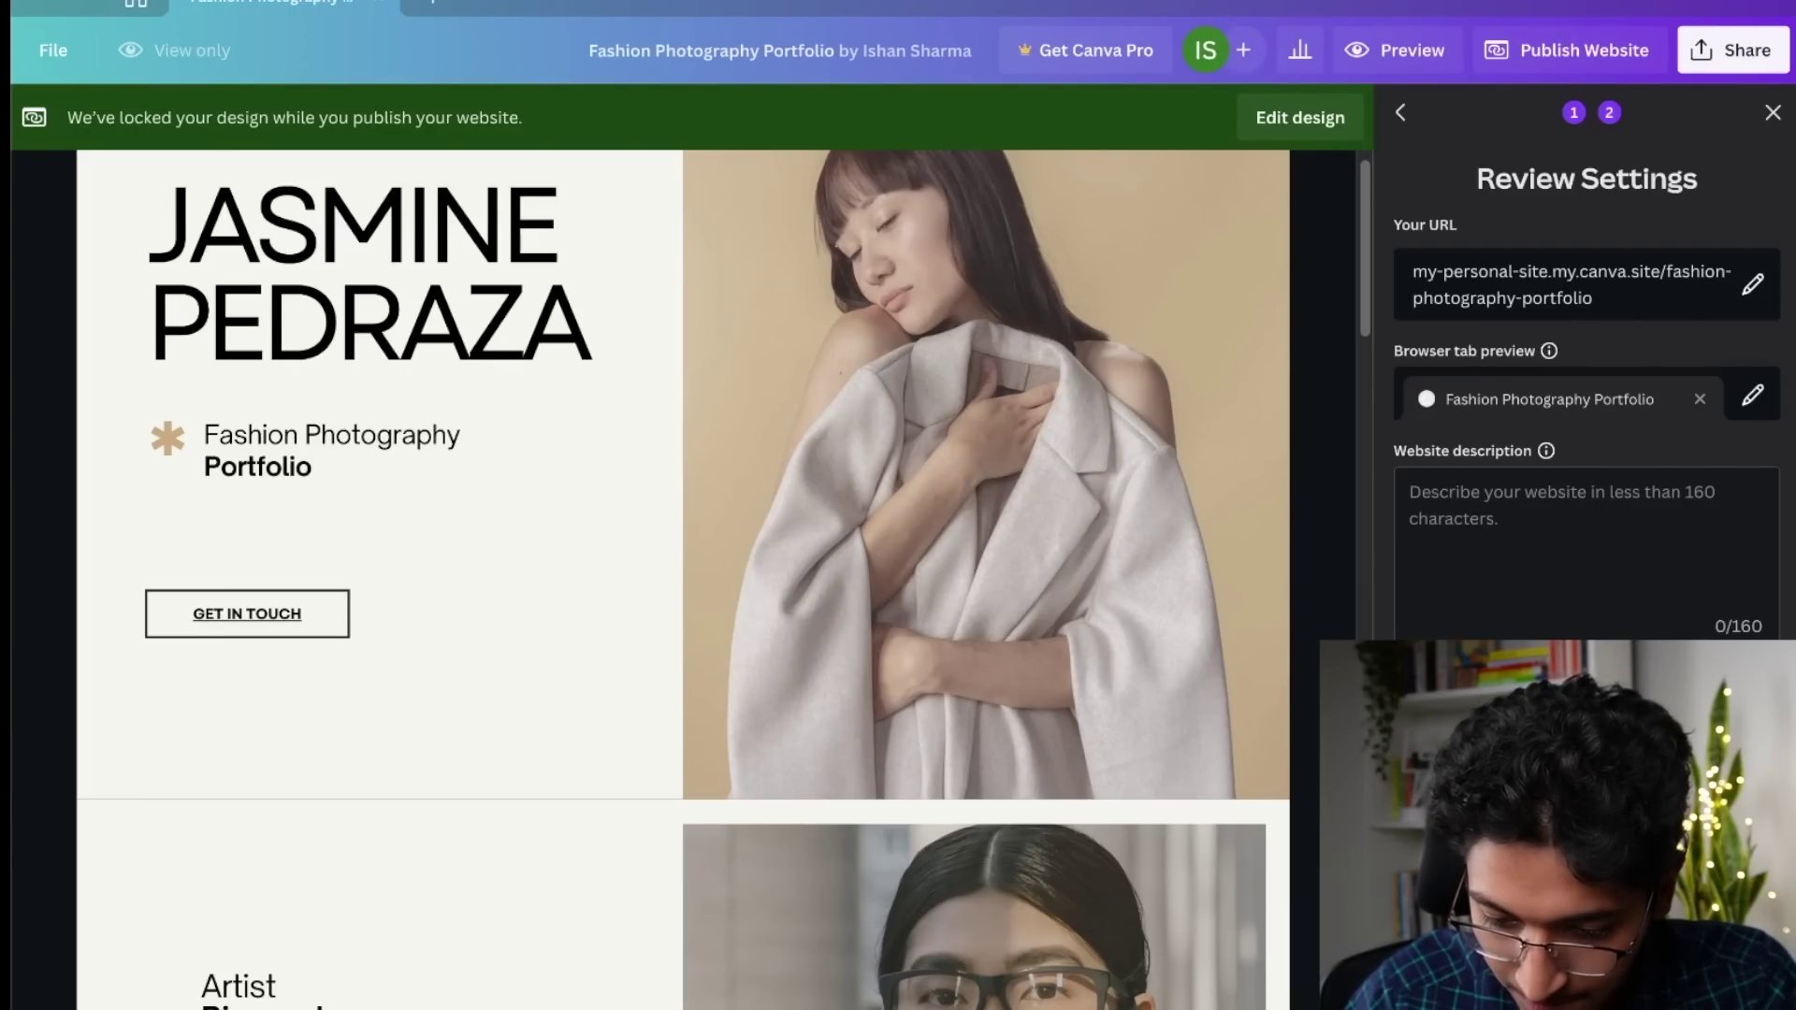
pyautogui.click(1583, 968)
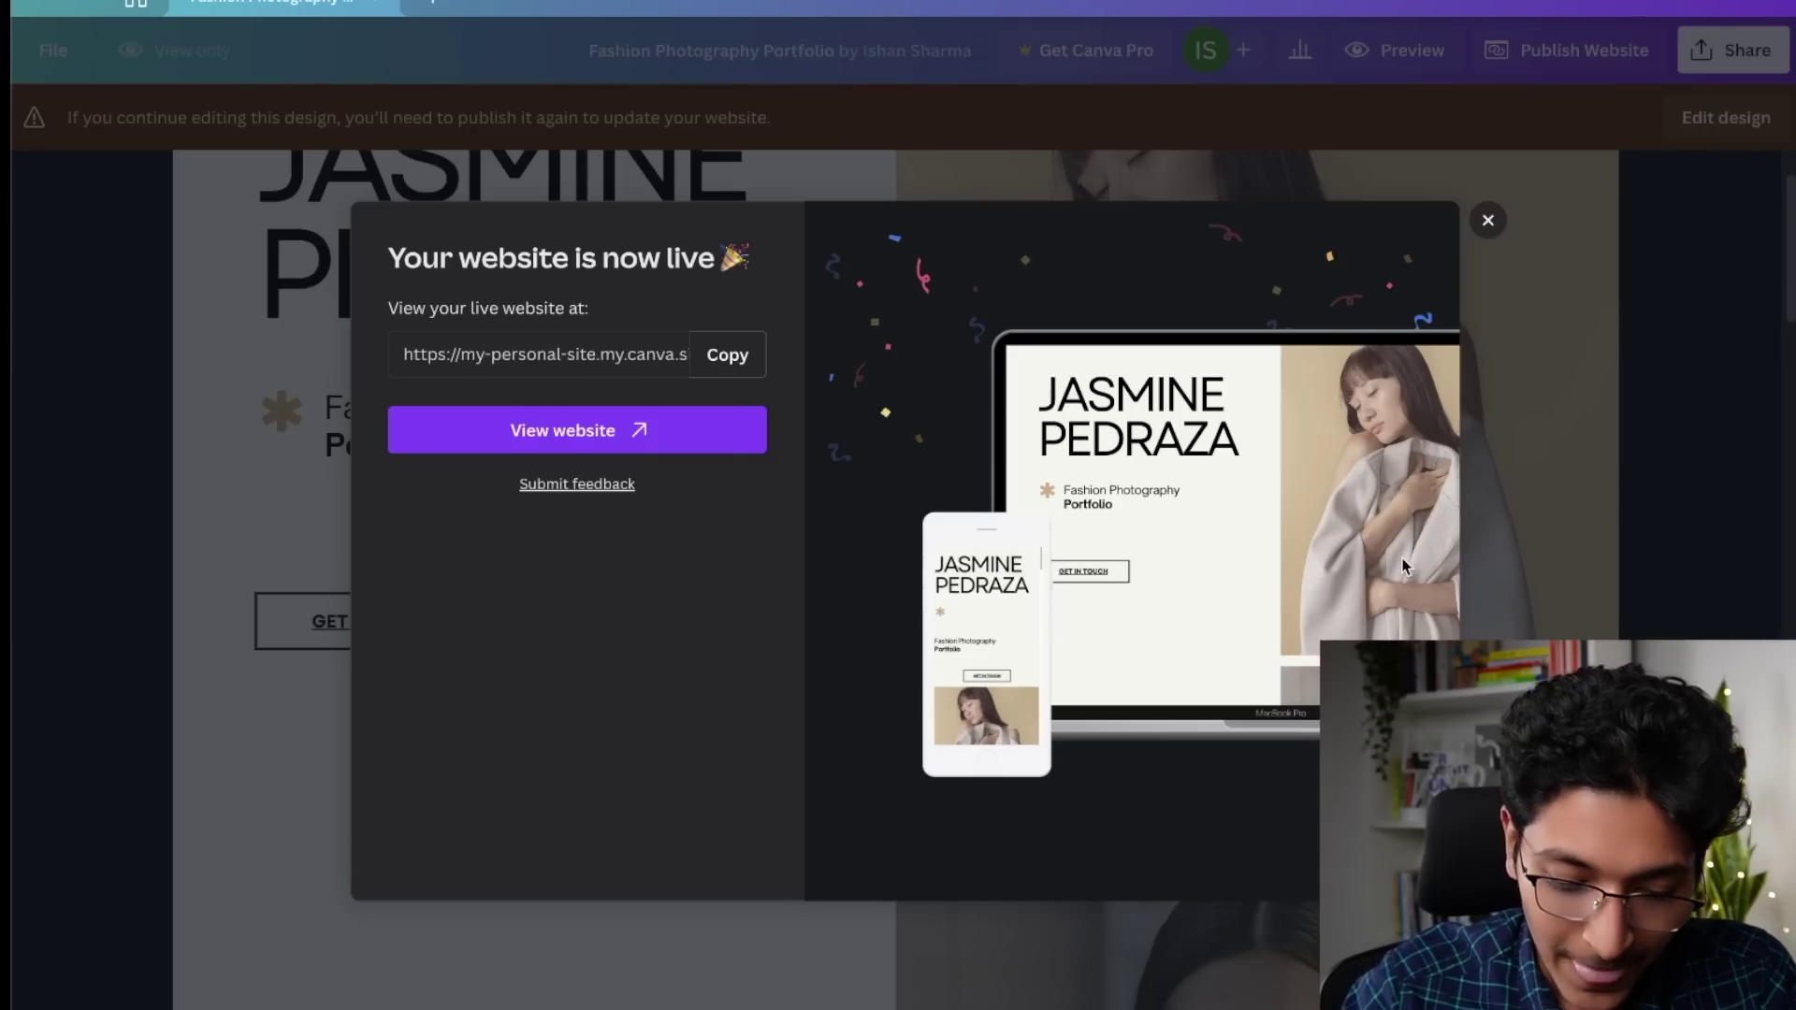
# Step: Open the live portfolio site at its my.canva.site address
pyautogui.click(603, 432)
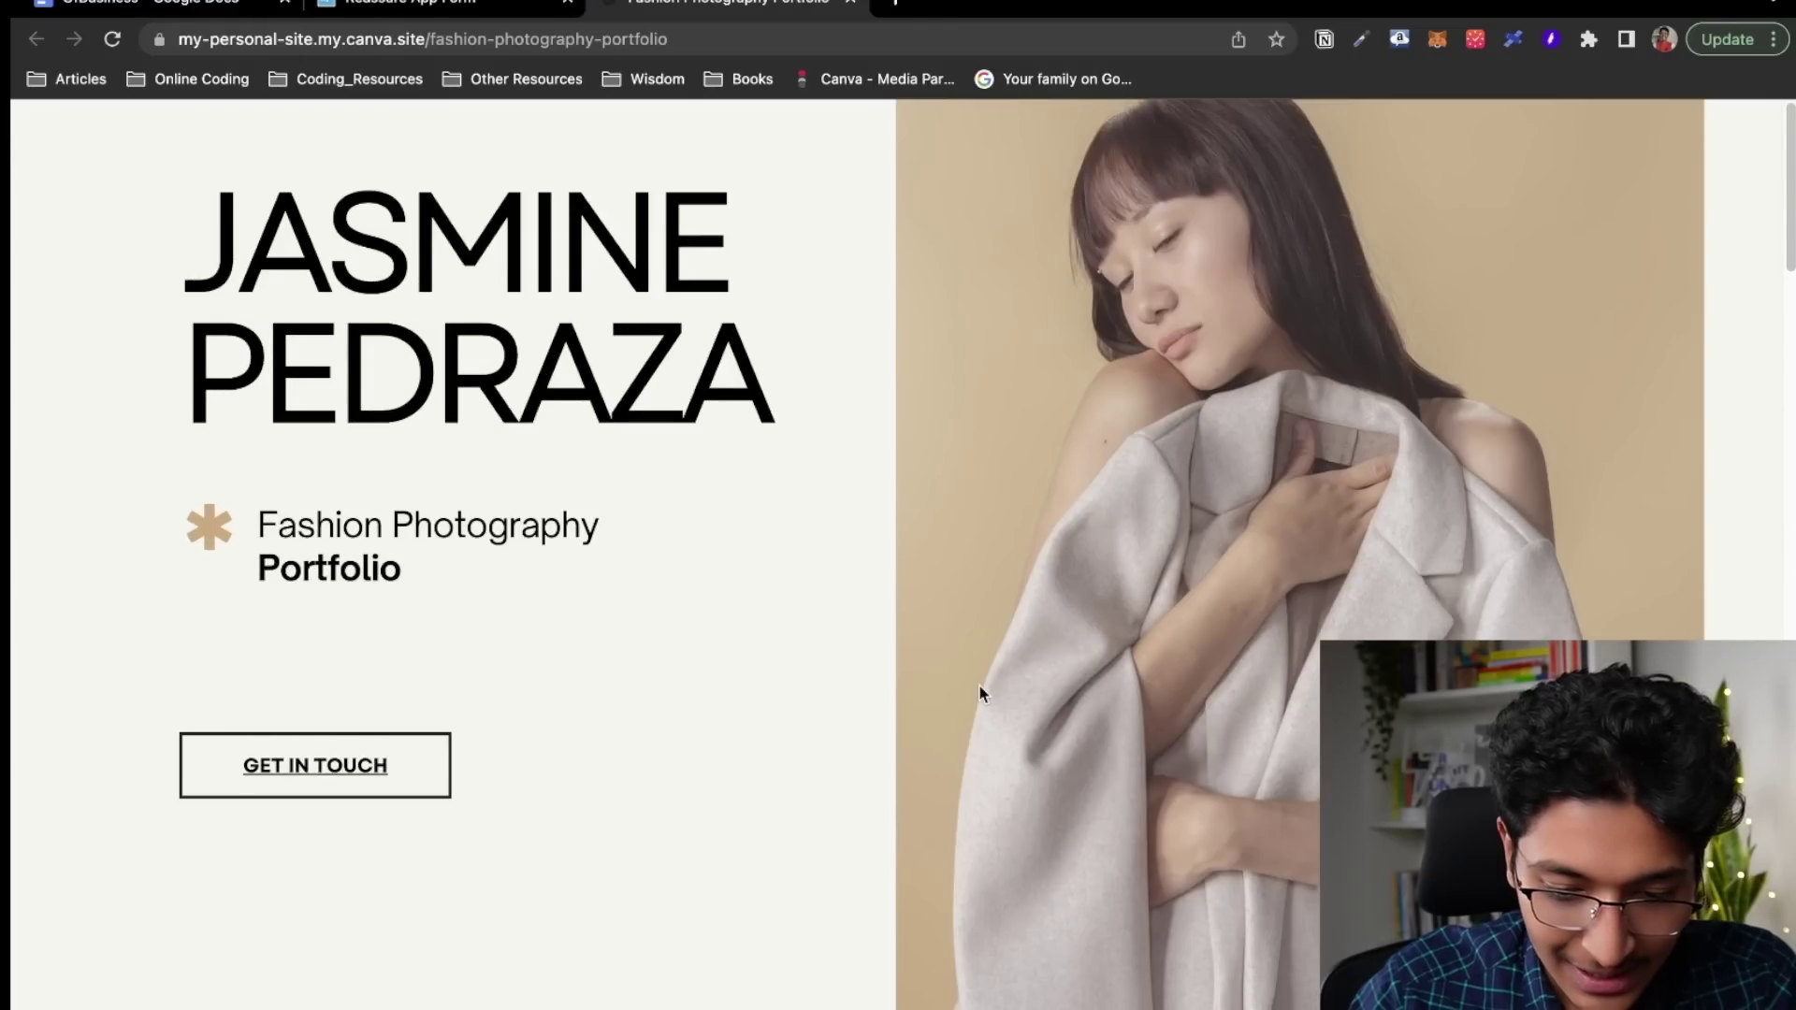
# Step: Check the live portfolio site and test that GET IN TOUCH opens the mail app, then quit Mail
pyautogui.scroll(-10, 978, 682)
pyautogui.scroll(10, 979, 687)
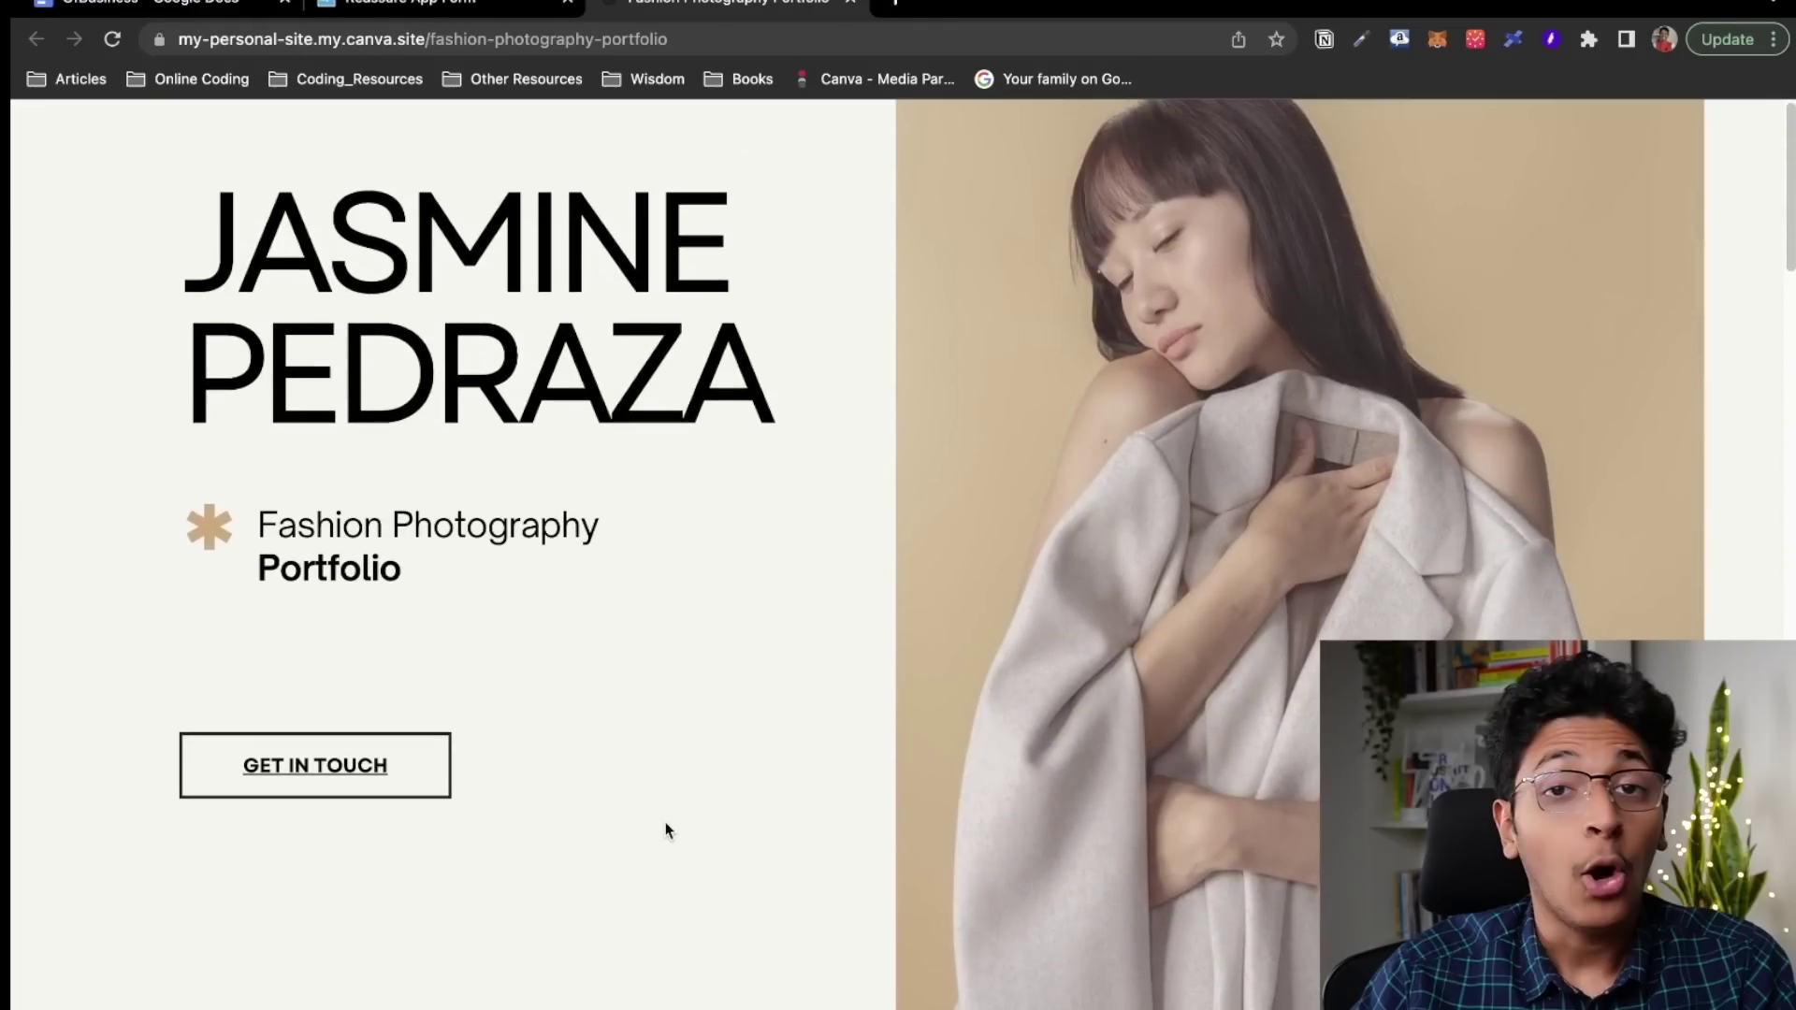
pyautogui.click(322, 784)
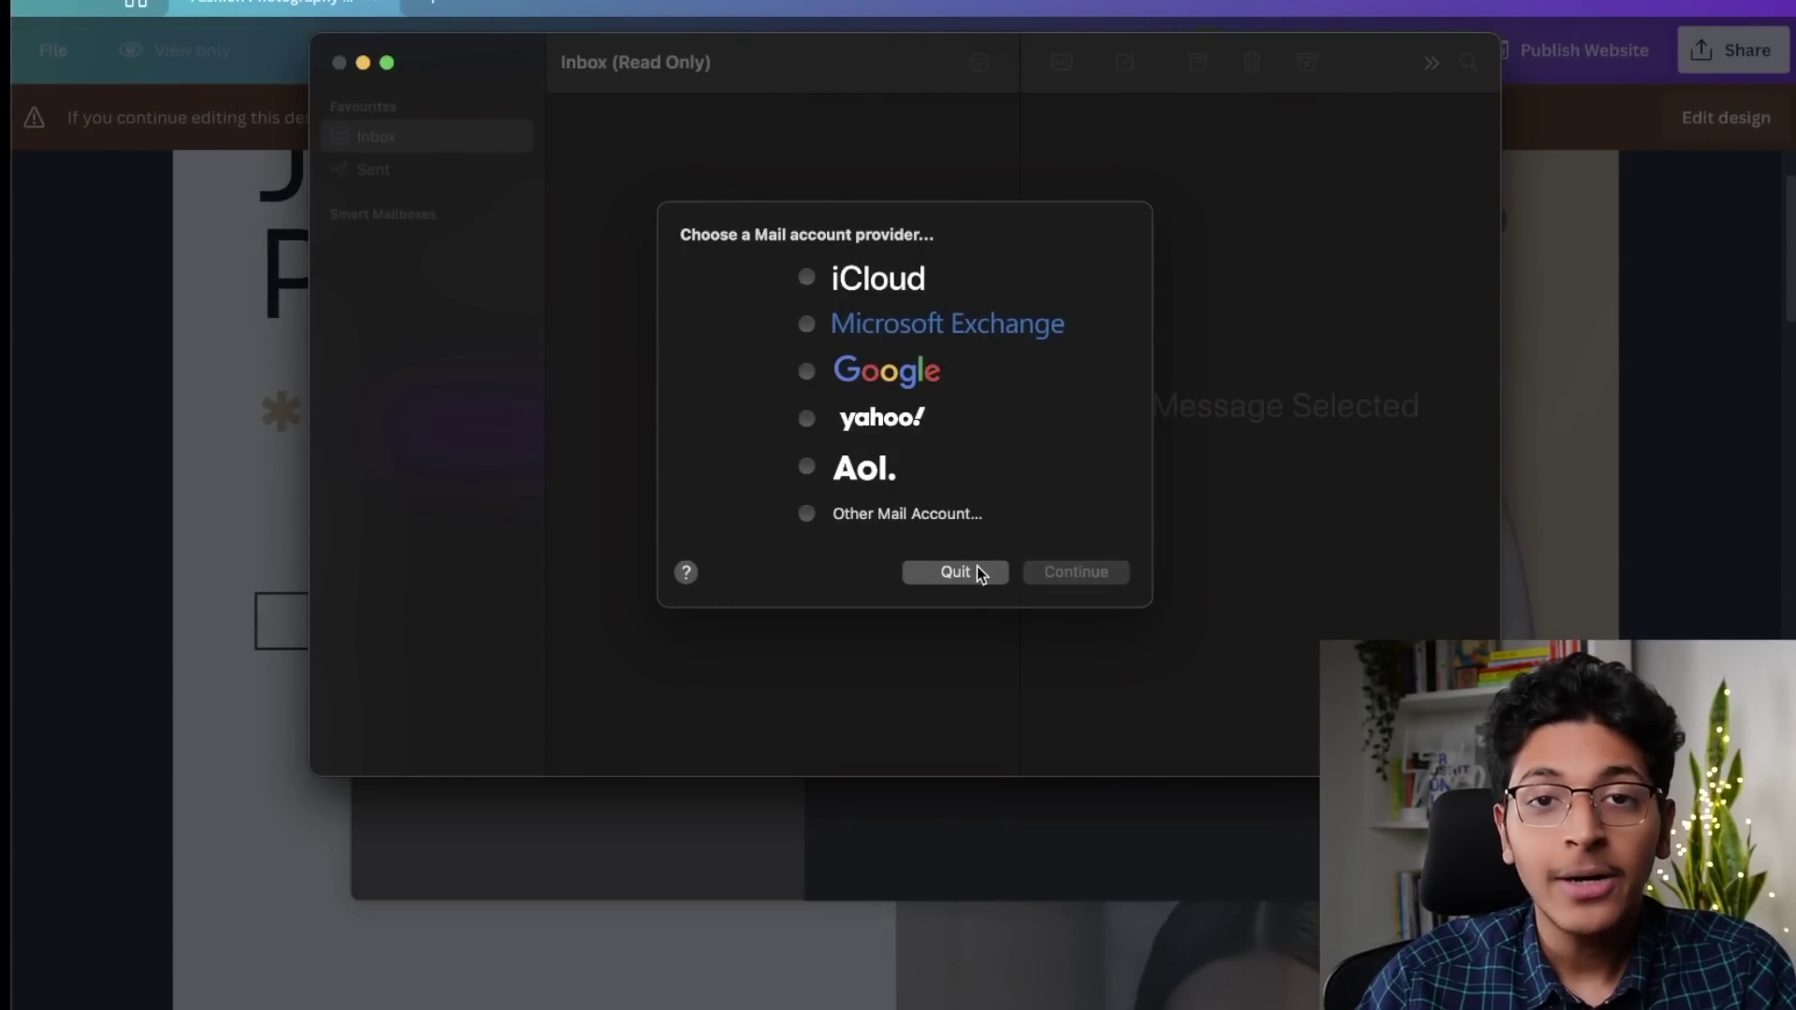
pyautogui.click(982, 575)
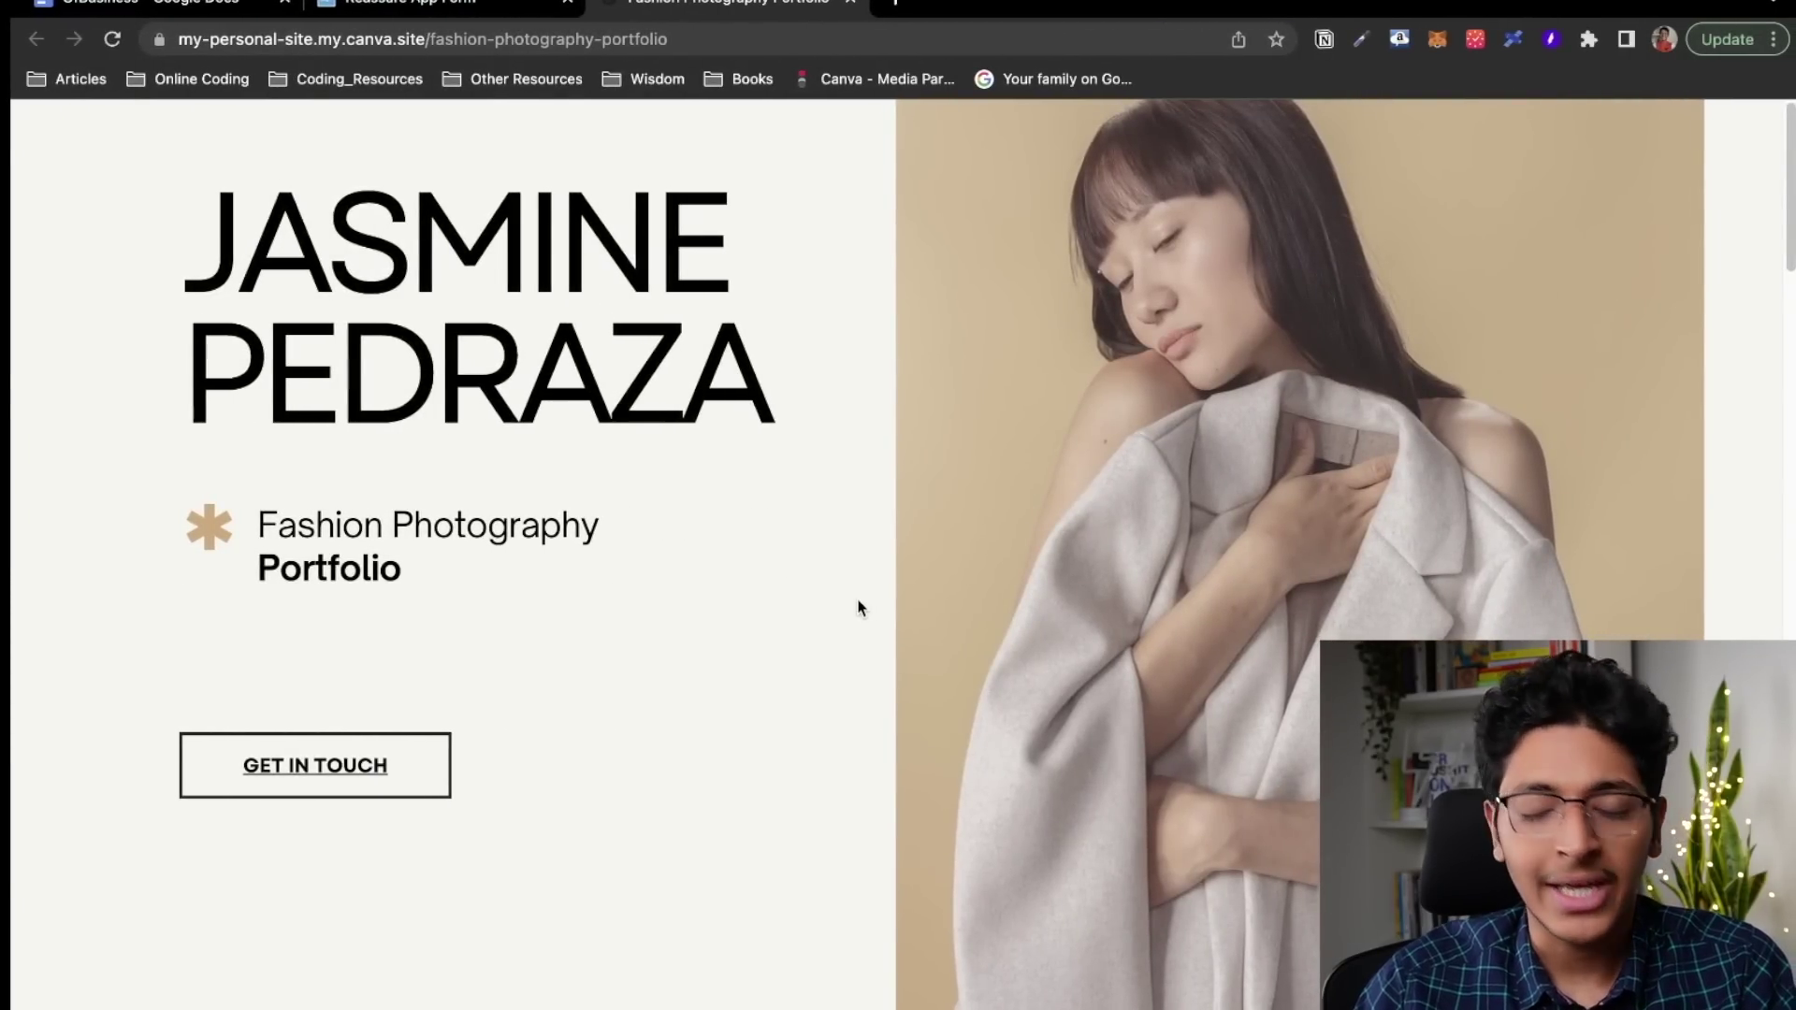
pyautogui.scroll(-5, 856, 603)
pyautogui.scroll(-6, 858, 608)
pyautogui.scroll(6, 859, 608)
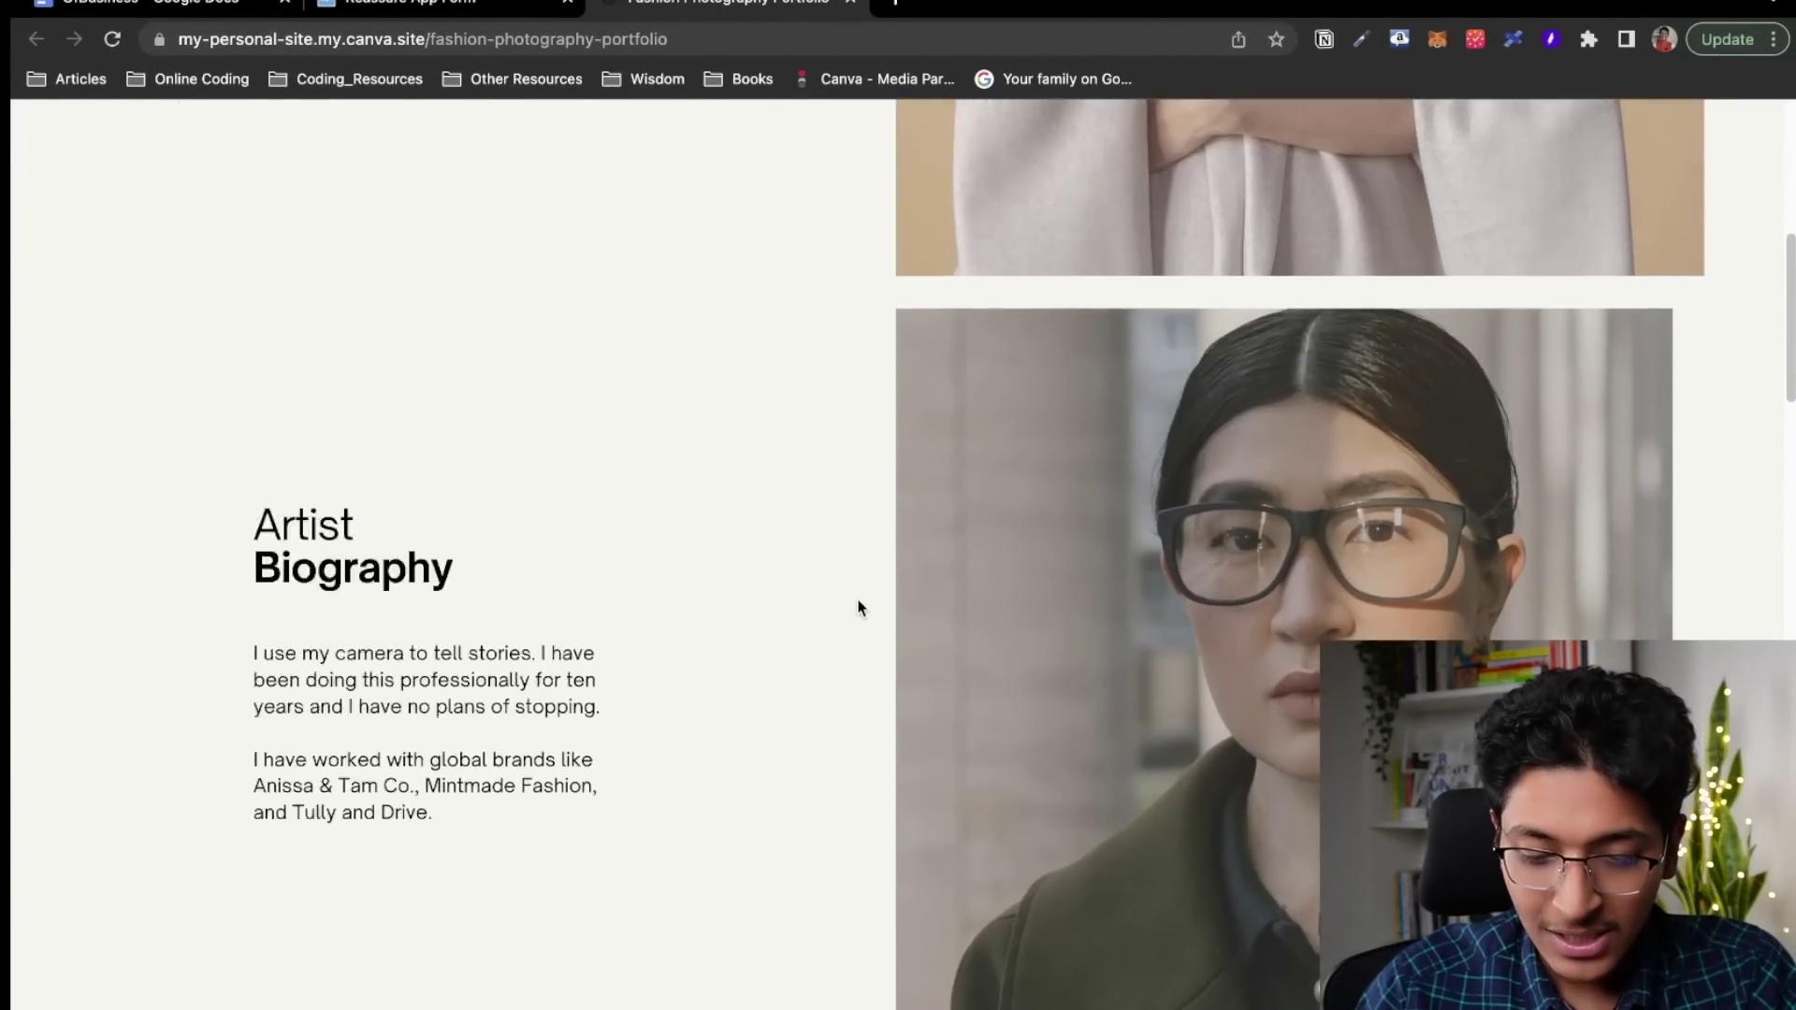
pyautogui.scroll(6, 859, 608)
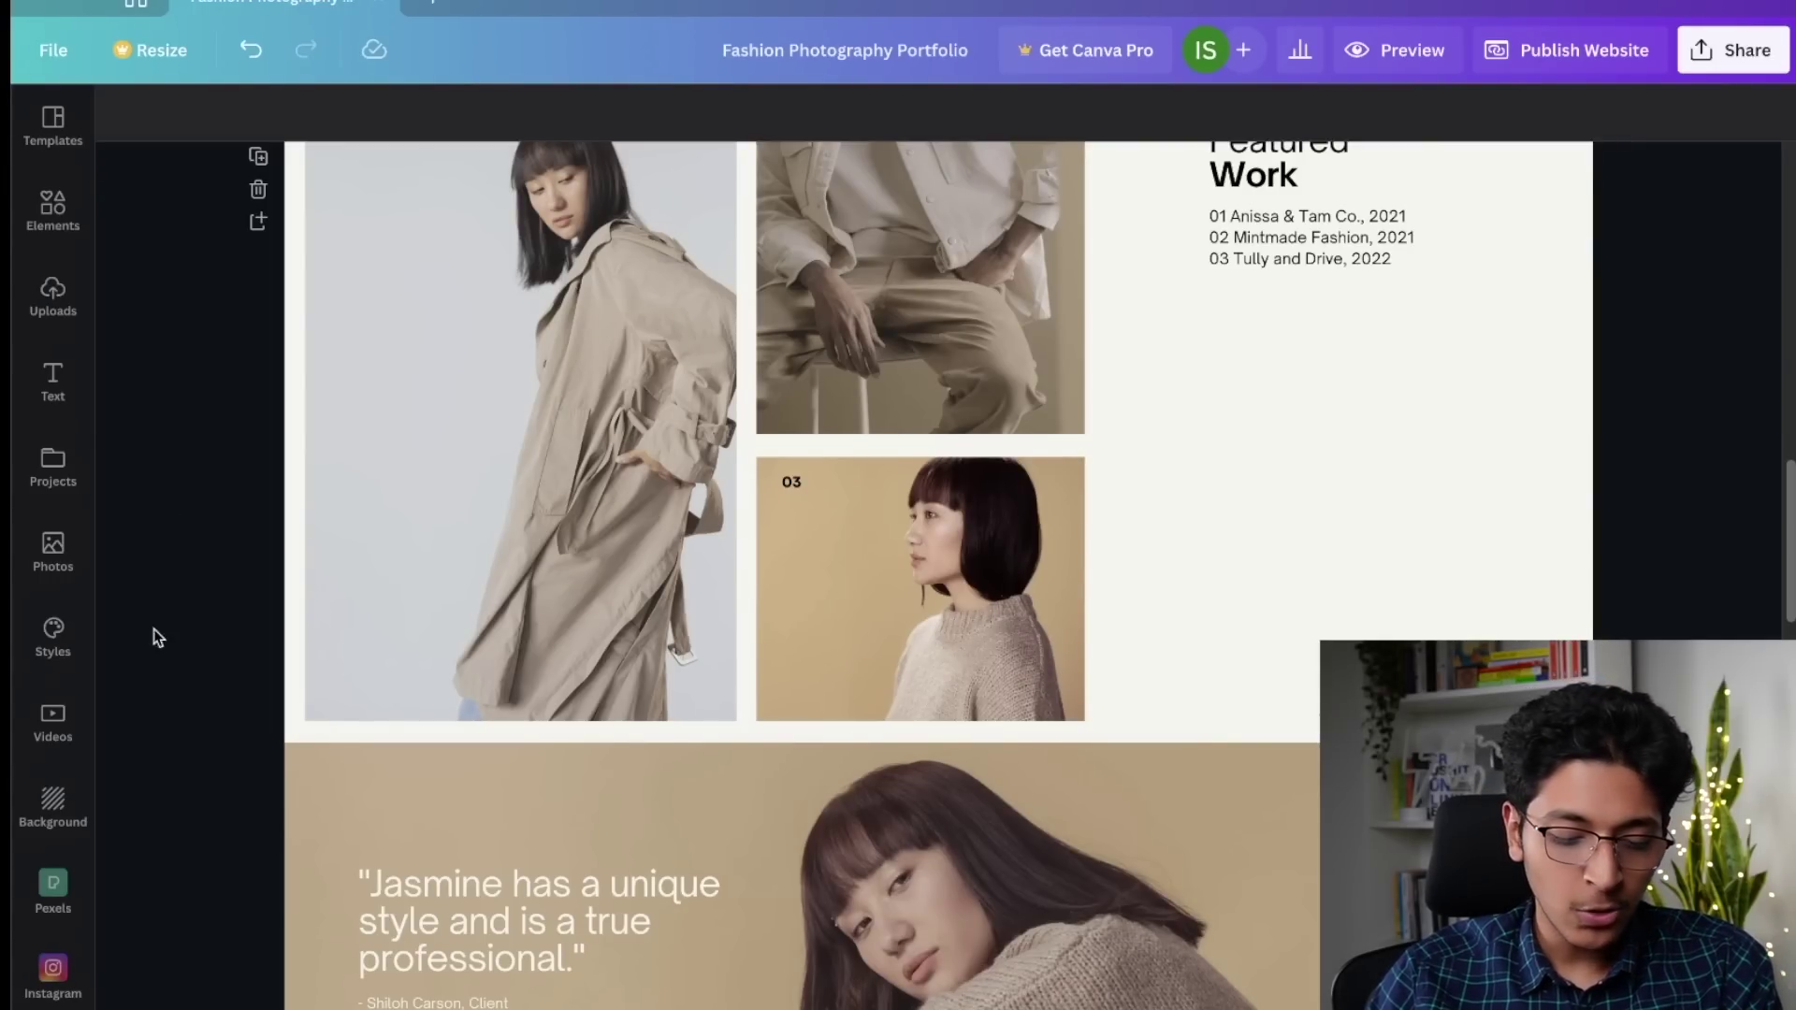
# Step: Apply the Cardo / Didact Gothic font combination from Styles to the top page
pyautogui.click(53, 636)
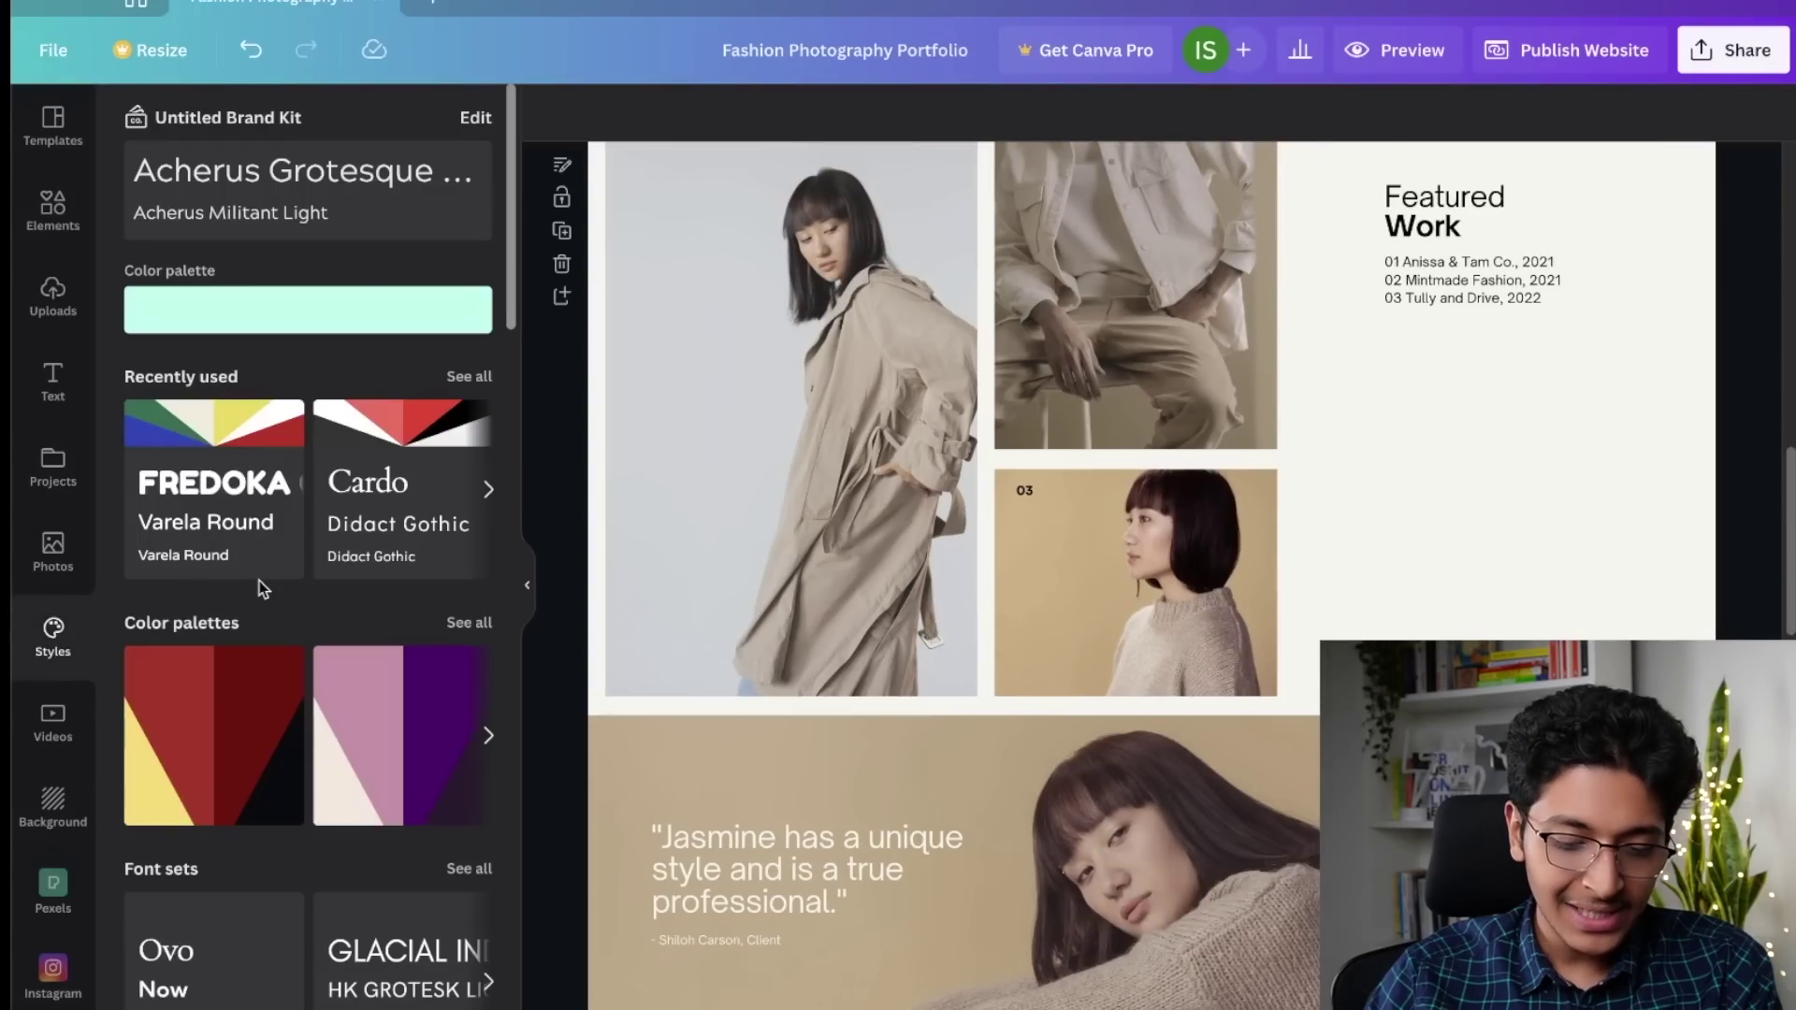
pyautogui.scroll(-1, 313, 624)
pyautogui.scroll(-1, 313, 626)
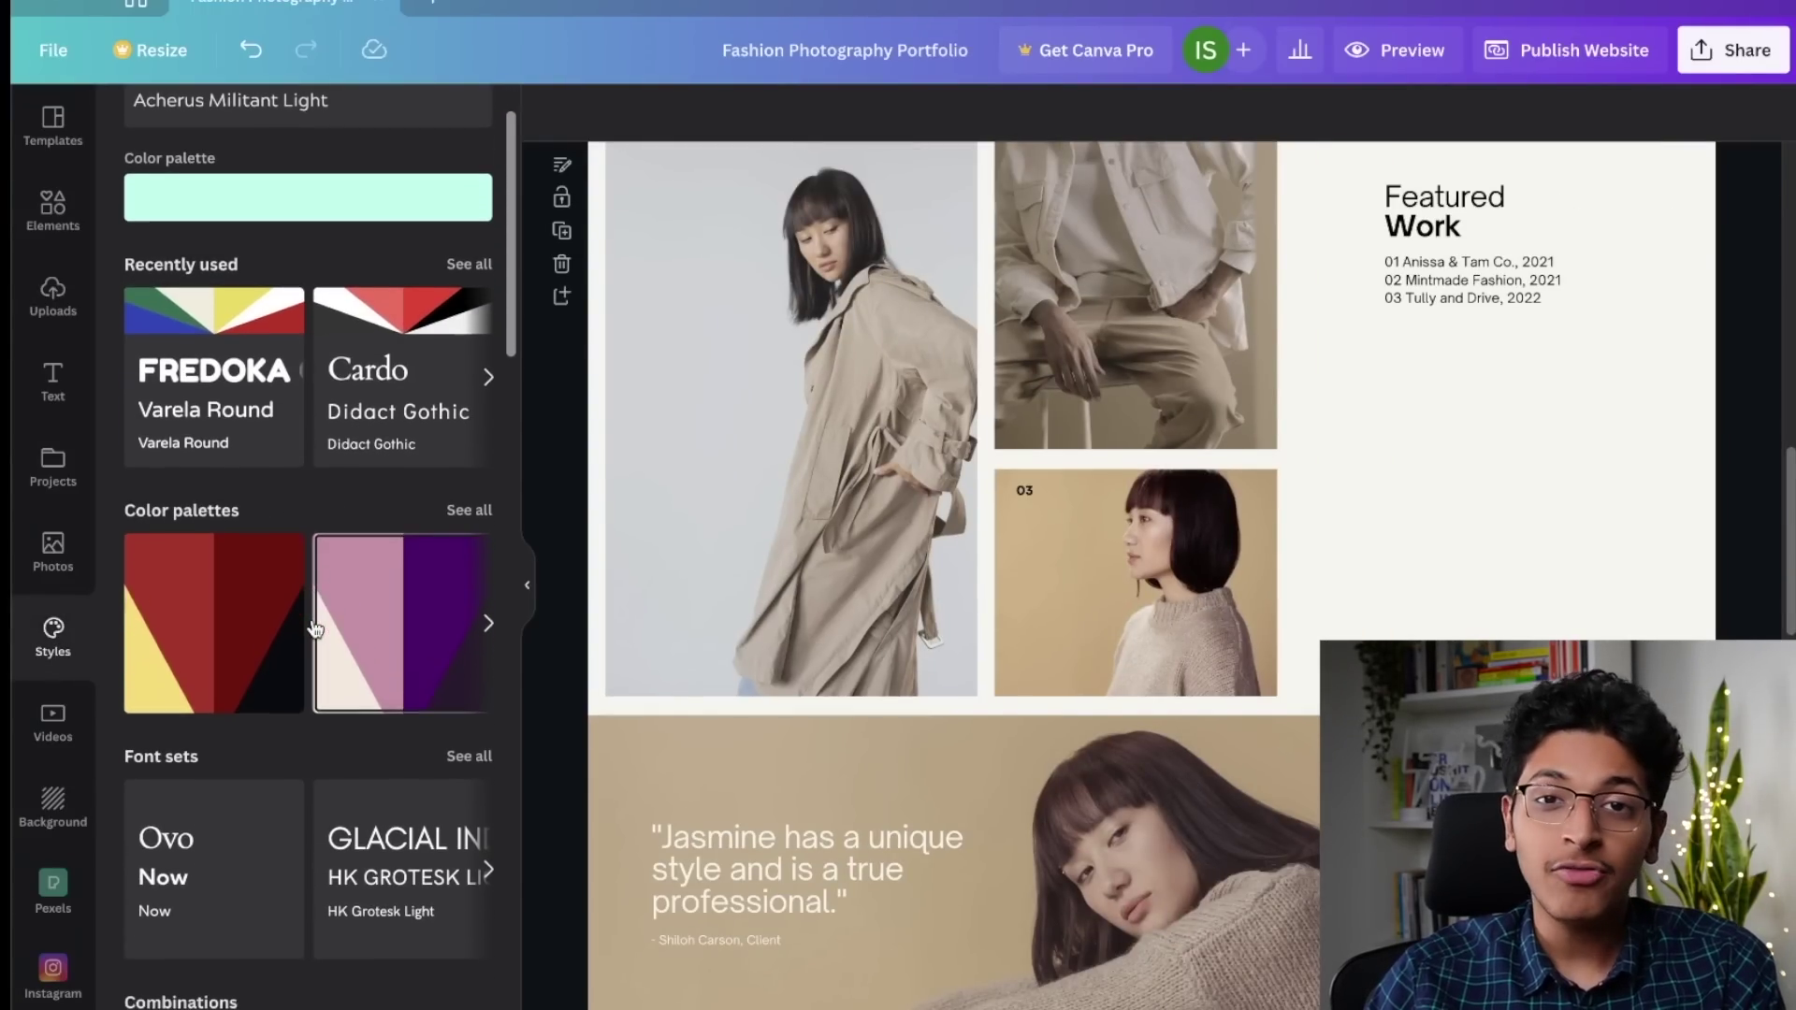
pyautogui.scroll(10, 1103, 563)
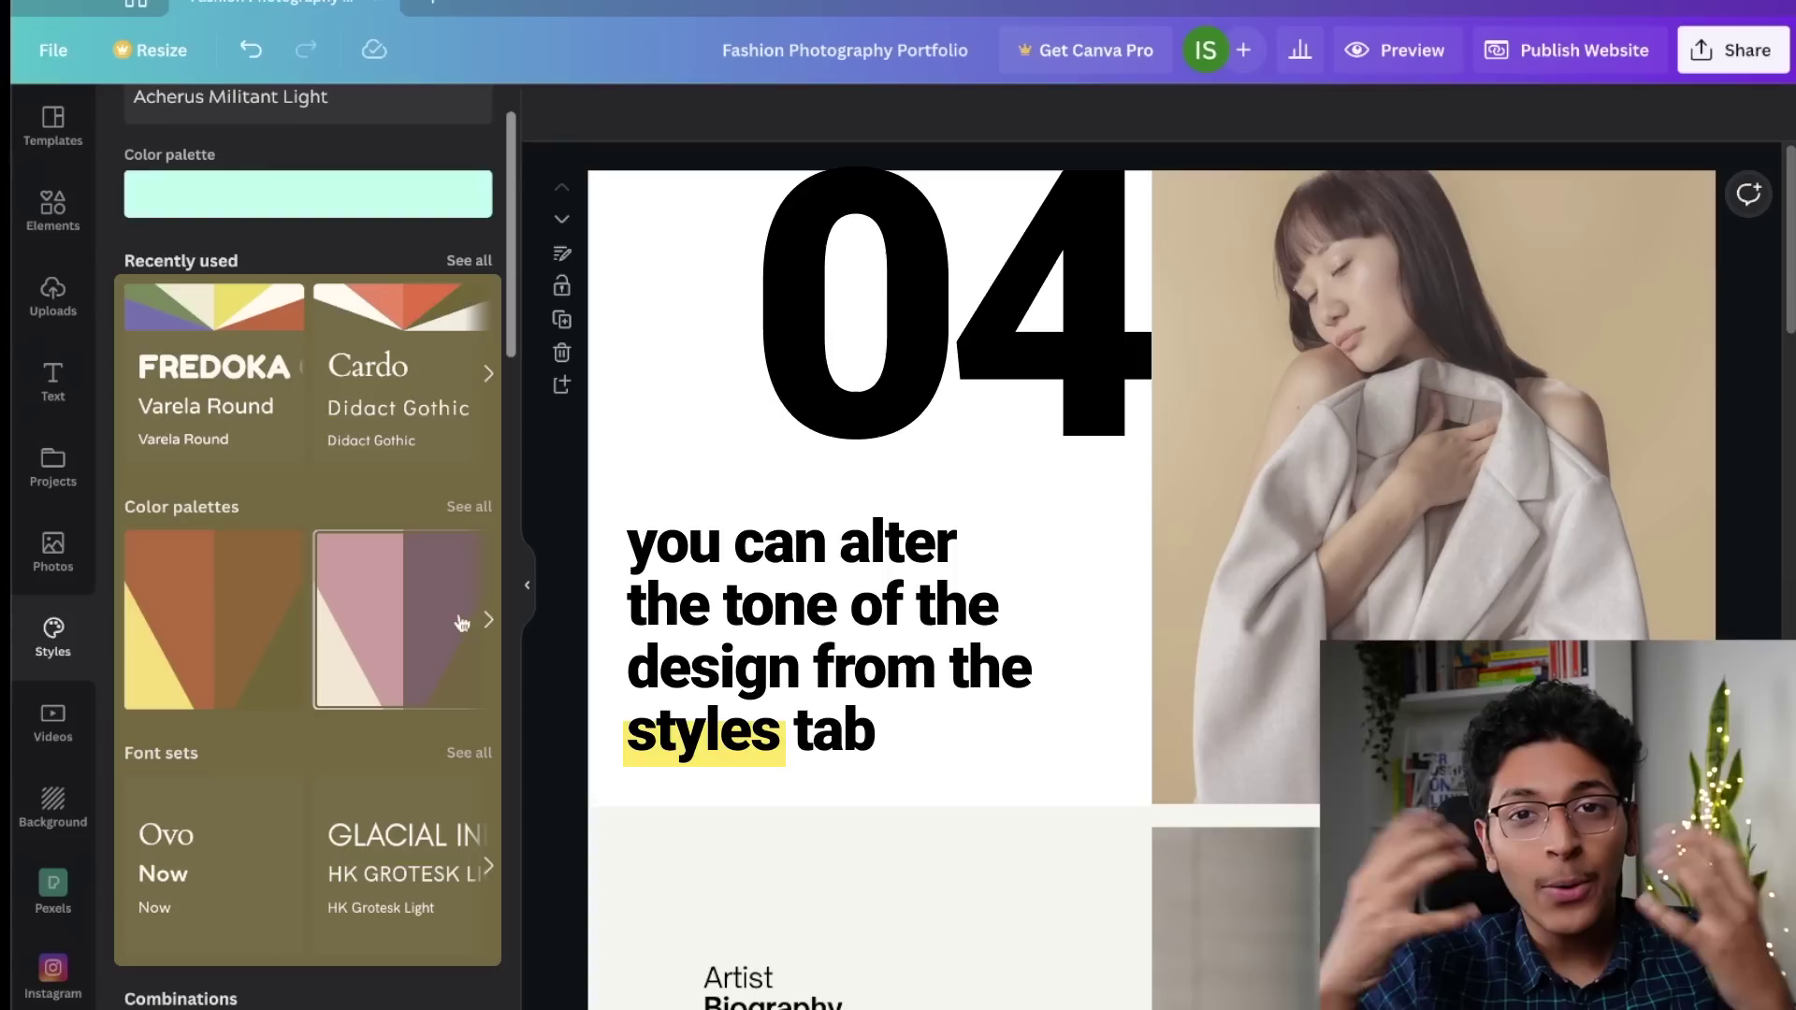
pyautogui.scroll(-6, 296, 653)
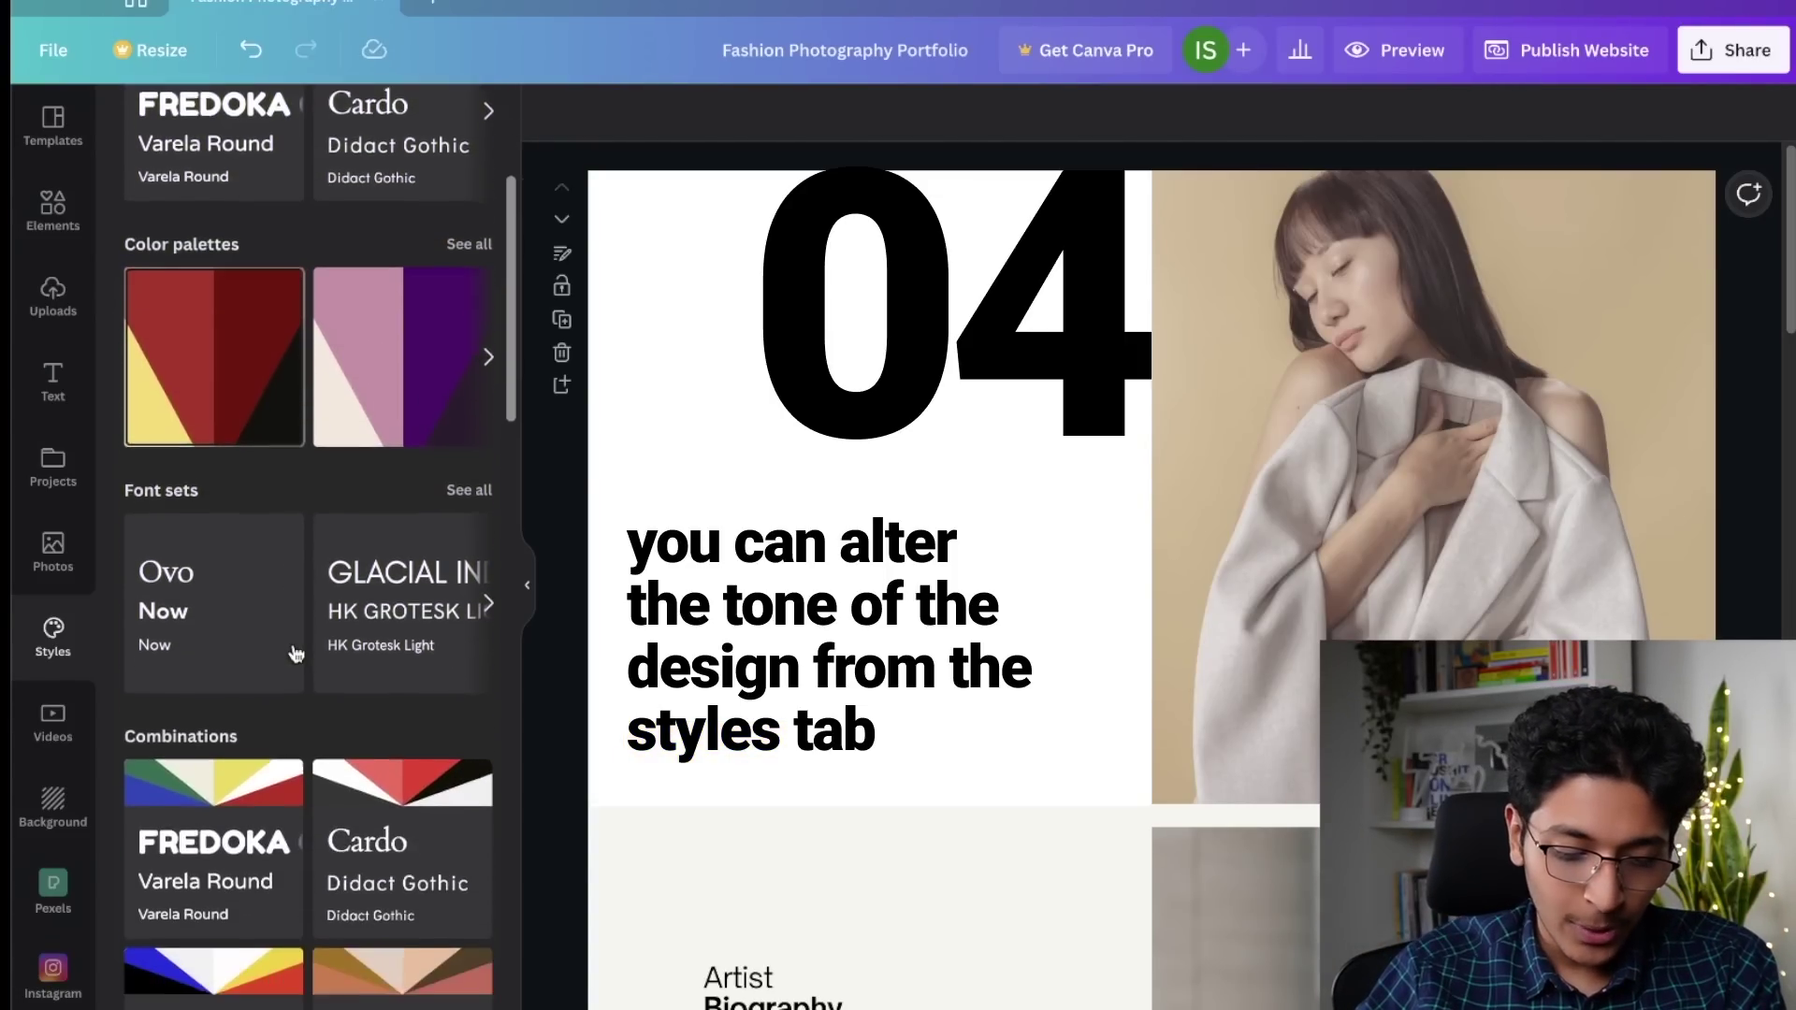
pyautogui.scroll(-1, 374, 617)
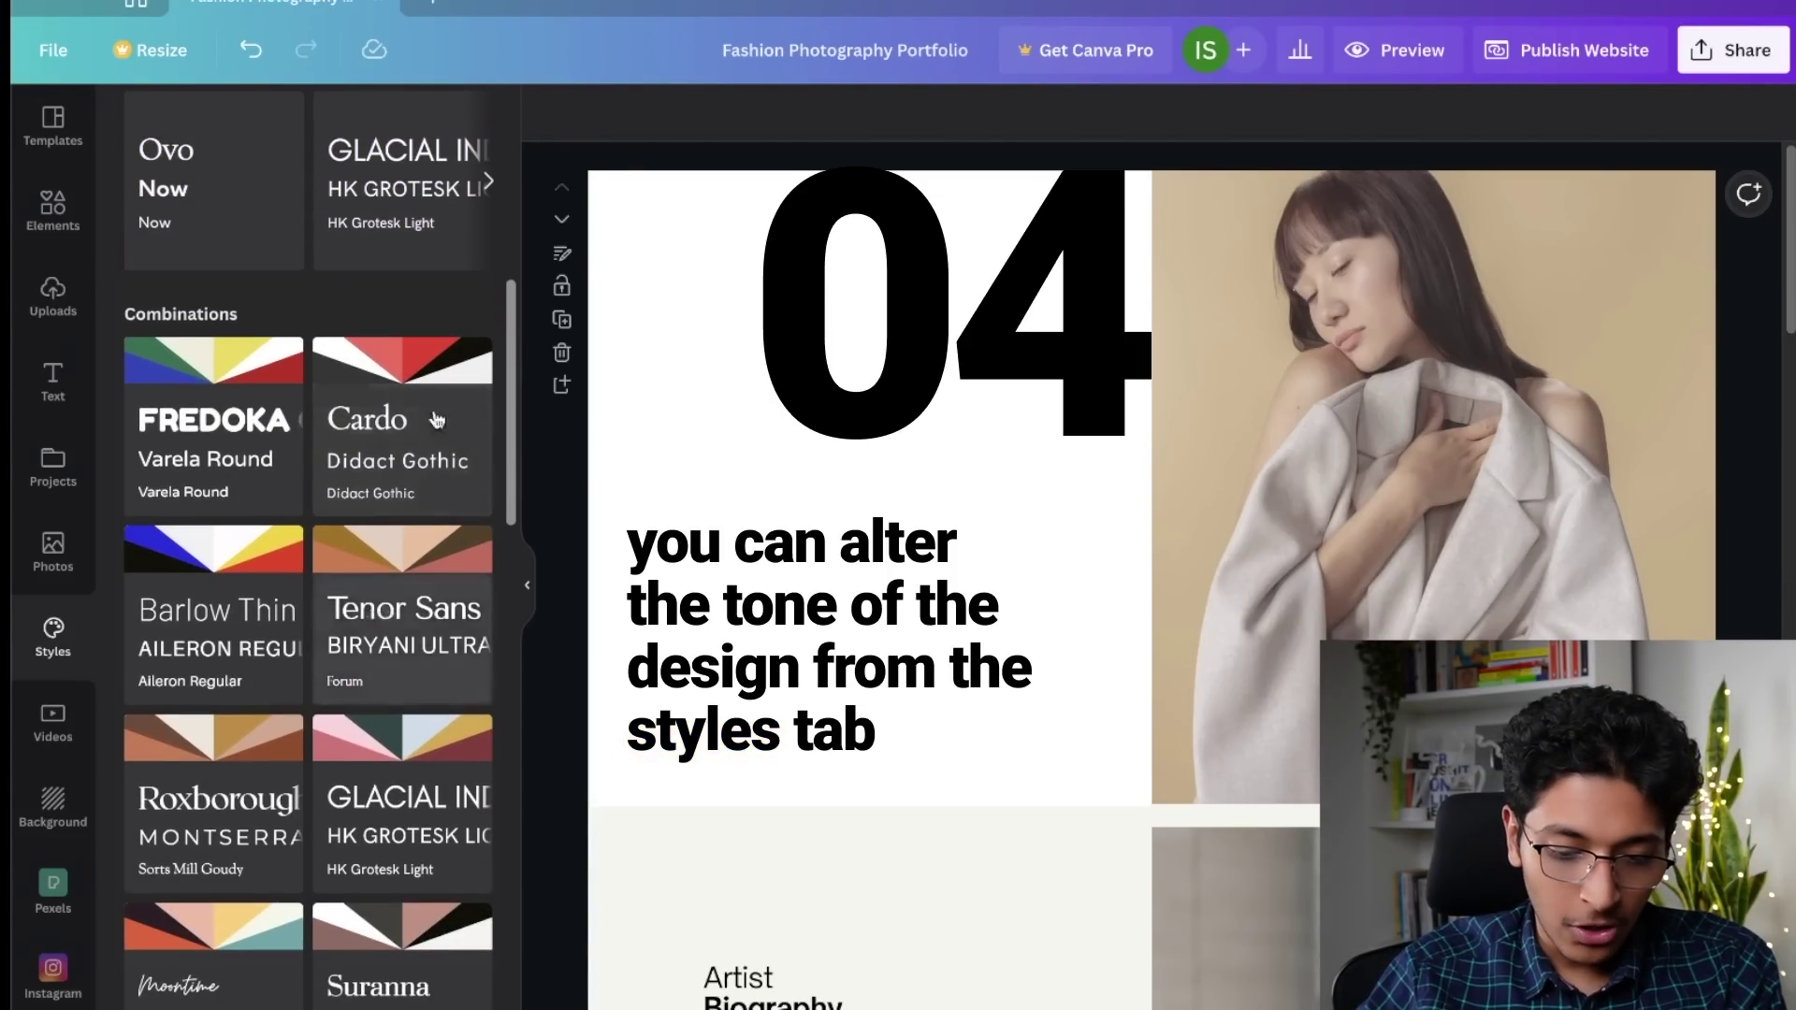
pyautogui.click(409, 418)
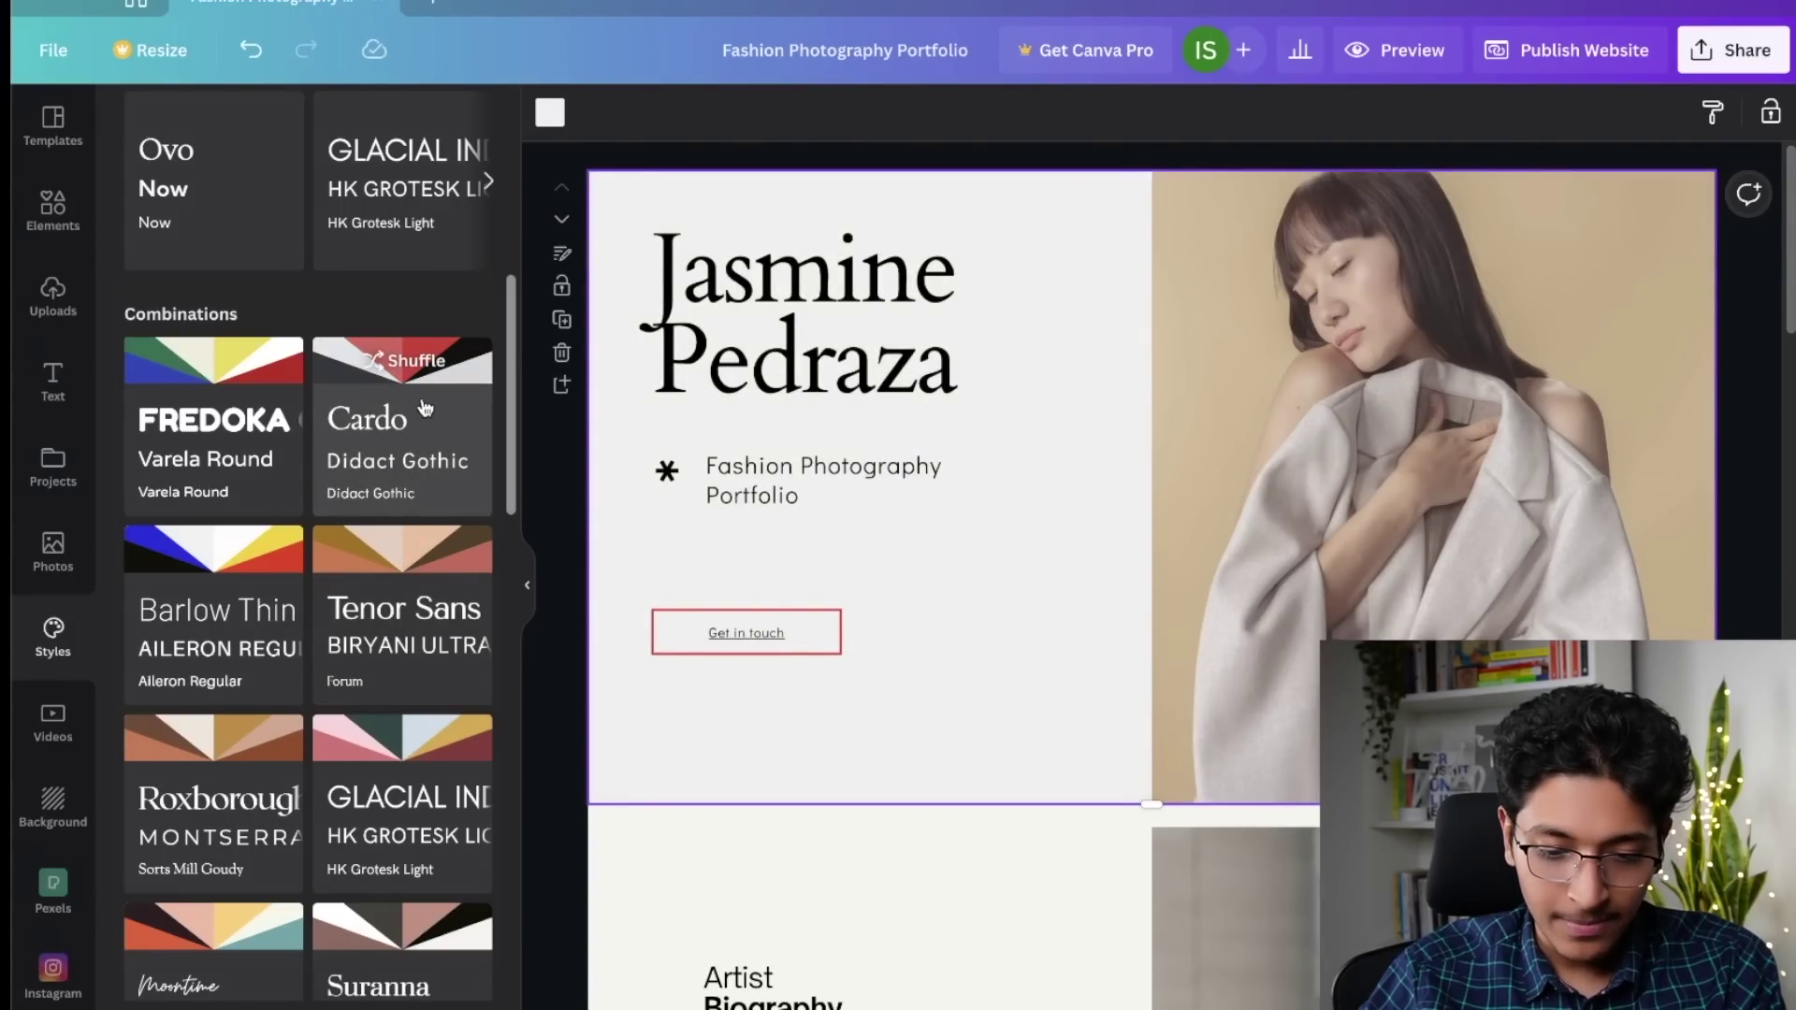
# Step: Shuffle the combination's colours until the page has a light background with dark text
pyautogui.click(412, 365)
pyautogui.click(411, 365)
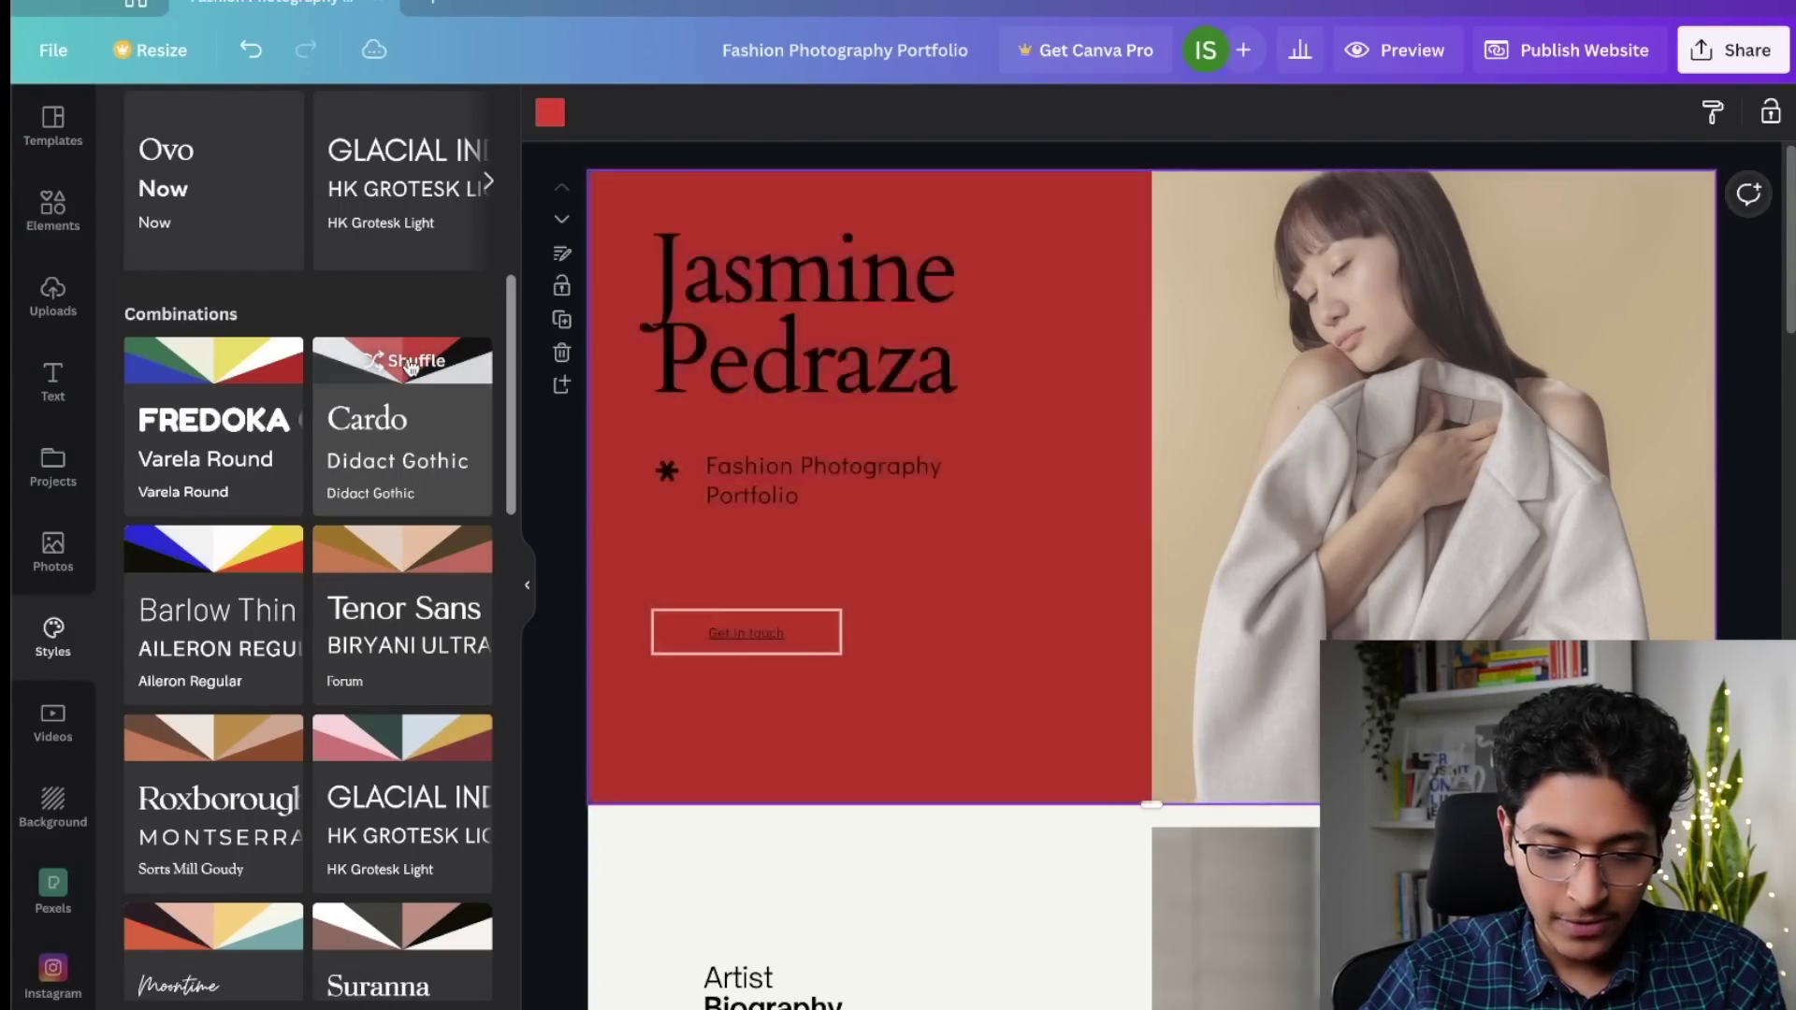
pyautogui.click(411, 365)
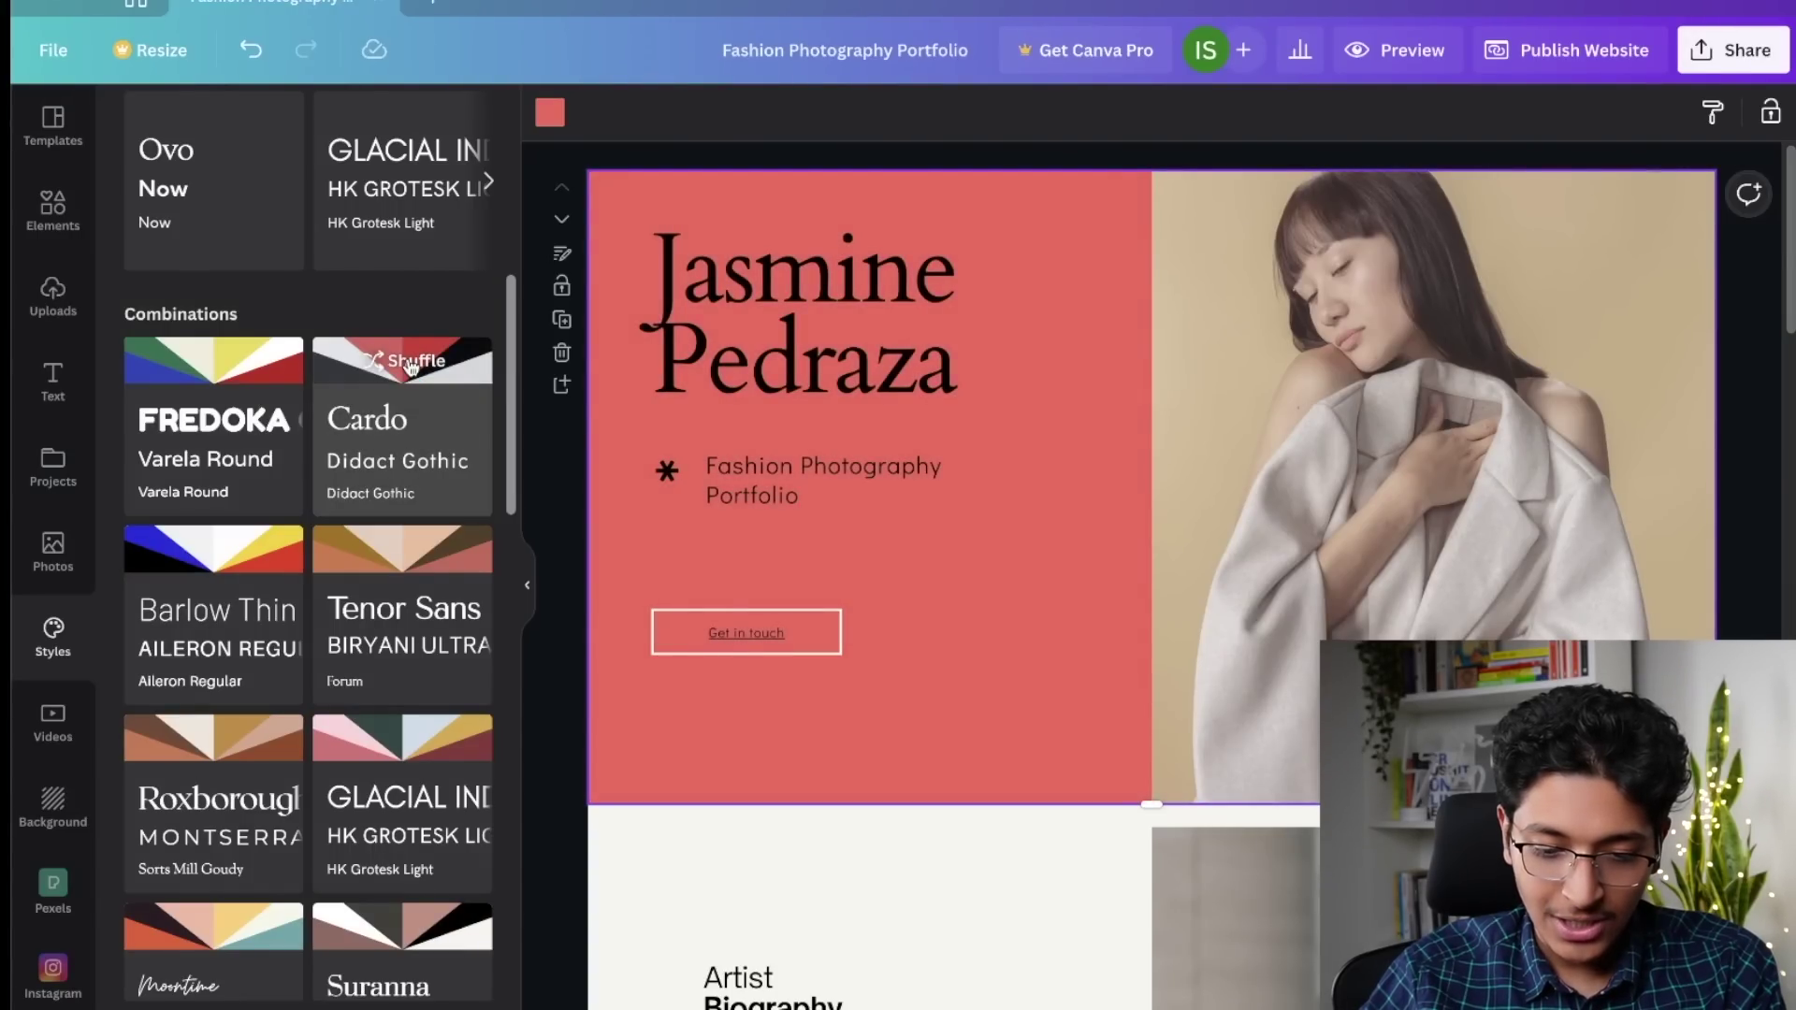
pyautogui.click(412, 365)
pyautogui.click(412, 365)
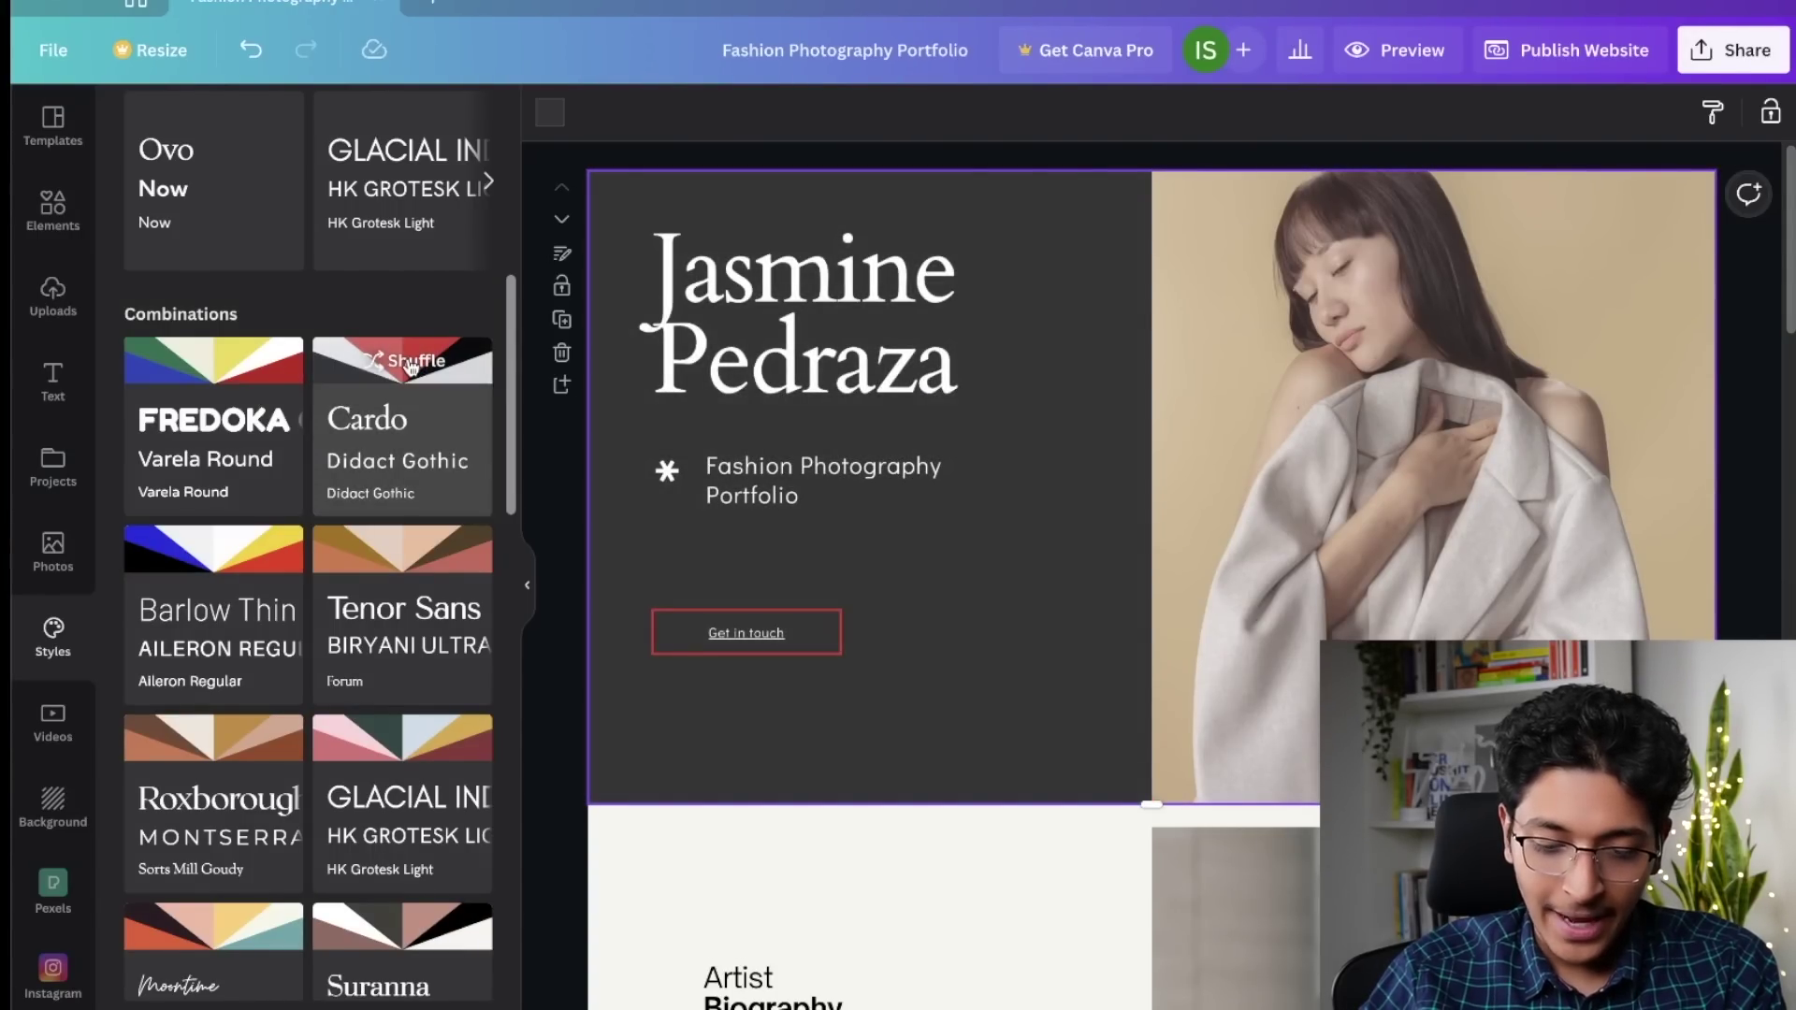
pyautogui.click(411, 365)
pyautogui.scroll(-4, 817, 749)
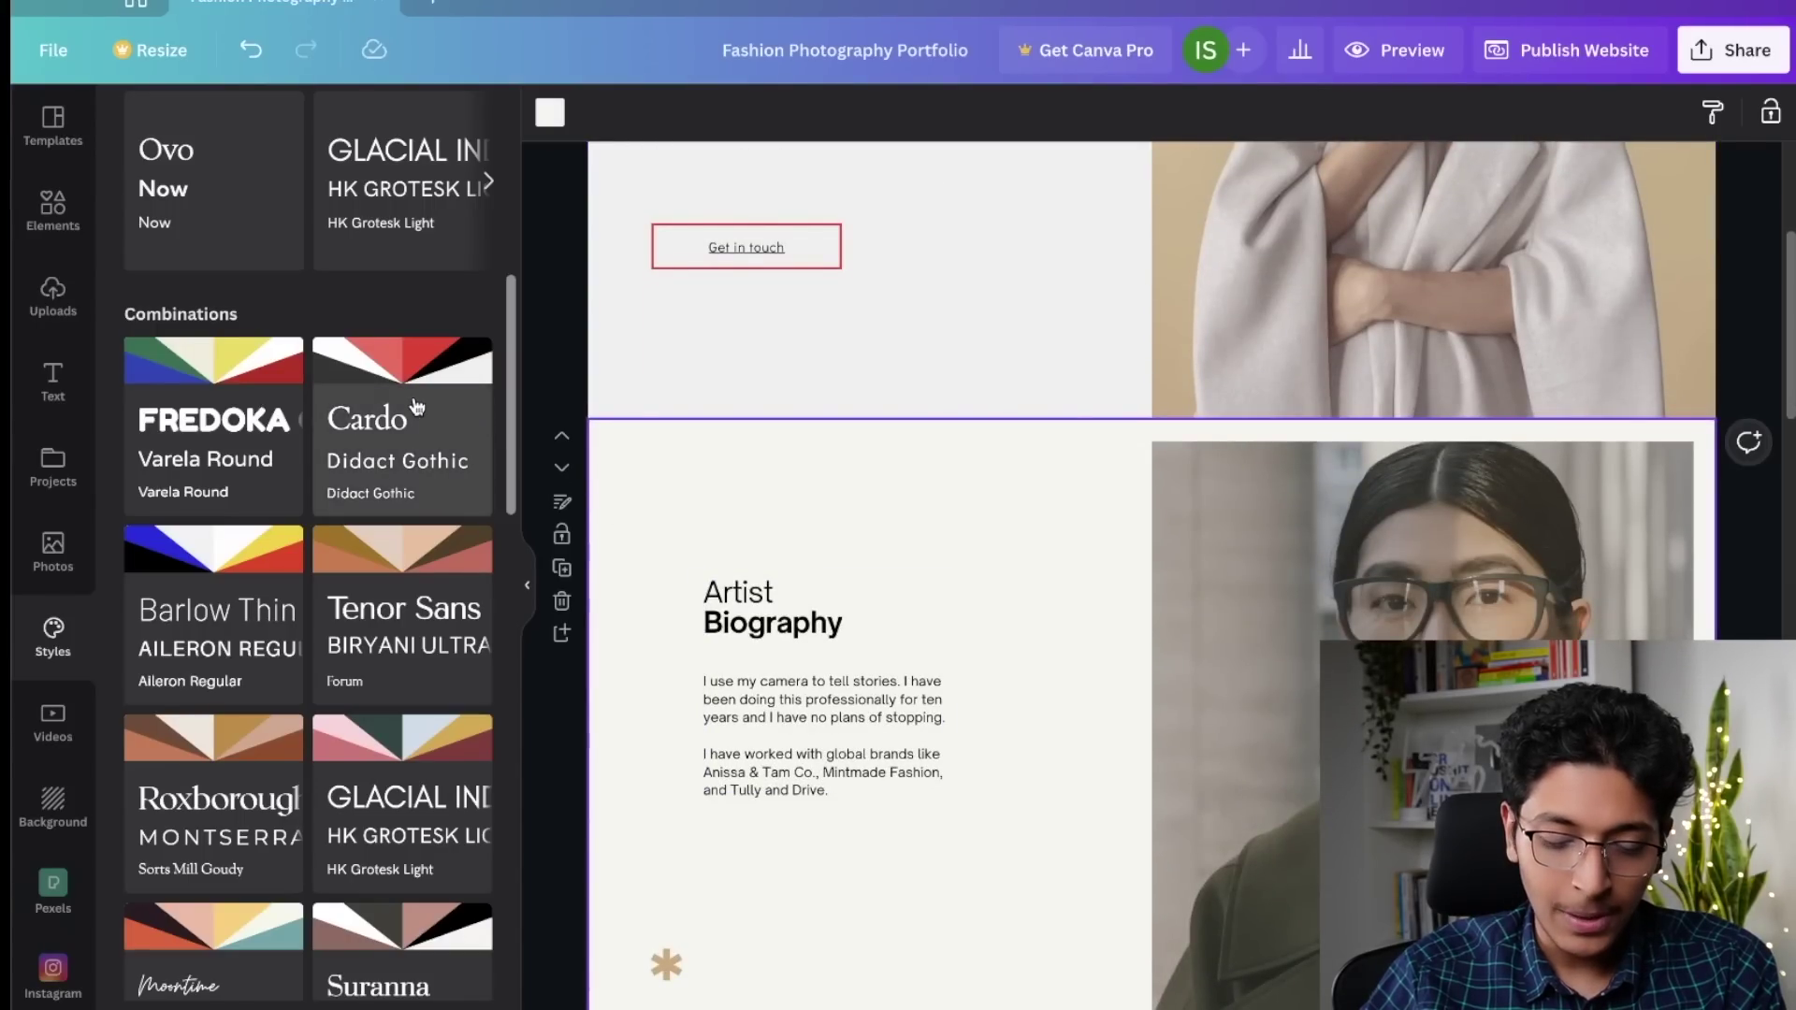
# Step: Apply the HK Grotesk Light combination to the Artist Biography page and shuffle it to pale blue
pyautogui.scroll(-2, 379, 687)
pyautogui.click(407, 625)
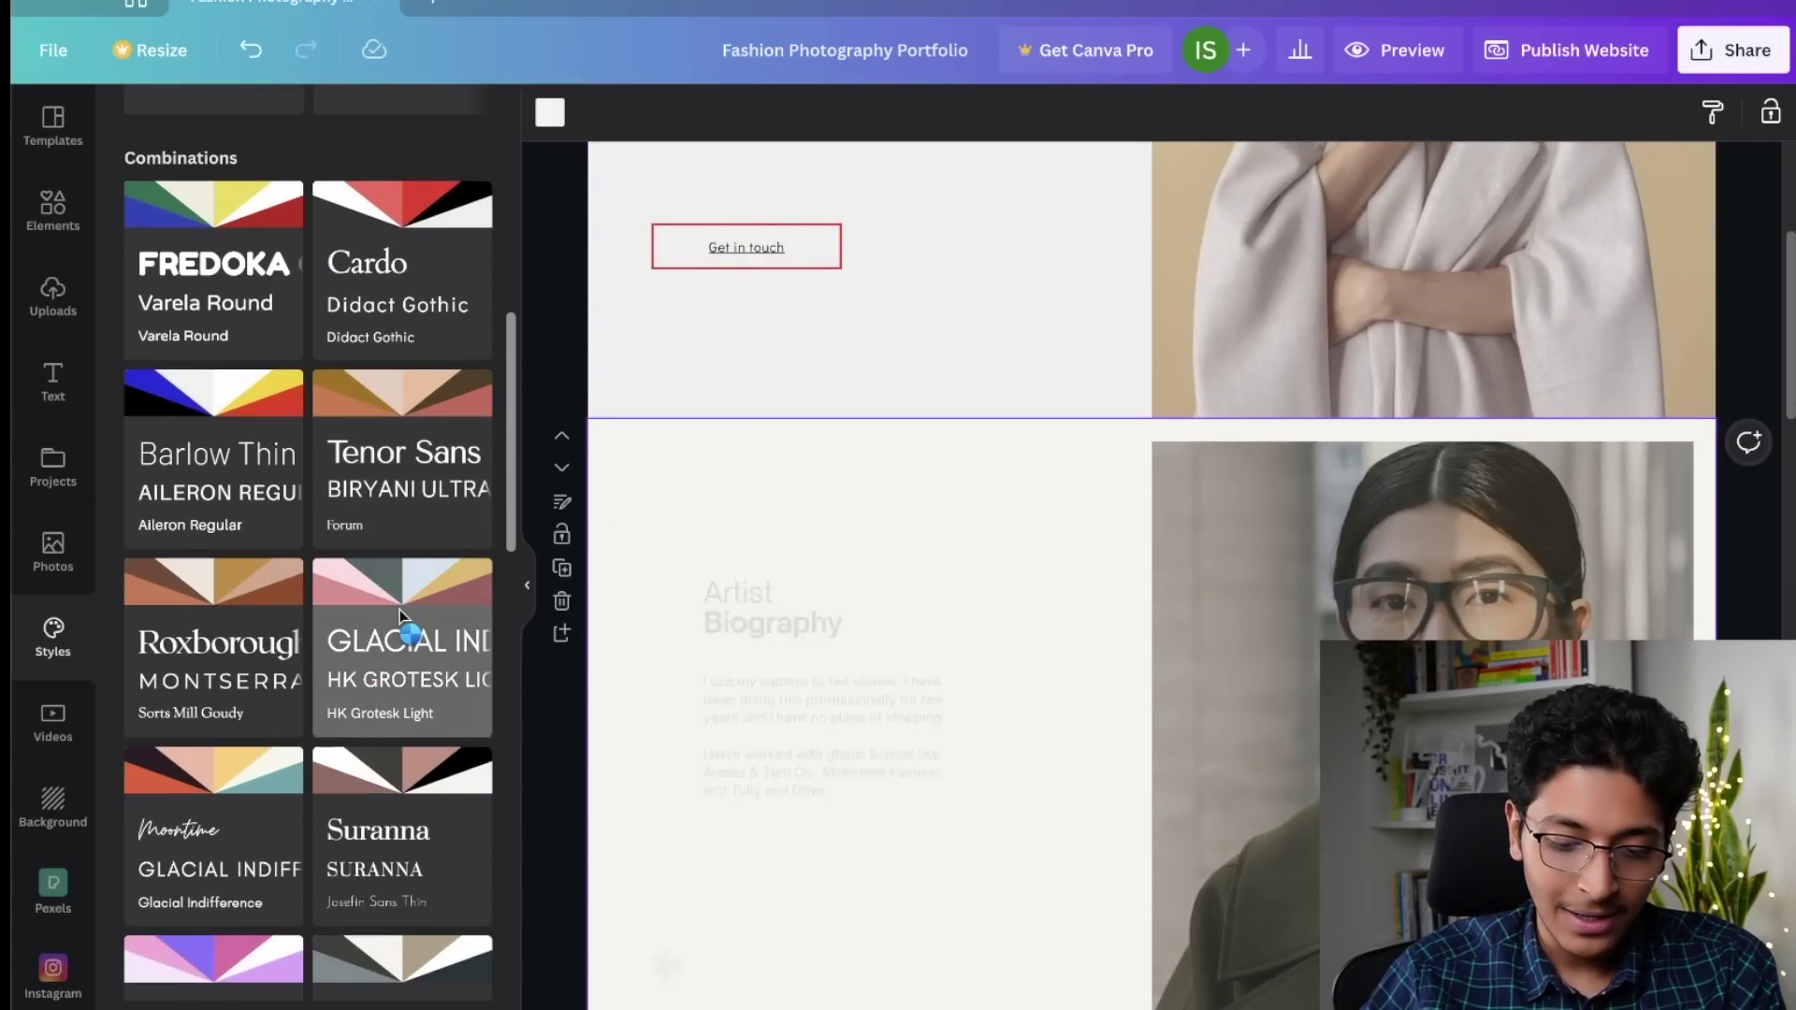
pyautogui.click(402, 619)
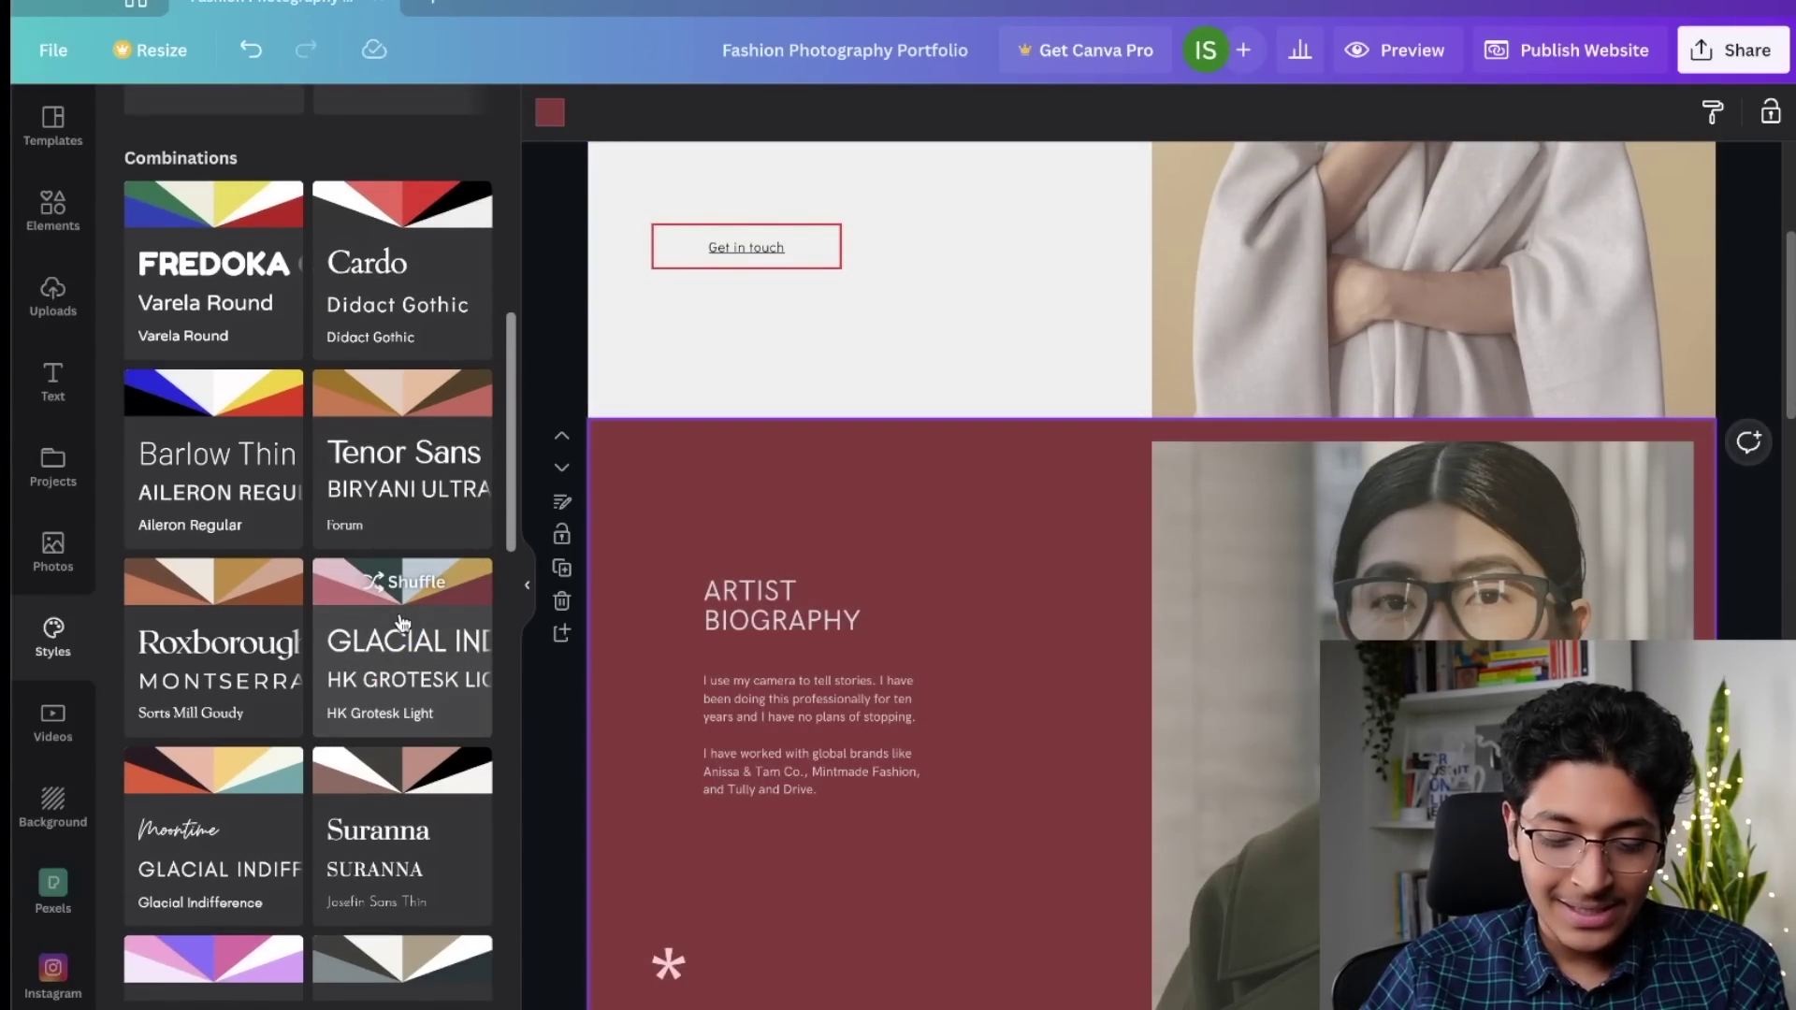
pyautogui.scroll(-1, 402, 608)
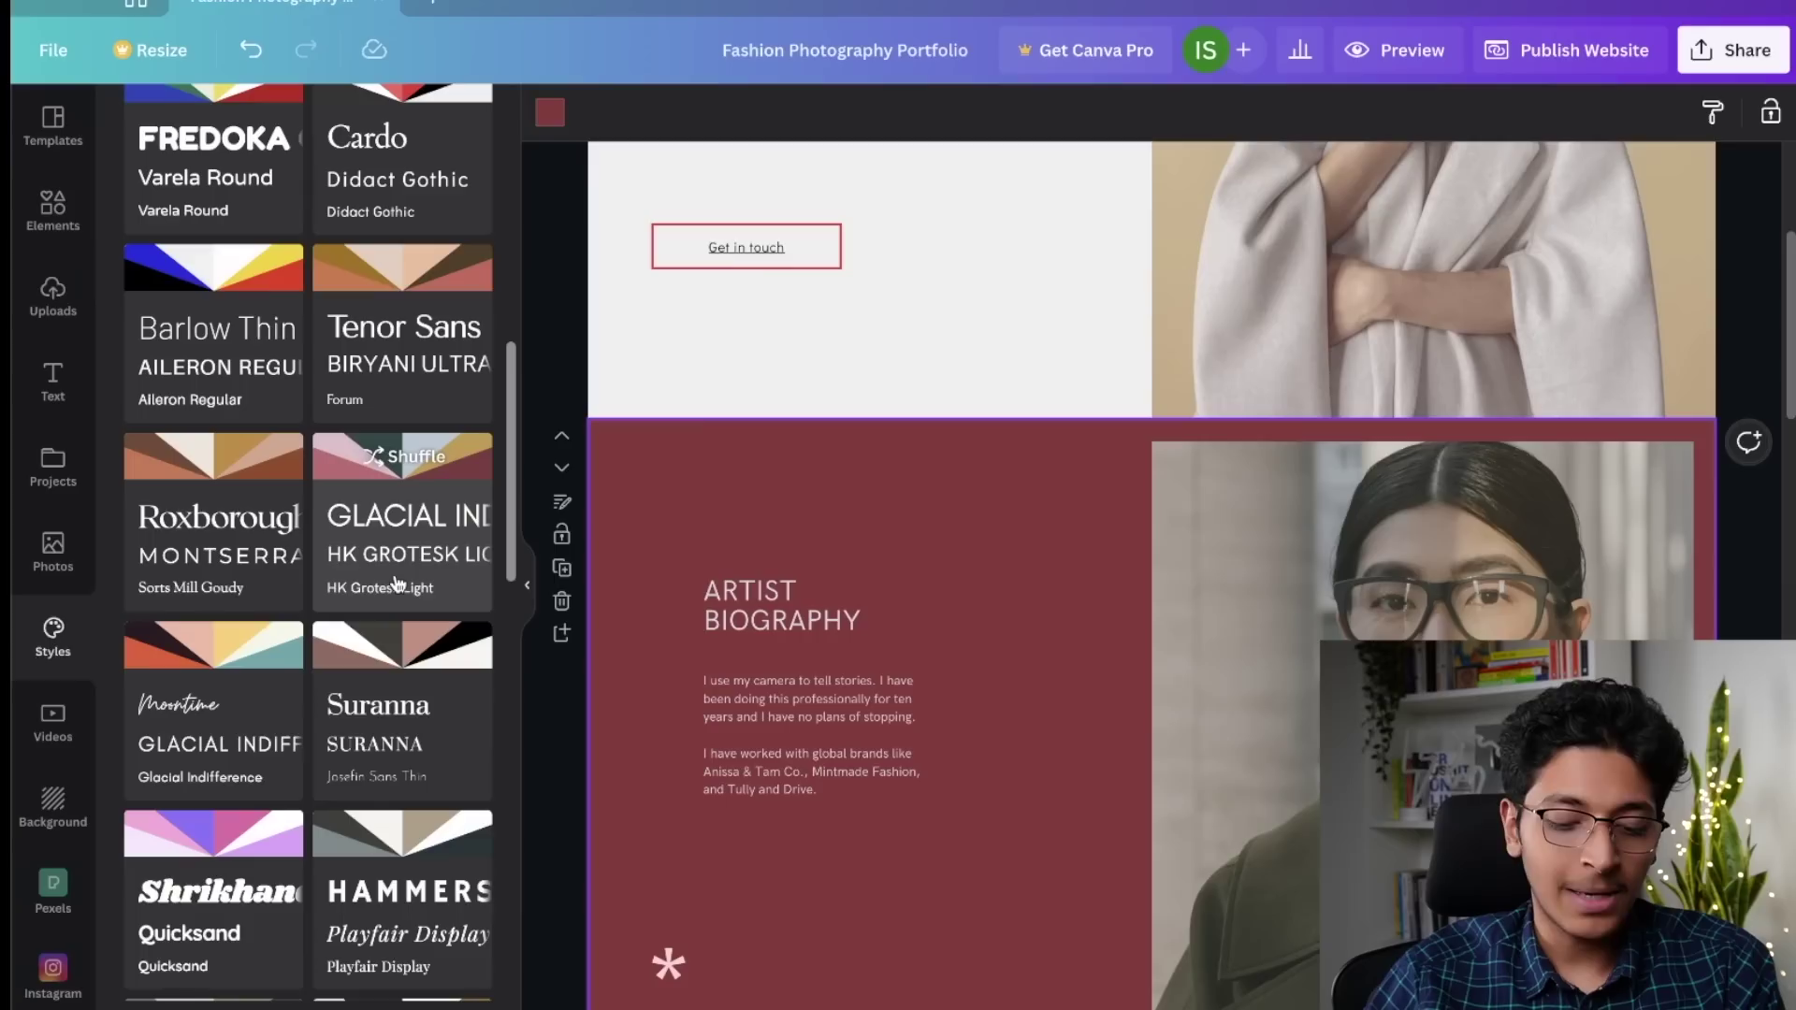
pyautogui.click(397, 466)
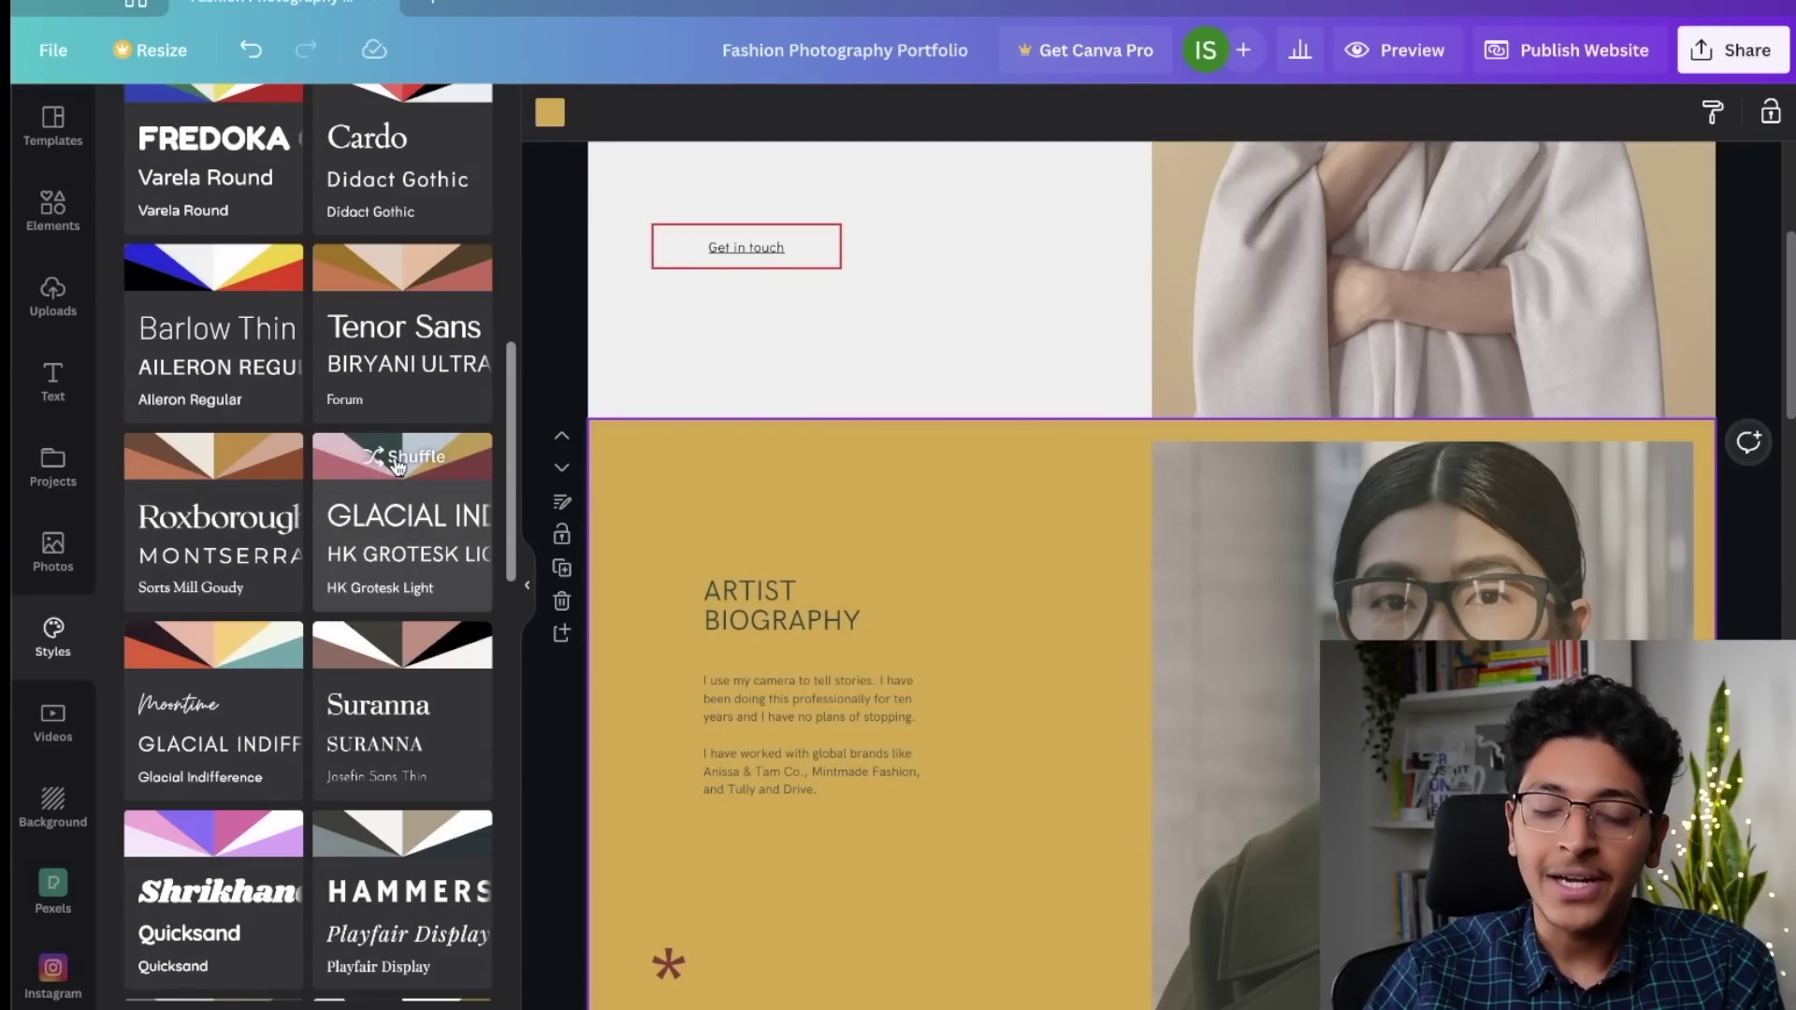
pyautogui.click(396, 466)
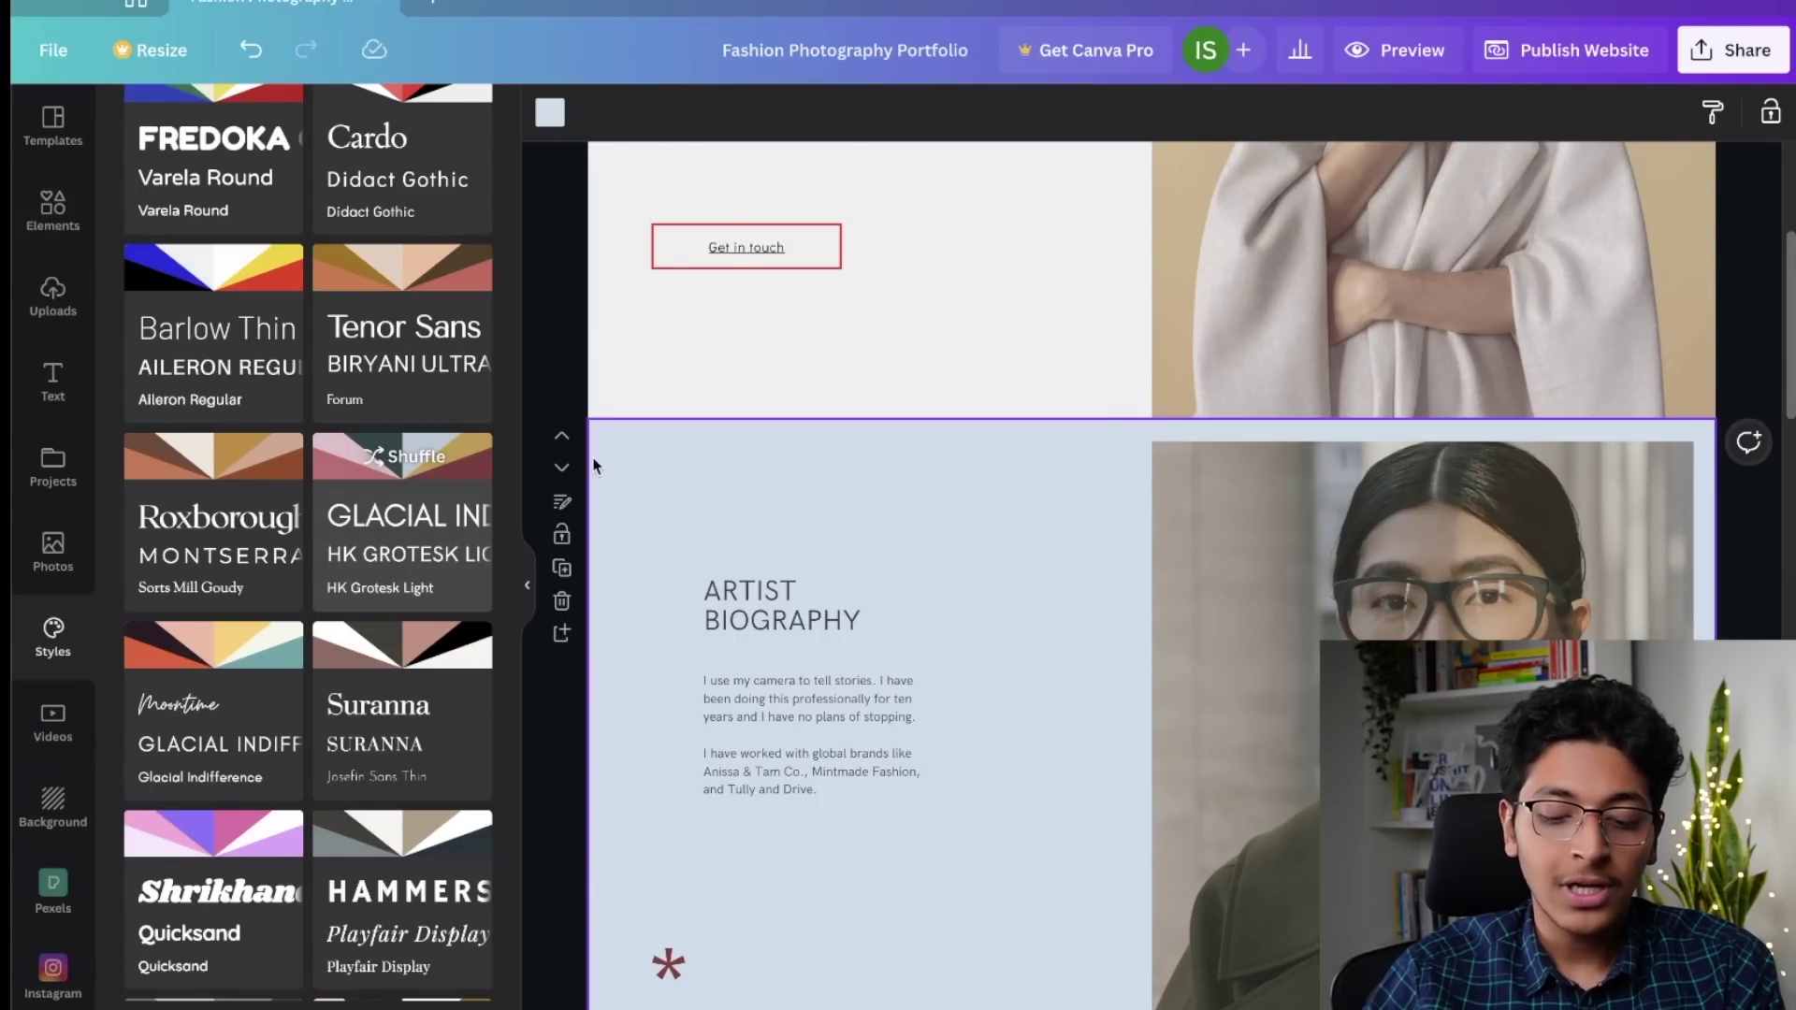
pyautogui.click(569, 365)
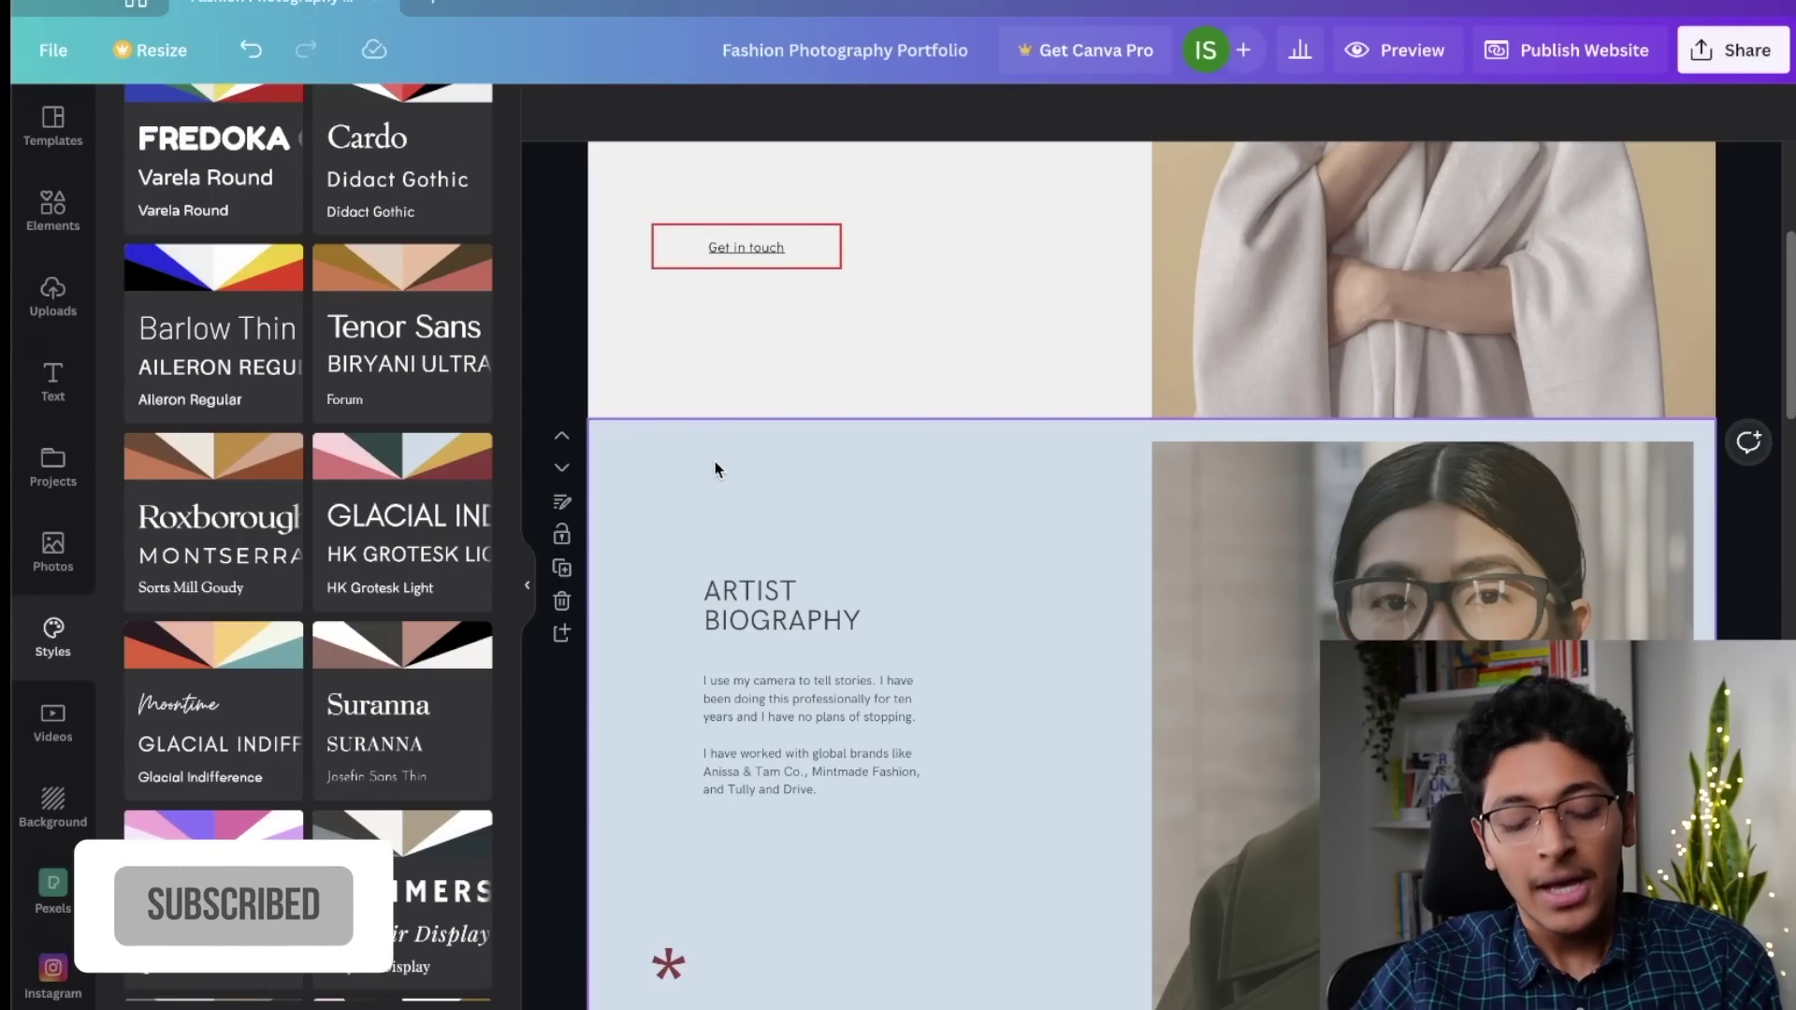
pyautogui.scroll(-5, 38, 879)
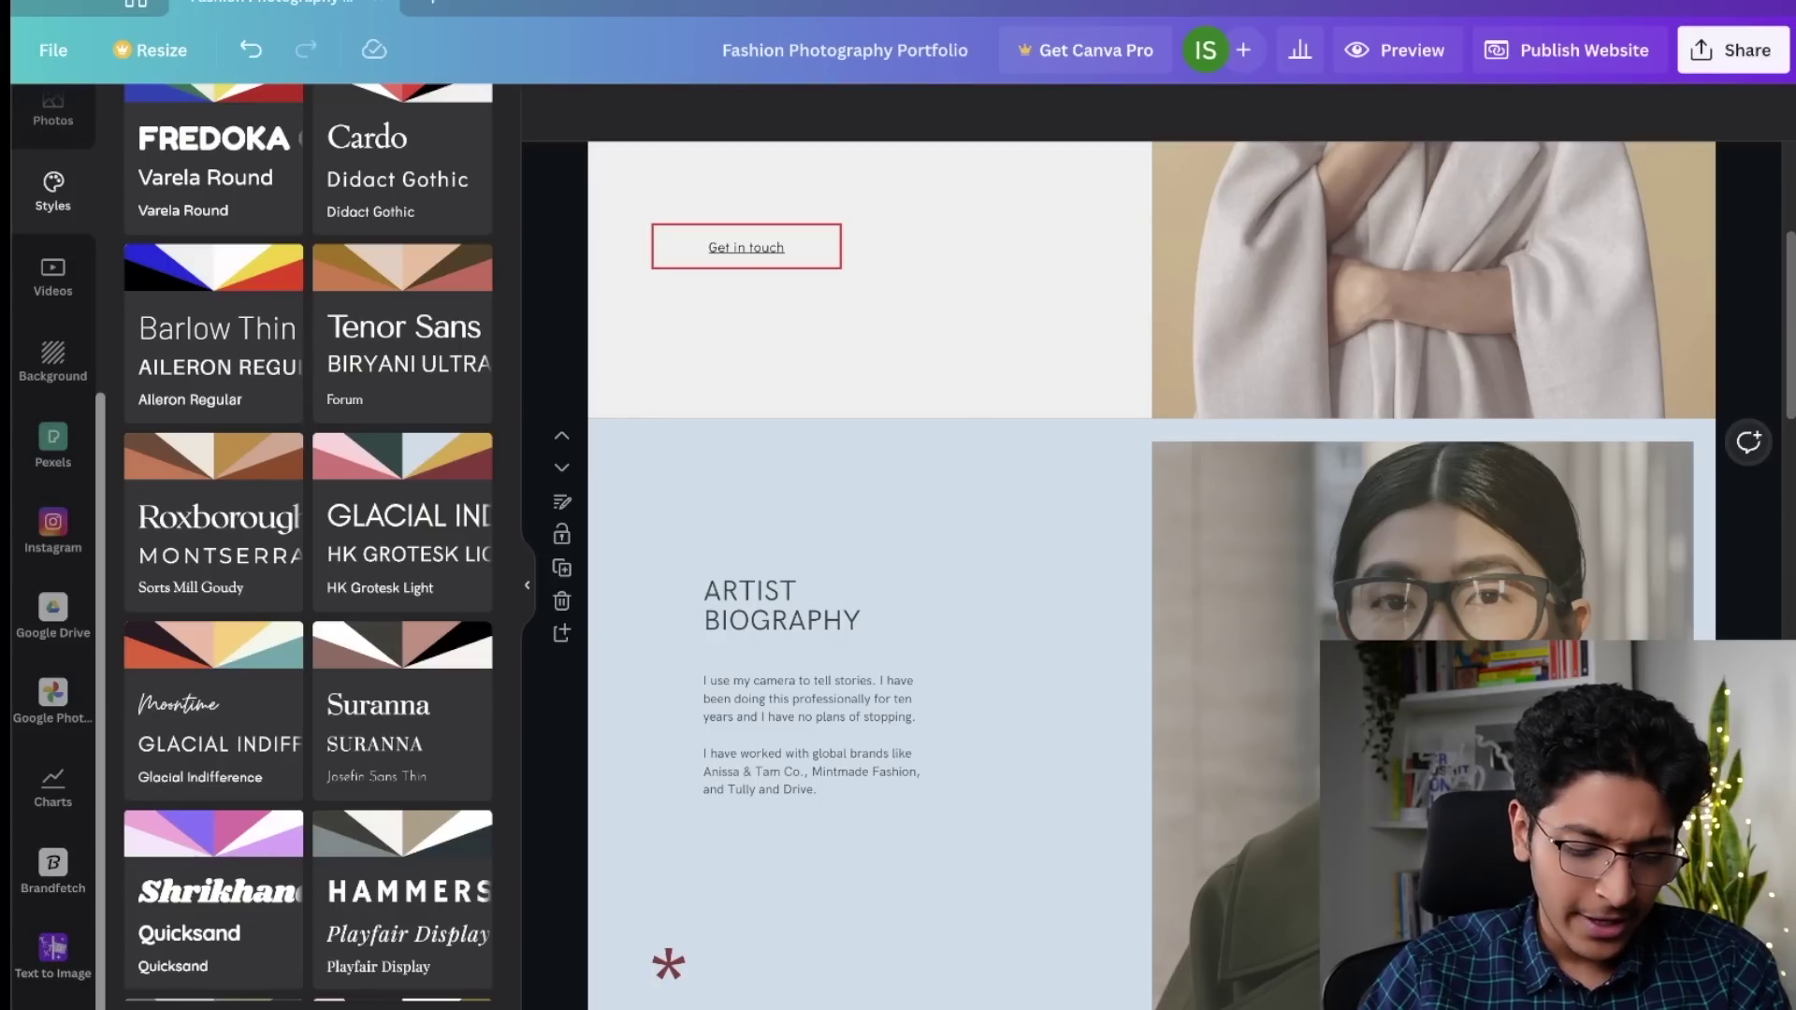
# Step: Add a blank page after Get in Touch and insert a Stacked bar chart on it
pyautogui.click(52, 786)
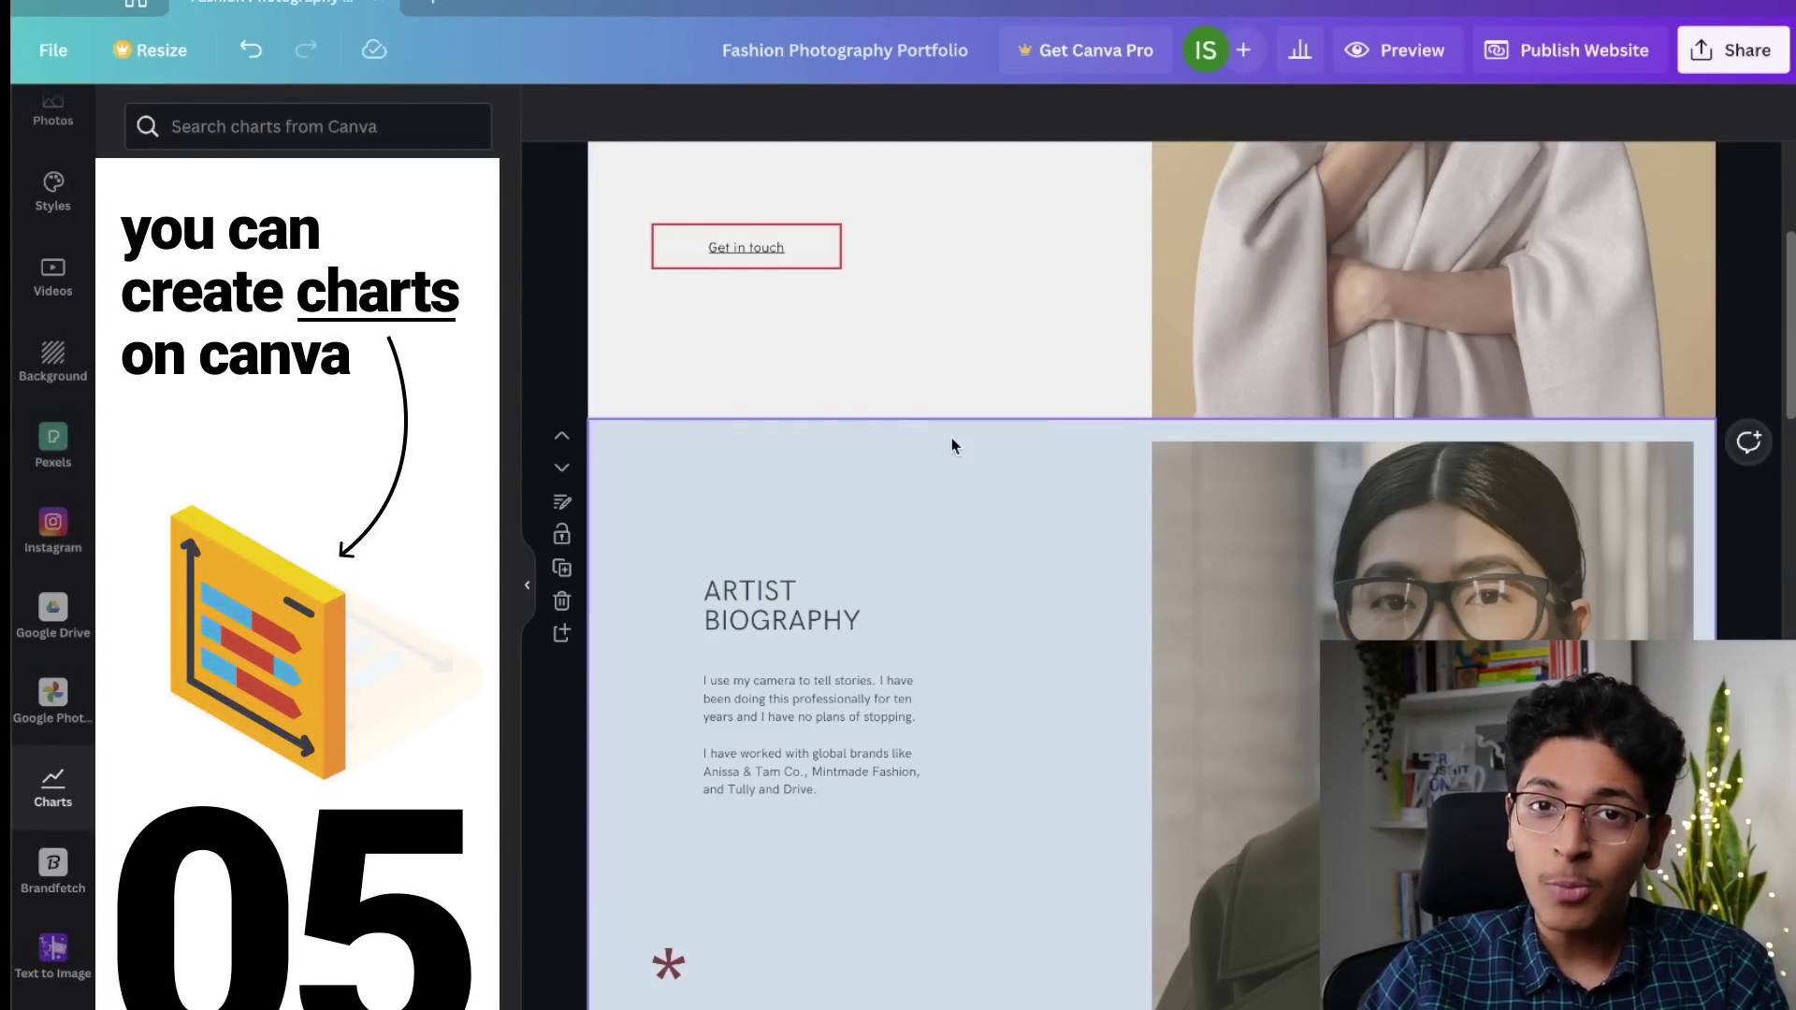
pyautogui.scroll(-10, 1191, 518)
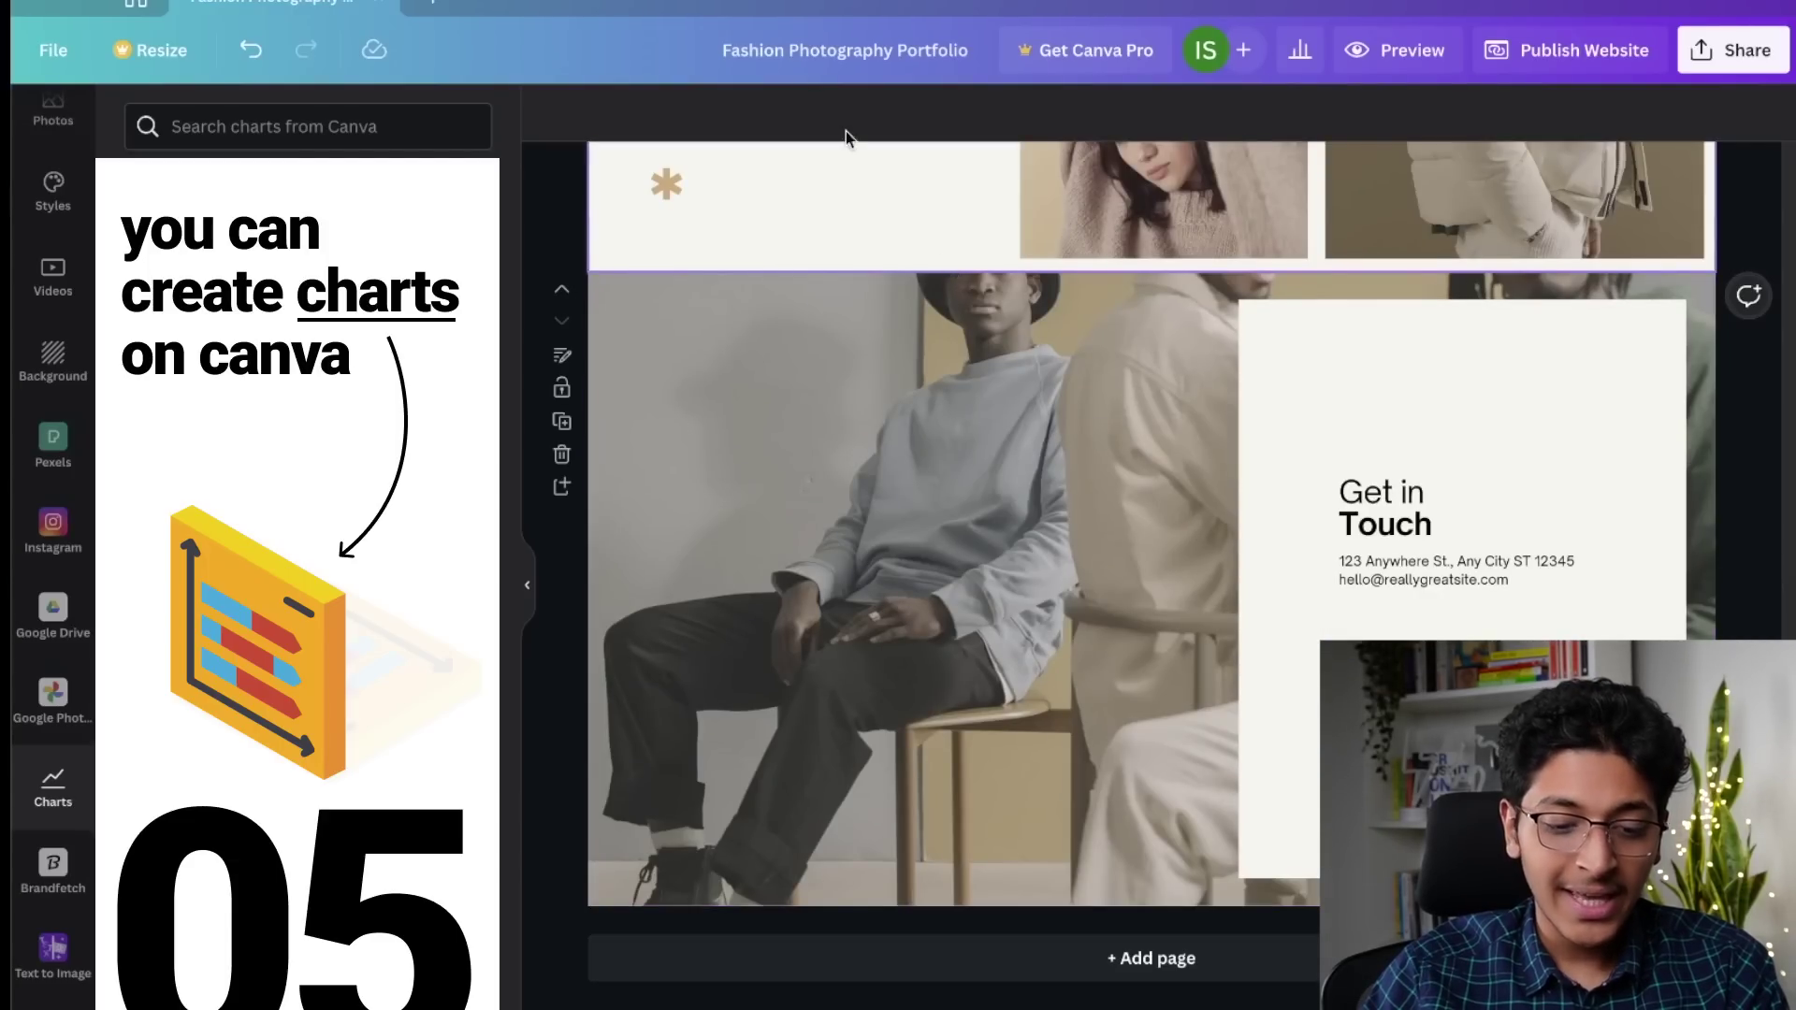
pyautogui.click(1074, 976)
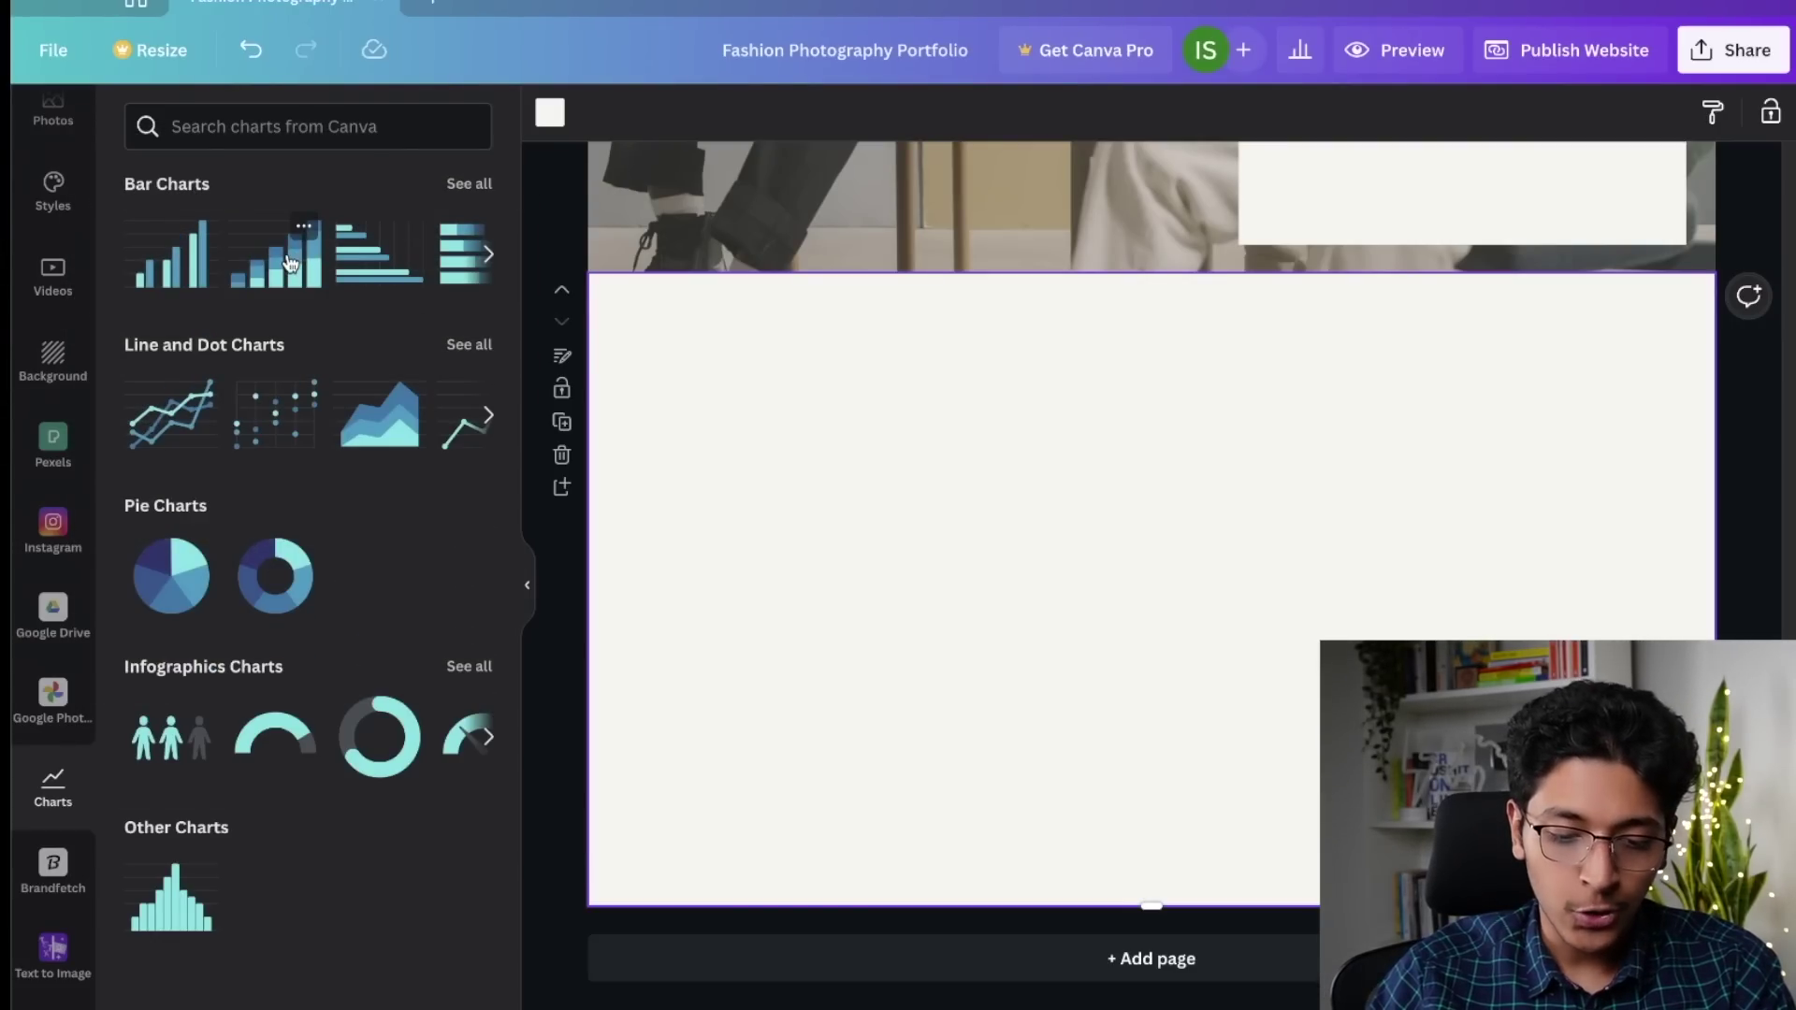
pyautogui.click(290, 263)
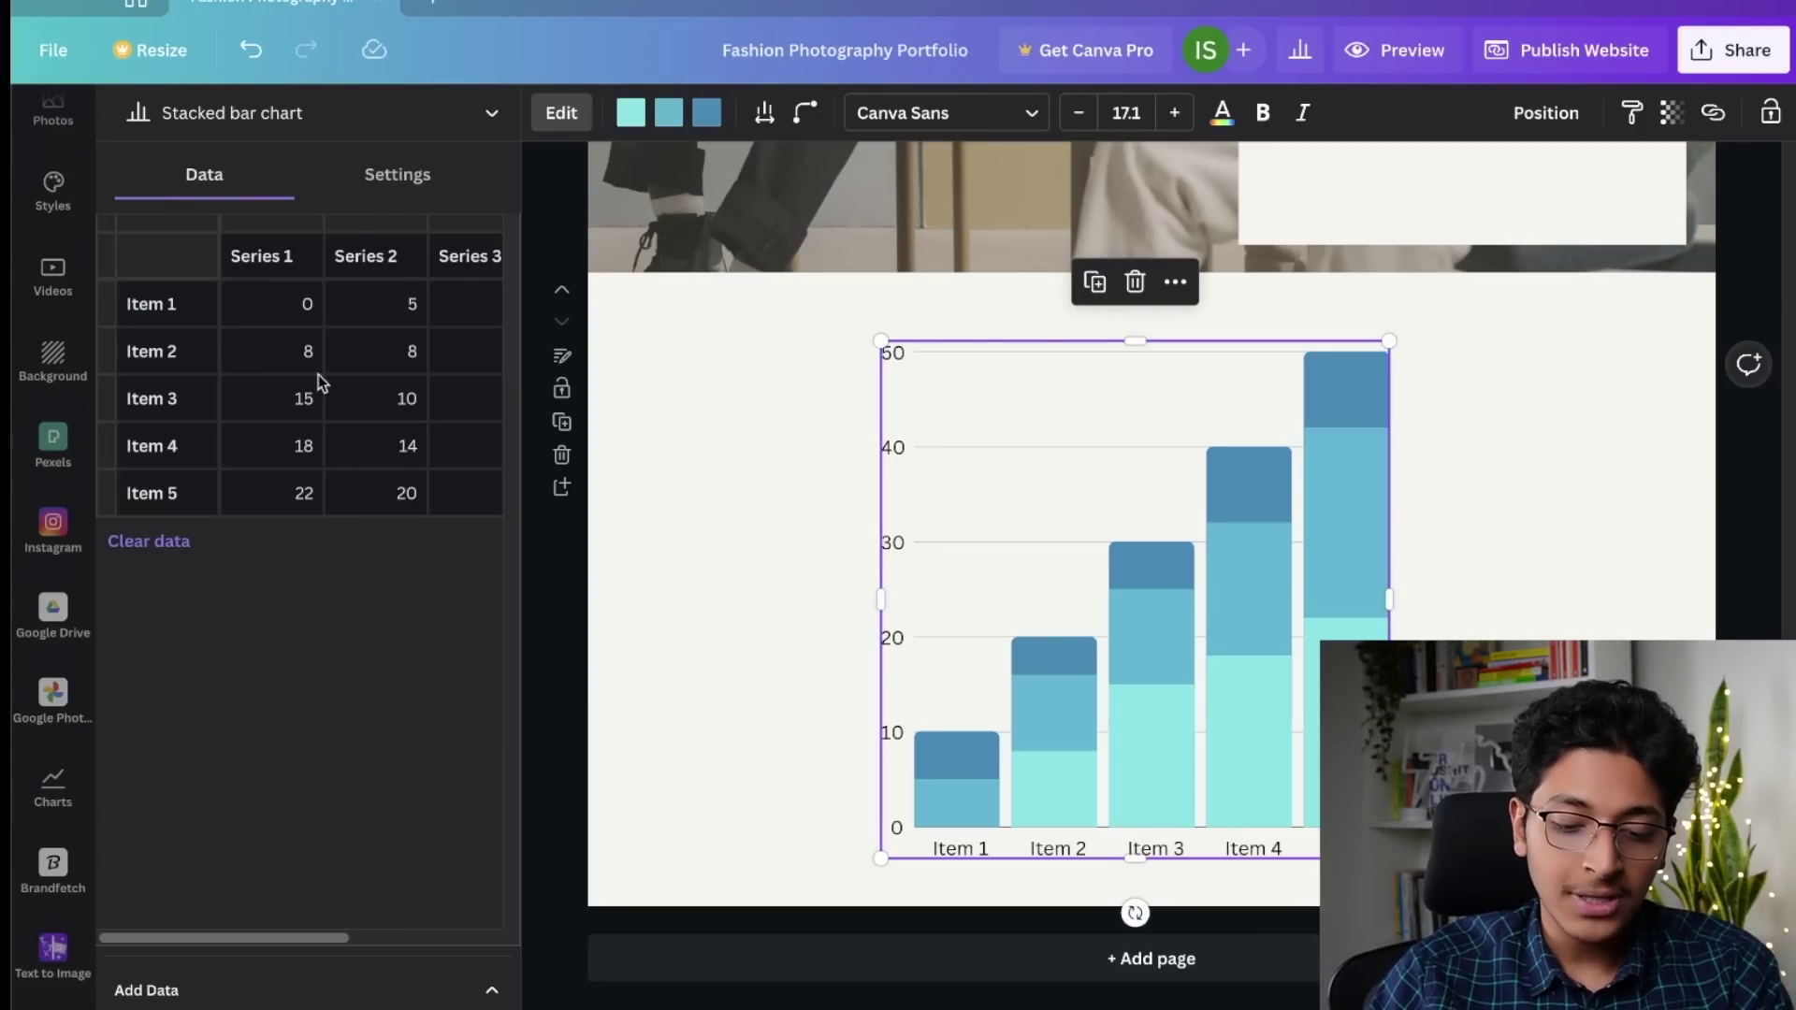
# Step: Raise the chart's bar roundness from 16 to 36 and review its Data and Settings tabs
pyautogui.click(804, 112)
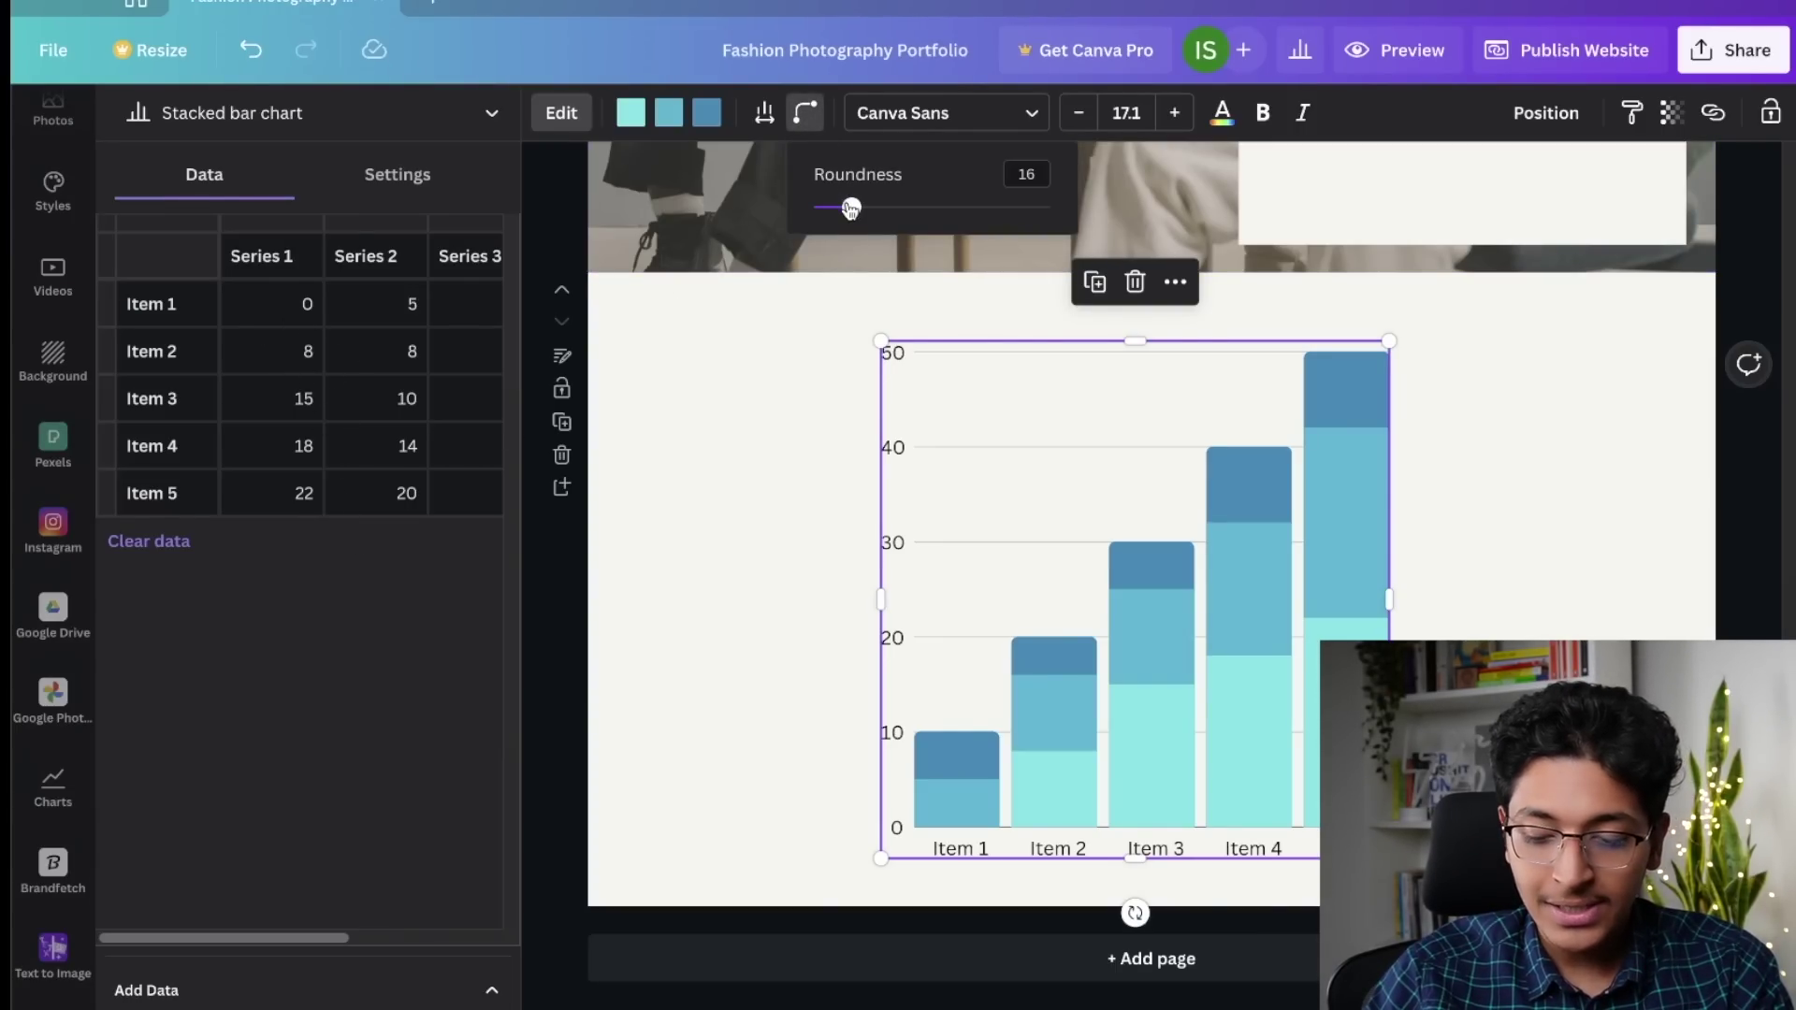
pyautogui.moveTo(850, 207); pyautogui.dragTo(830, 207)
pyautogui.click(767, 117)
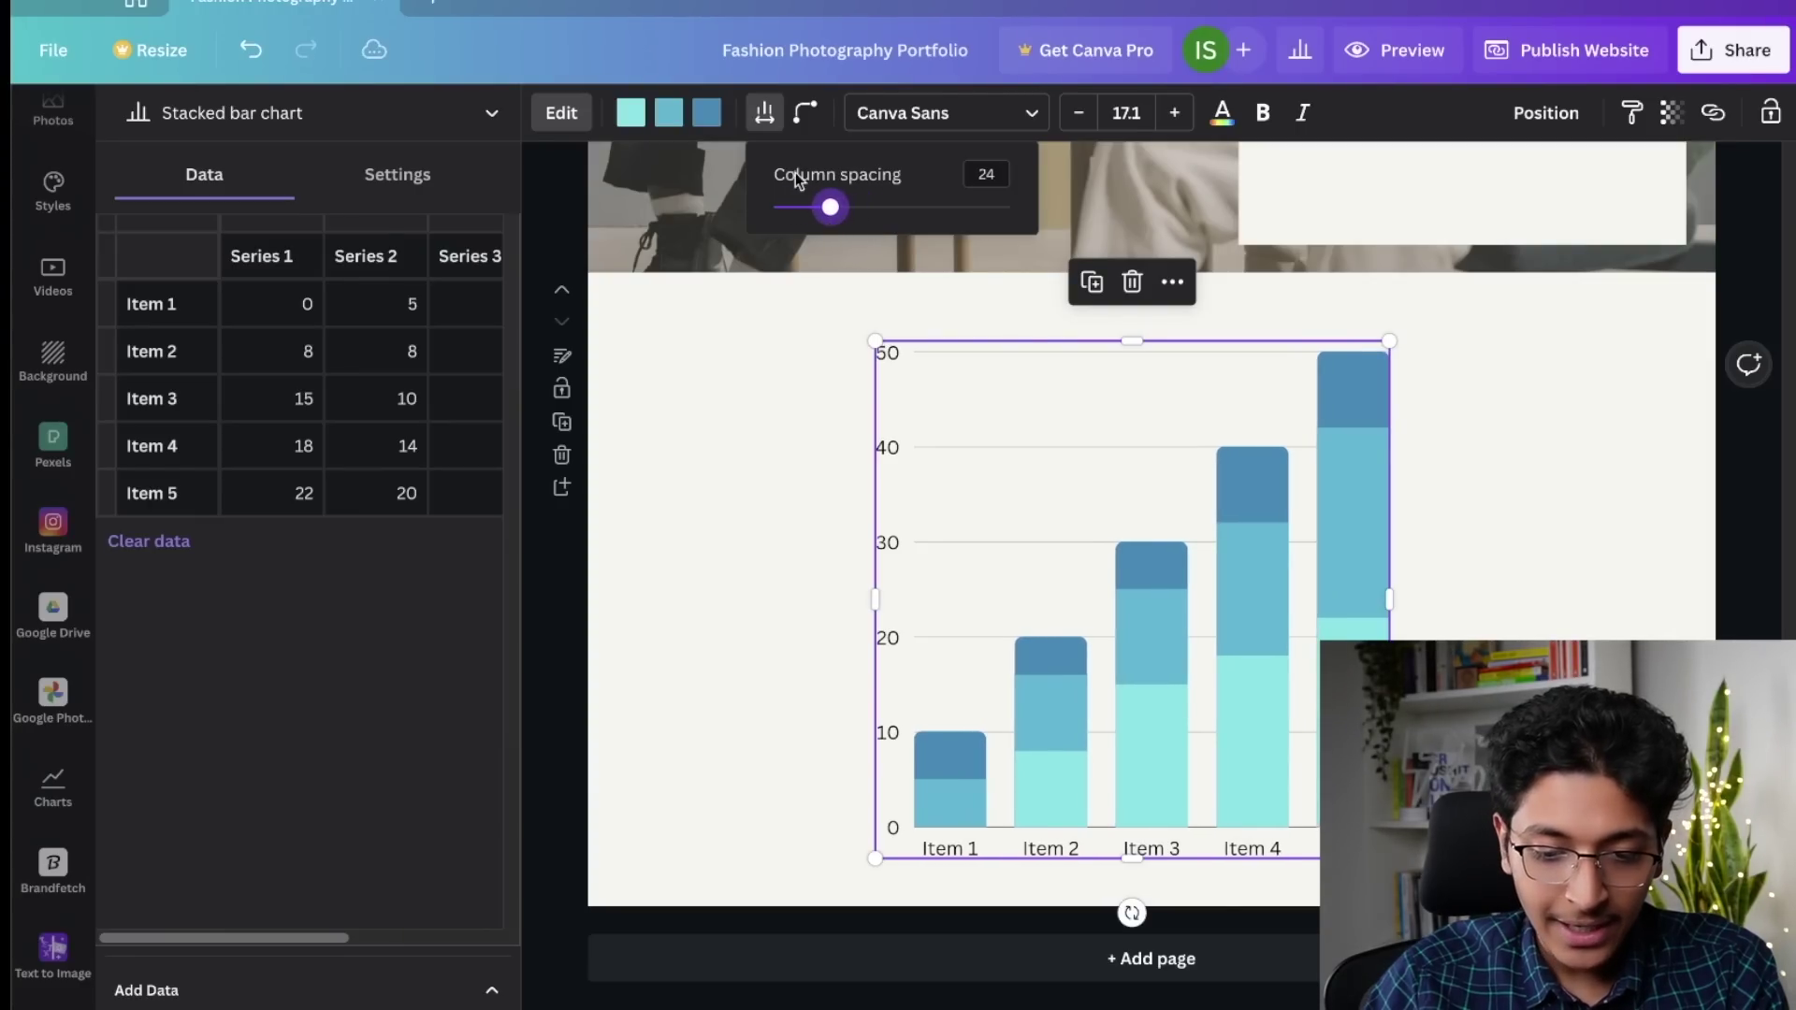
pyautogui.click(765, 116)
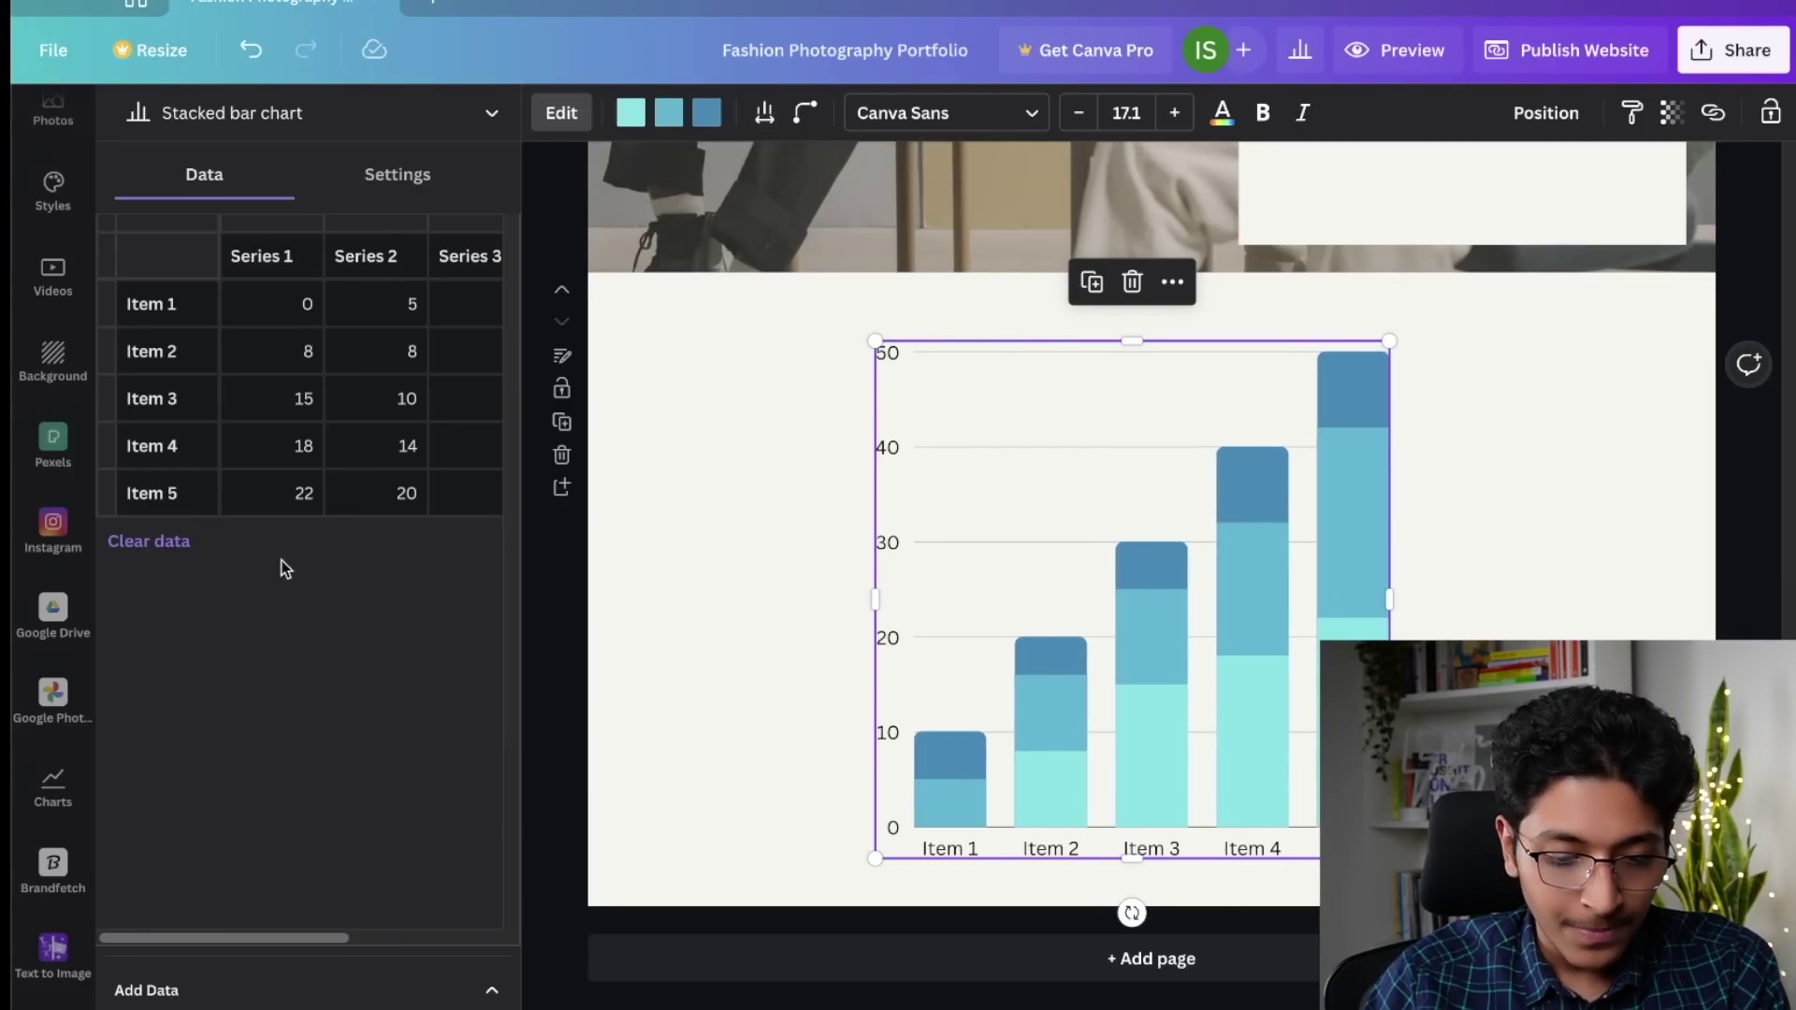
pyautogui.click(309, 299)
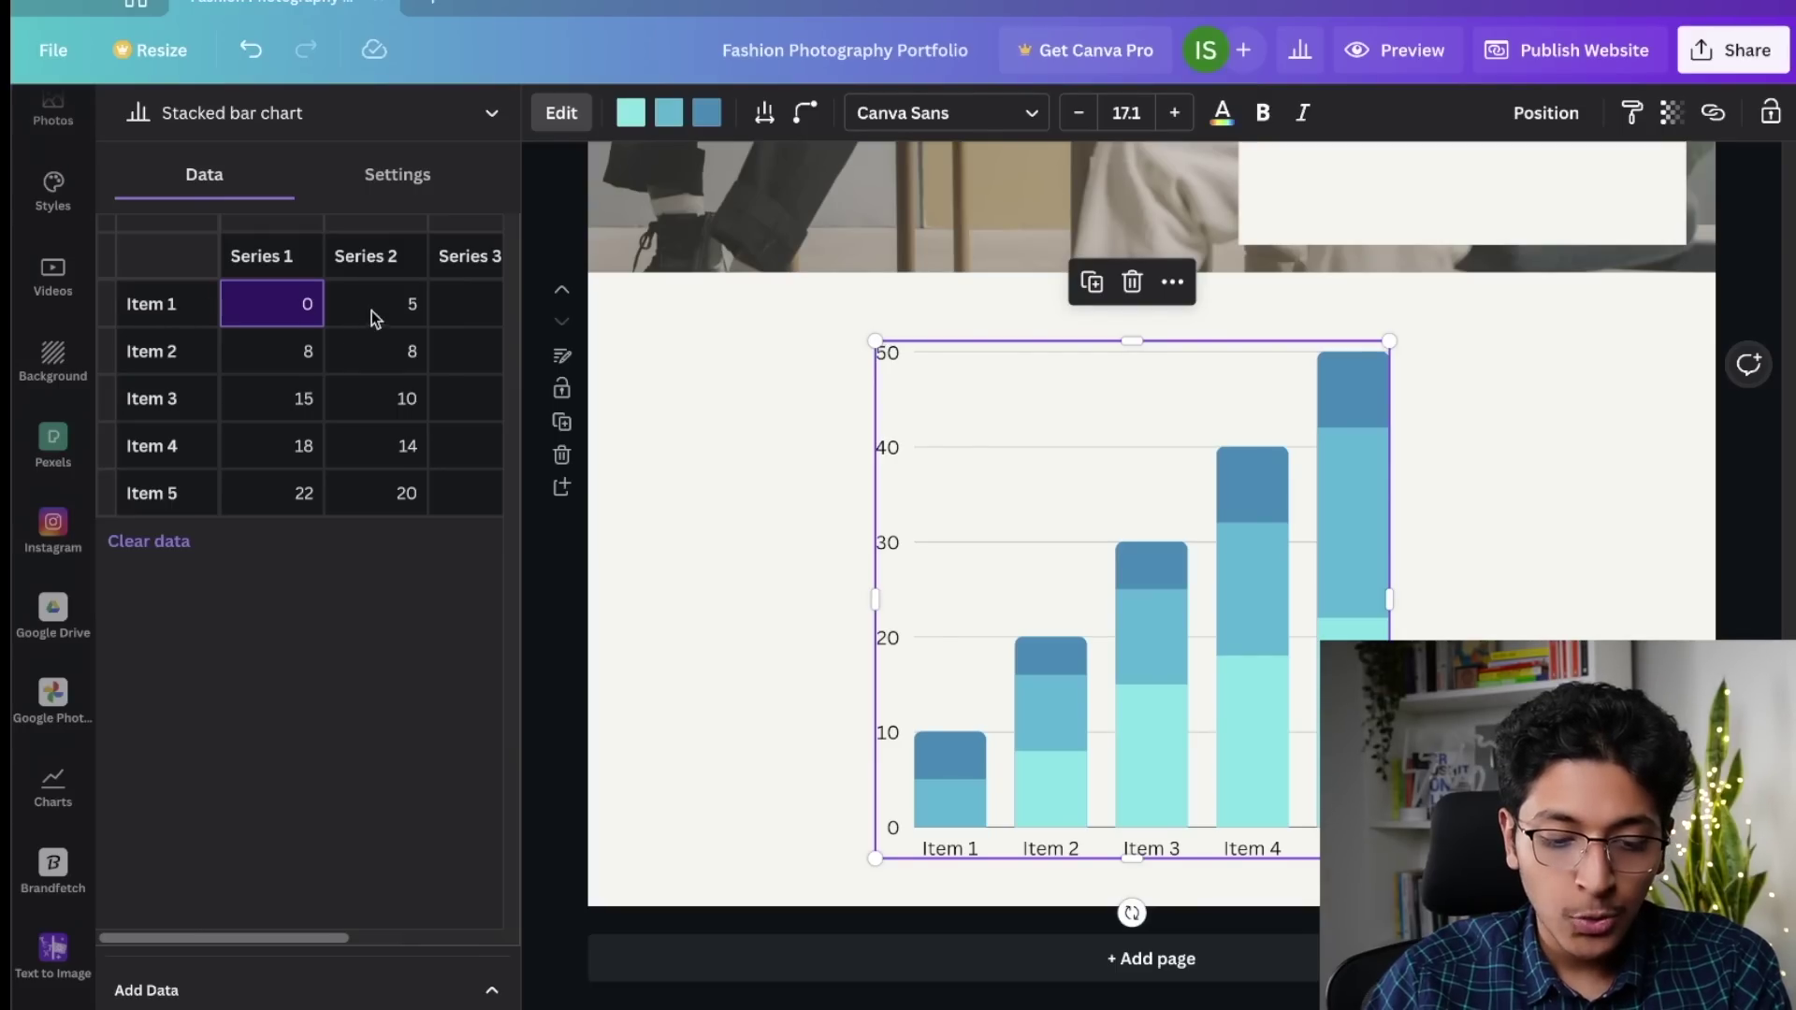
pyautogui.click(397, 176)
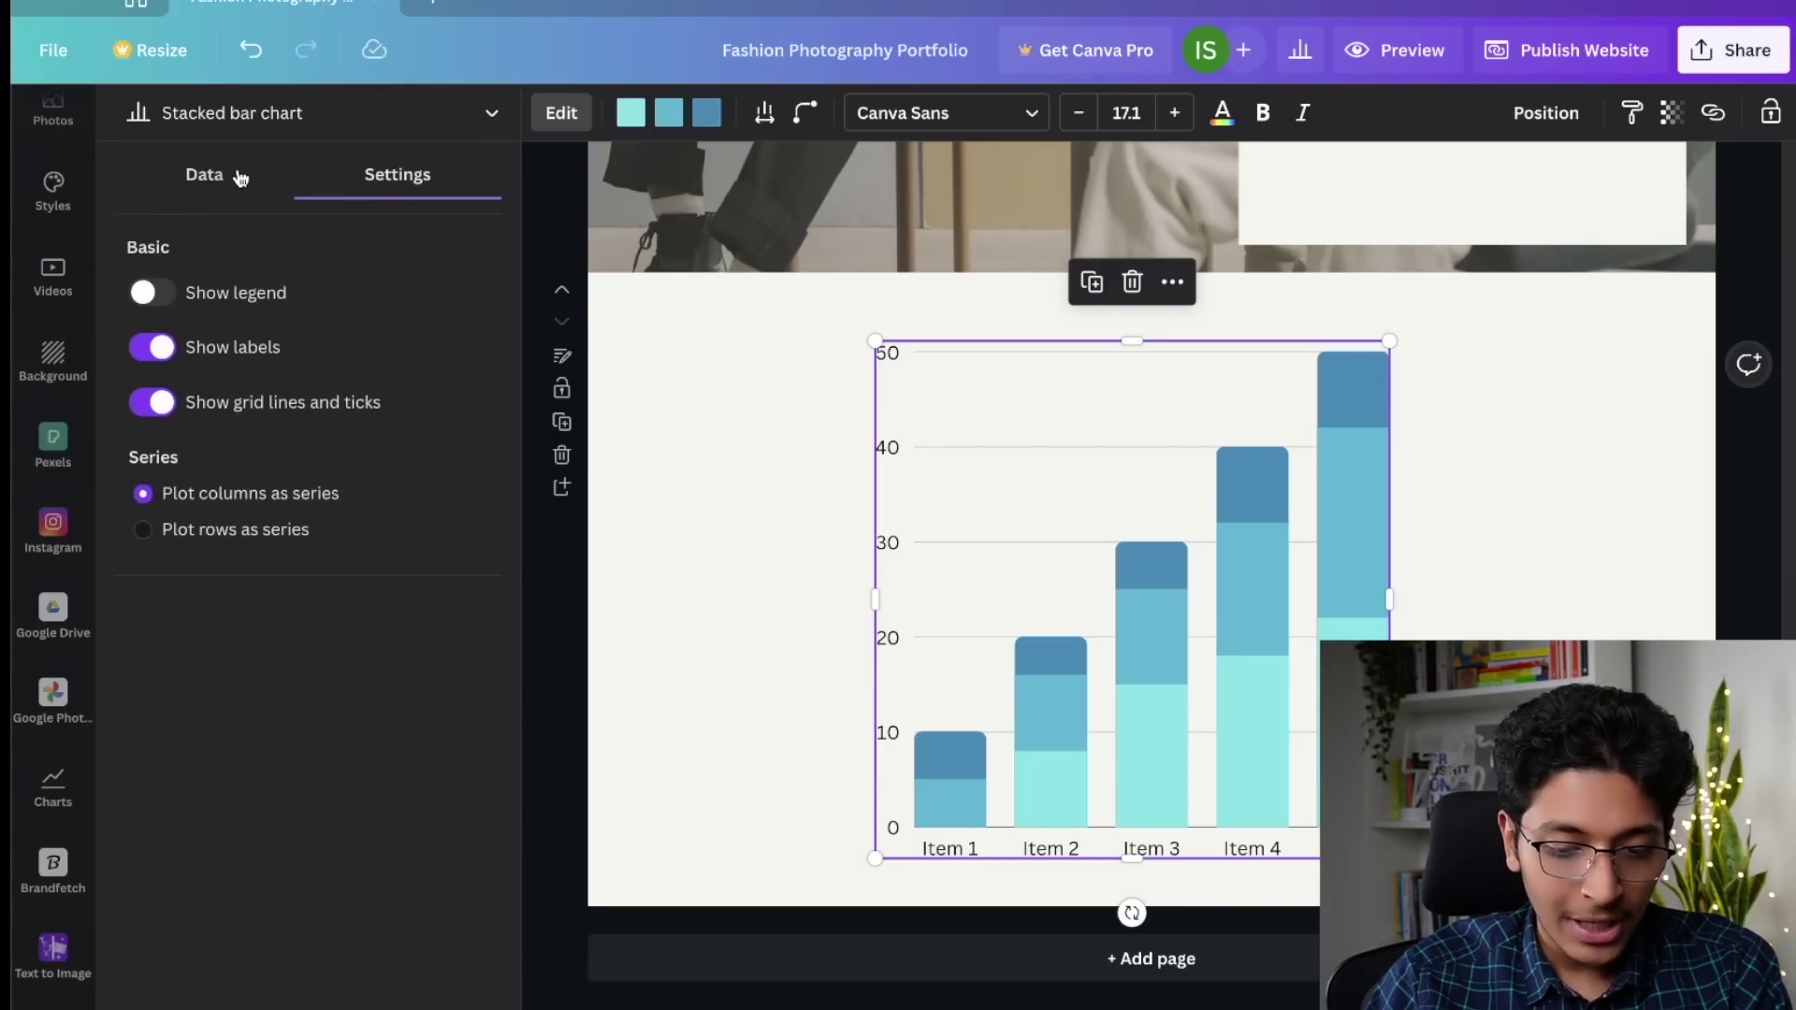
pyautogui.click(196, 177)
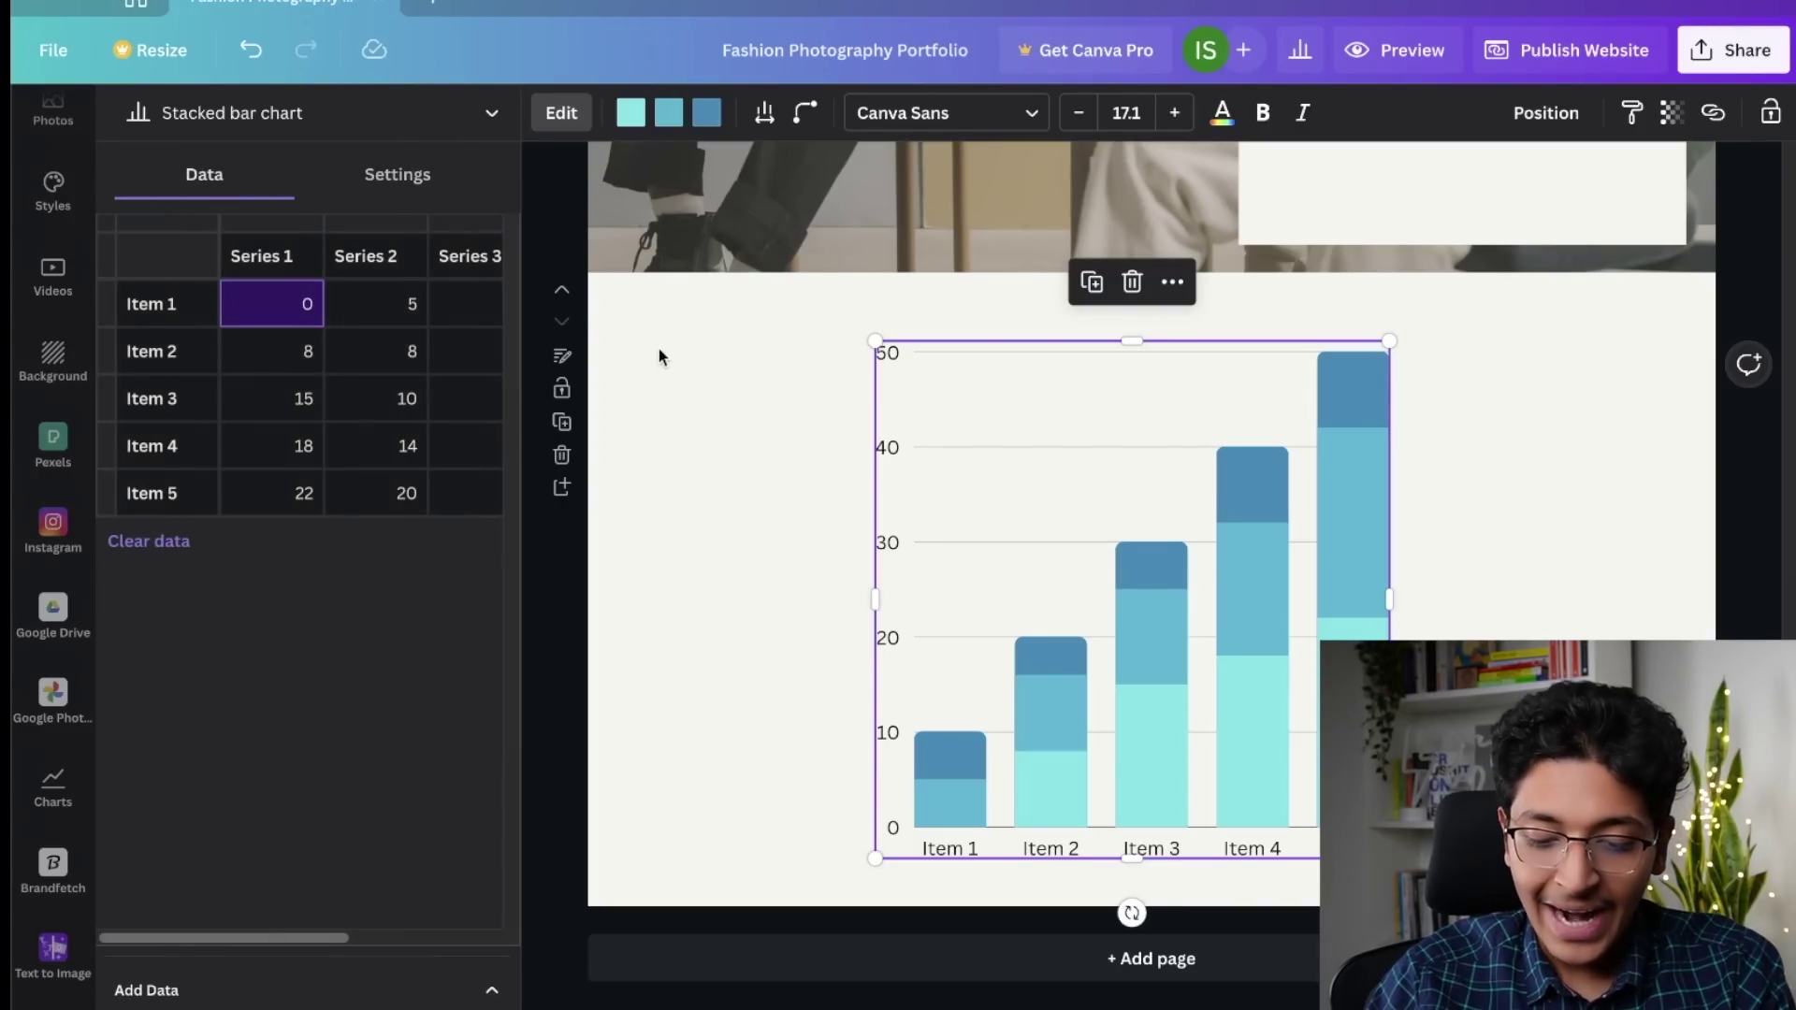
pyautogui.click(707, 432)
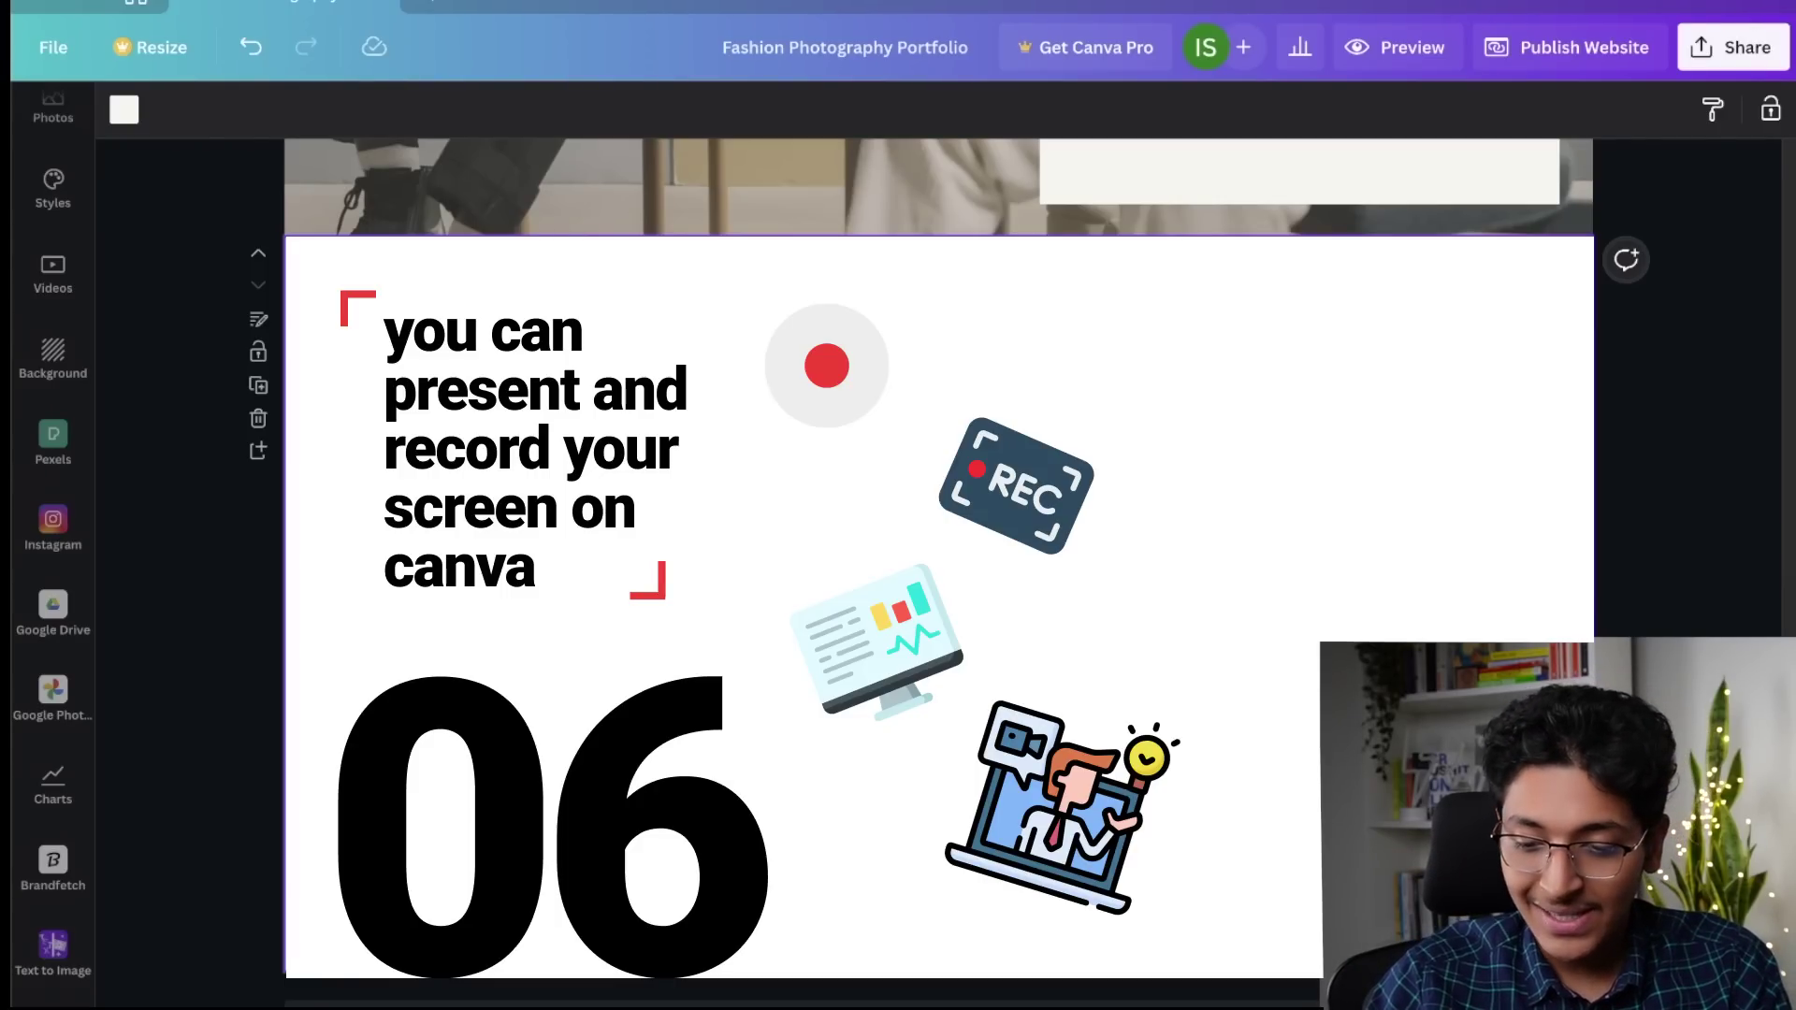
# Step: Choose Present and record from the Share options
pyautogui.click(1732, 47)
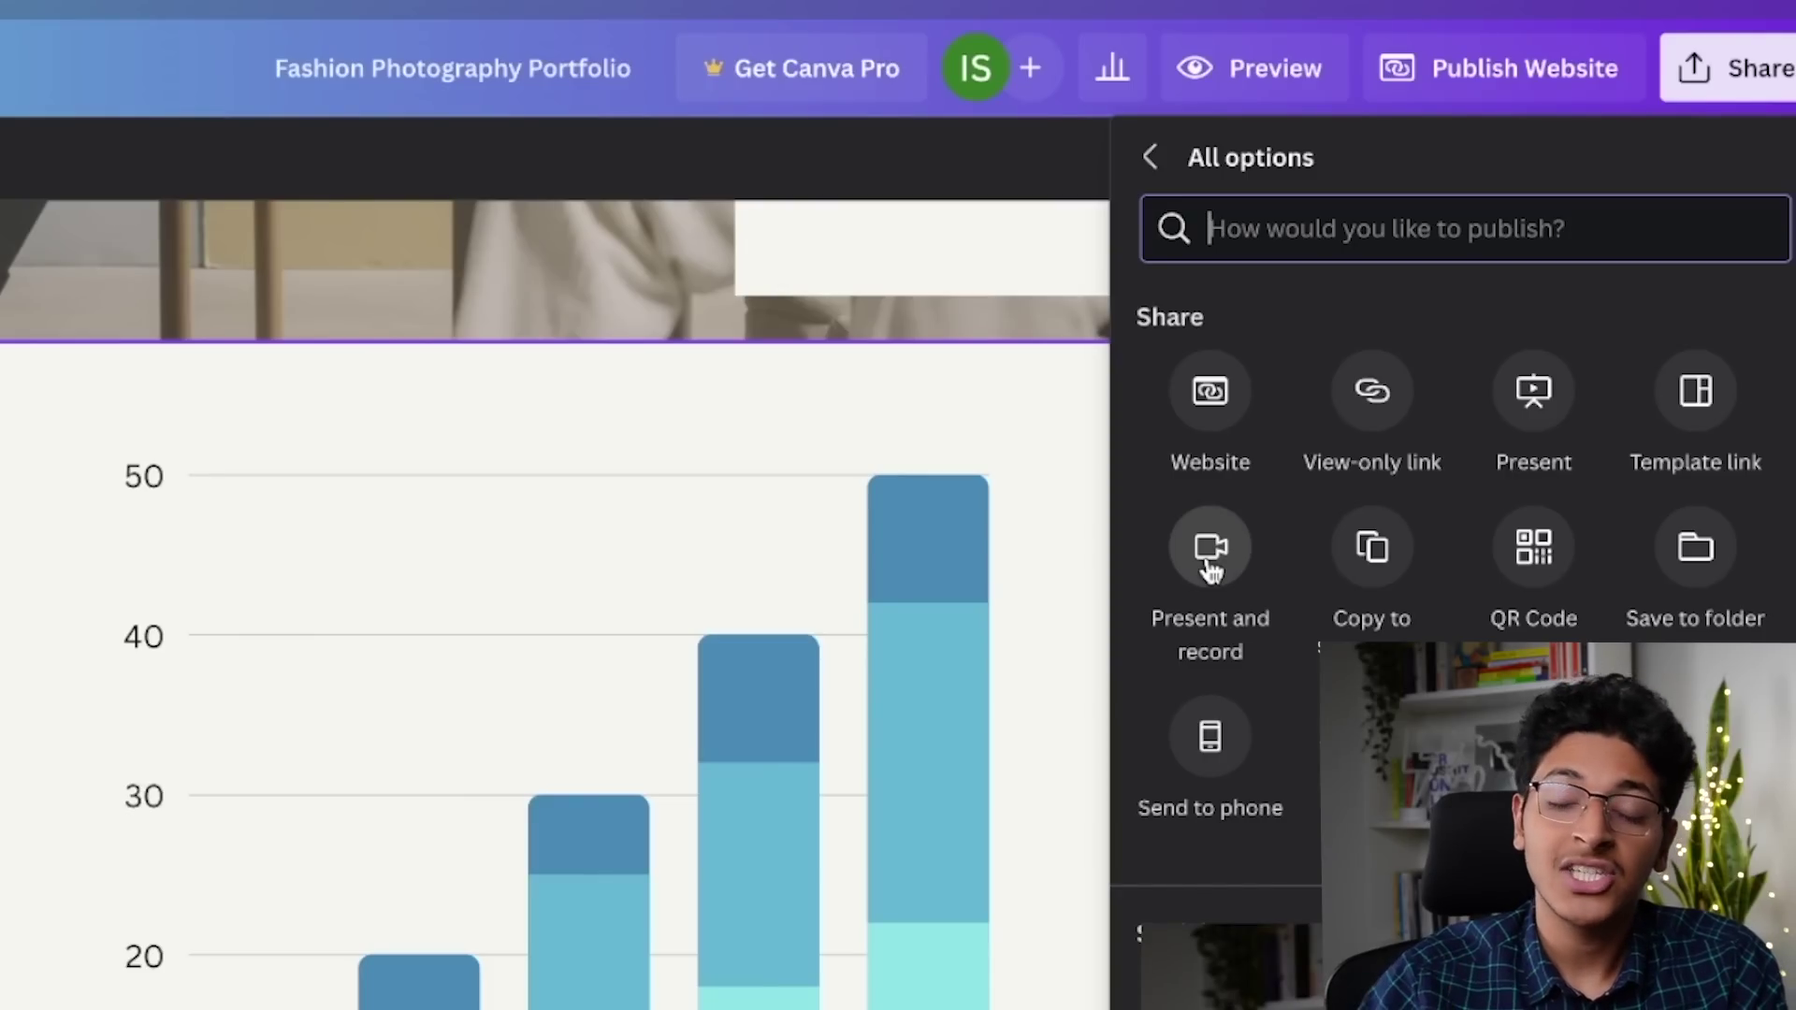
pyautogui.click(1211, 569)
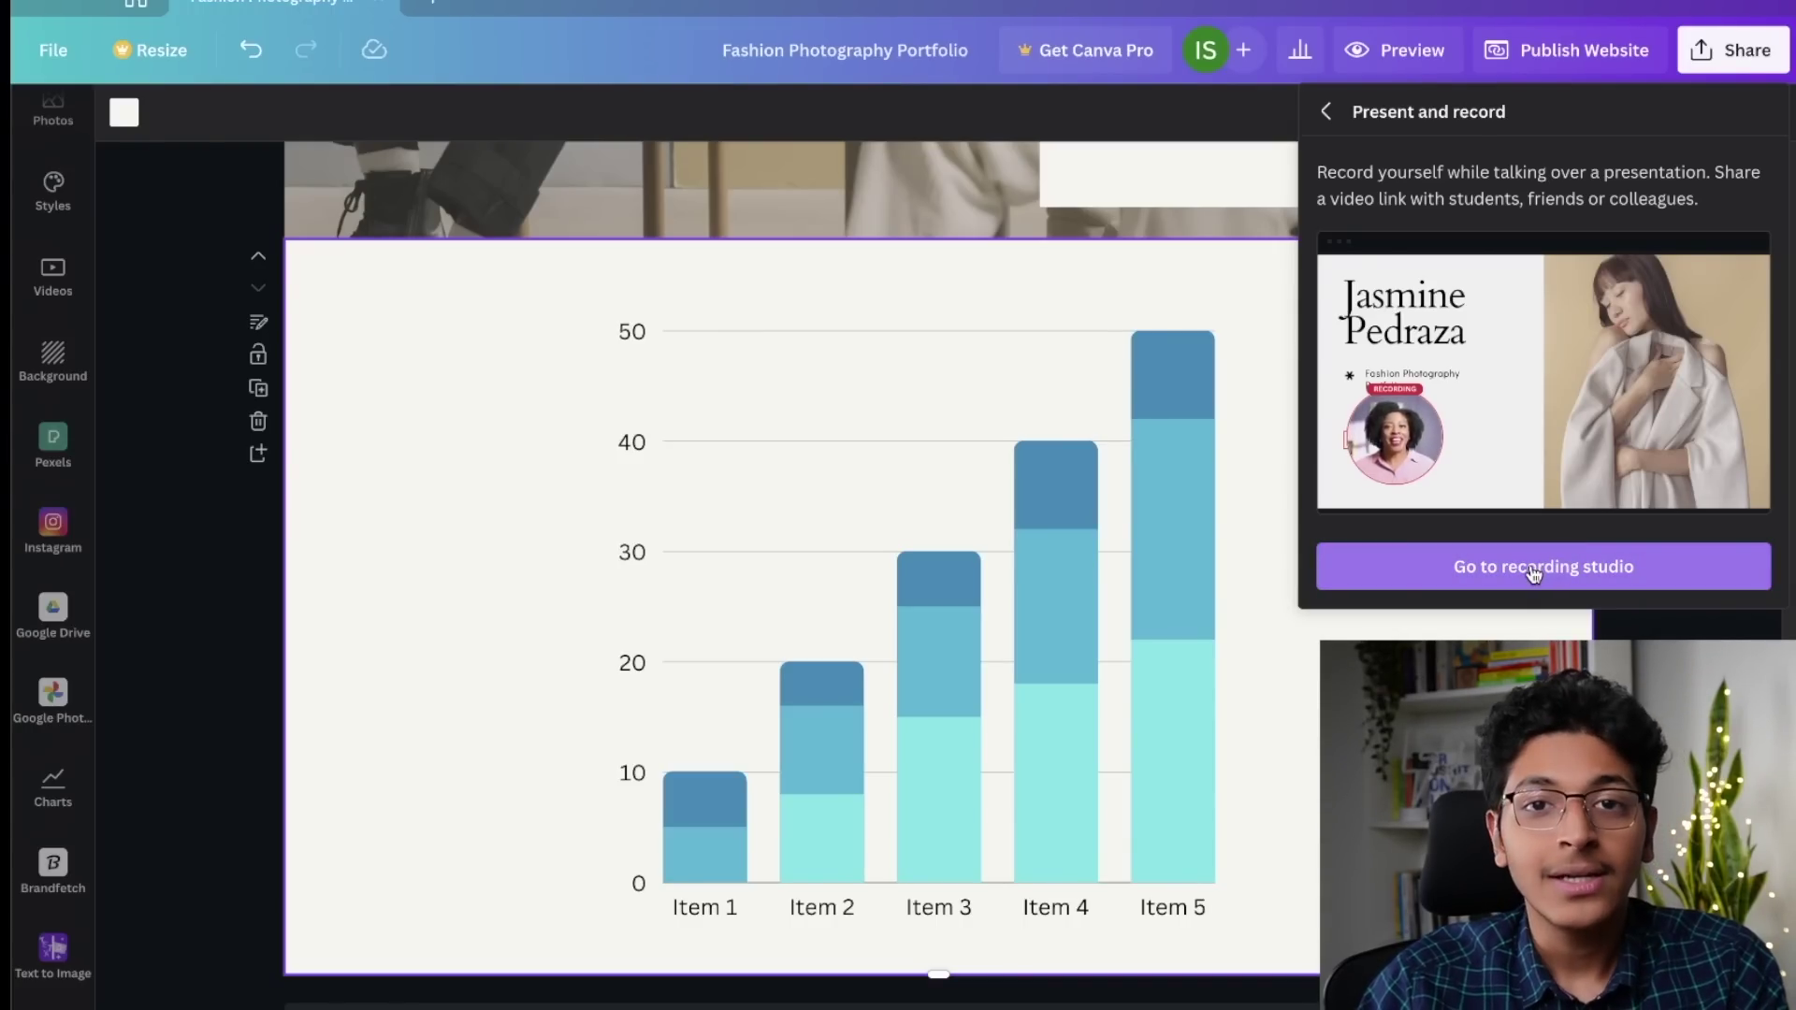
# Step: Enter the recording studio, allow camera and microphone access, and start recording
pyautogui.click(1534, 574)
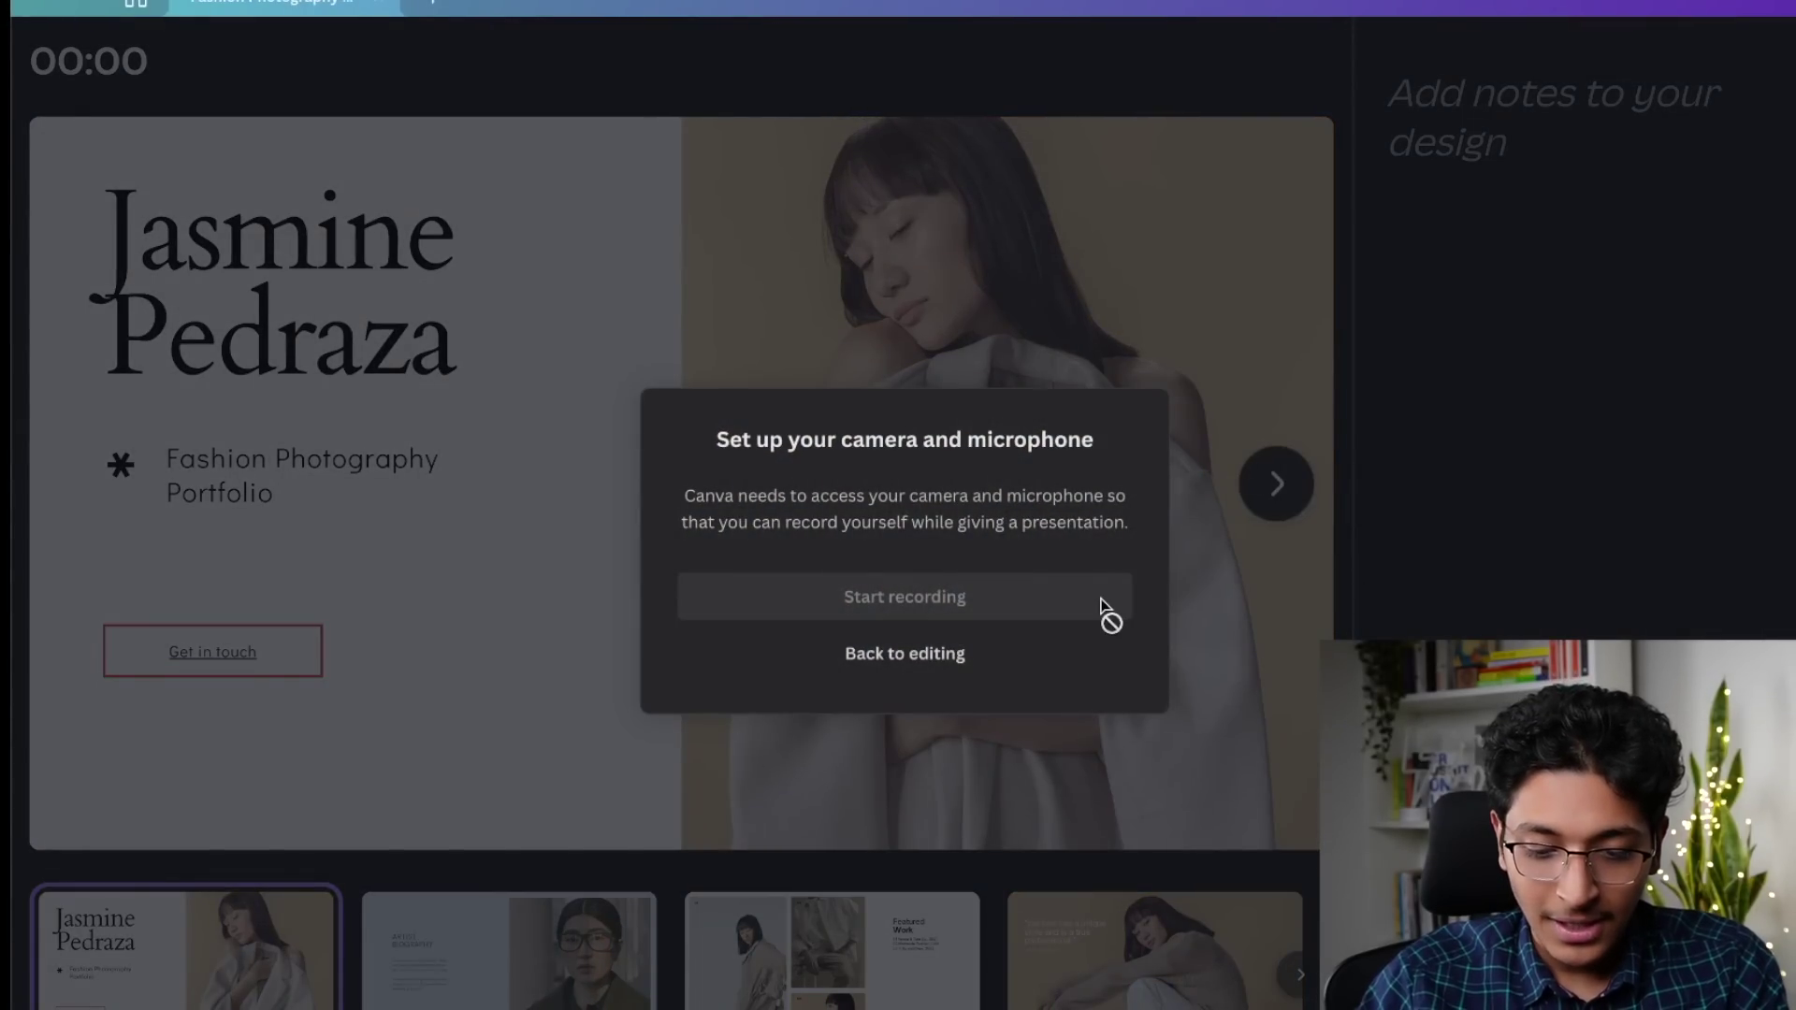
pyautogui.click(973, 416)
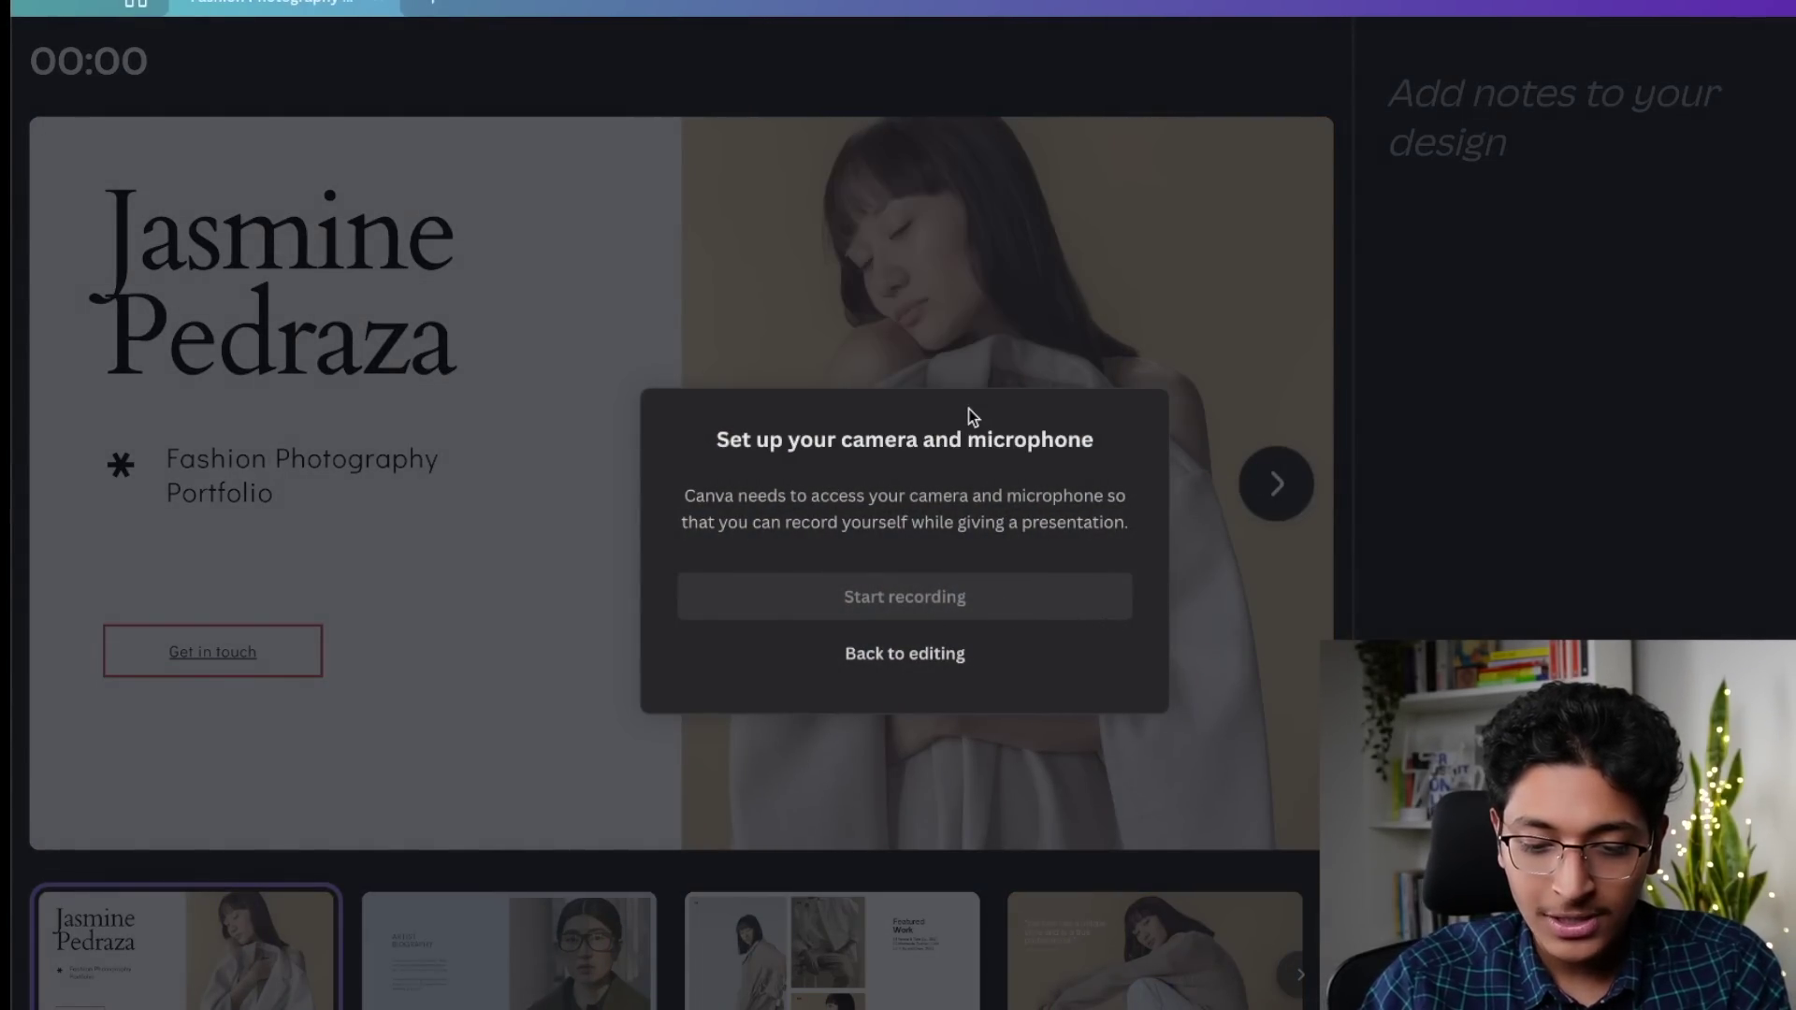
pyautogui.click(997, 415)
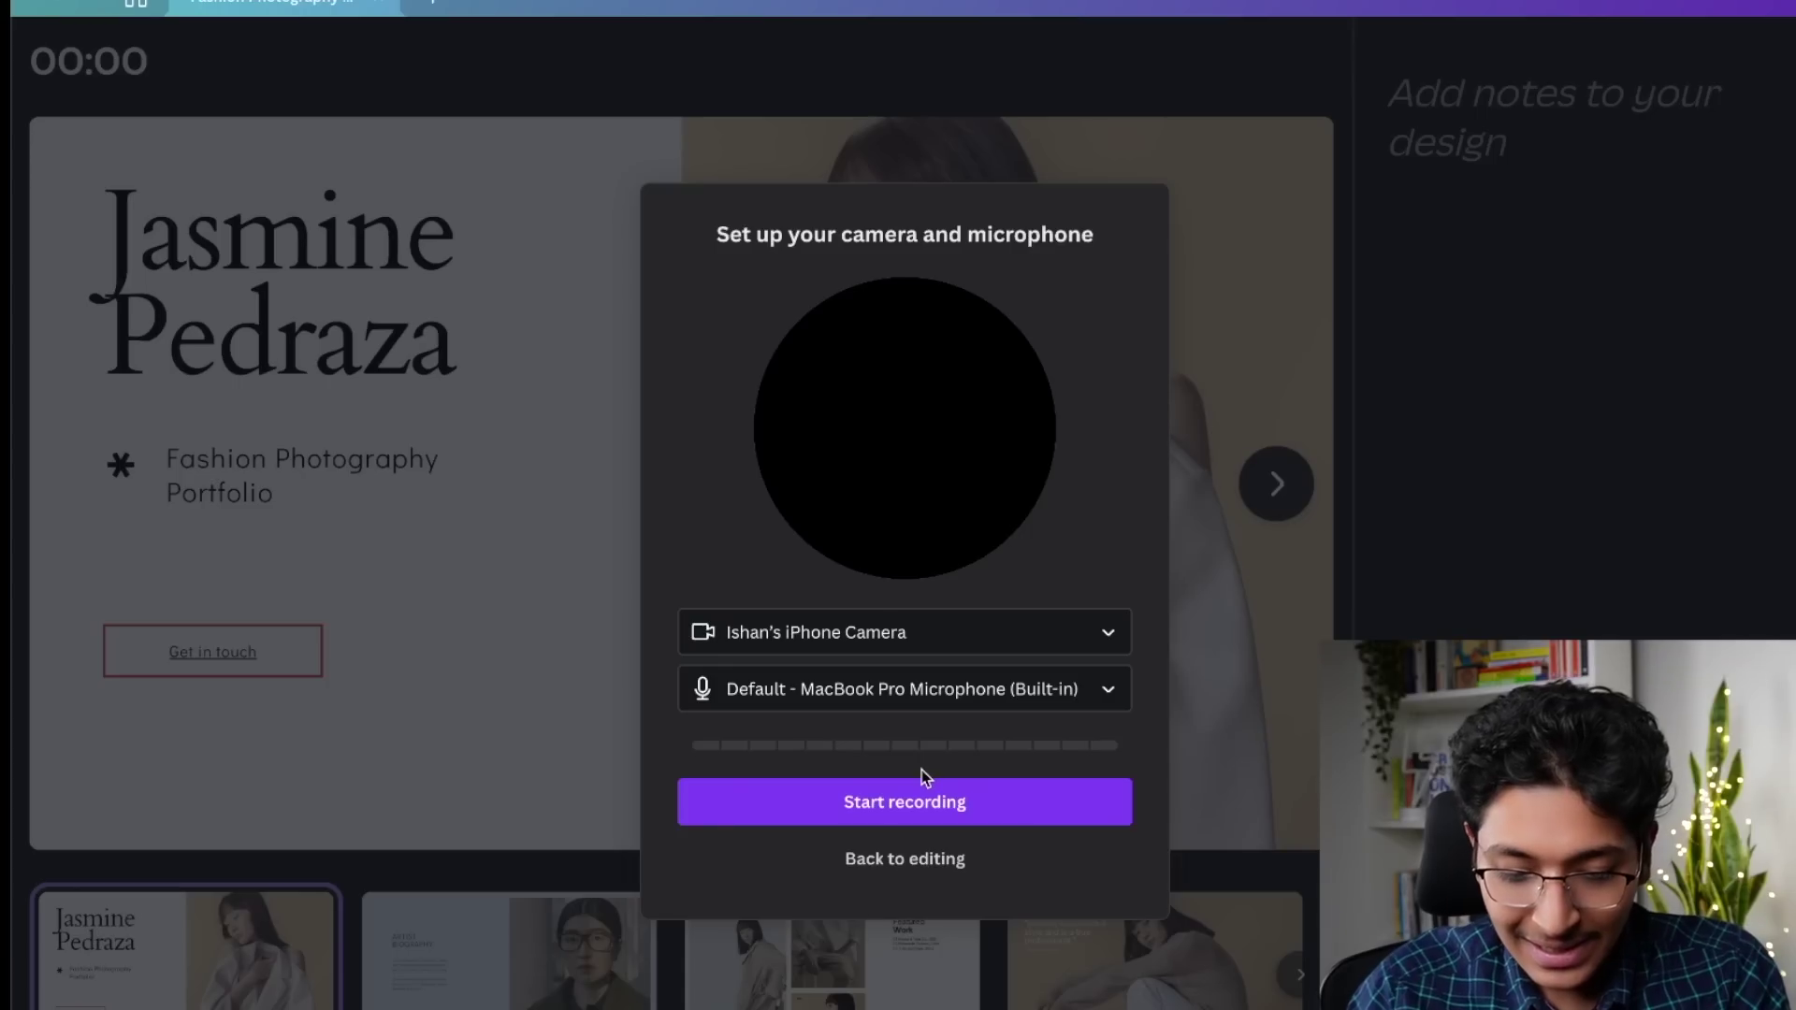
pyautogui.click(888, 804)
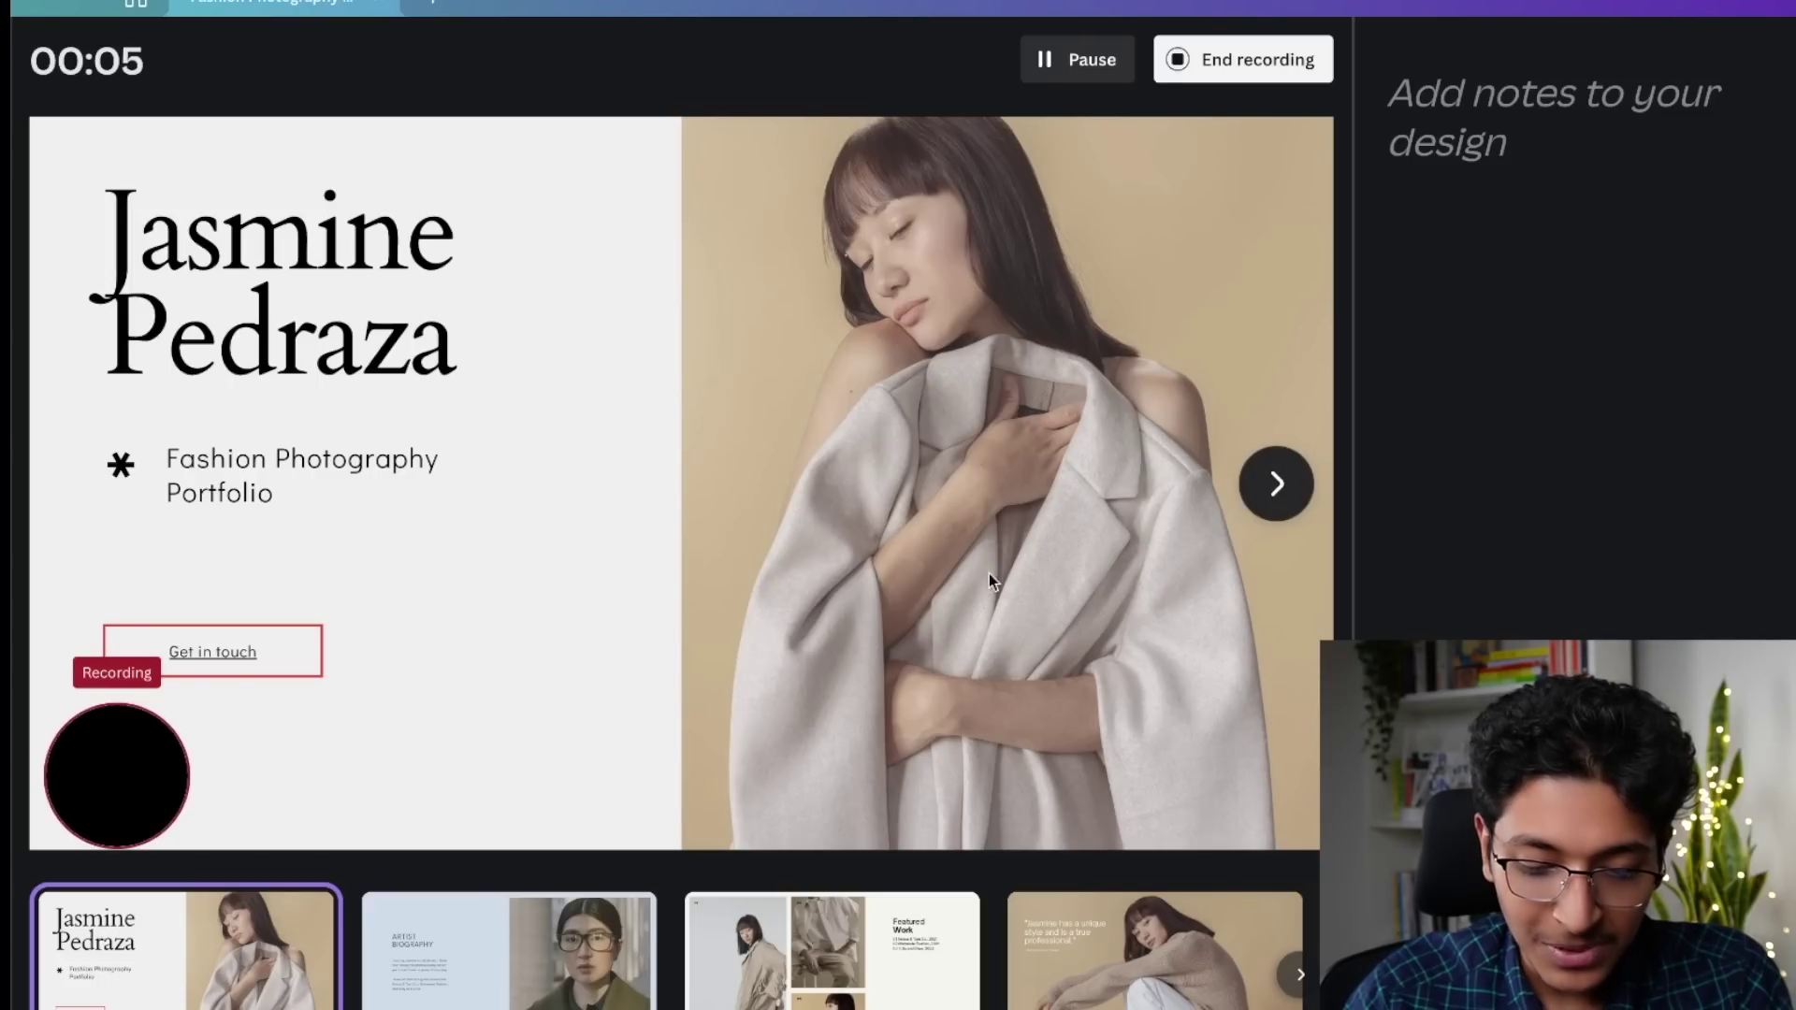
# Step: Record through the Artist Biography, Featured Work and quote slides, then end the recording
pyautogui.click(1278, 483)
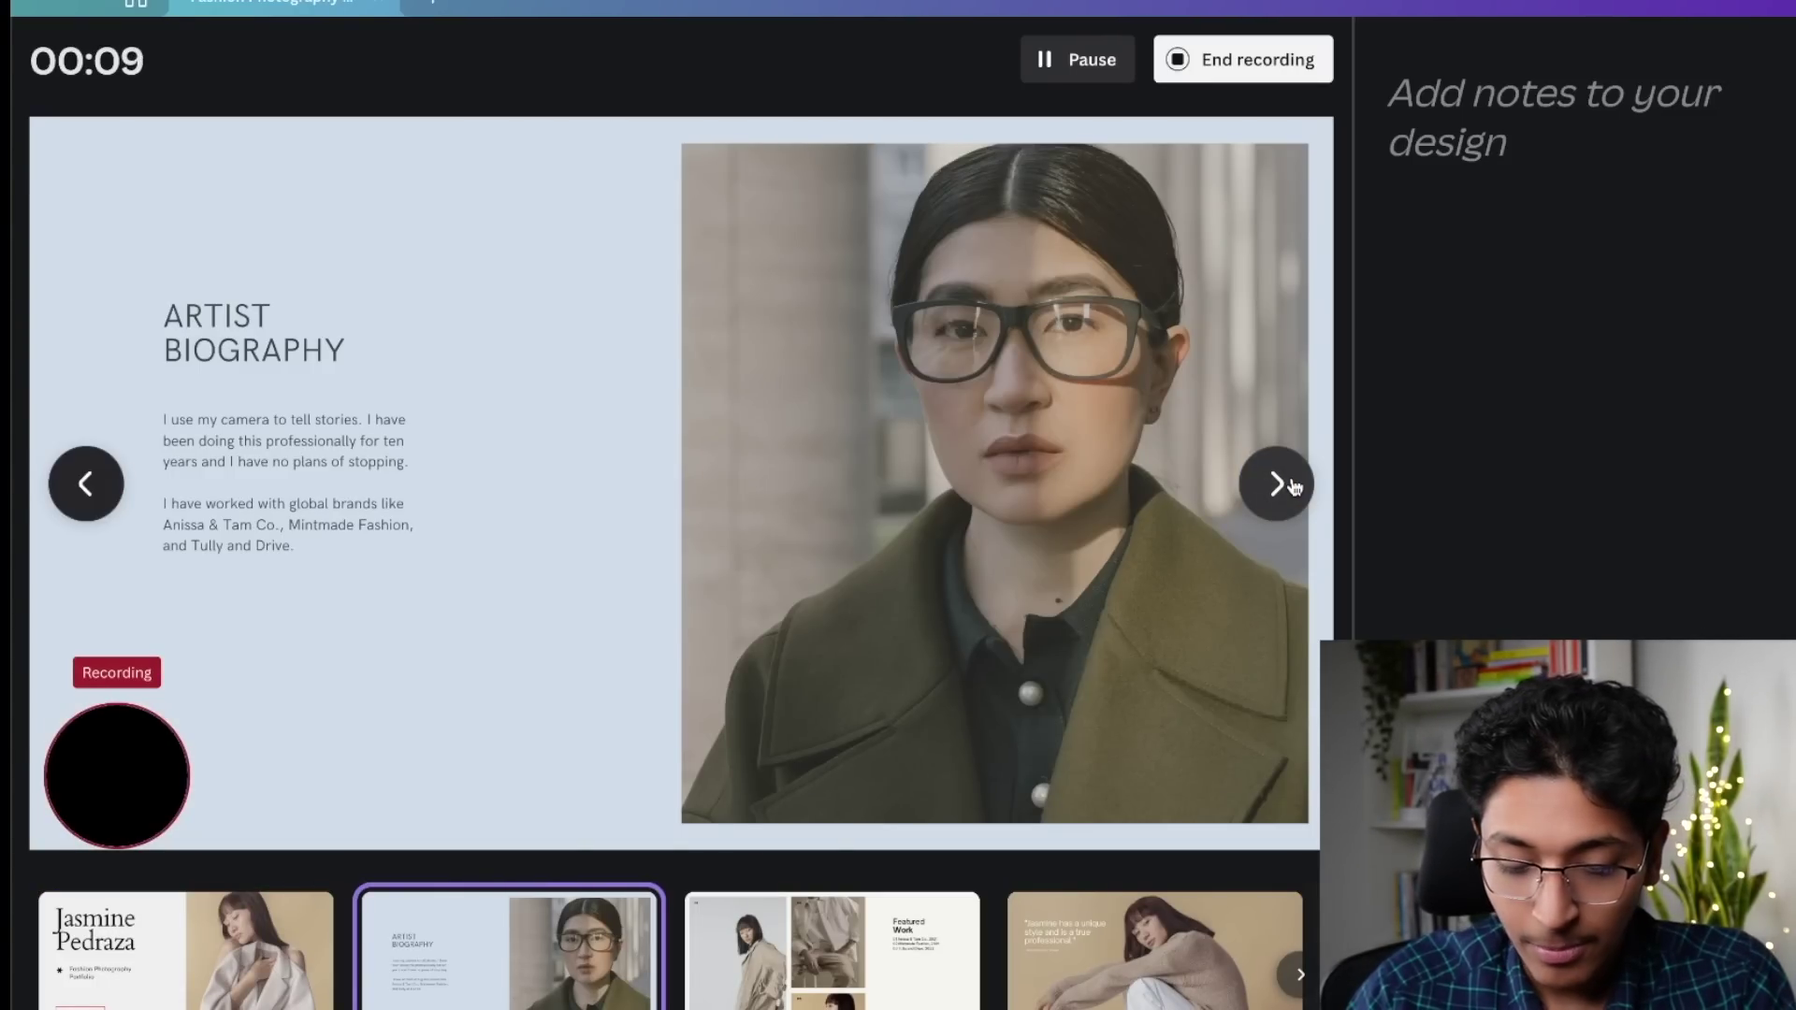
pyautogui.click(1291, 484)
pyautogui.click(1291, 484)
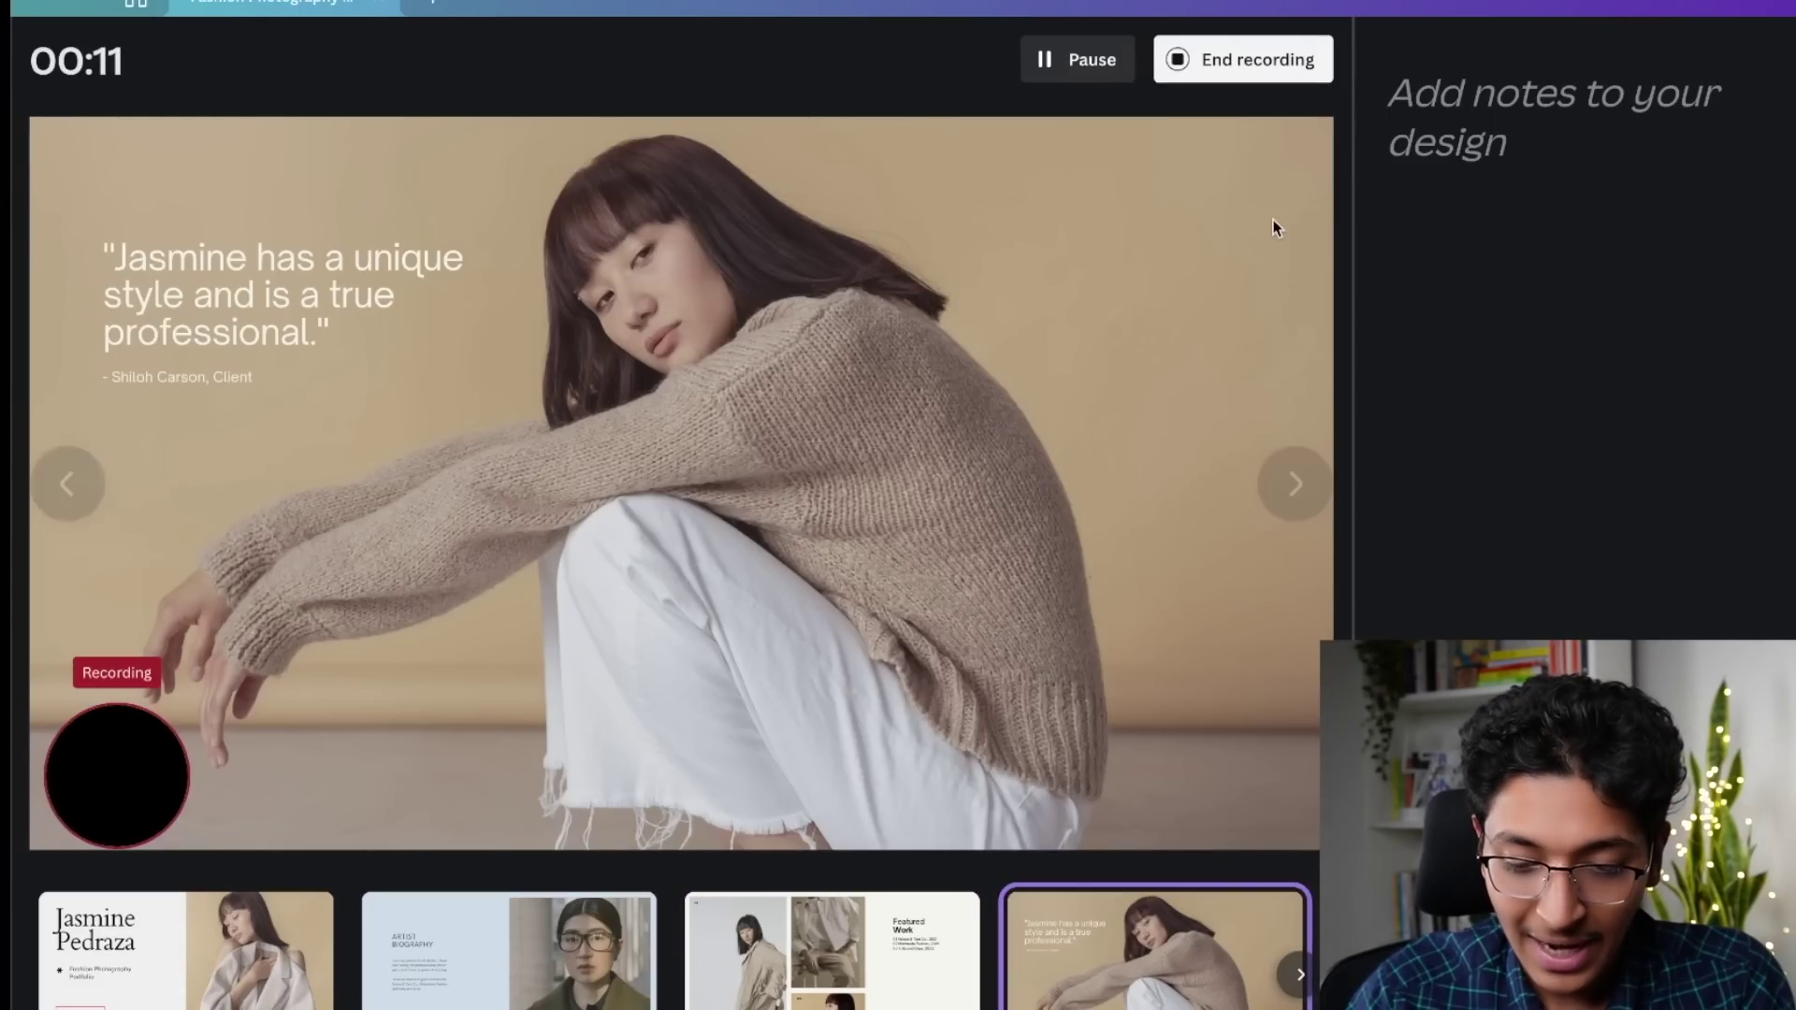
pyautogui.click(1239, 62)
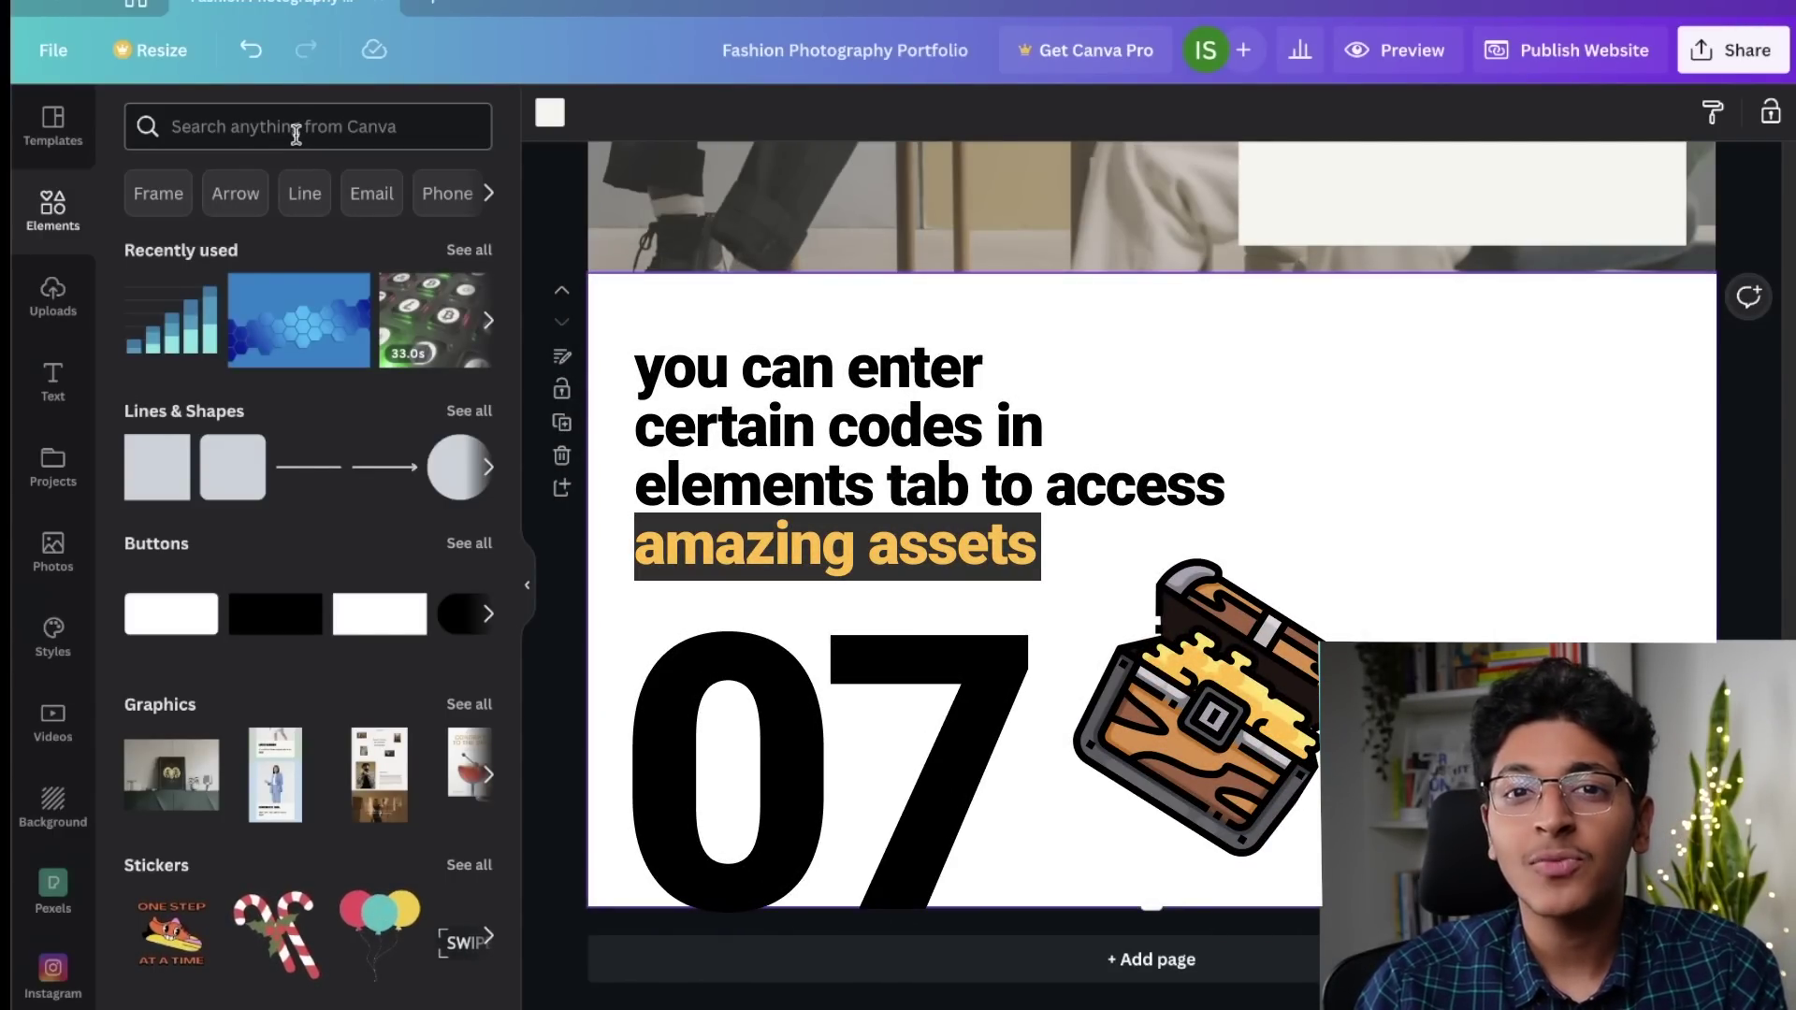
# Step: Search the elements library for '3D Hand' and show all its graphics
pyautogui.click(295, 135)
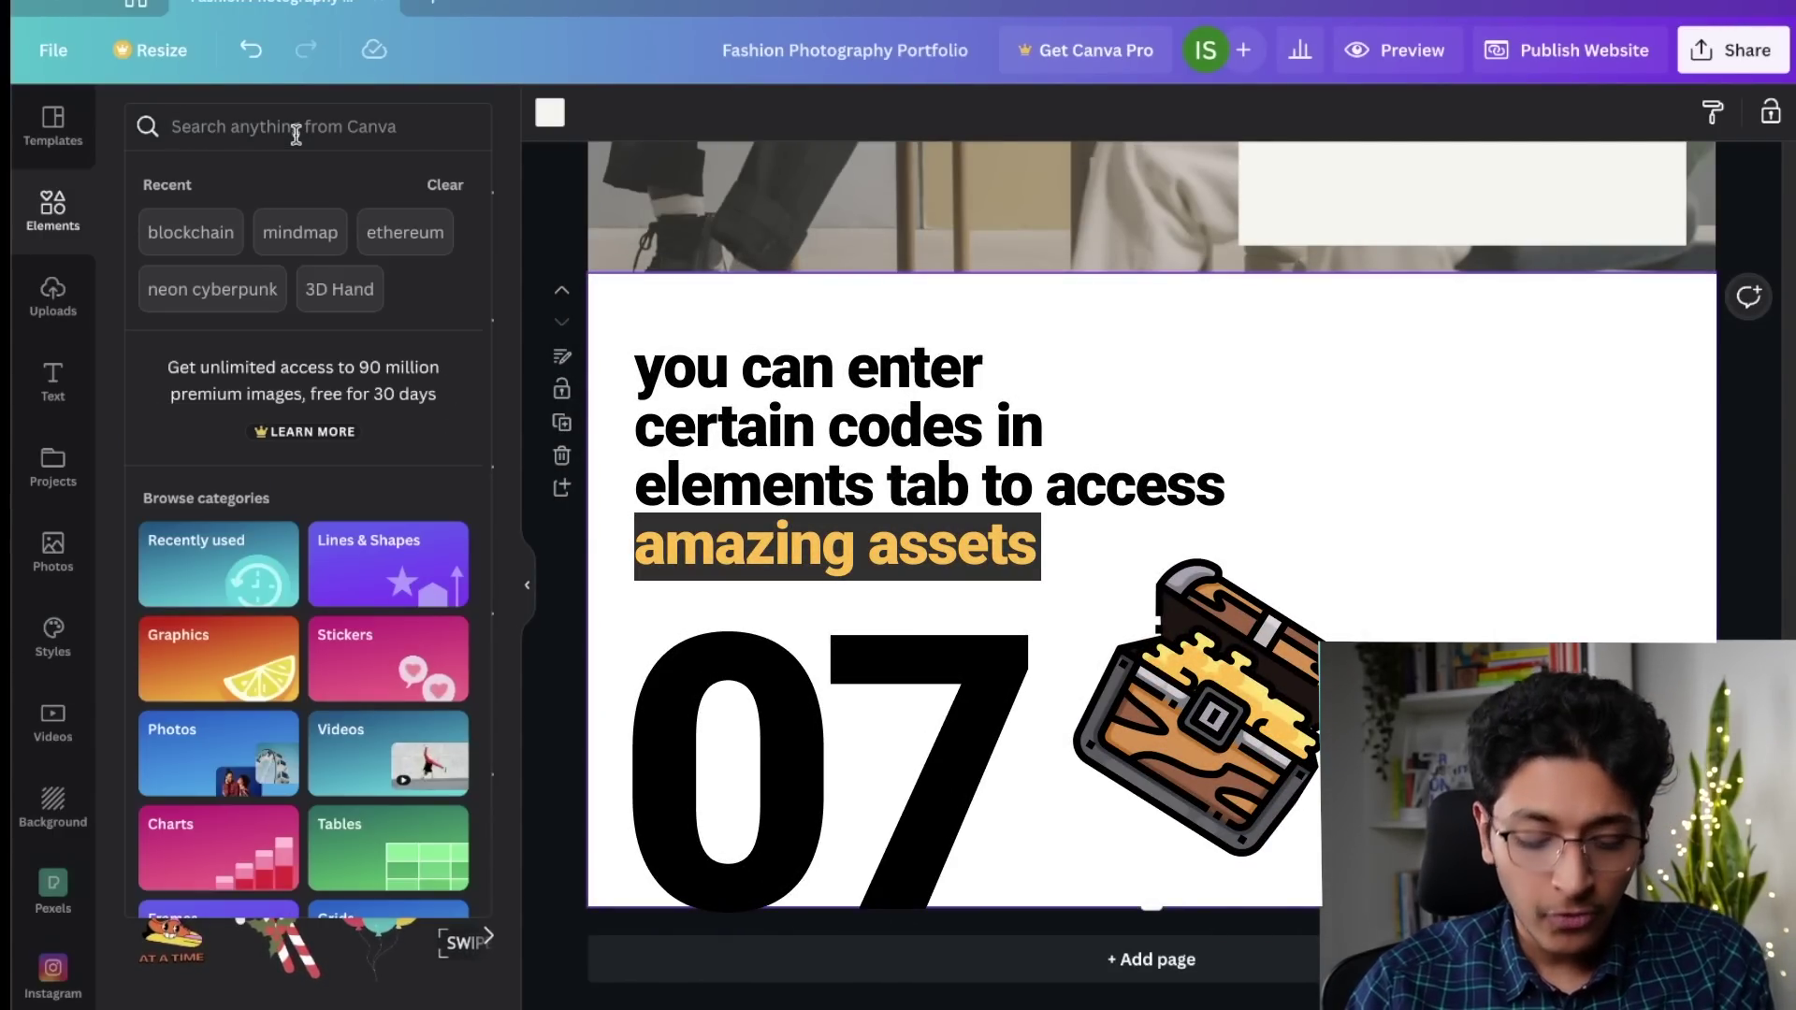
pyautogui.write('3D Hand')
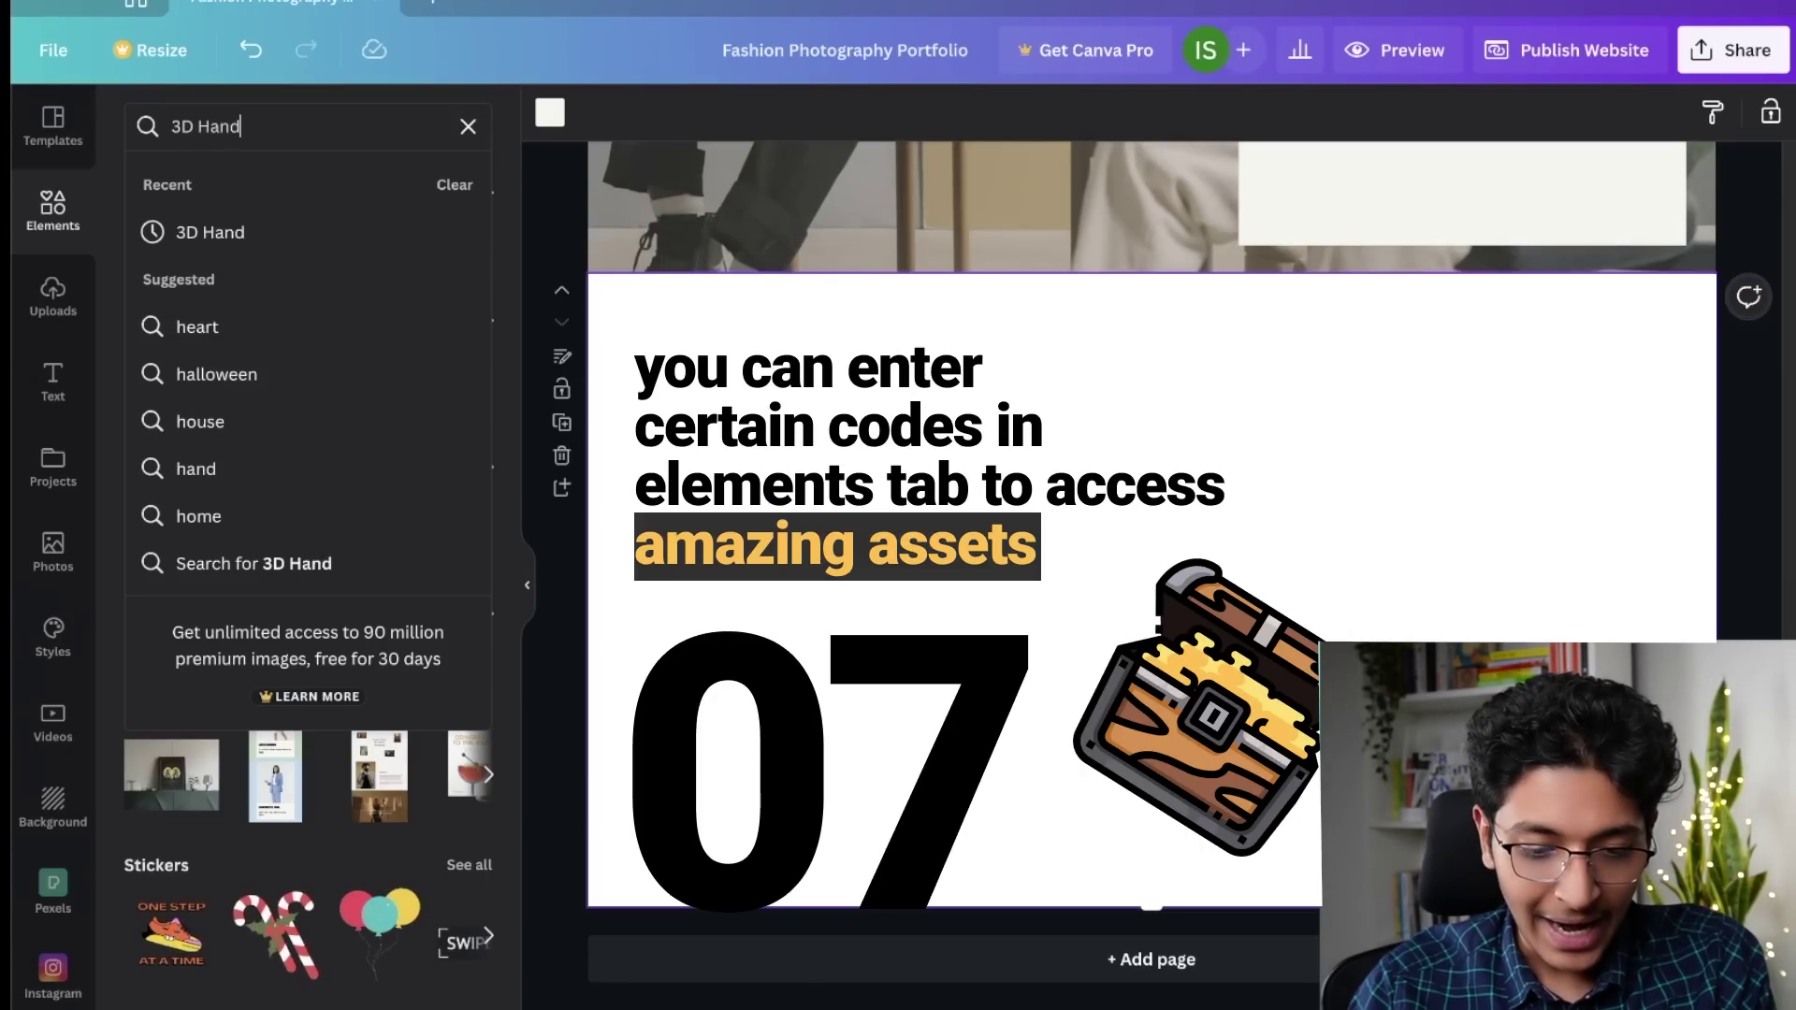
pyautogui.press('Return')
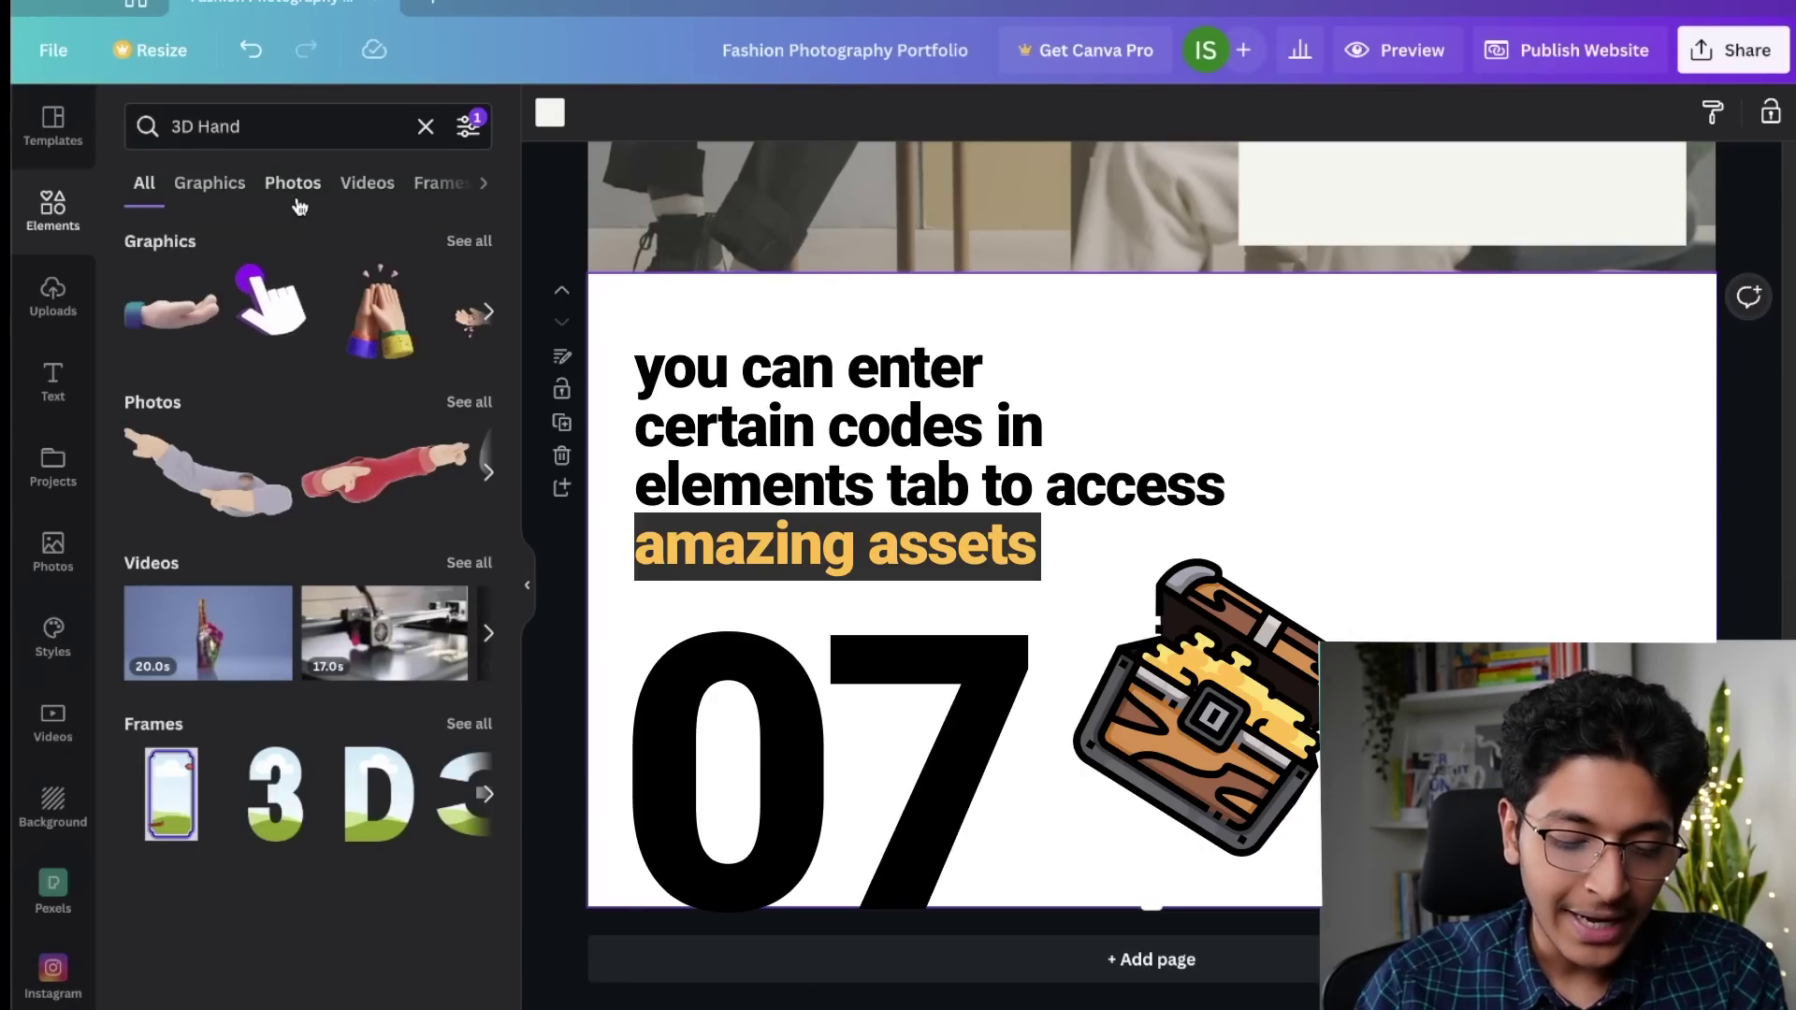
pyautogui.click(486, 241)
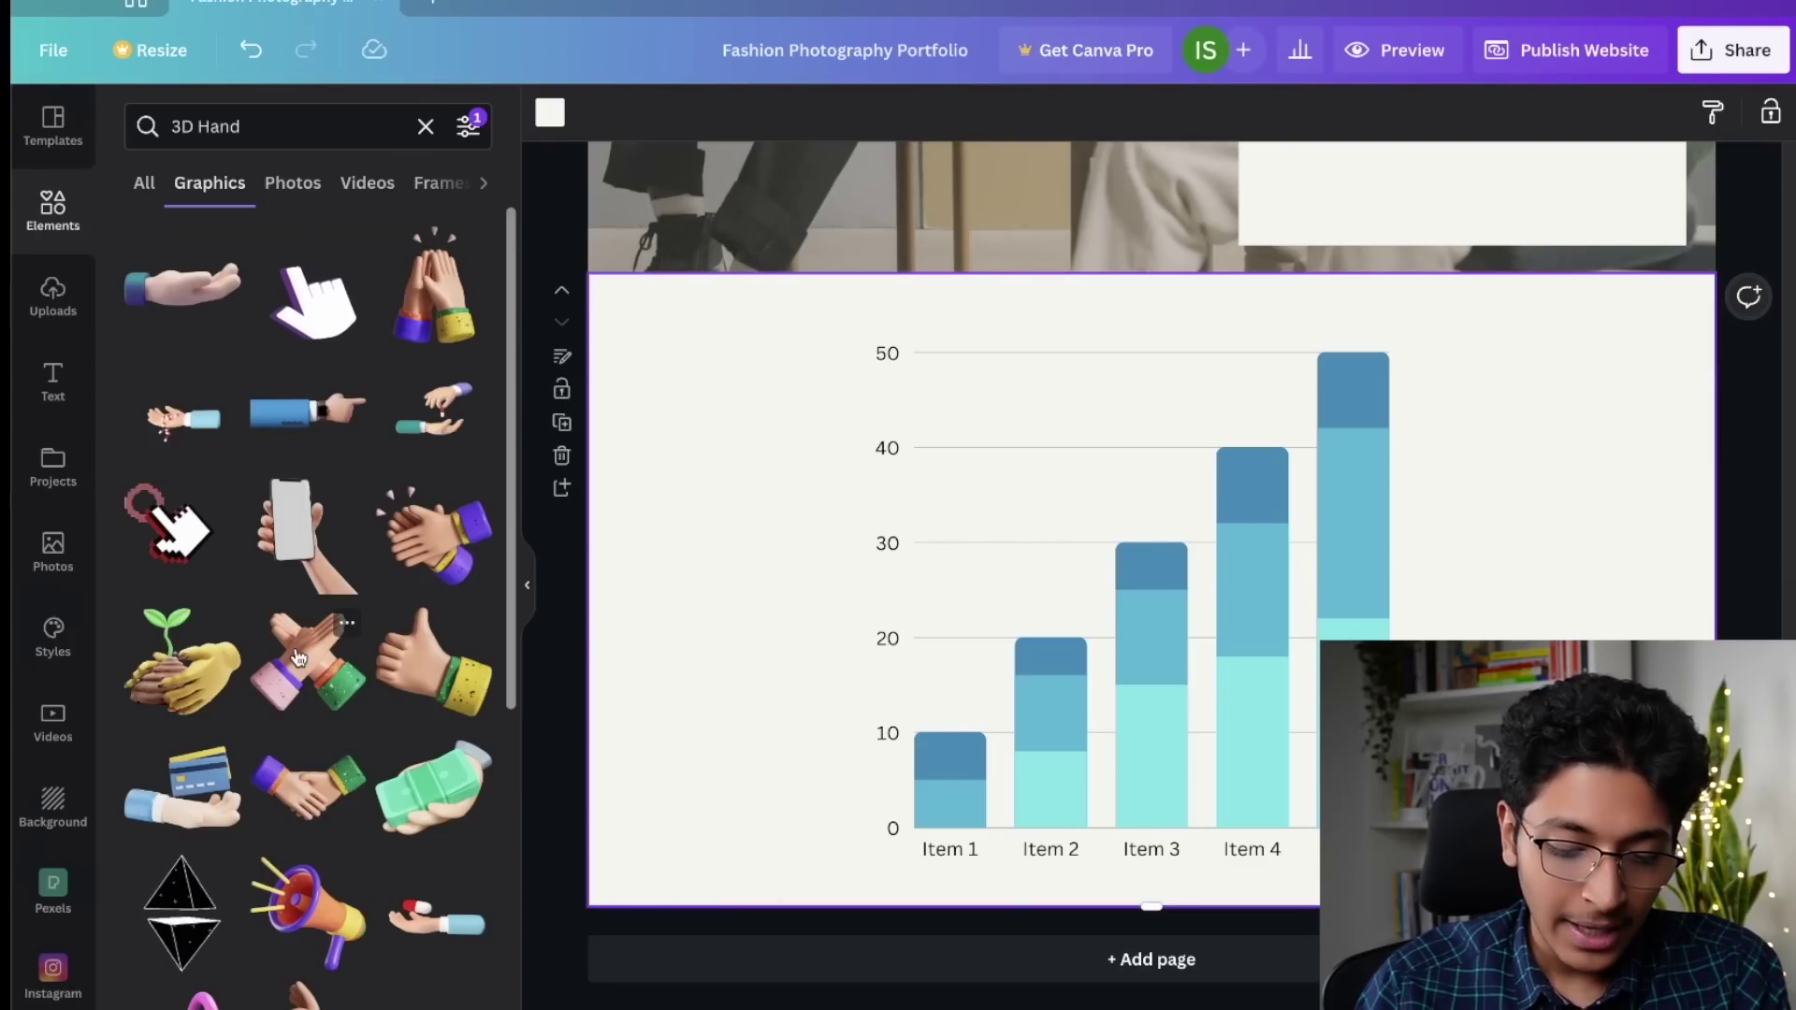
# Step: Add a shrunken thumbs-up hand at the chart's lower right, then the crossed-hands graphic
pyautogui.click(484, 685)
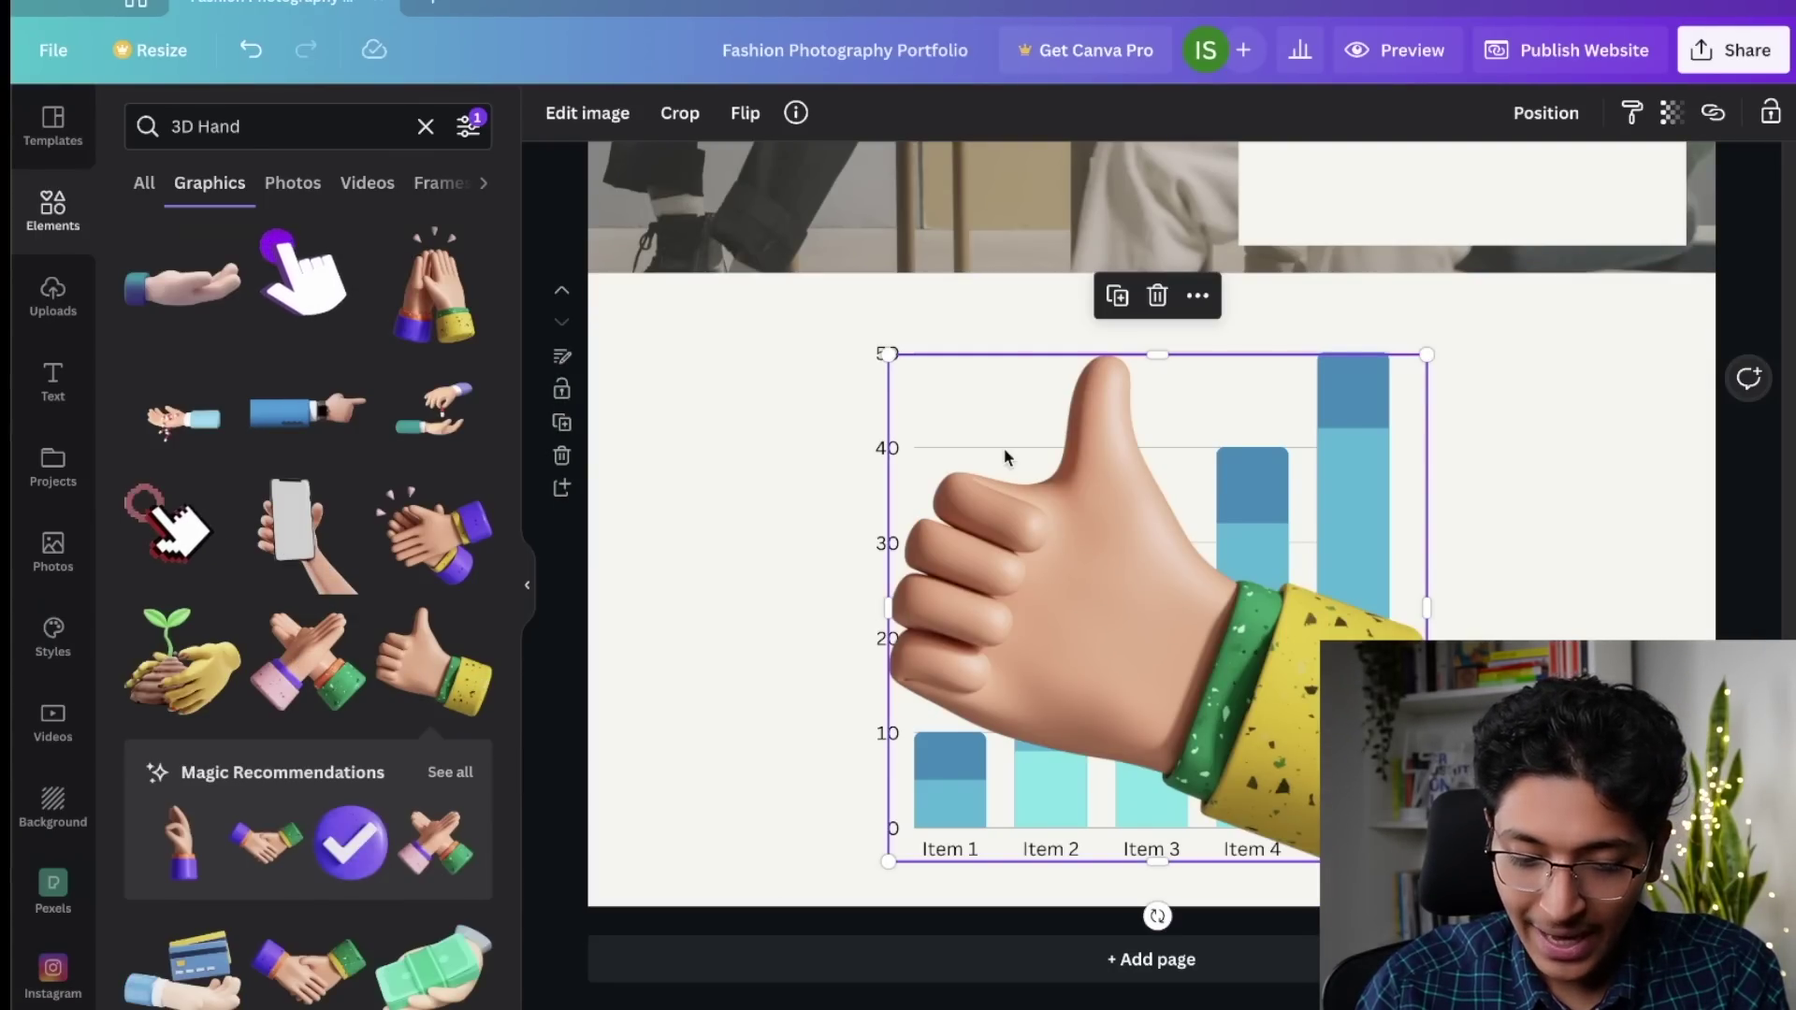
pyautogui.moveTo(888, 355); pyautogui.dragTo(1102, 549)
pyautogui.moveTo(1263, 701); pyautogui.dragTo(1571, 686)
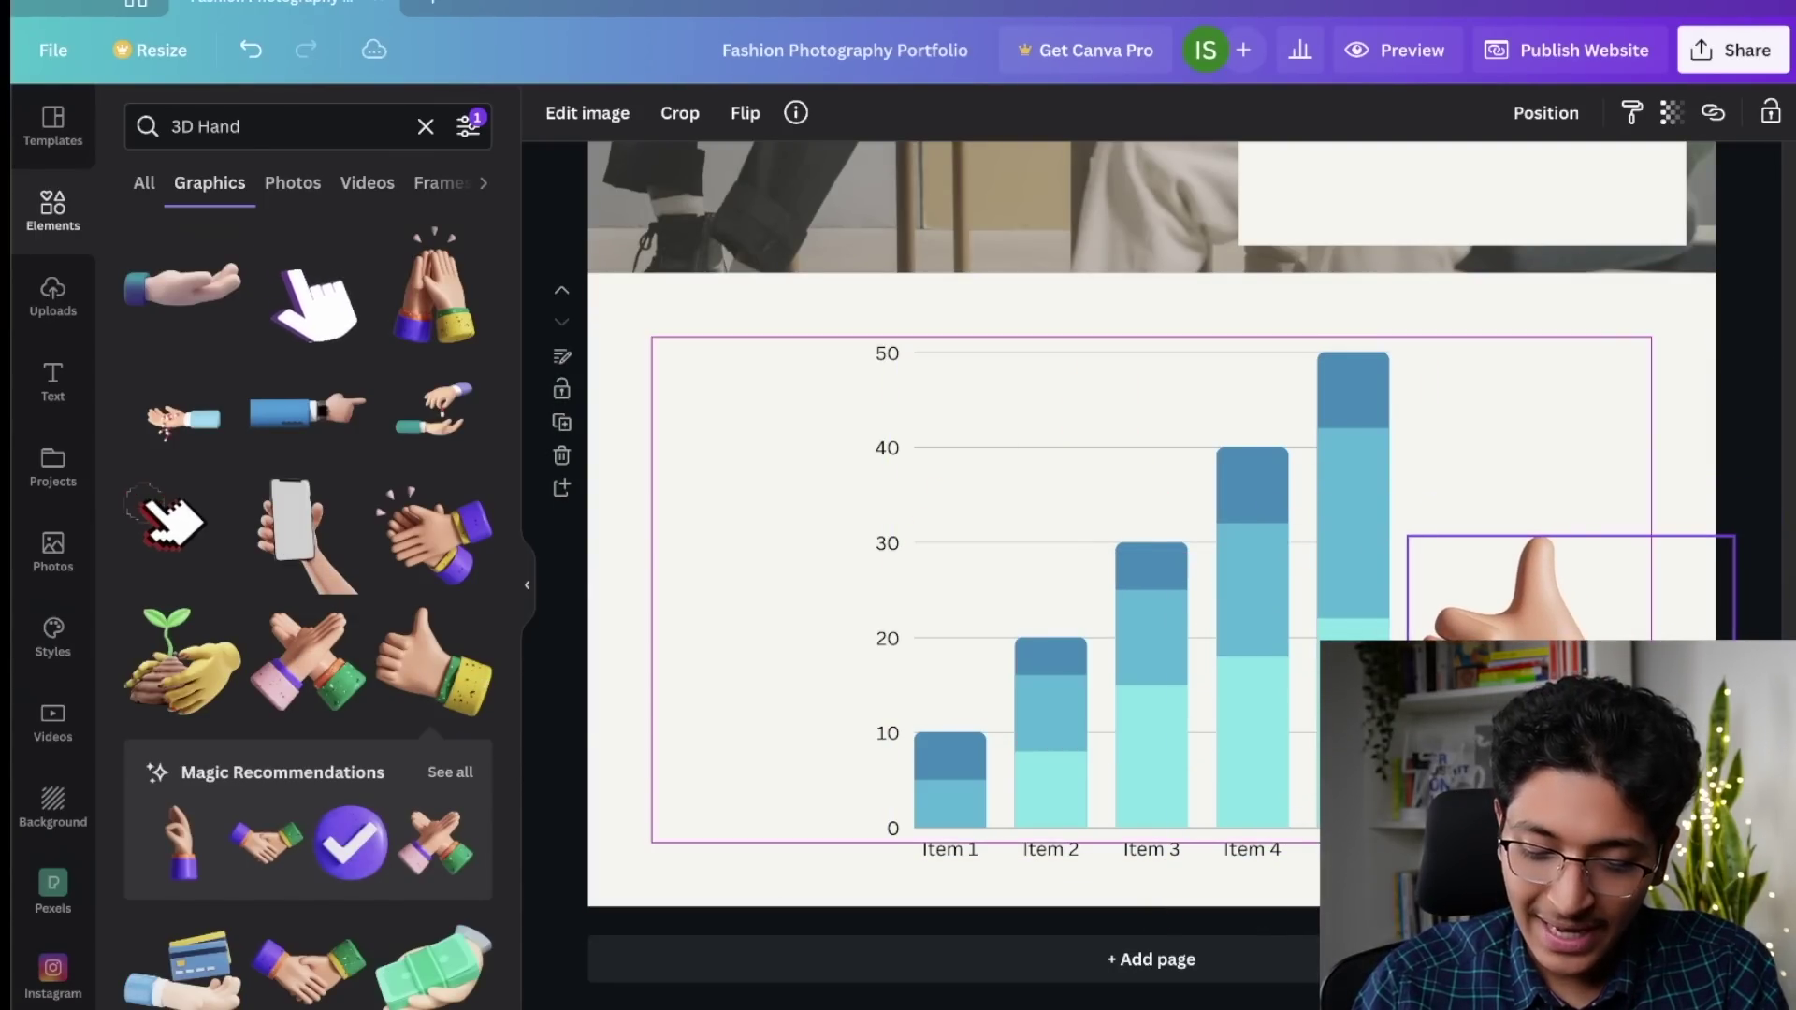
pyautogui.click(309, 664)
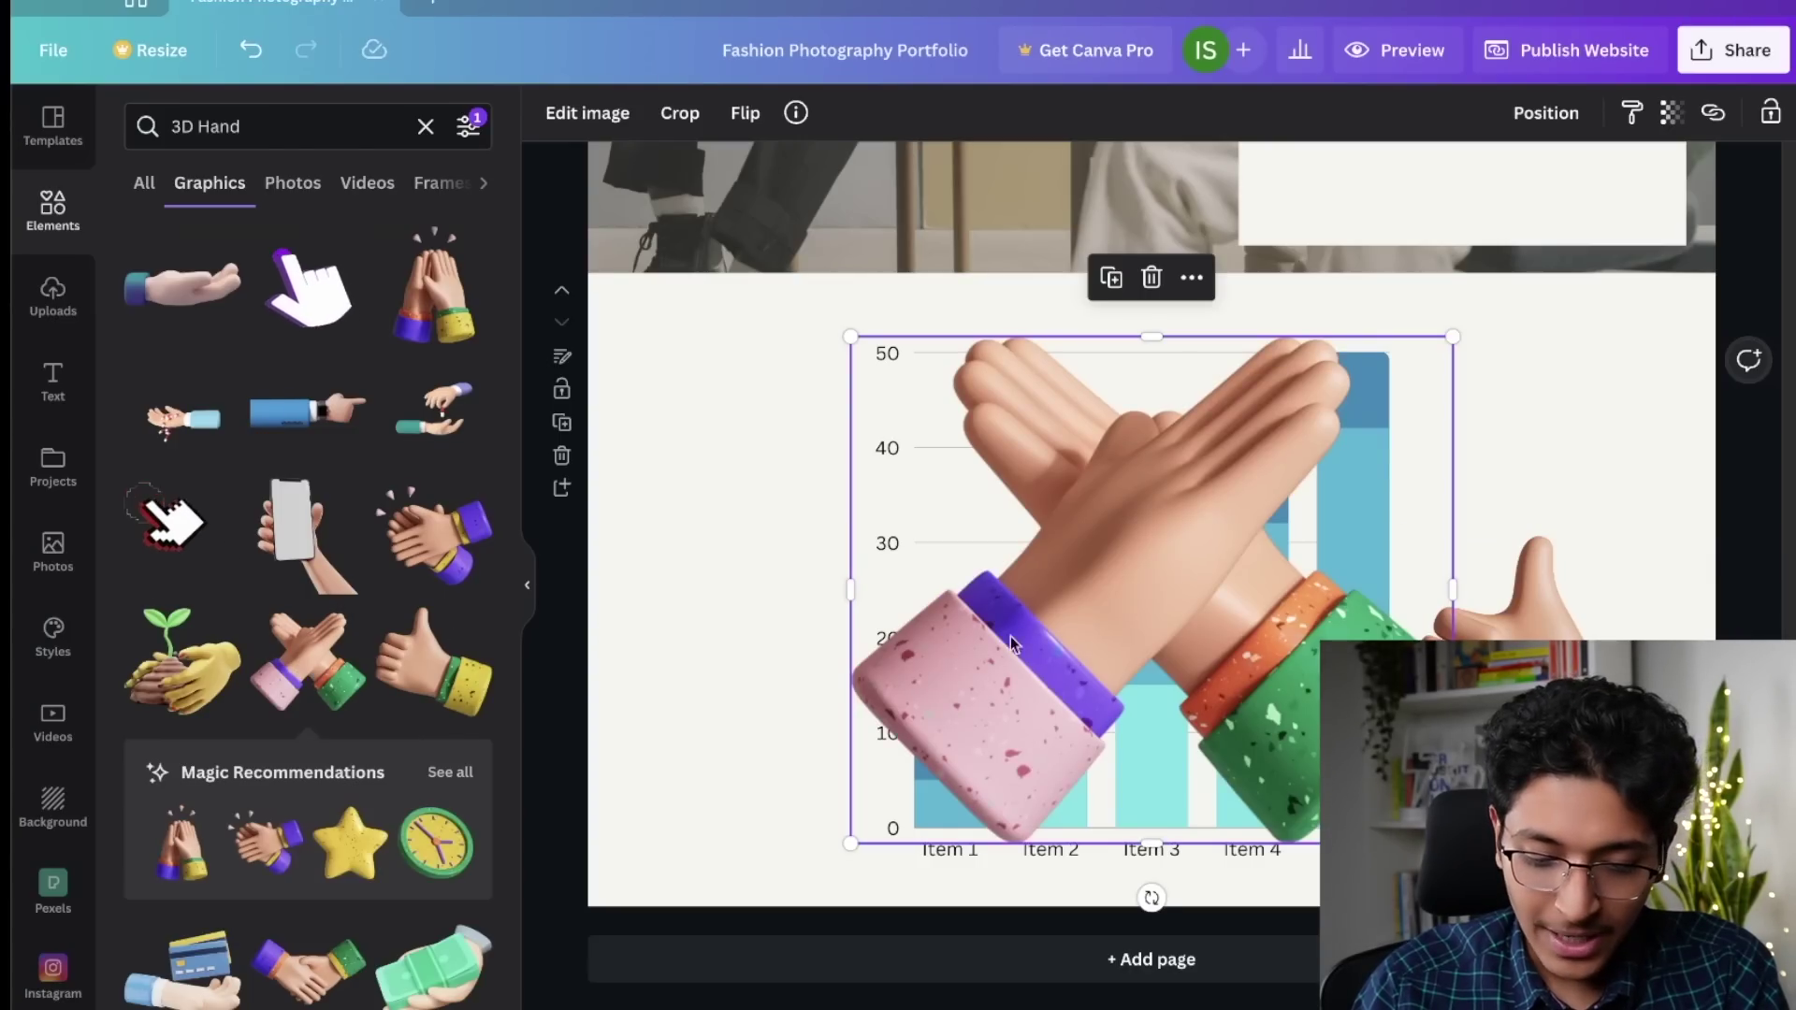
# Step: Replace the search with a pasted brand code and show all its graphics
pyautogui.tripleClick(337, 128)
pyautogui.write('brand:BAC8izMLTlw')
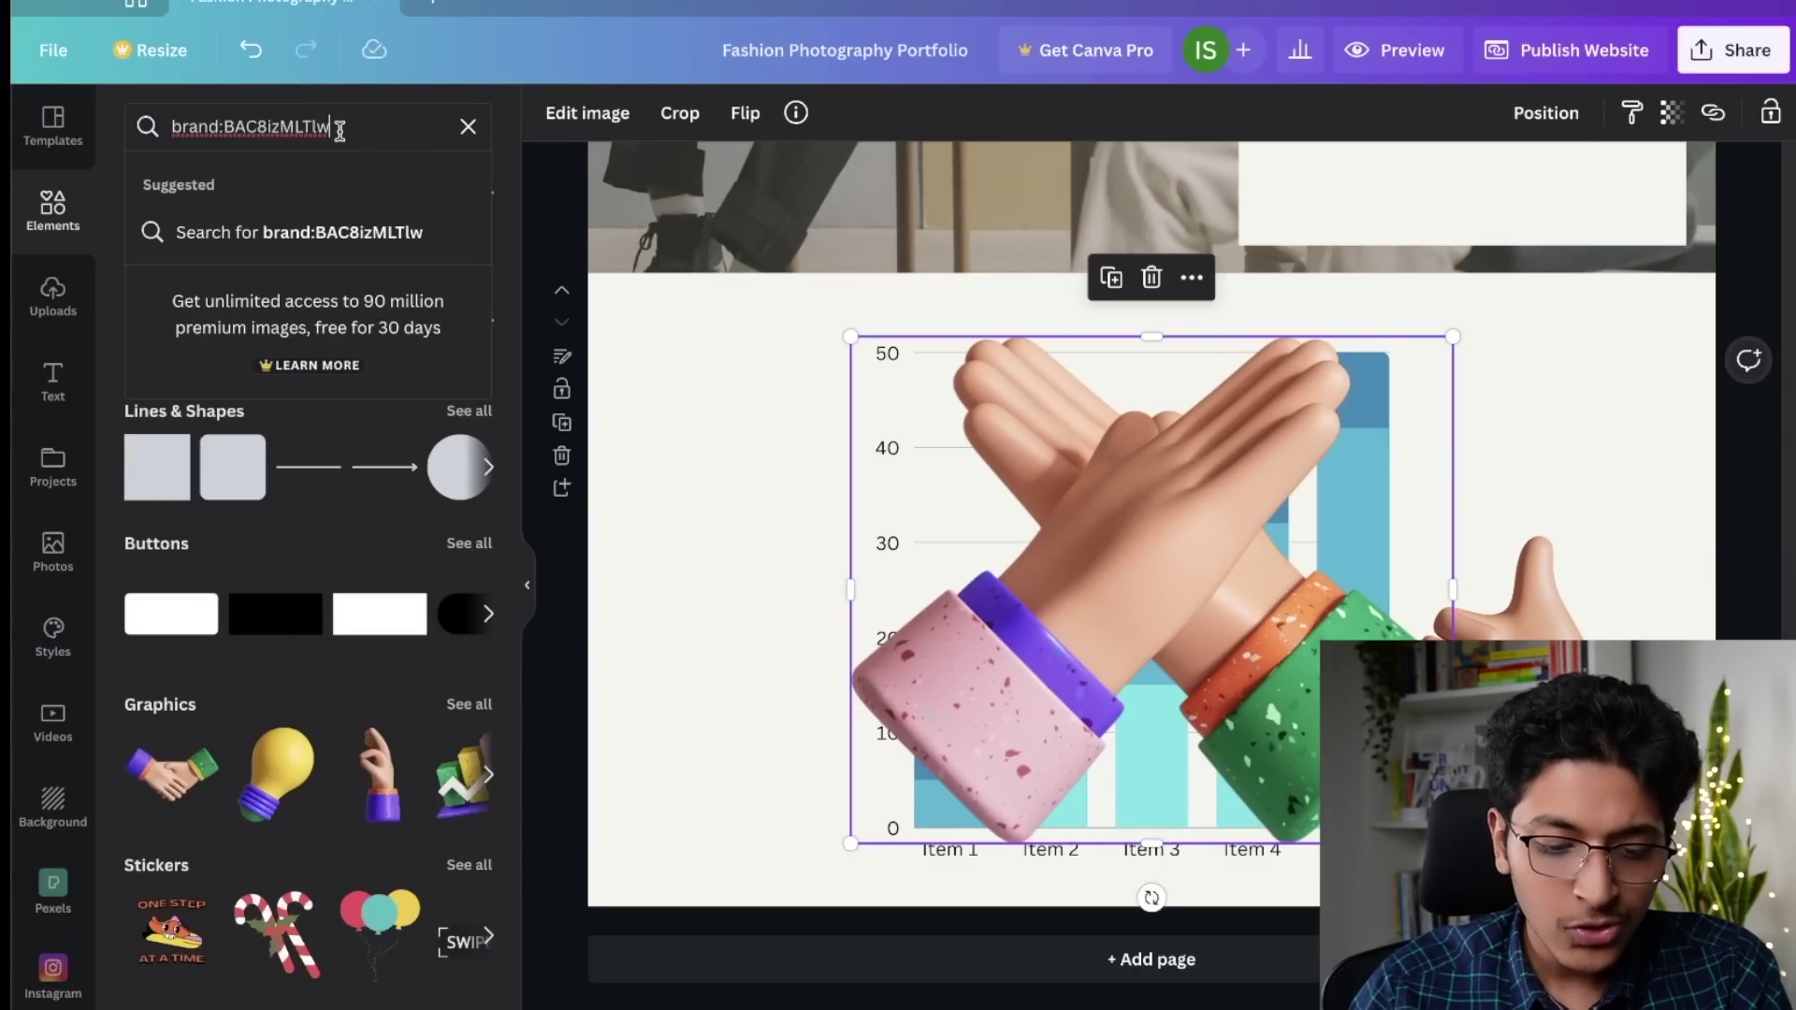
pyautogui.press('Return')
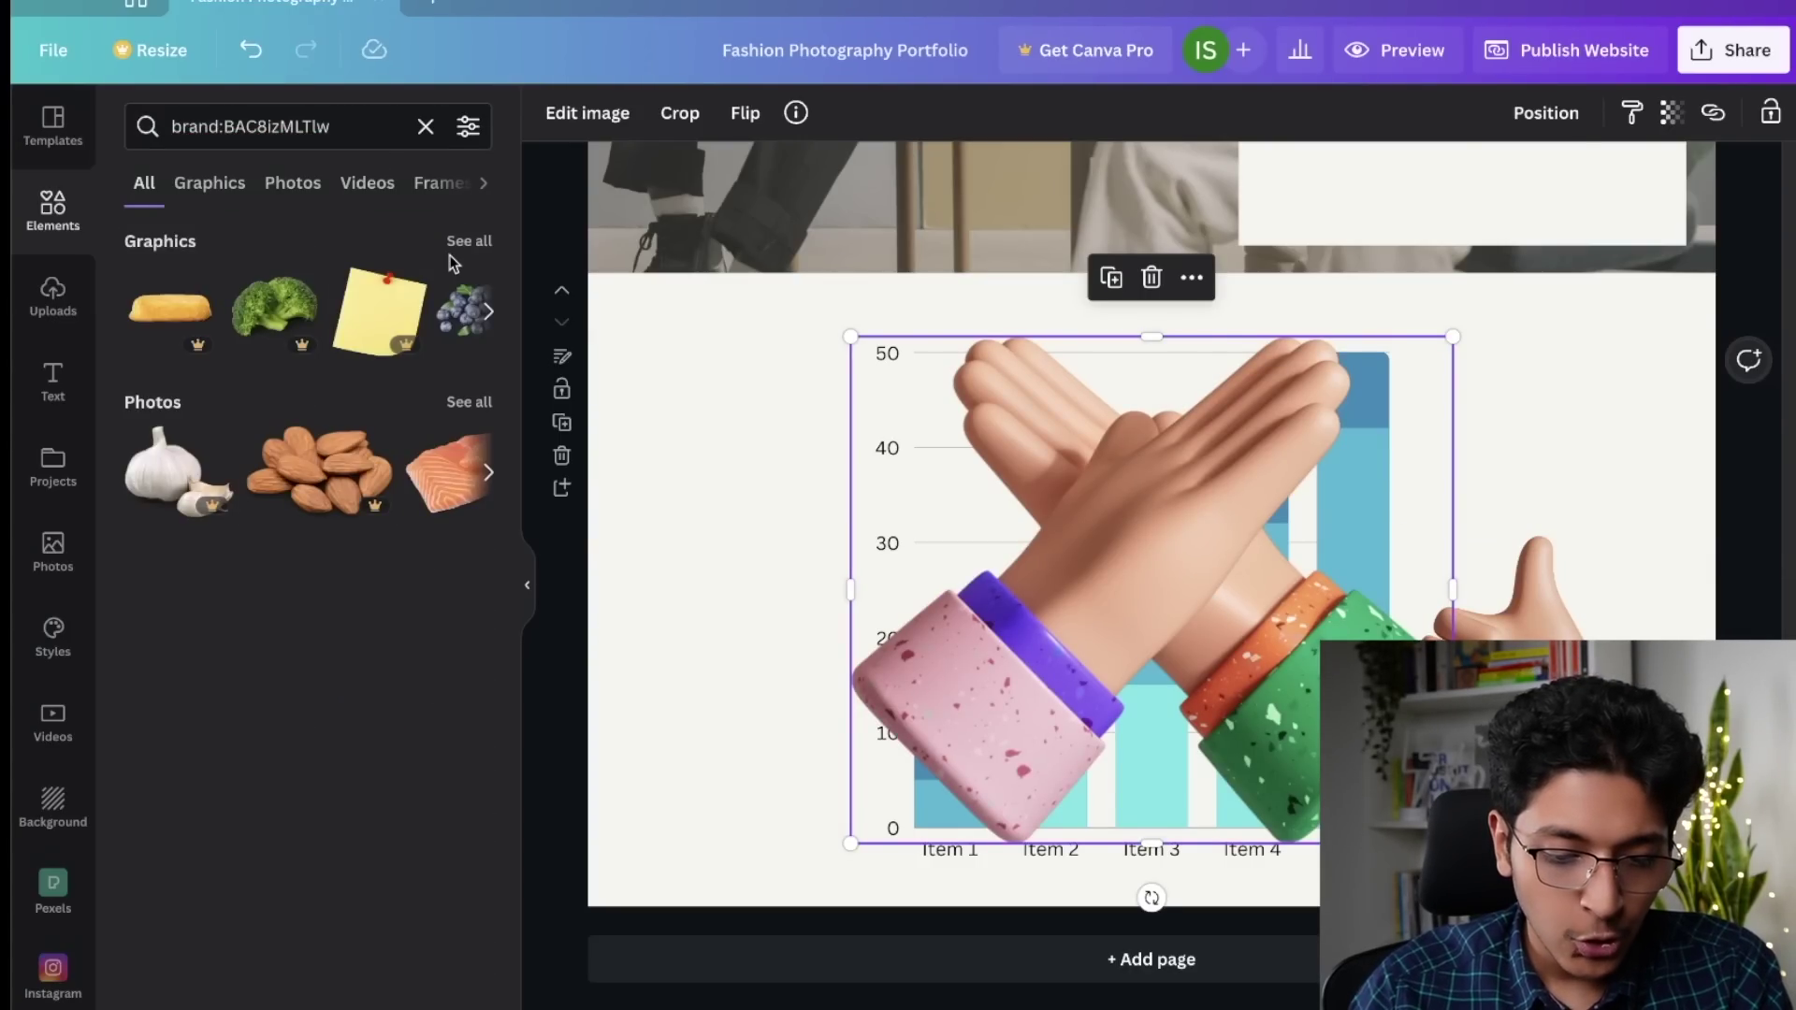
pyautogui.click(466, 242)
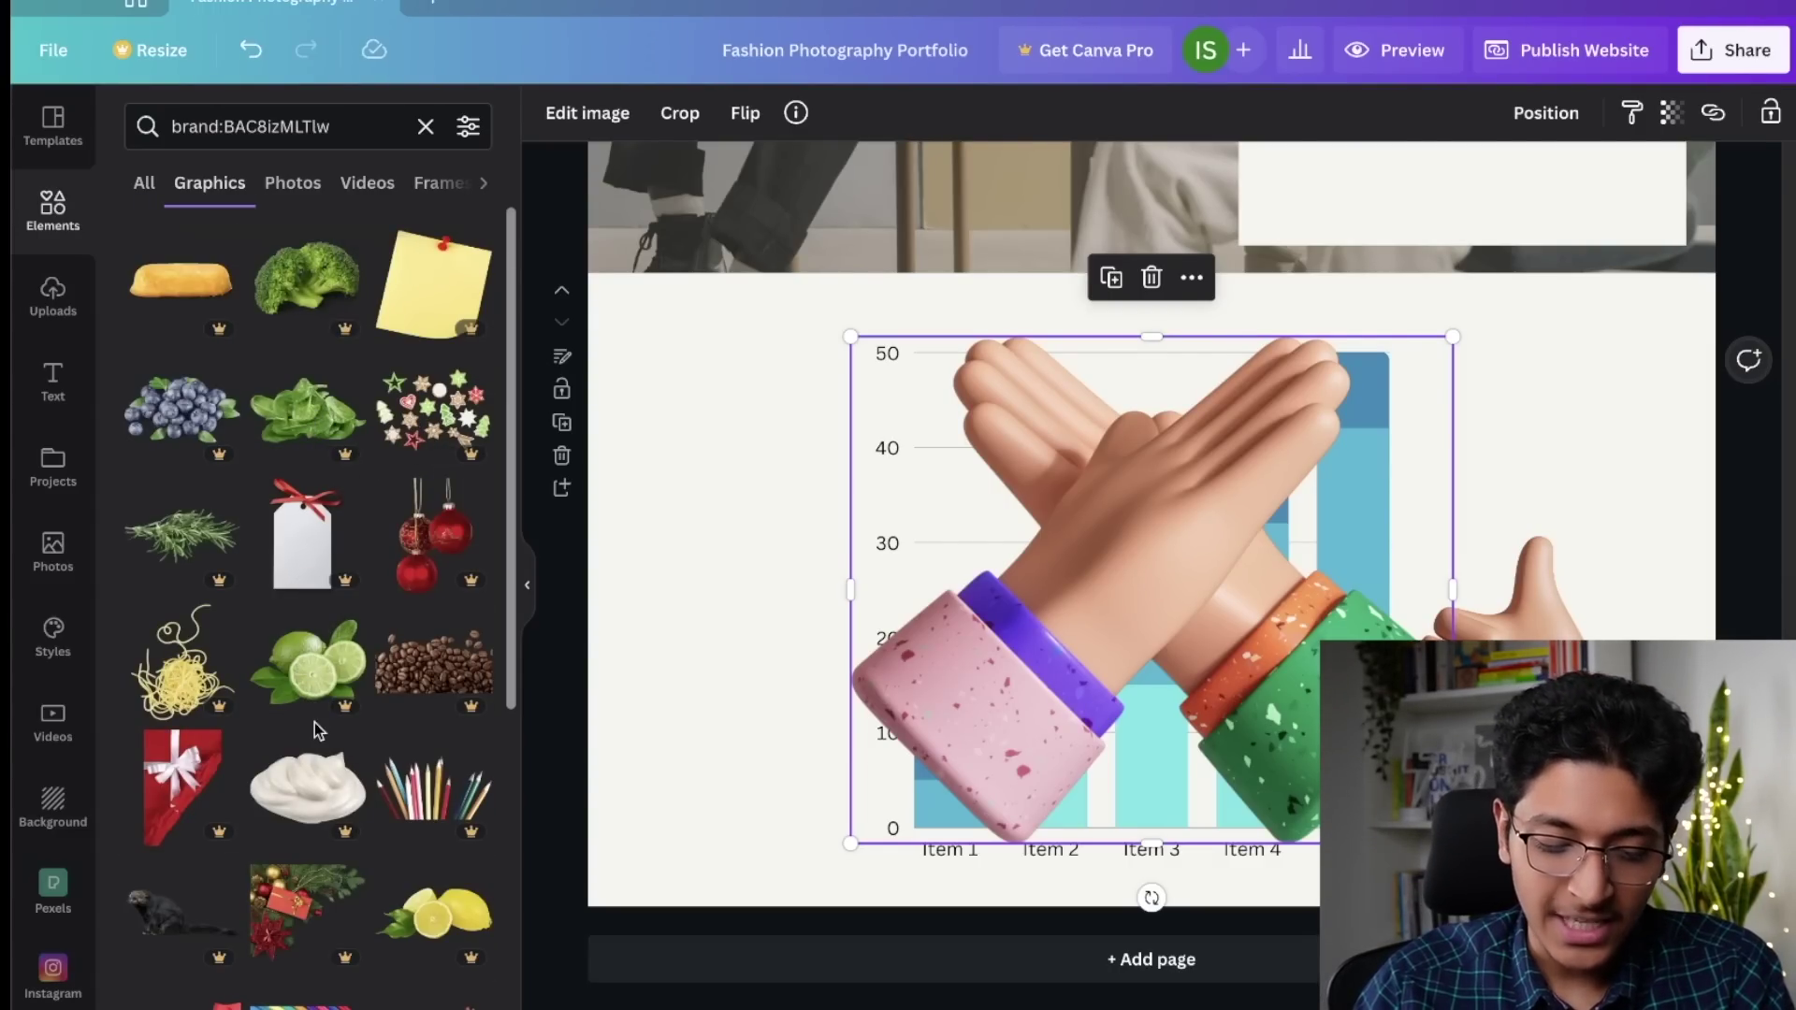
pyautogui.scroll(-10, 315, 722)
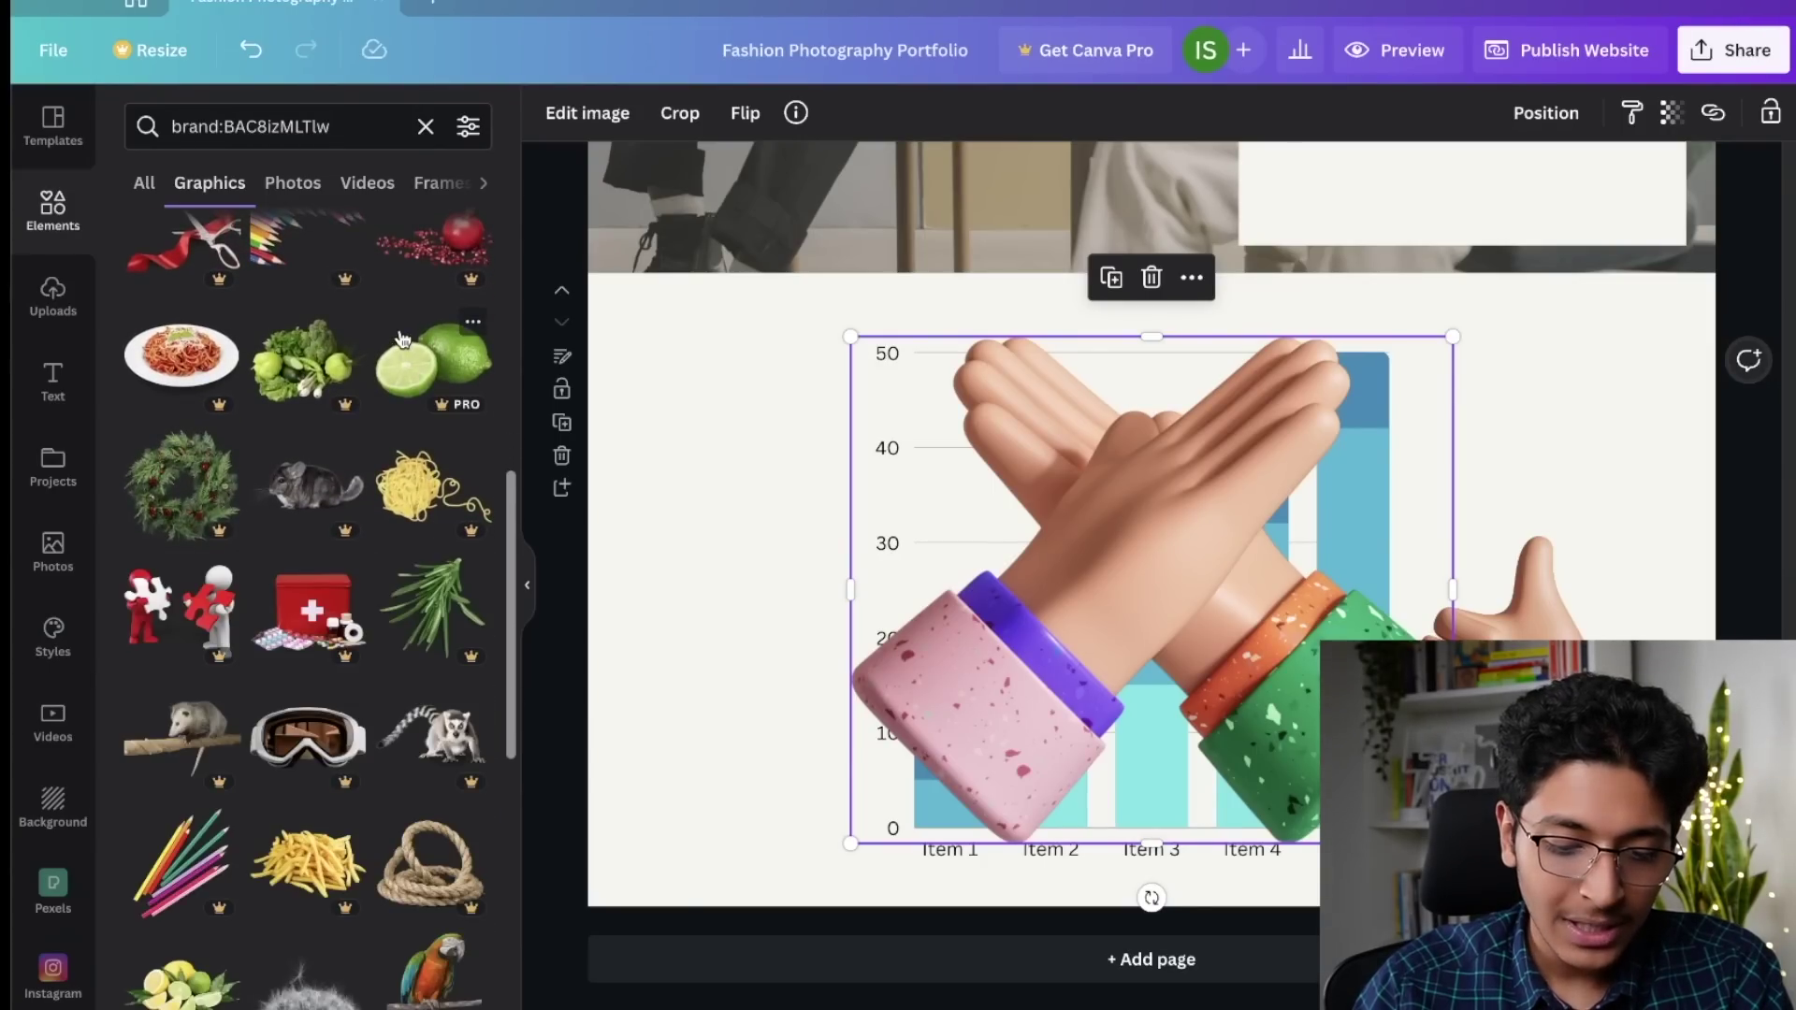
# Step: Try graphics from the brand results, deleting the businessman and red-phone businessman again
pyautogui.moveTo(433, 361); pyautogui.dragTo(1125, 545)
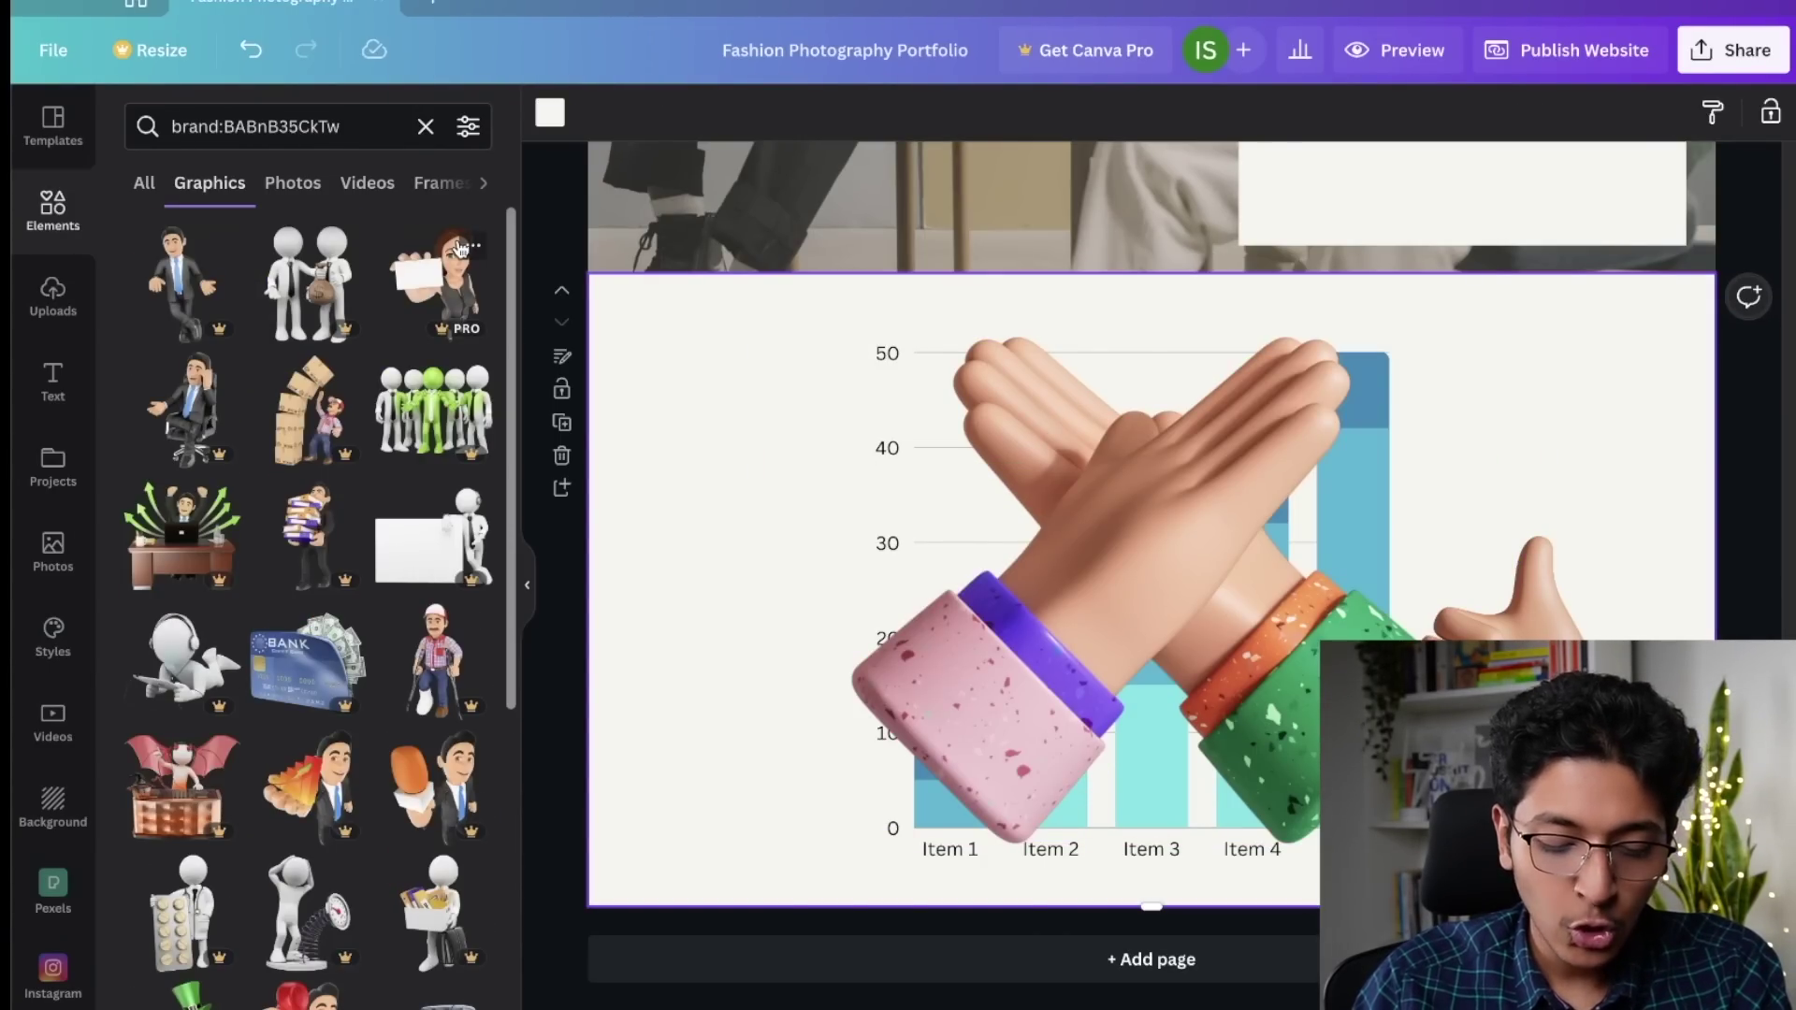
pyautogui.click(182, 280)
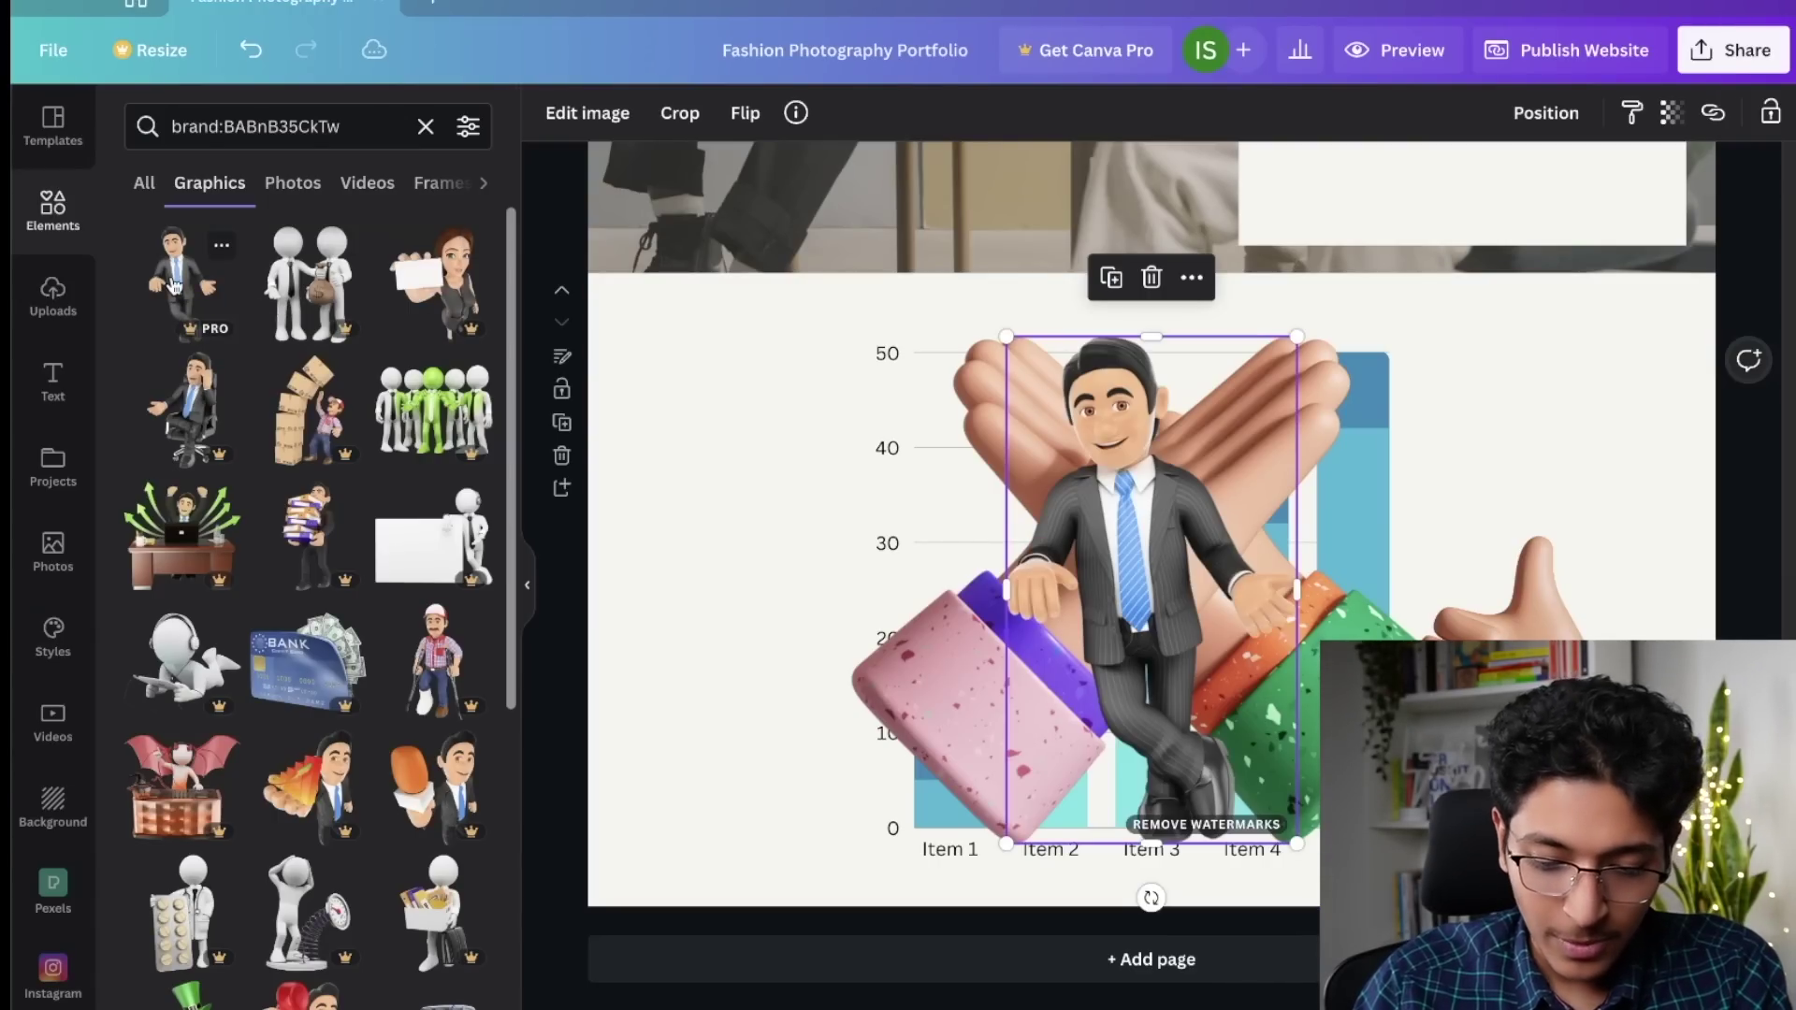
pyautogui.press('Delete')
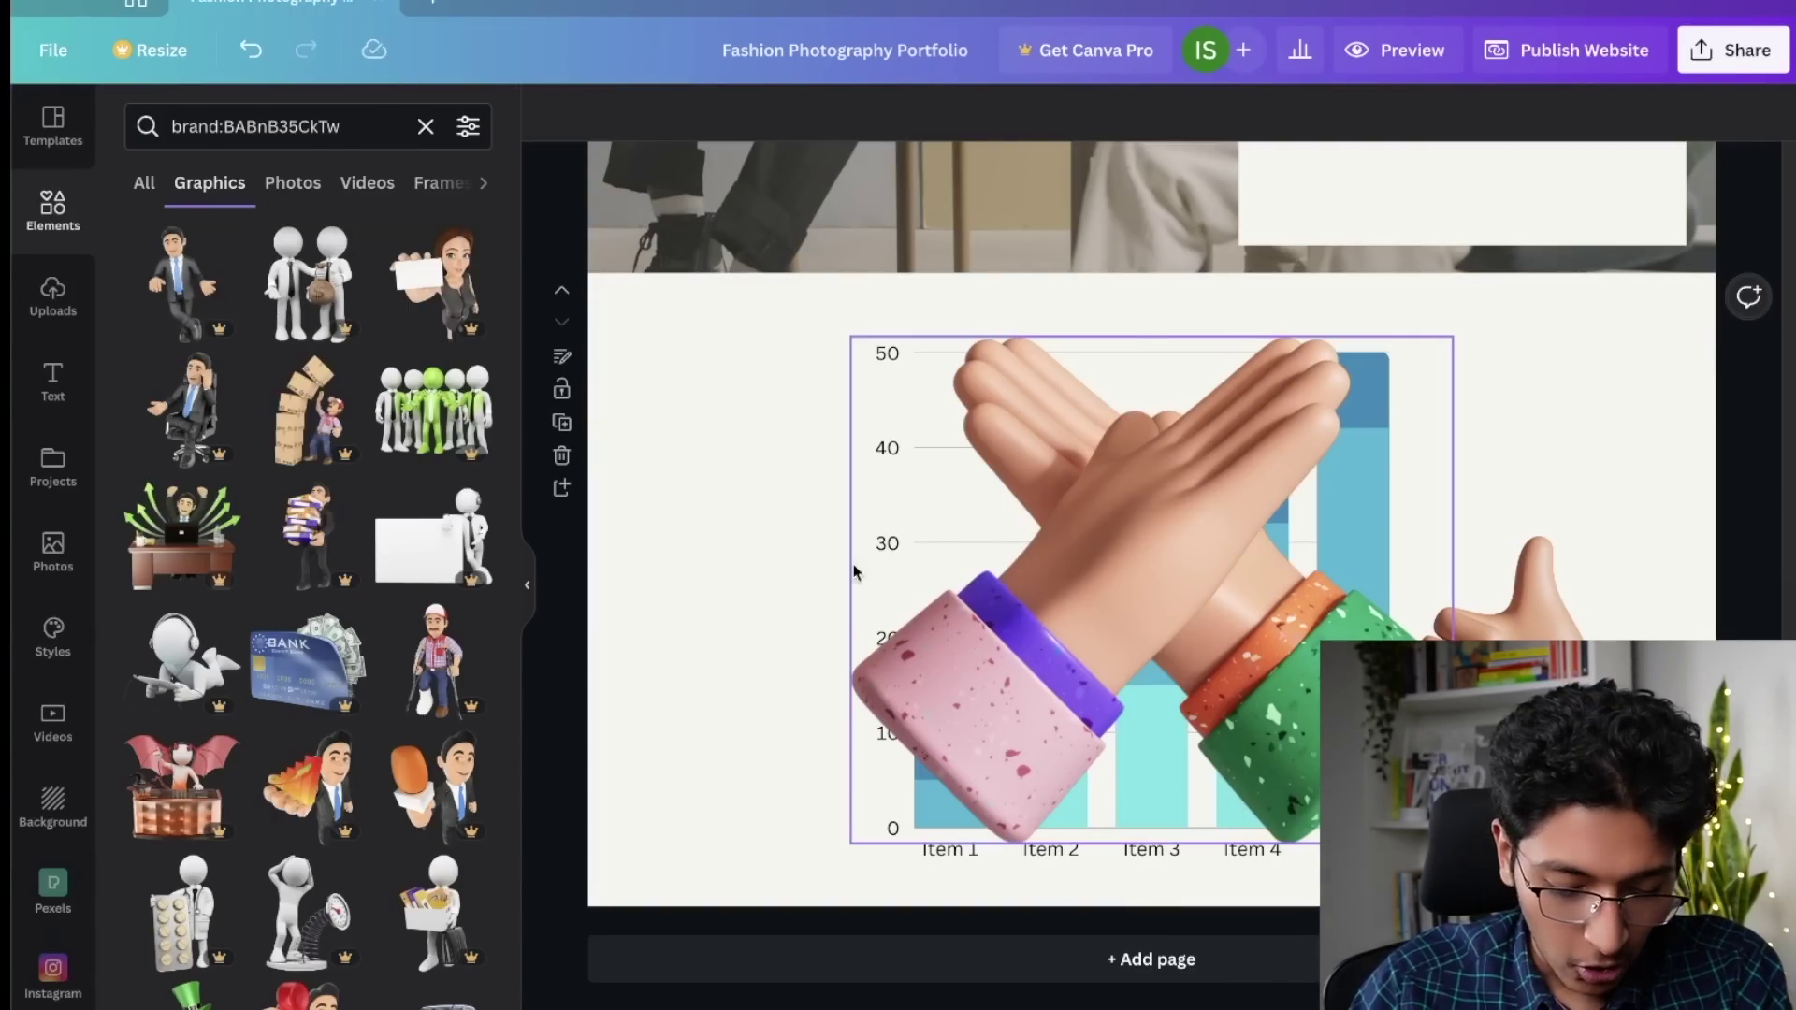
pyautogui.scroll(-3, 279, 723)
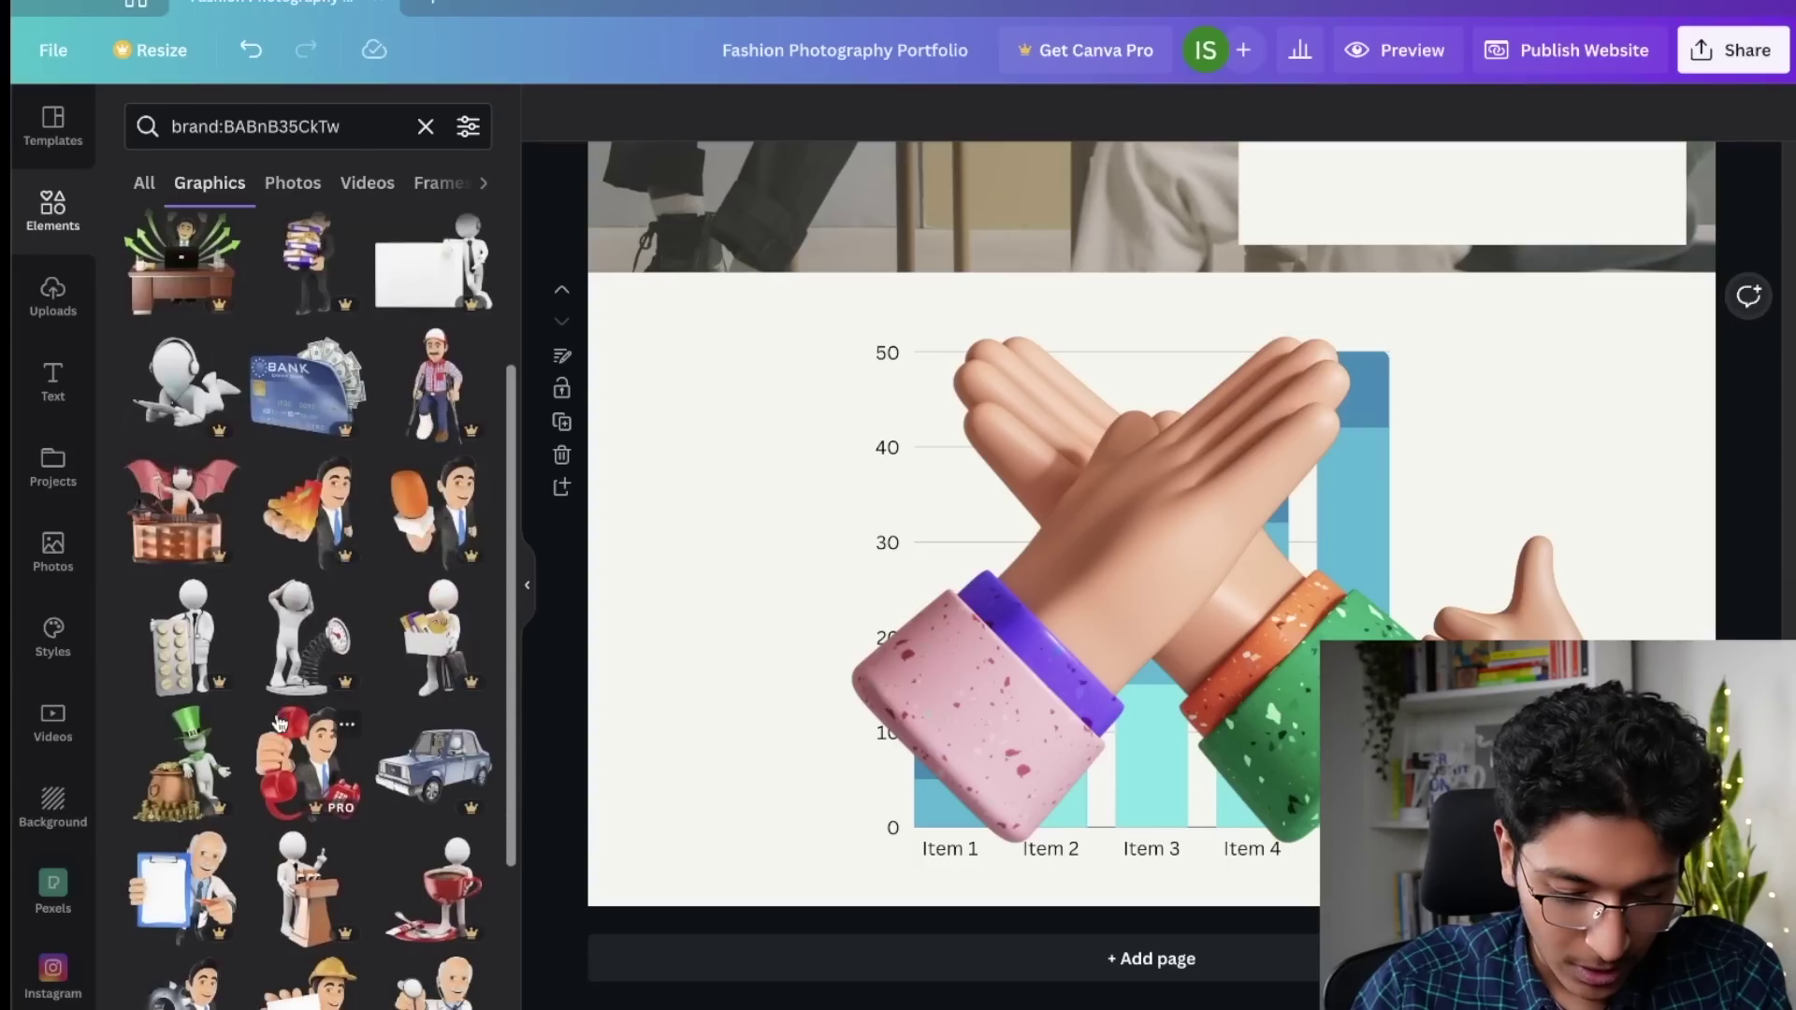
pyautogui.click(297, 772)
pyautogui.press('Delete')
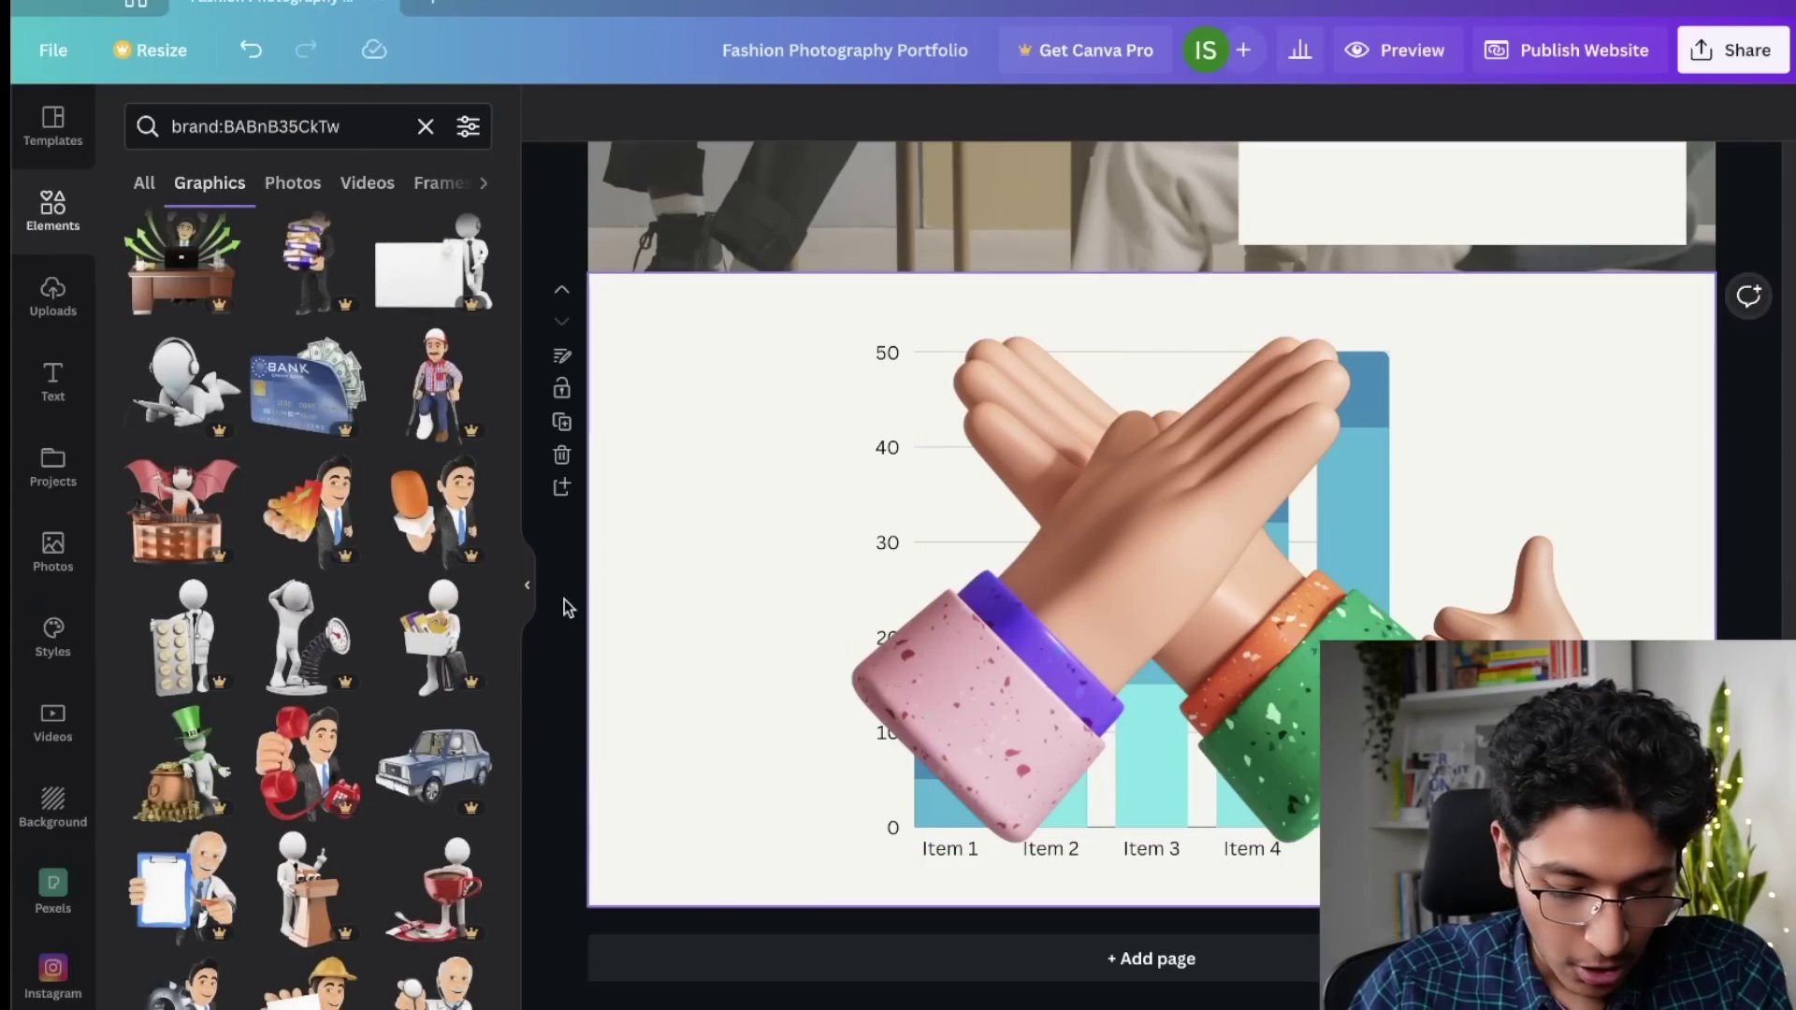
pyautogui.scroll(-15, 355, 674)
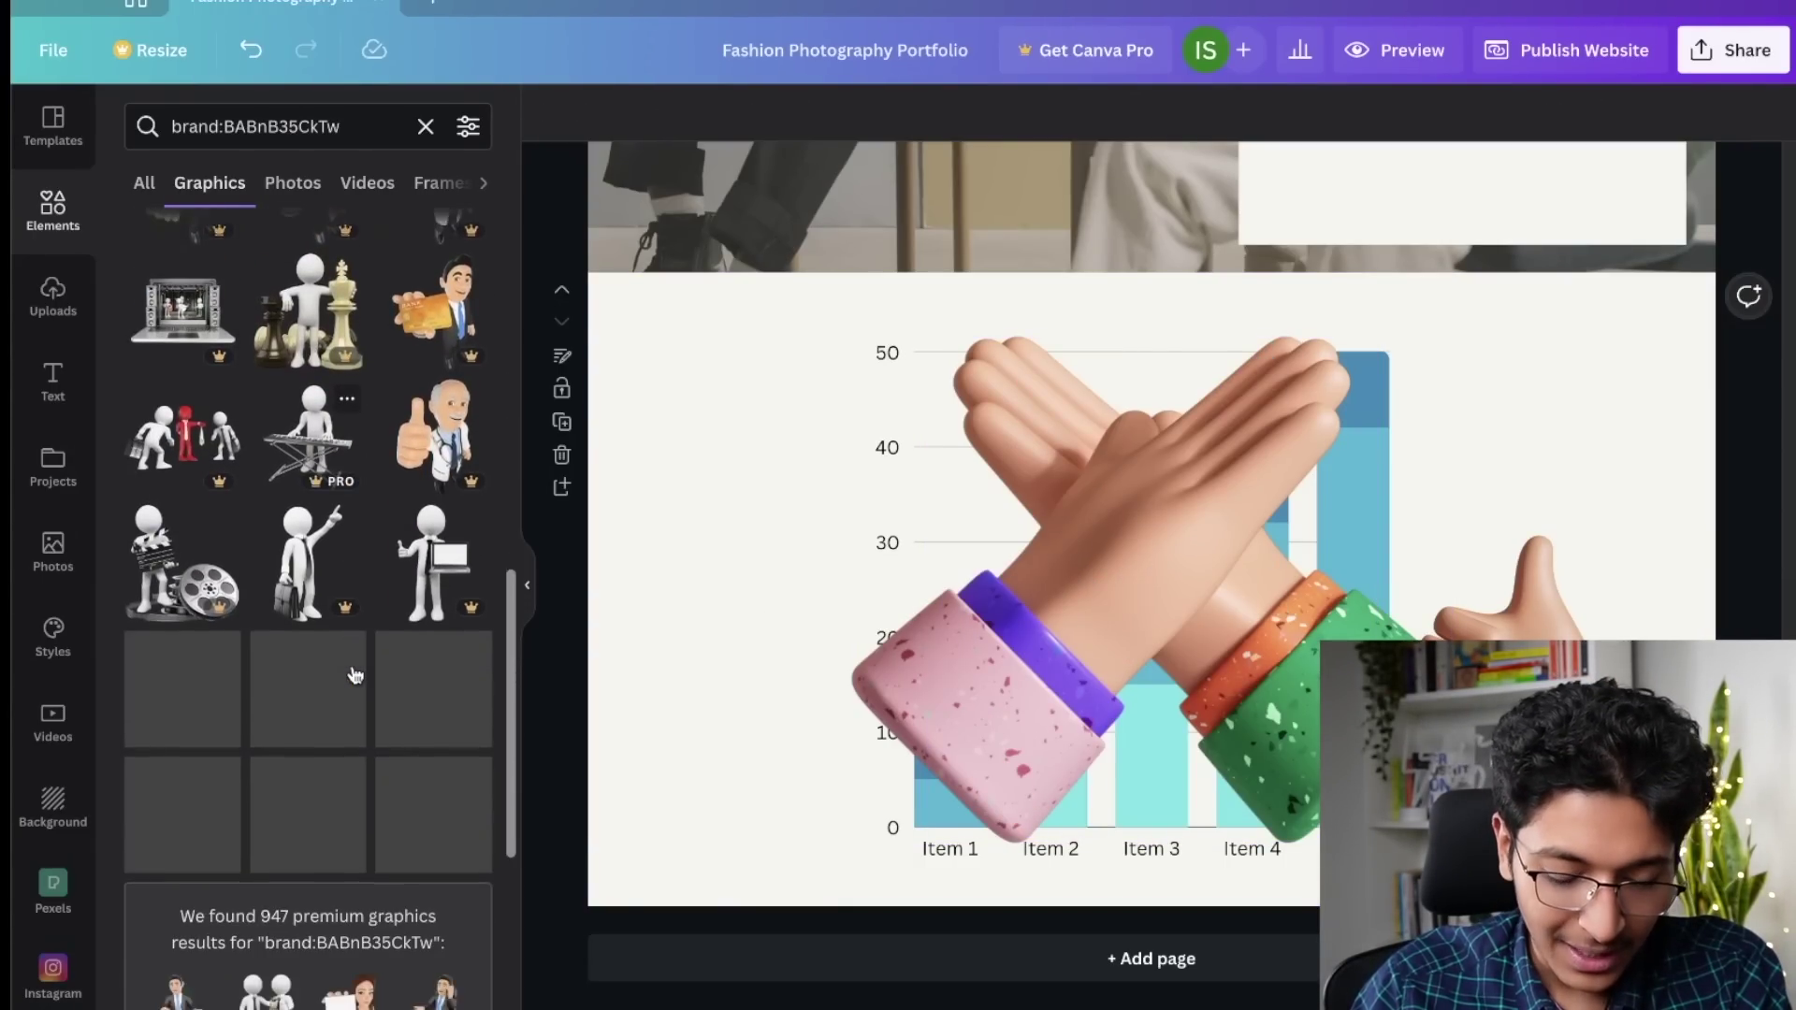
pyautogui.scroll(-5, 354, 674)
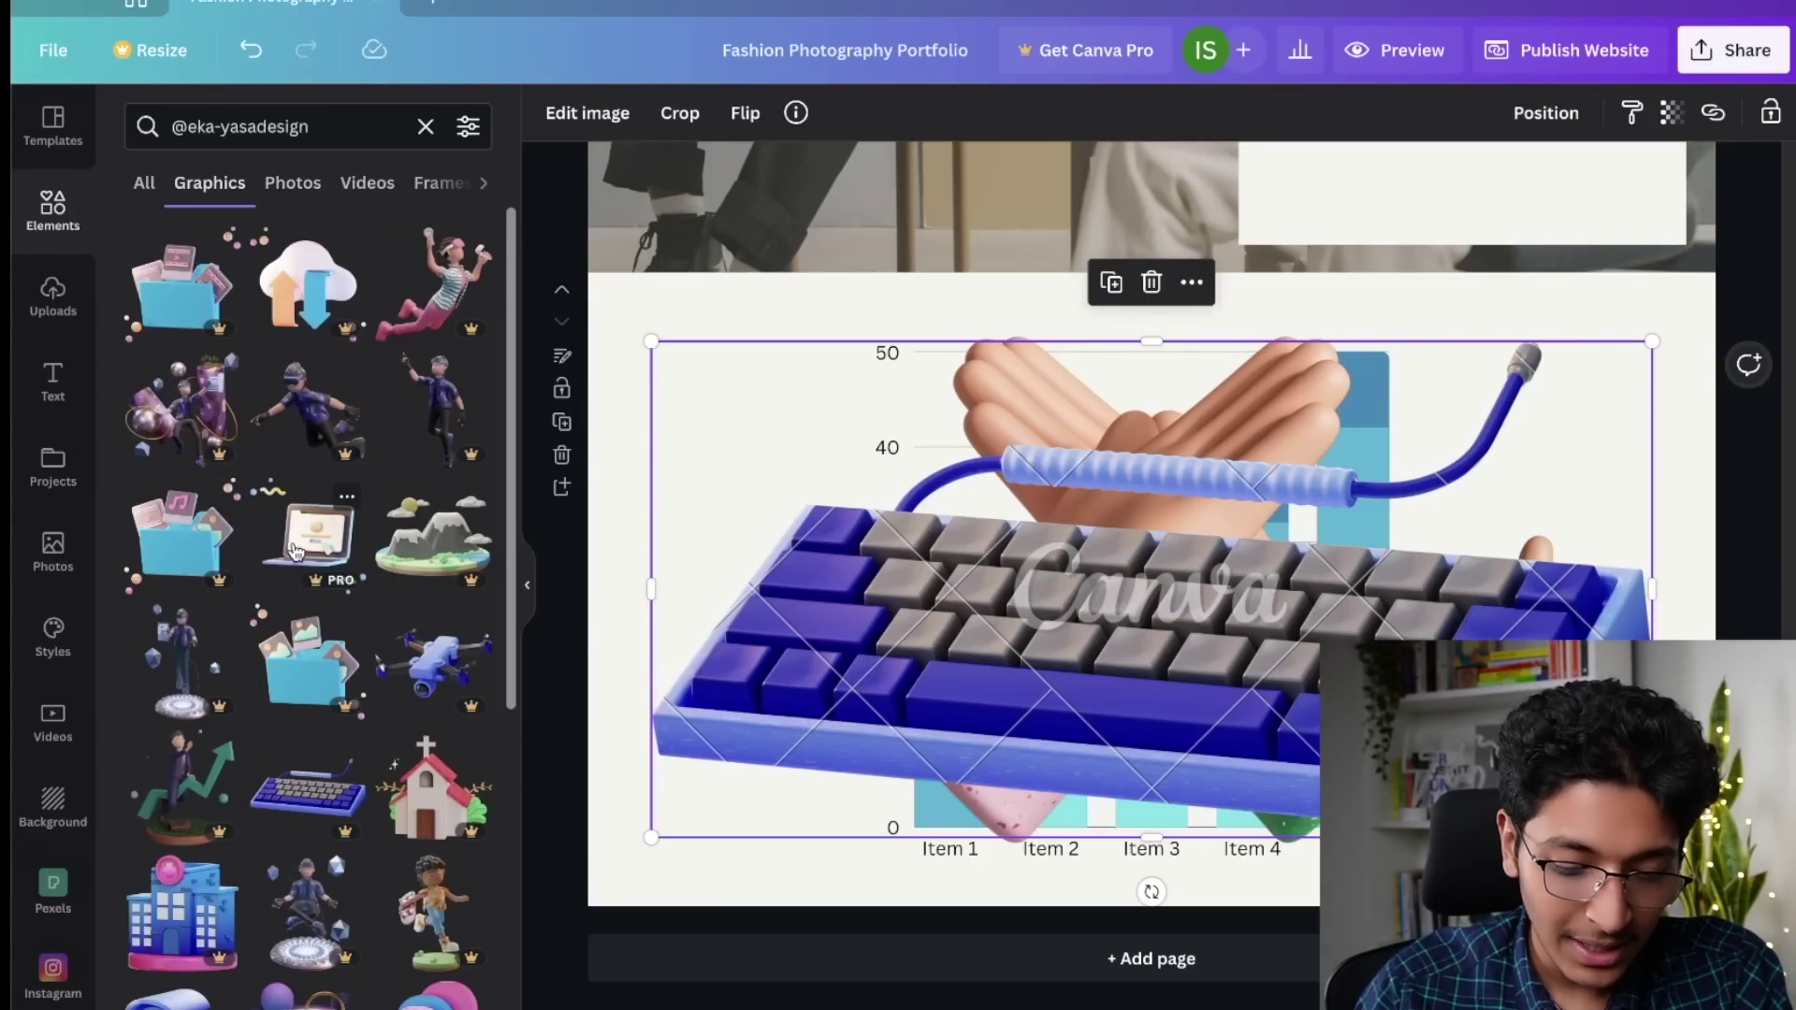
# Step: Add the laptop, flying VR-person and chocolate cake 3D graphics to the chart page
pyautogui.click(335, 533)
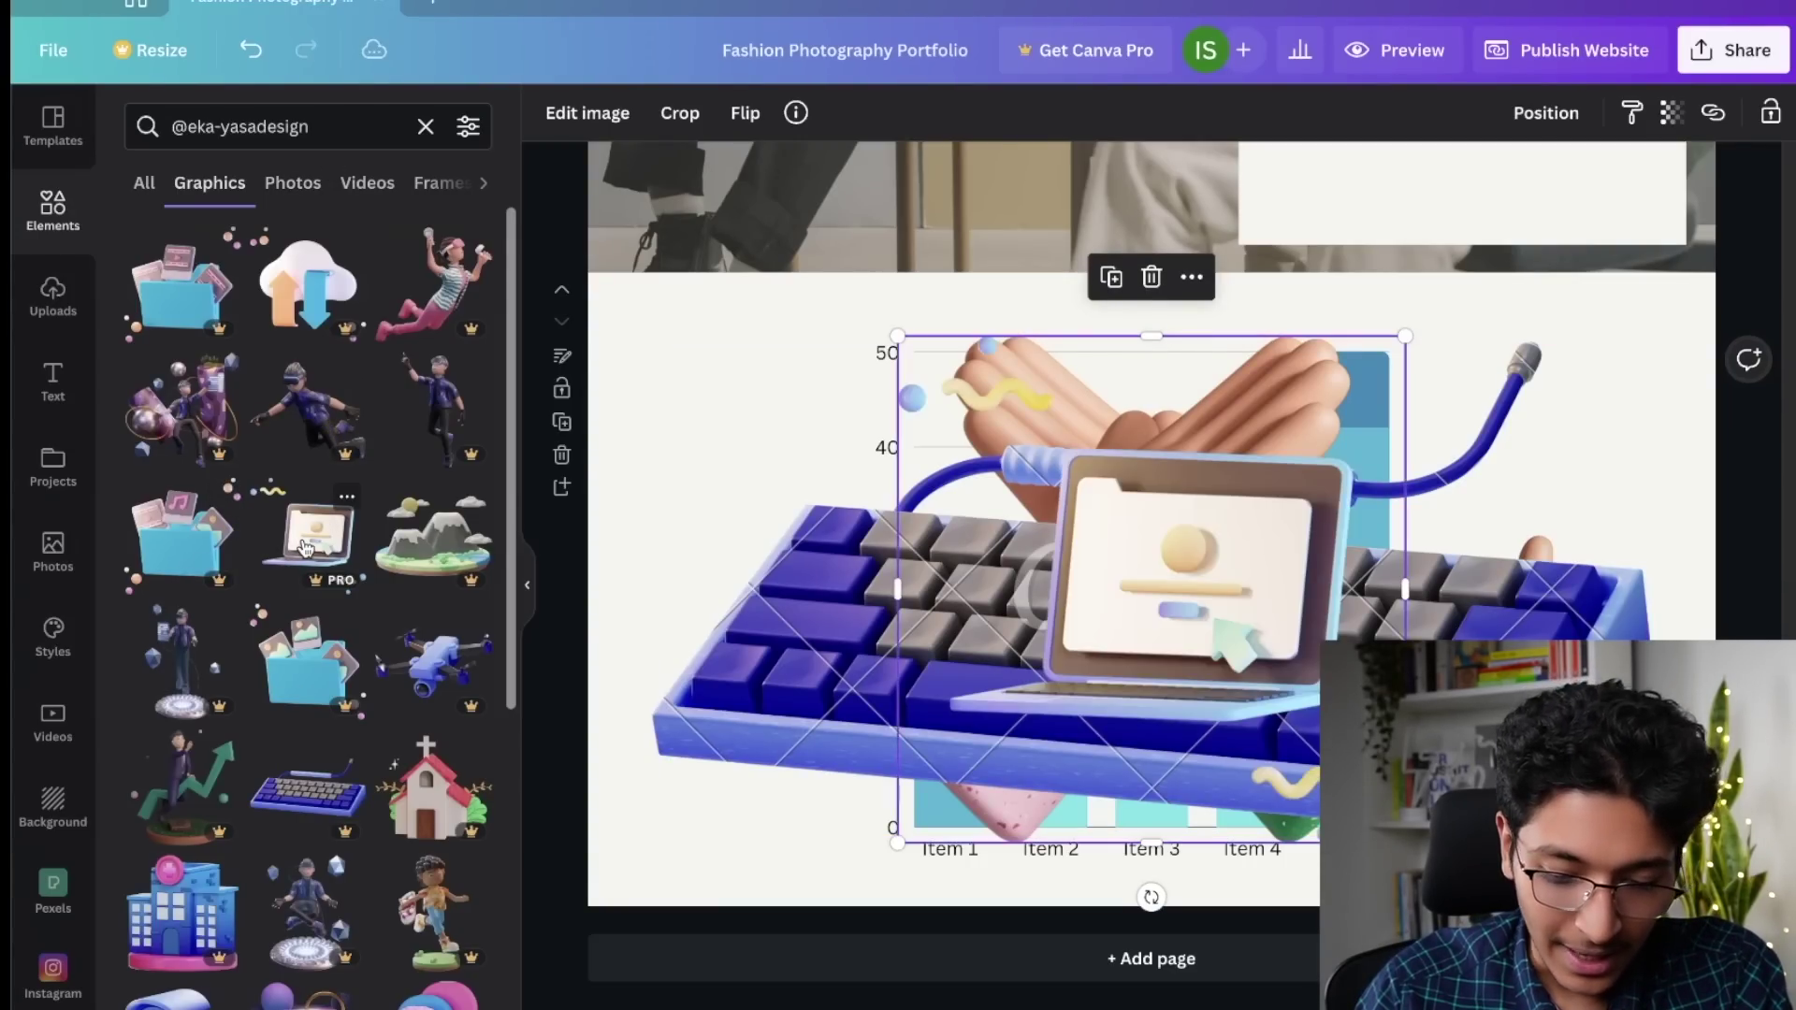
pyautogui.click(441, 281)
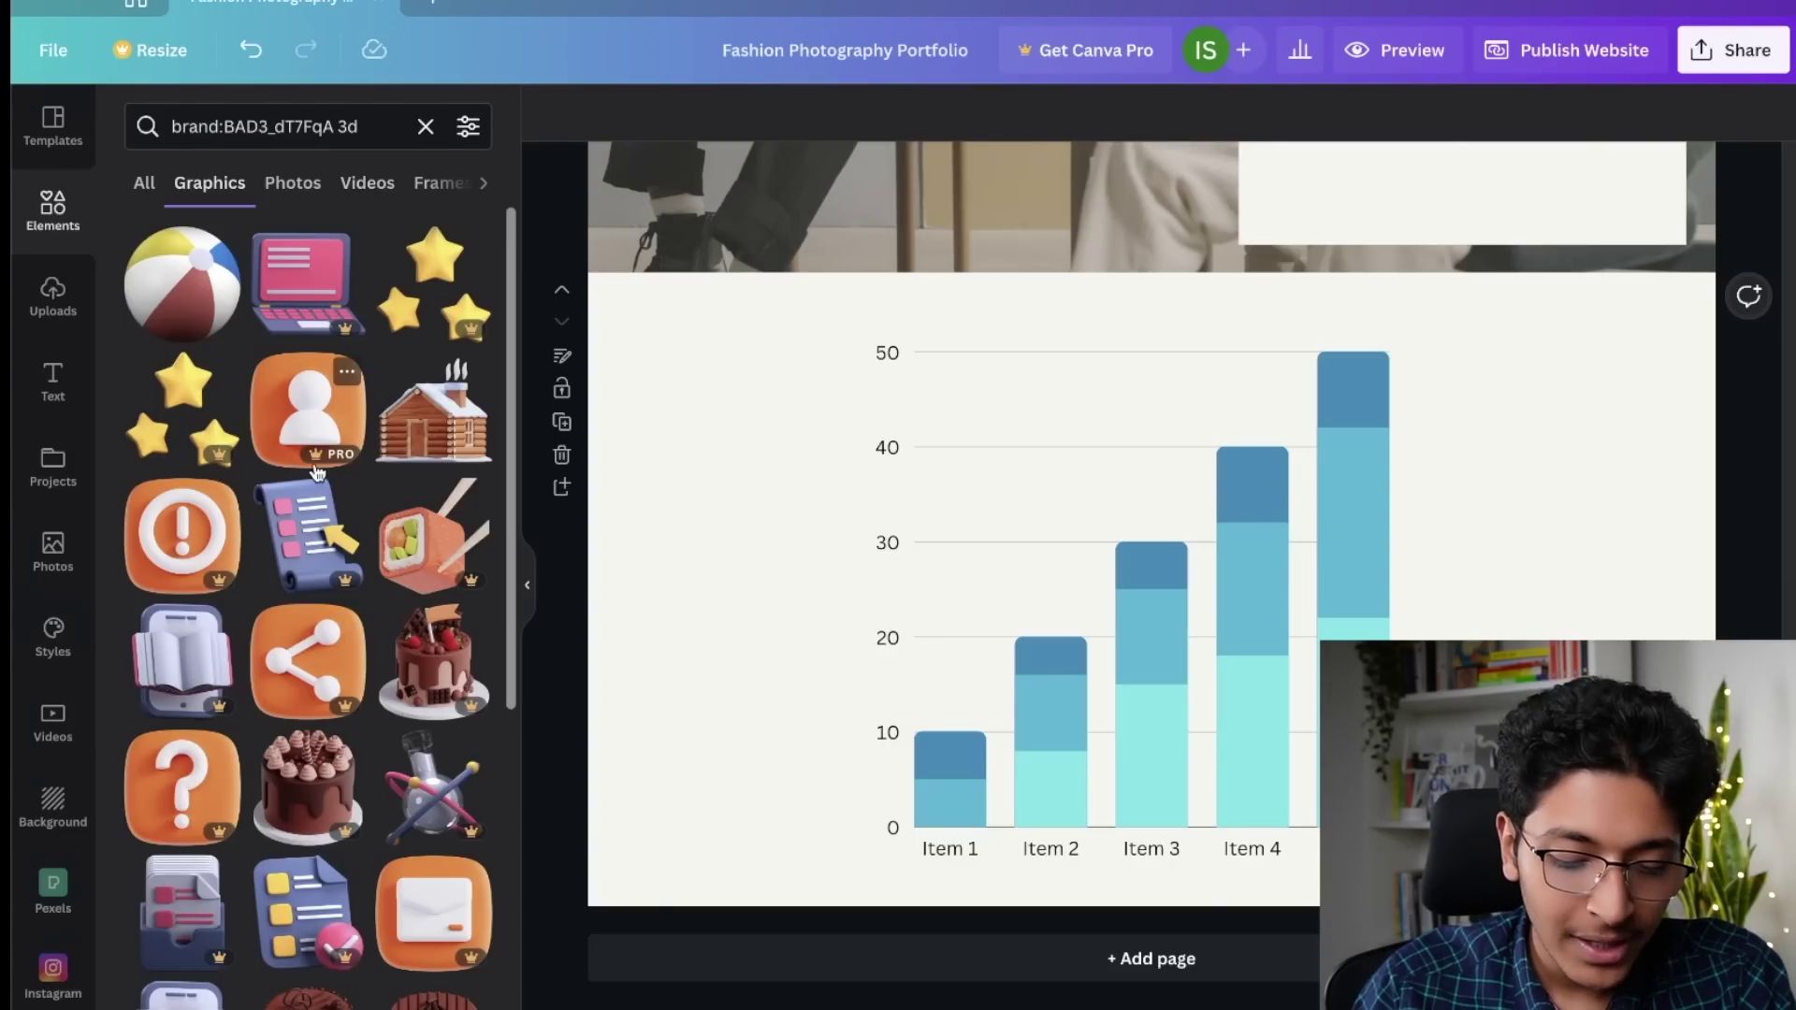
pyautogui.click(317, 790)
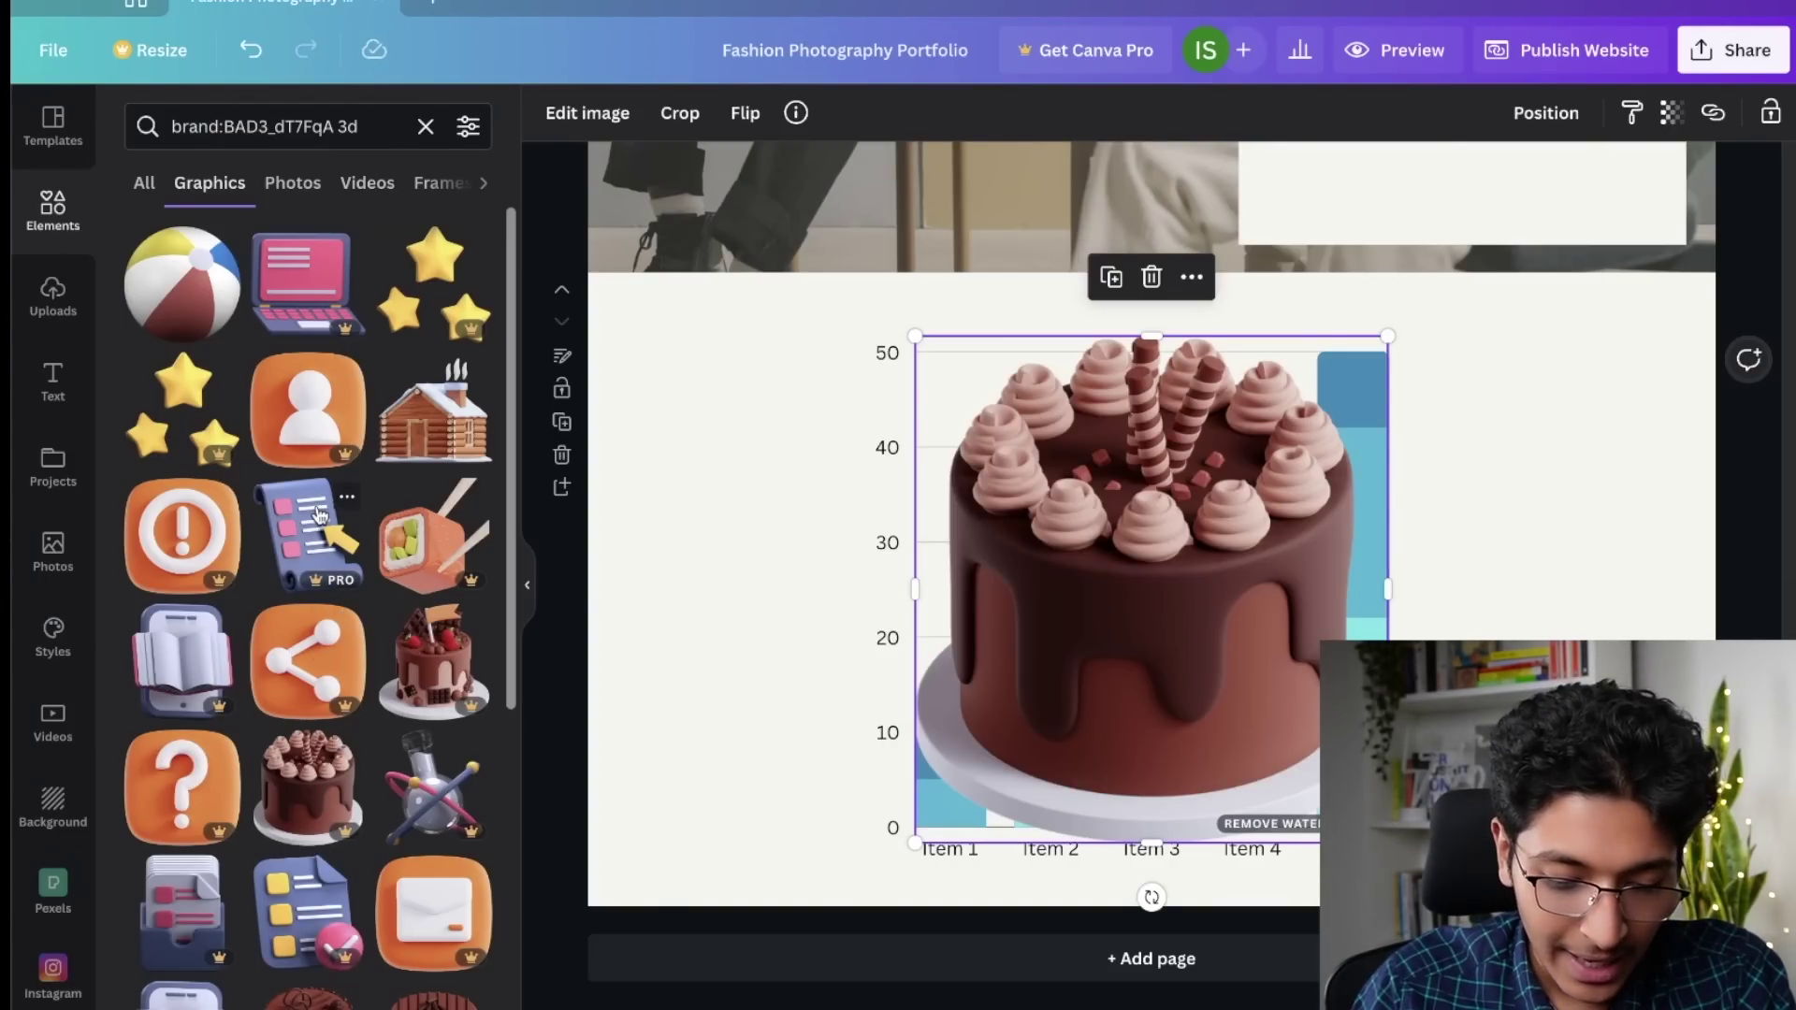
pyautogui.scroll(-5, 437, 615)
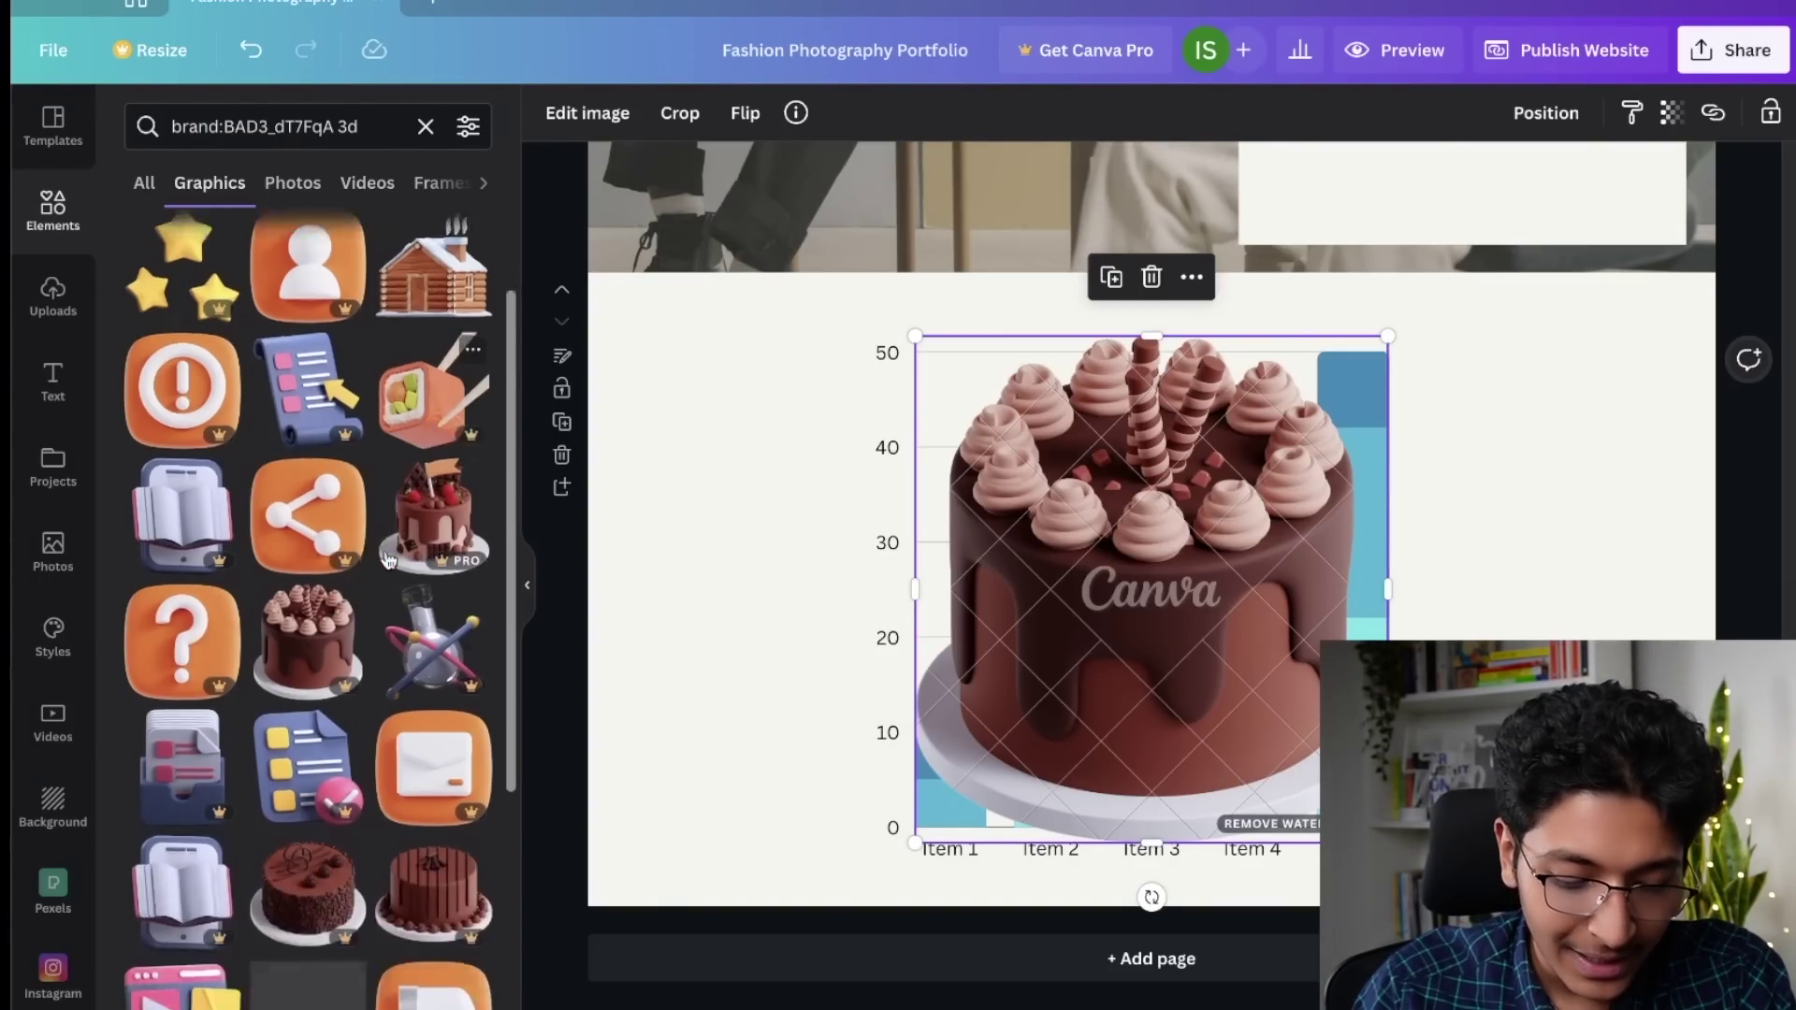
pyautogui.scroll(-10, 436, 616)
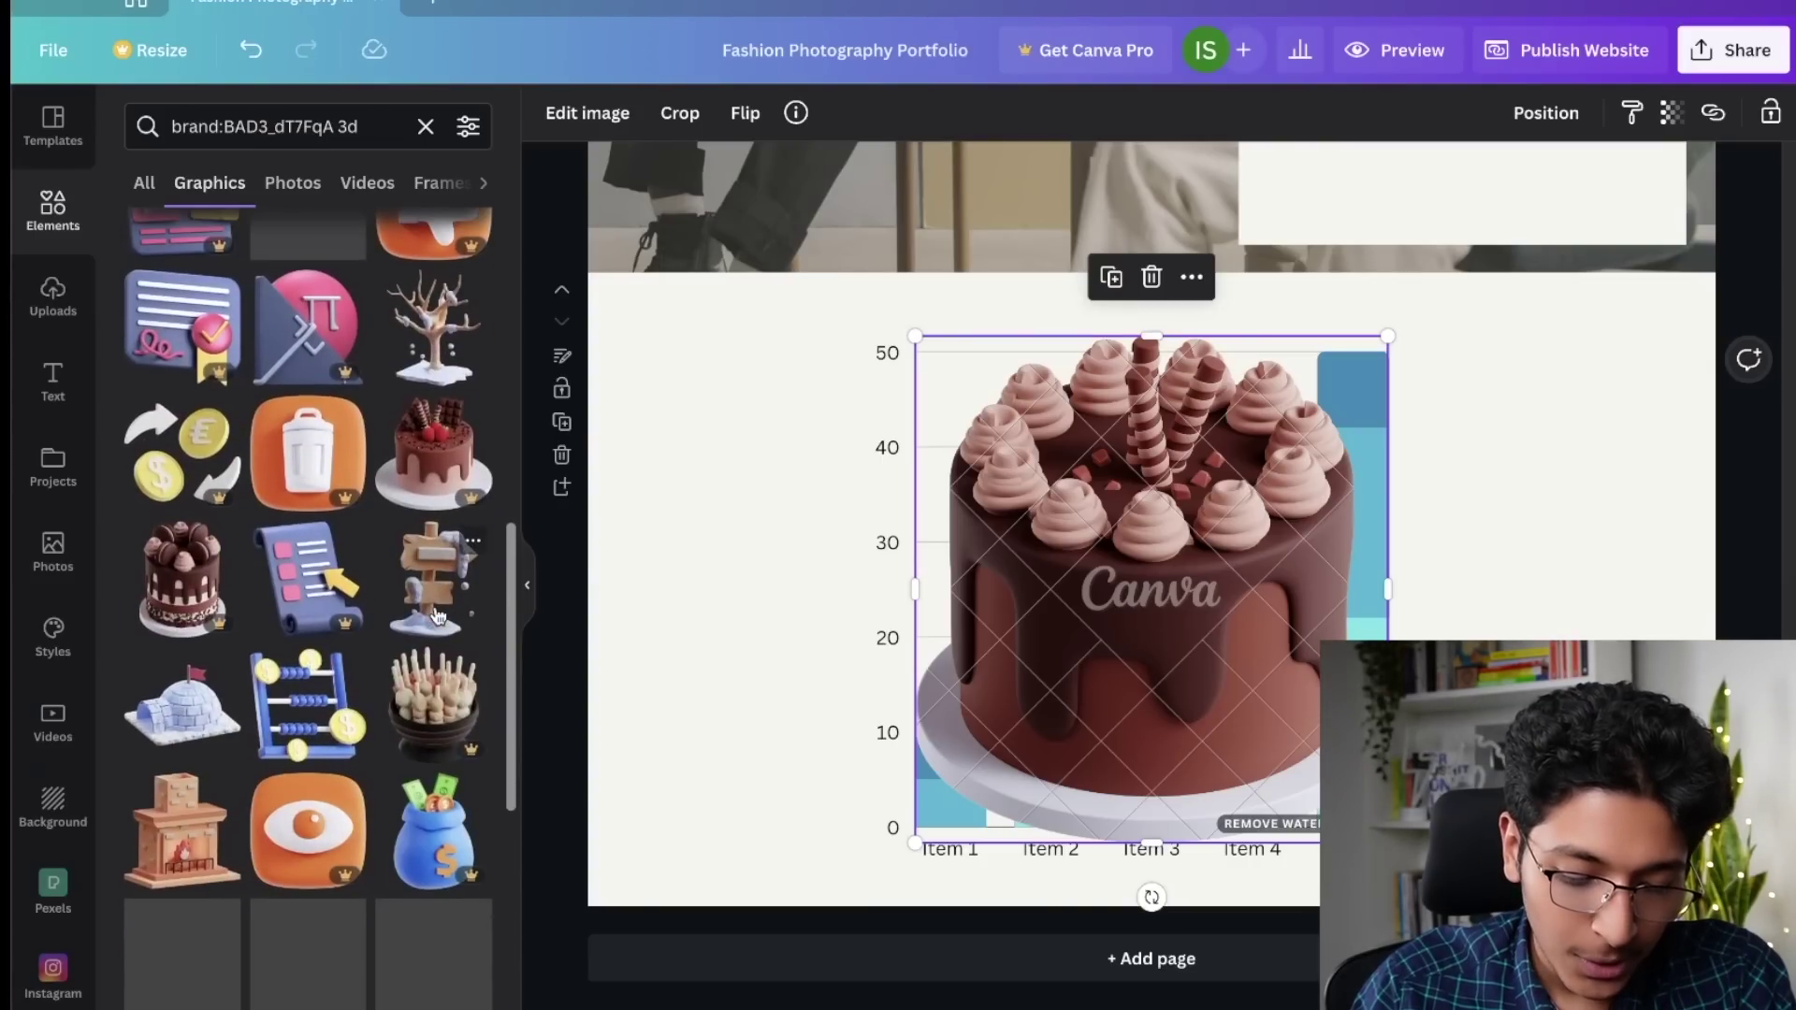
pyautogui.scroll(-1, 436, 615)
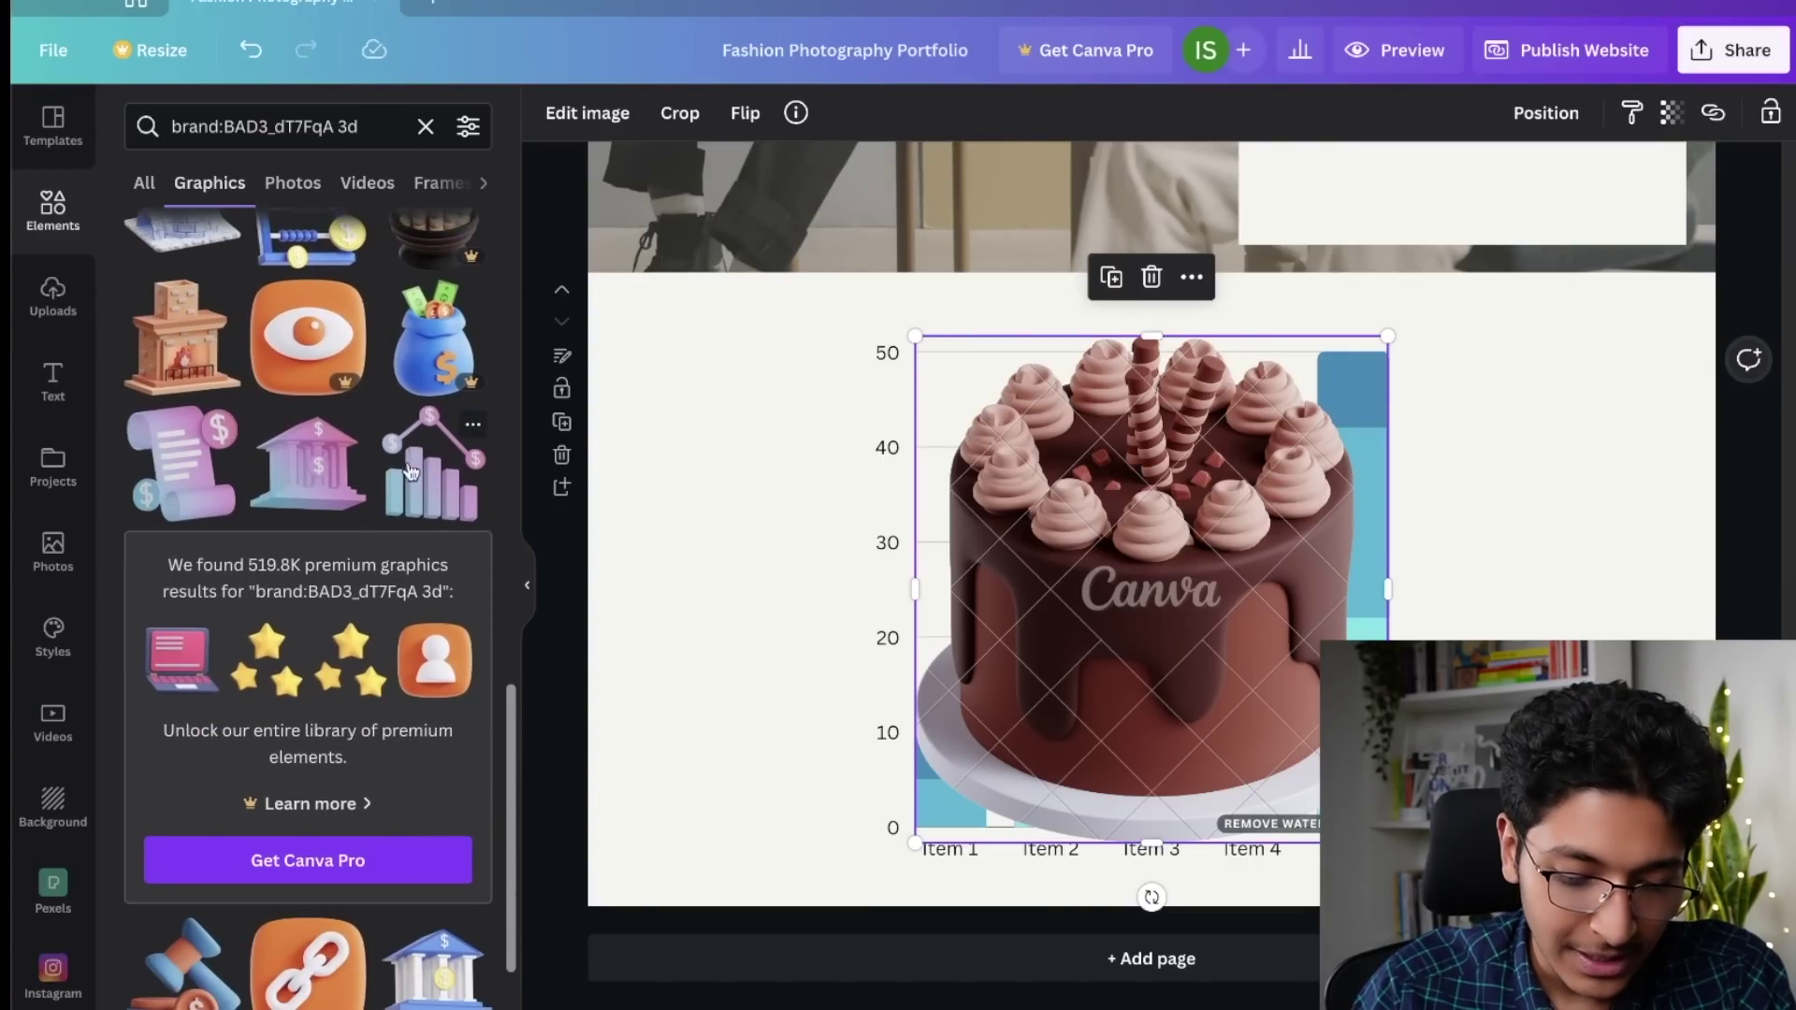
# Step: Add the 3D bank and igloo graphics over the bar chart
pyautogui.click(314, 483)
pyautogui.scroll(3, 292, 414)
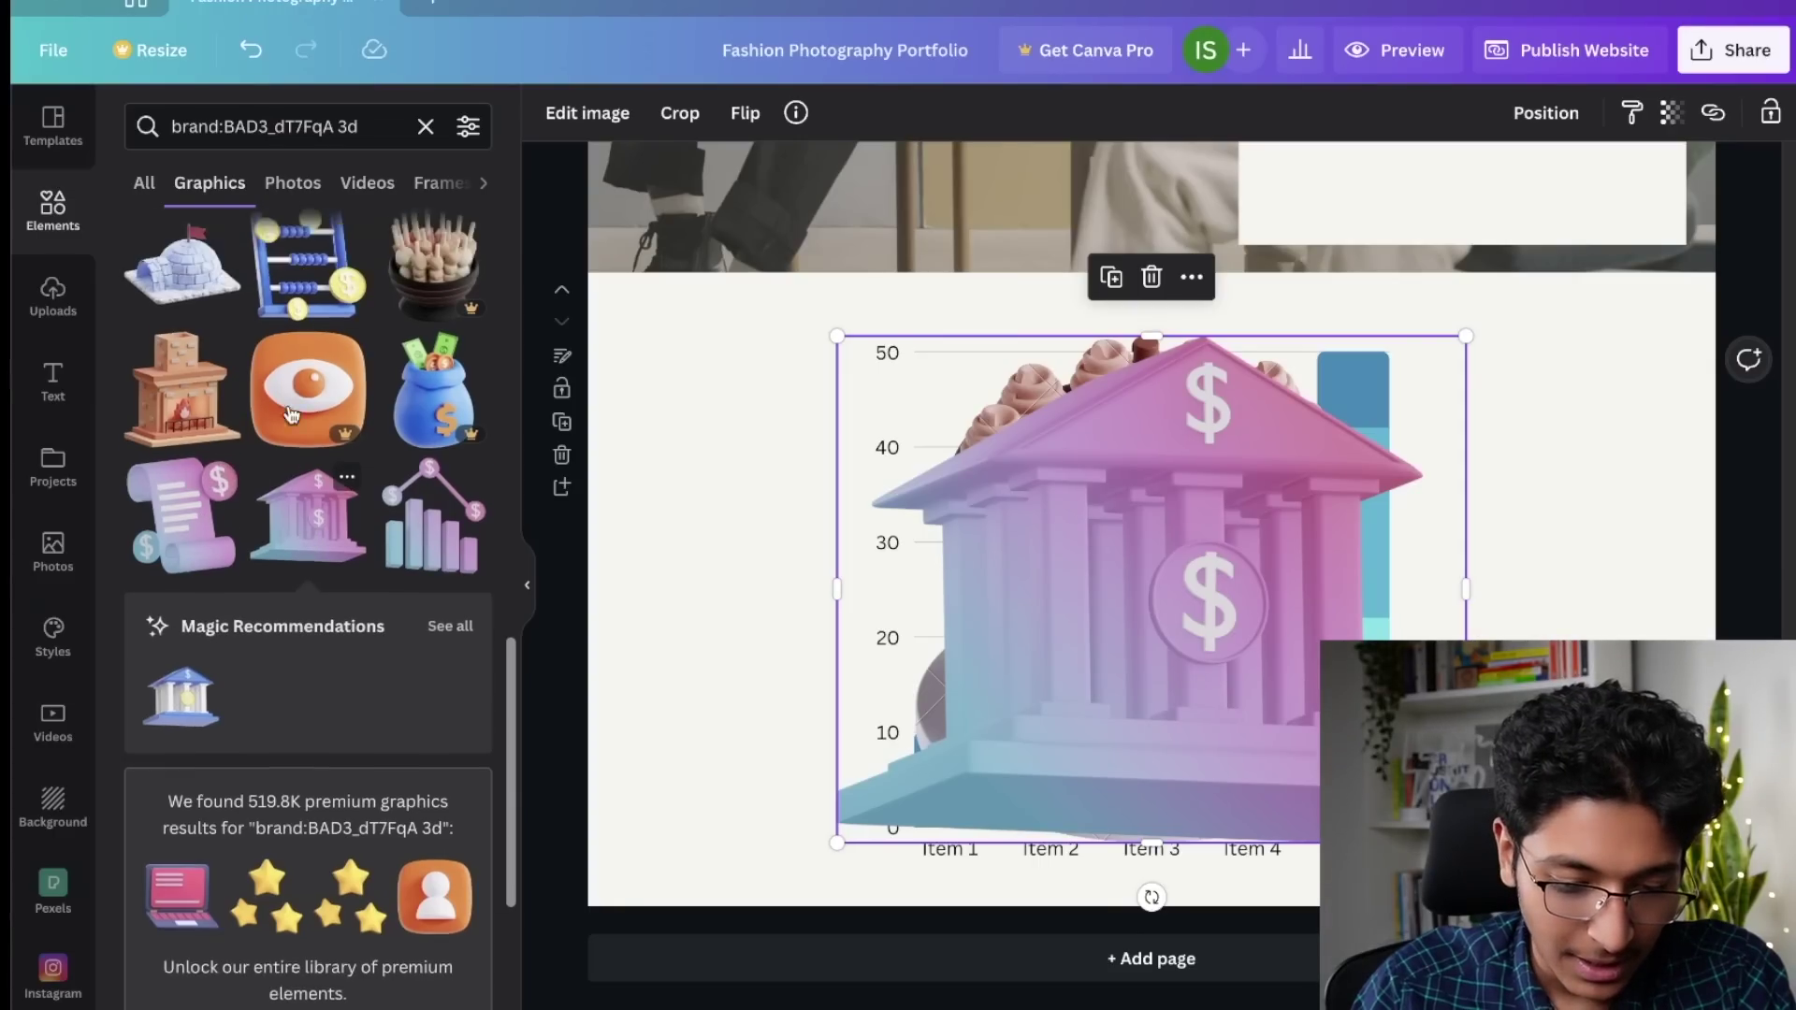
pyautogui.click(183, 486)
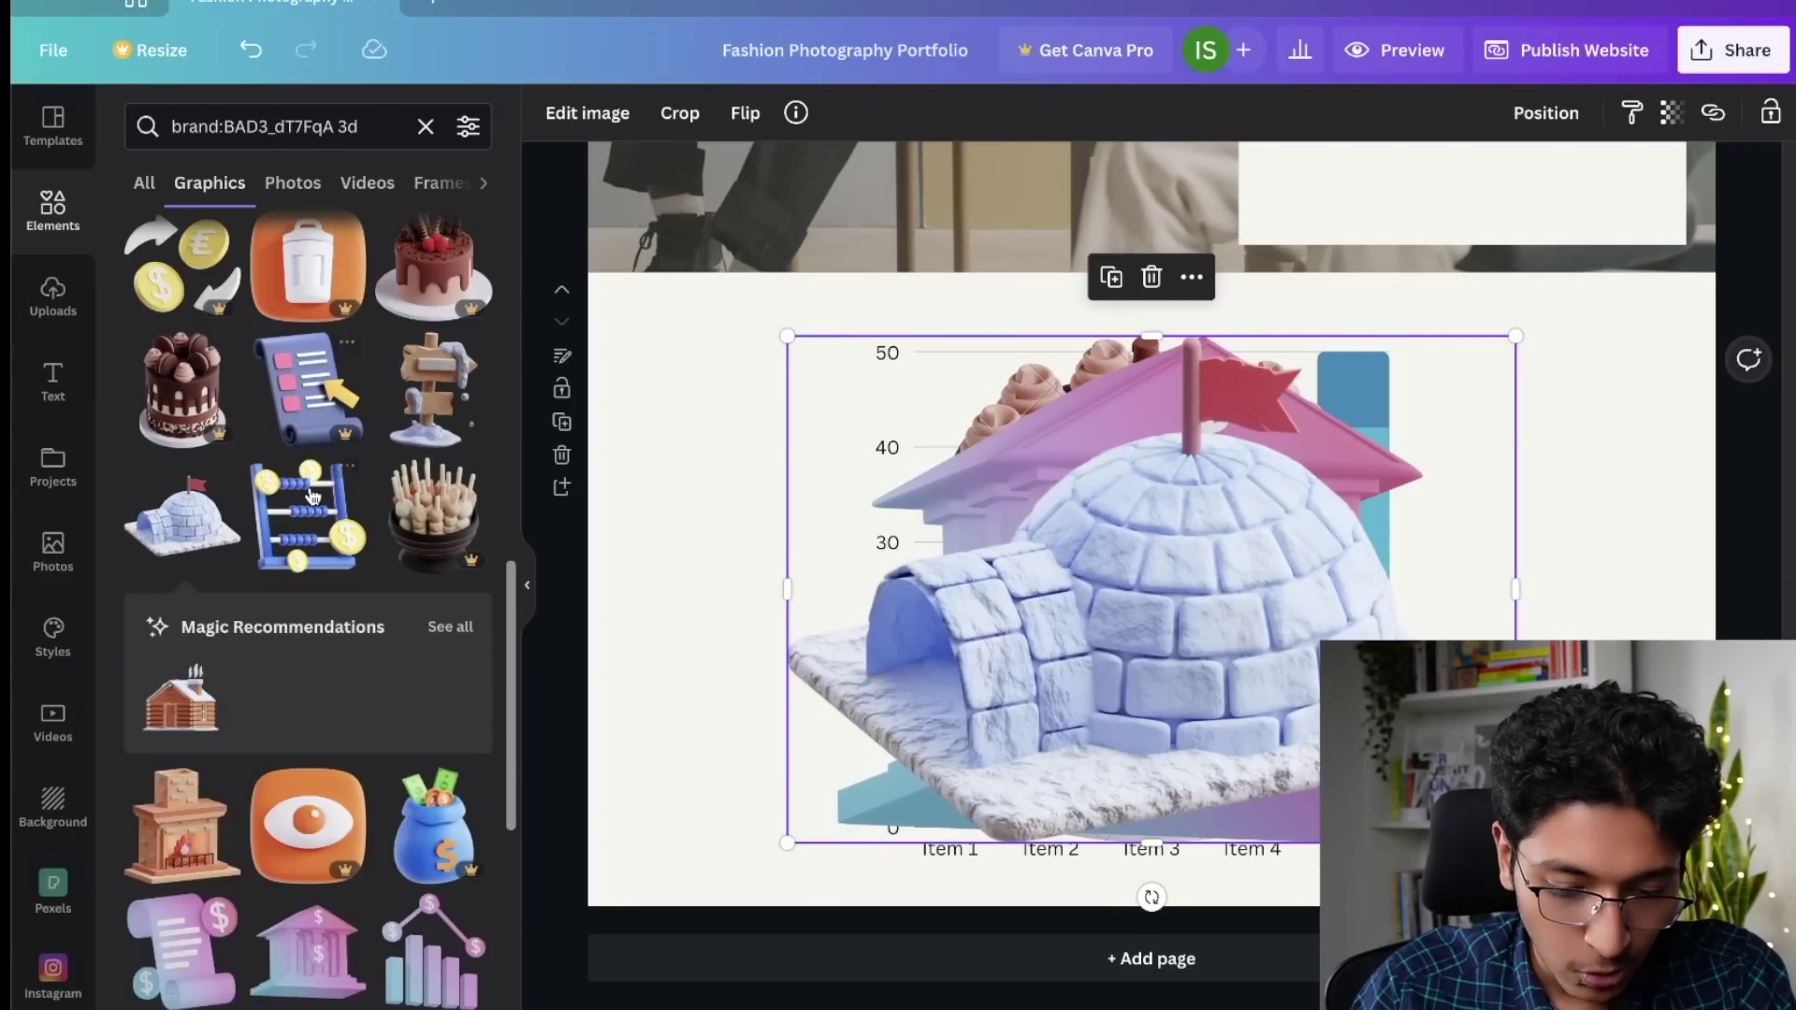
pyautogui.scroll(-5, 313, 495)
pyautogui.scroll(-10, 313, 493)
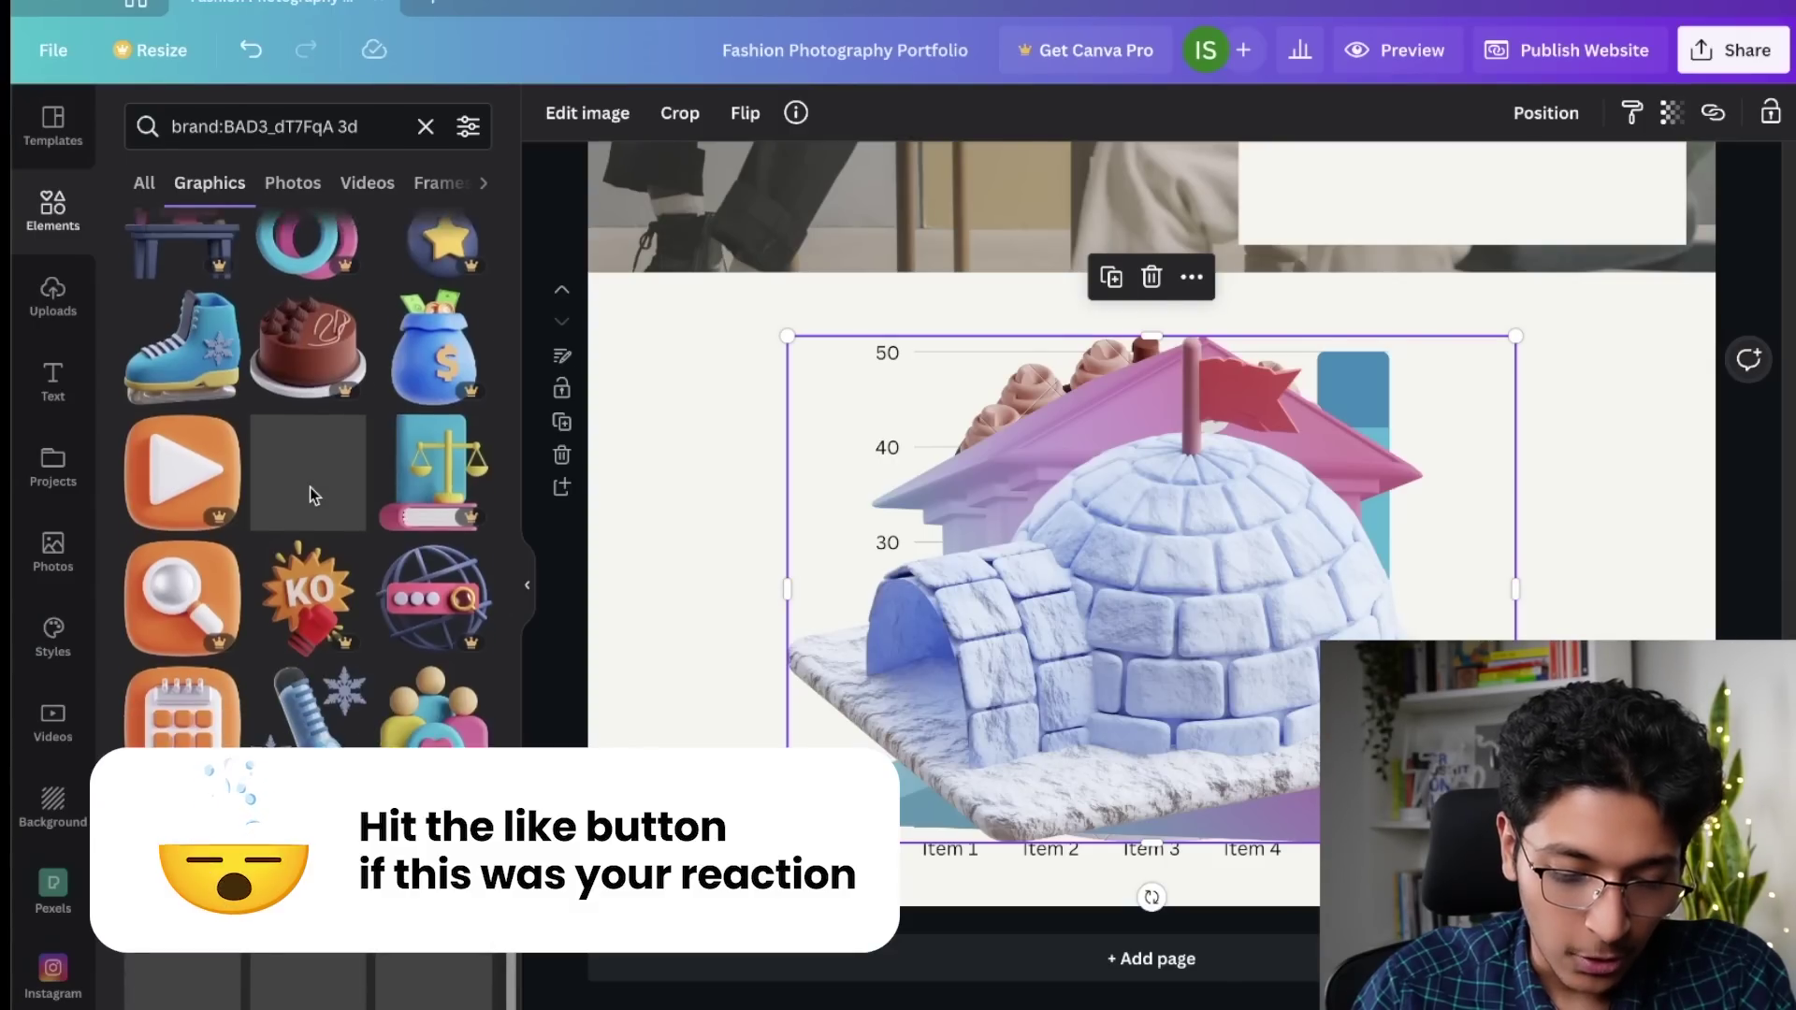
pyautogui.scroll(-3, 312, 494)
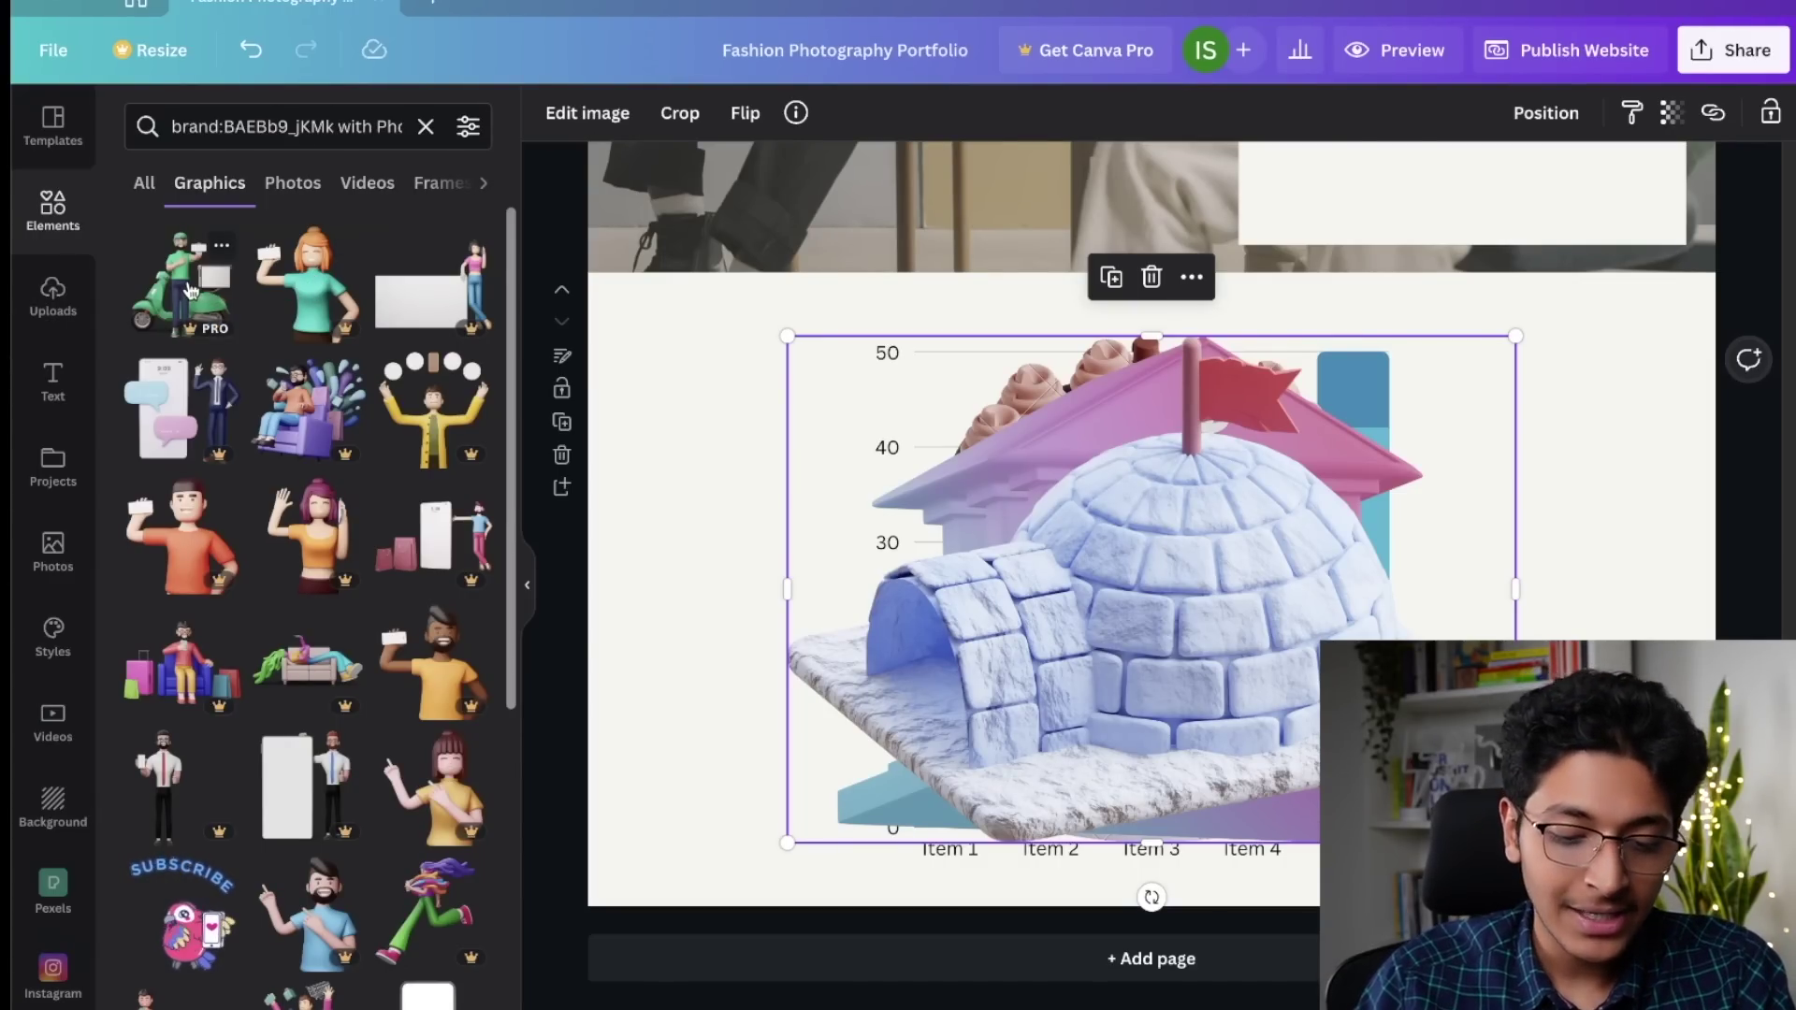
# Step: Add 3D 'with Phone' characters: scooter rider, orange-haired, purple-haired, orange-shirt, yellow-shirt and bearded figures
pyautogui.click(190, 290)
pyautogui.click(318, 296)
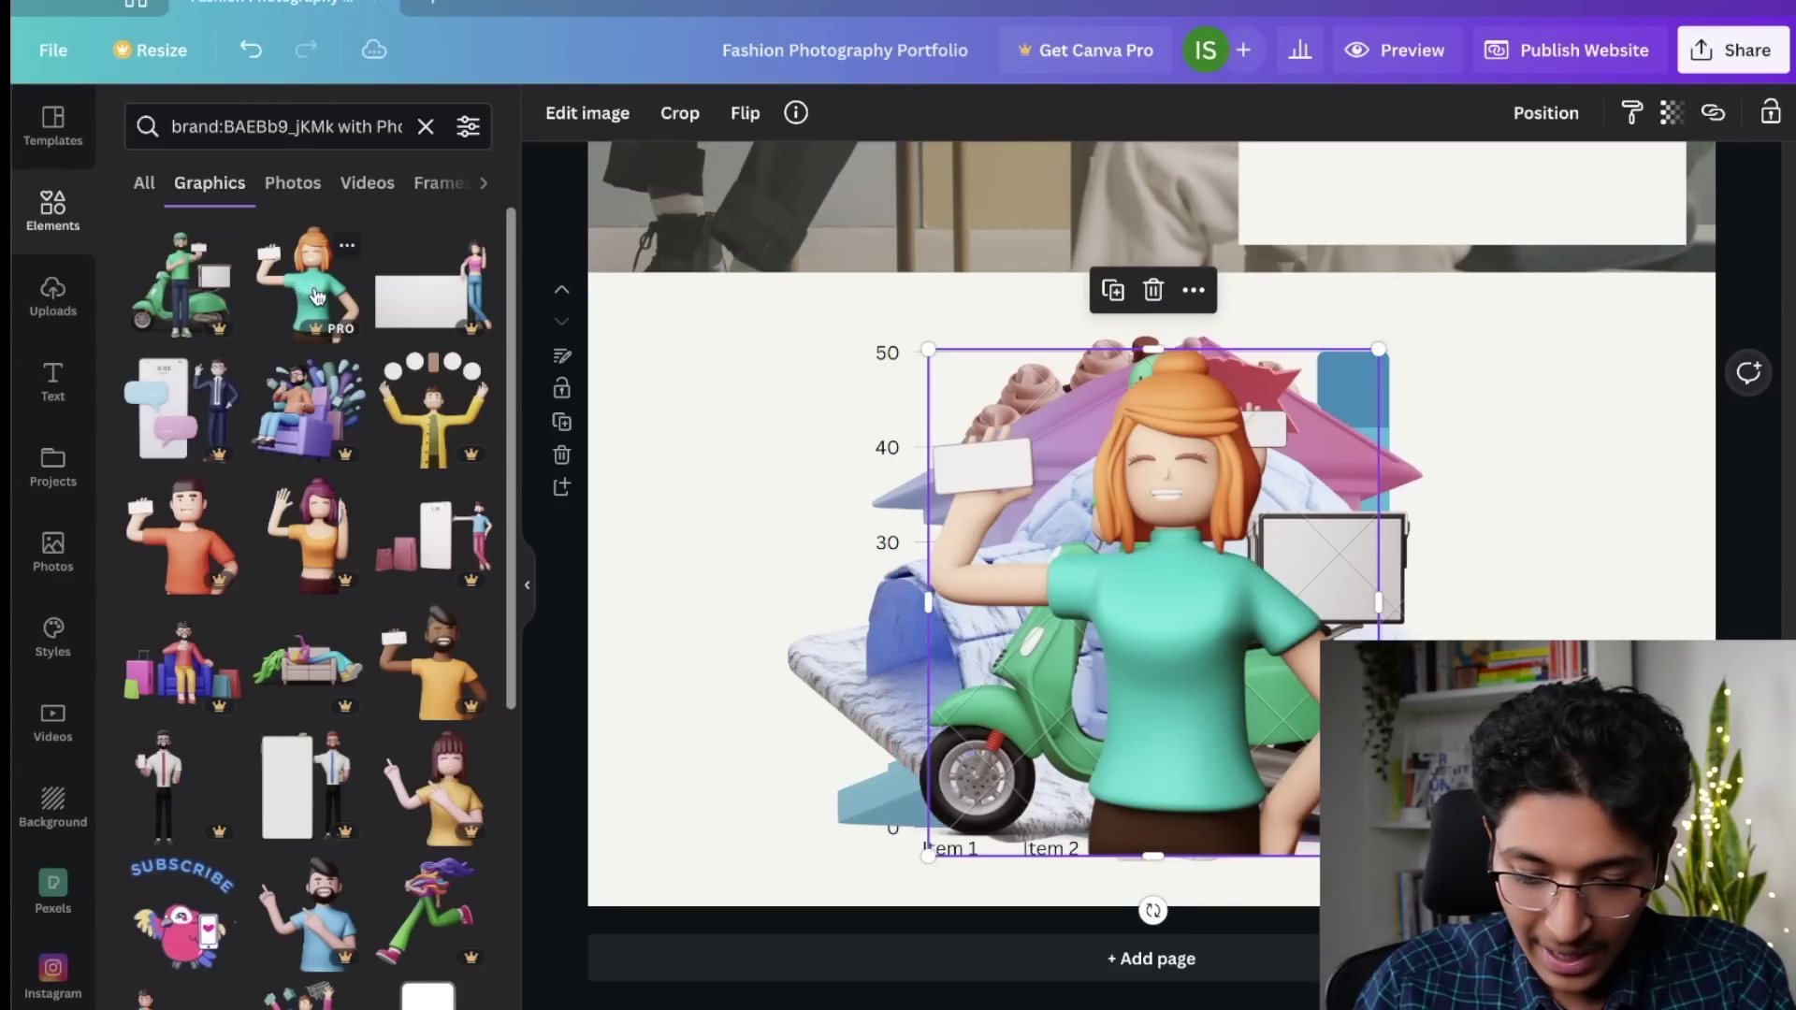
pyautogui.click(318, 548)
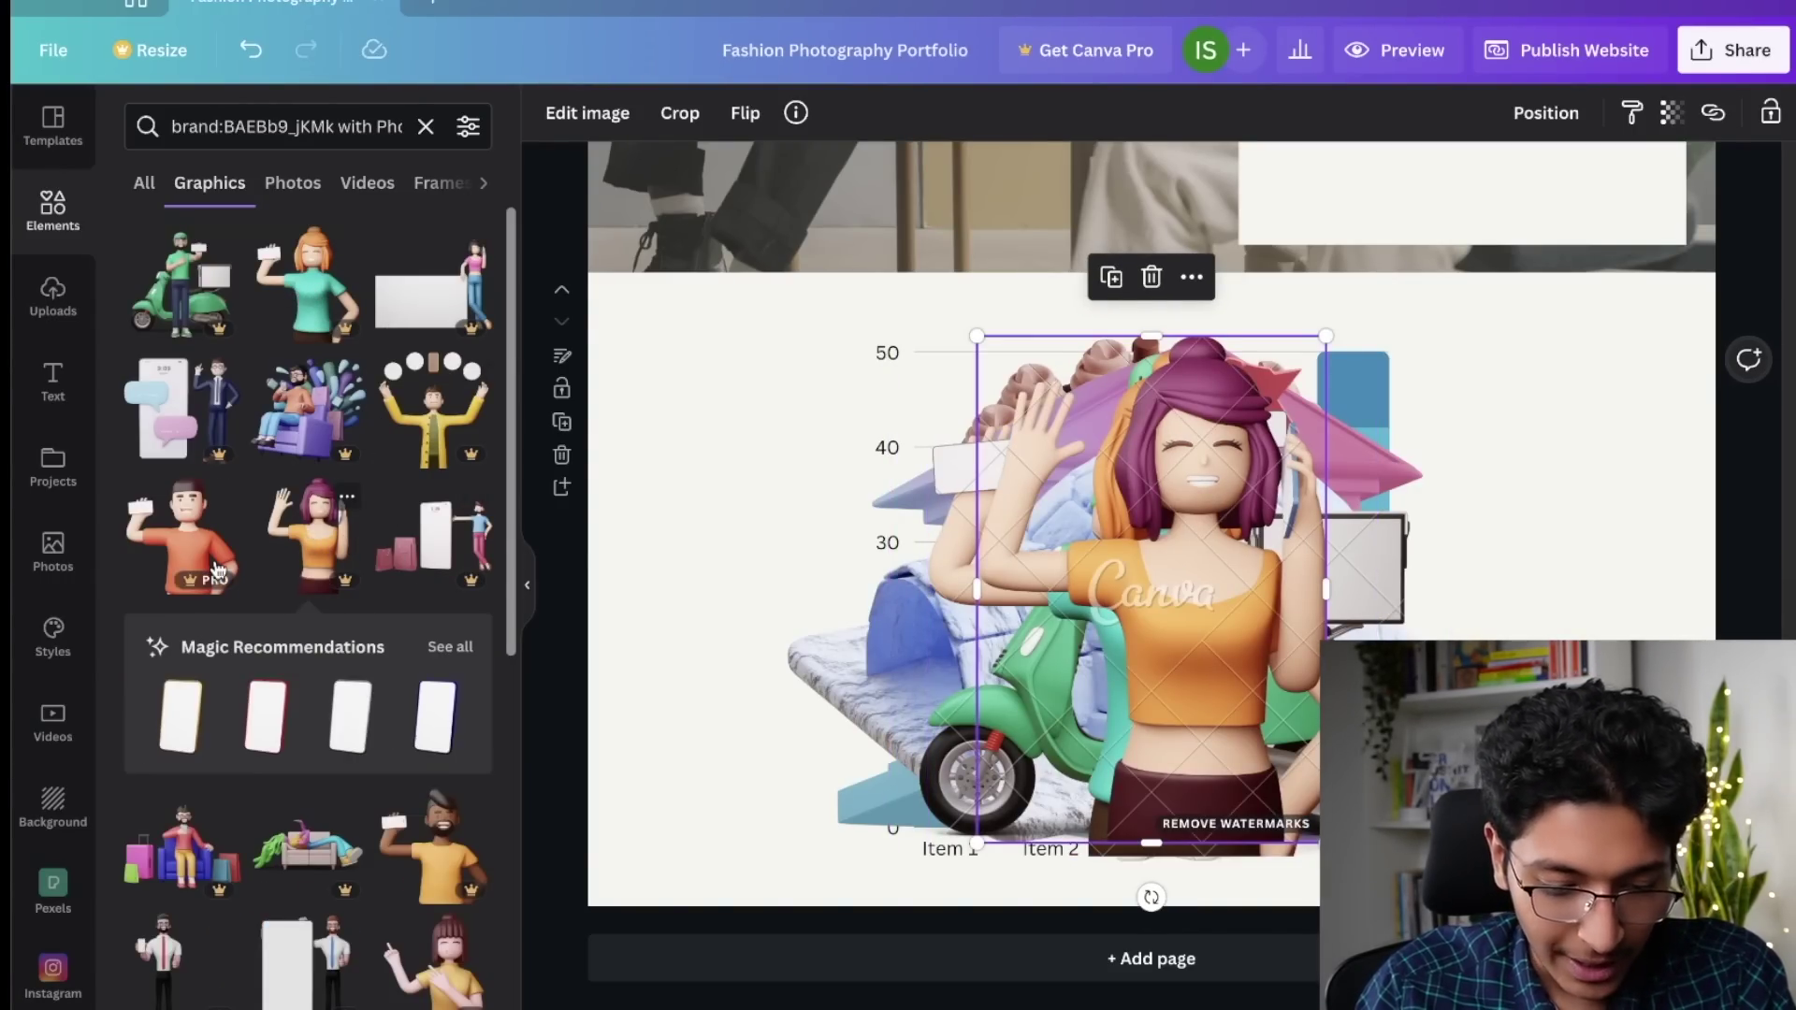
pyautogui.click(183, 555)
pyautogui.scroll(-5, 305, 580)
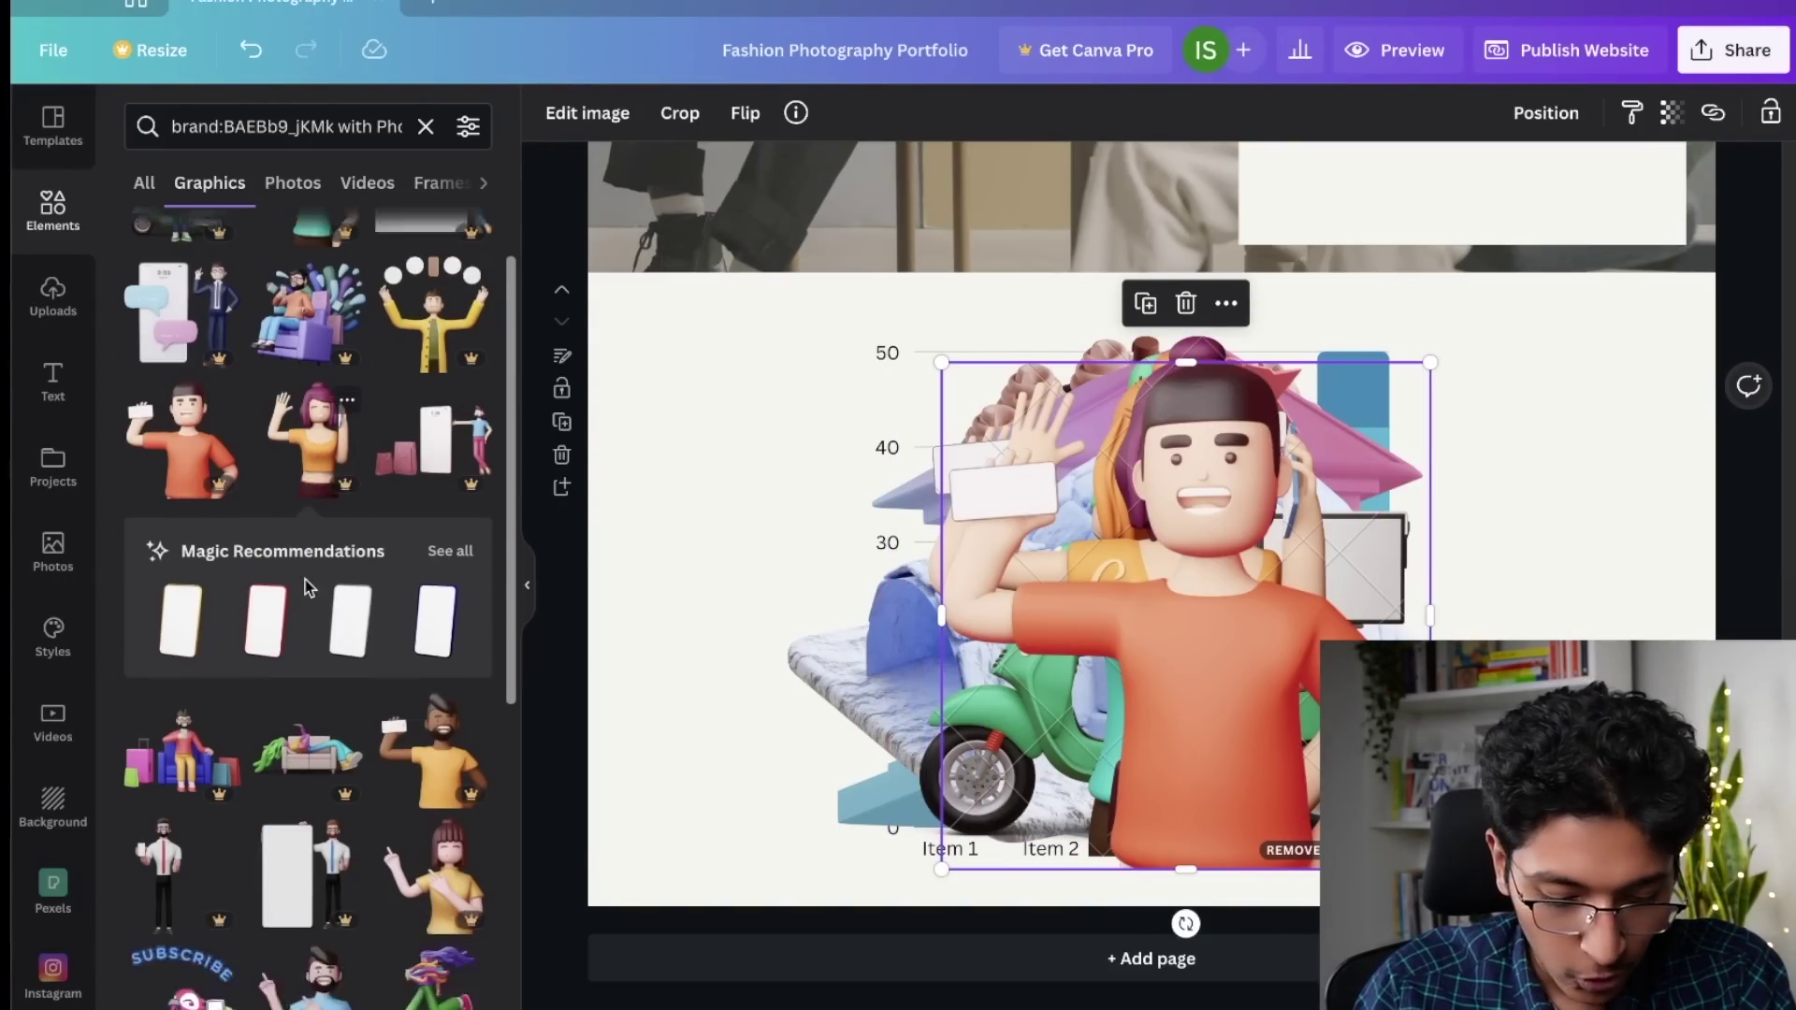
pyautogui.click(426, 493)
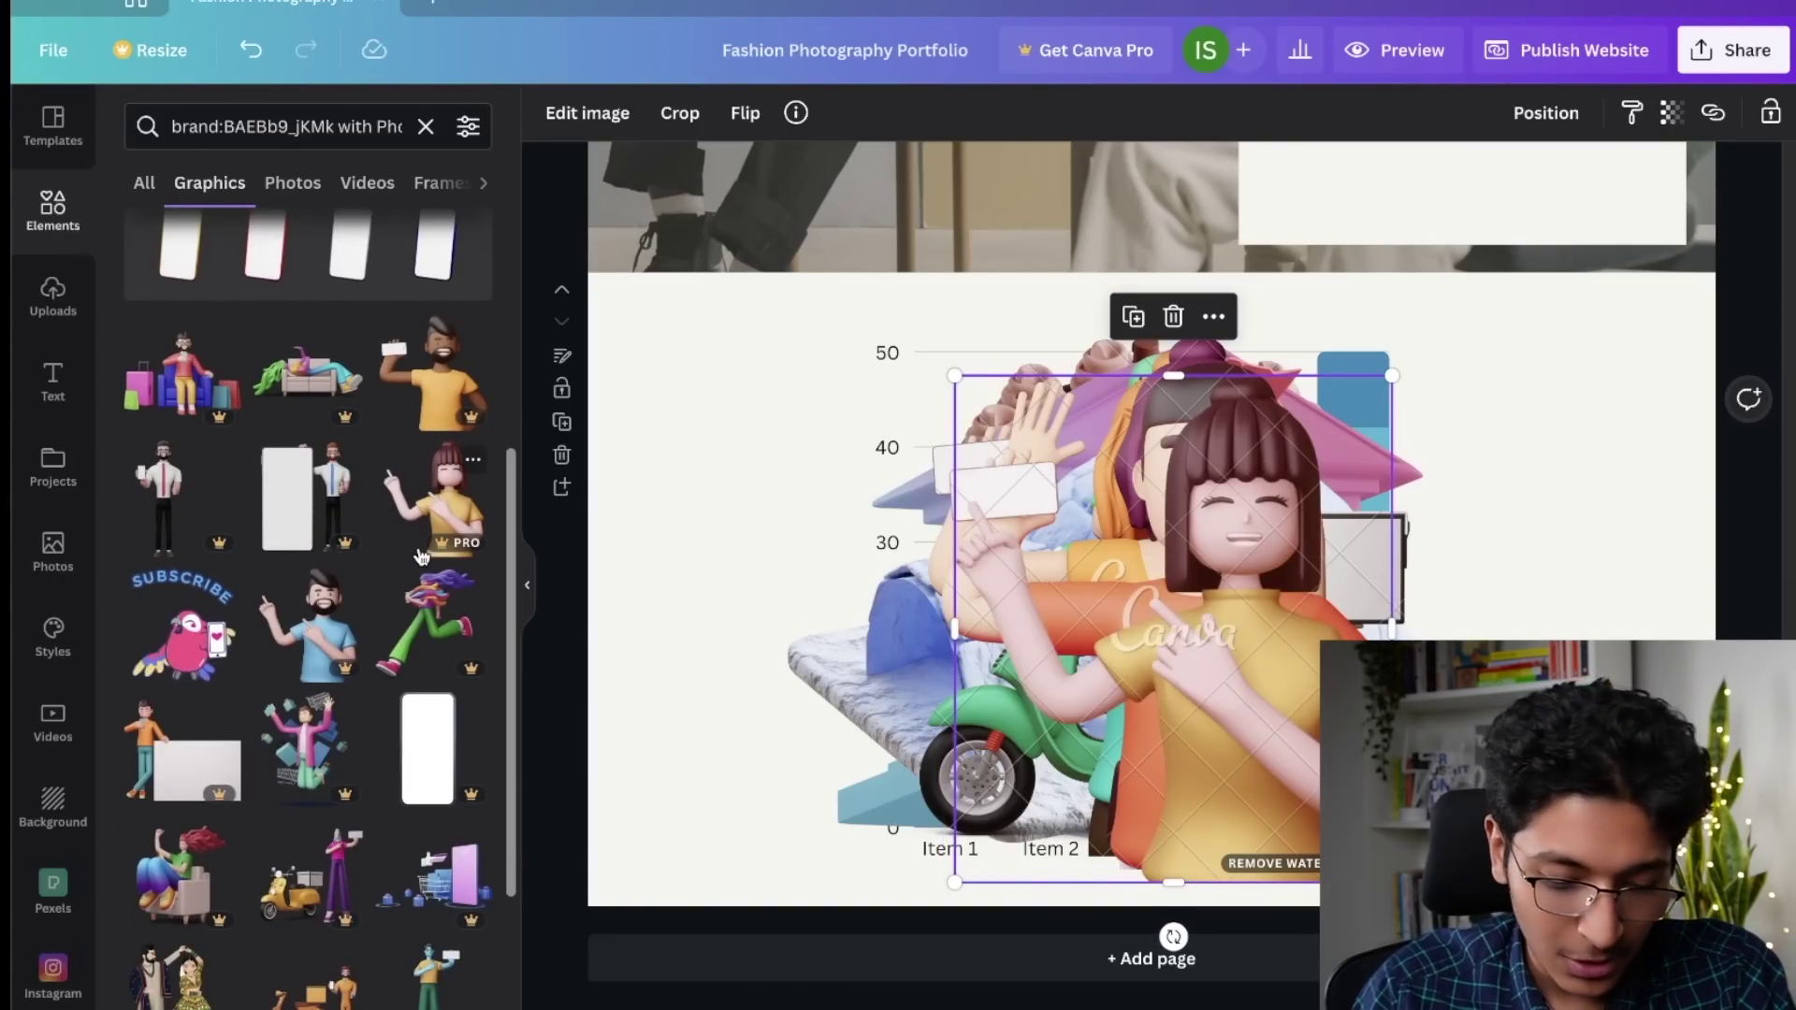
pyautogui.click(325, 629)
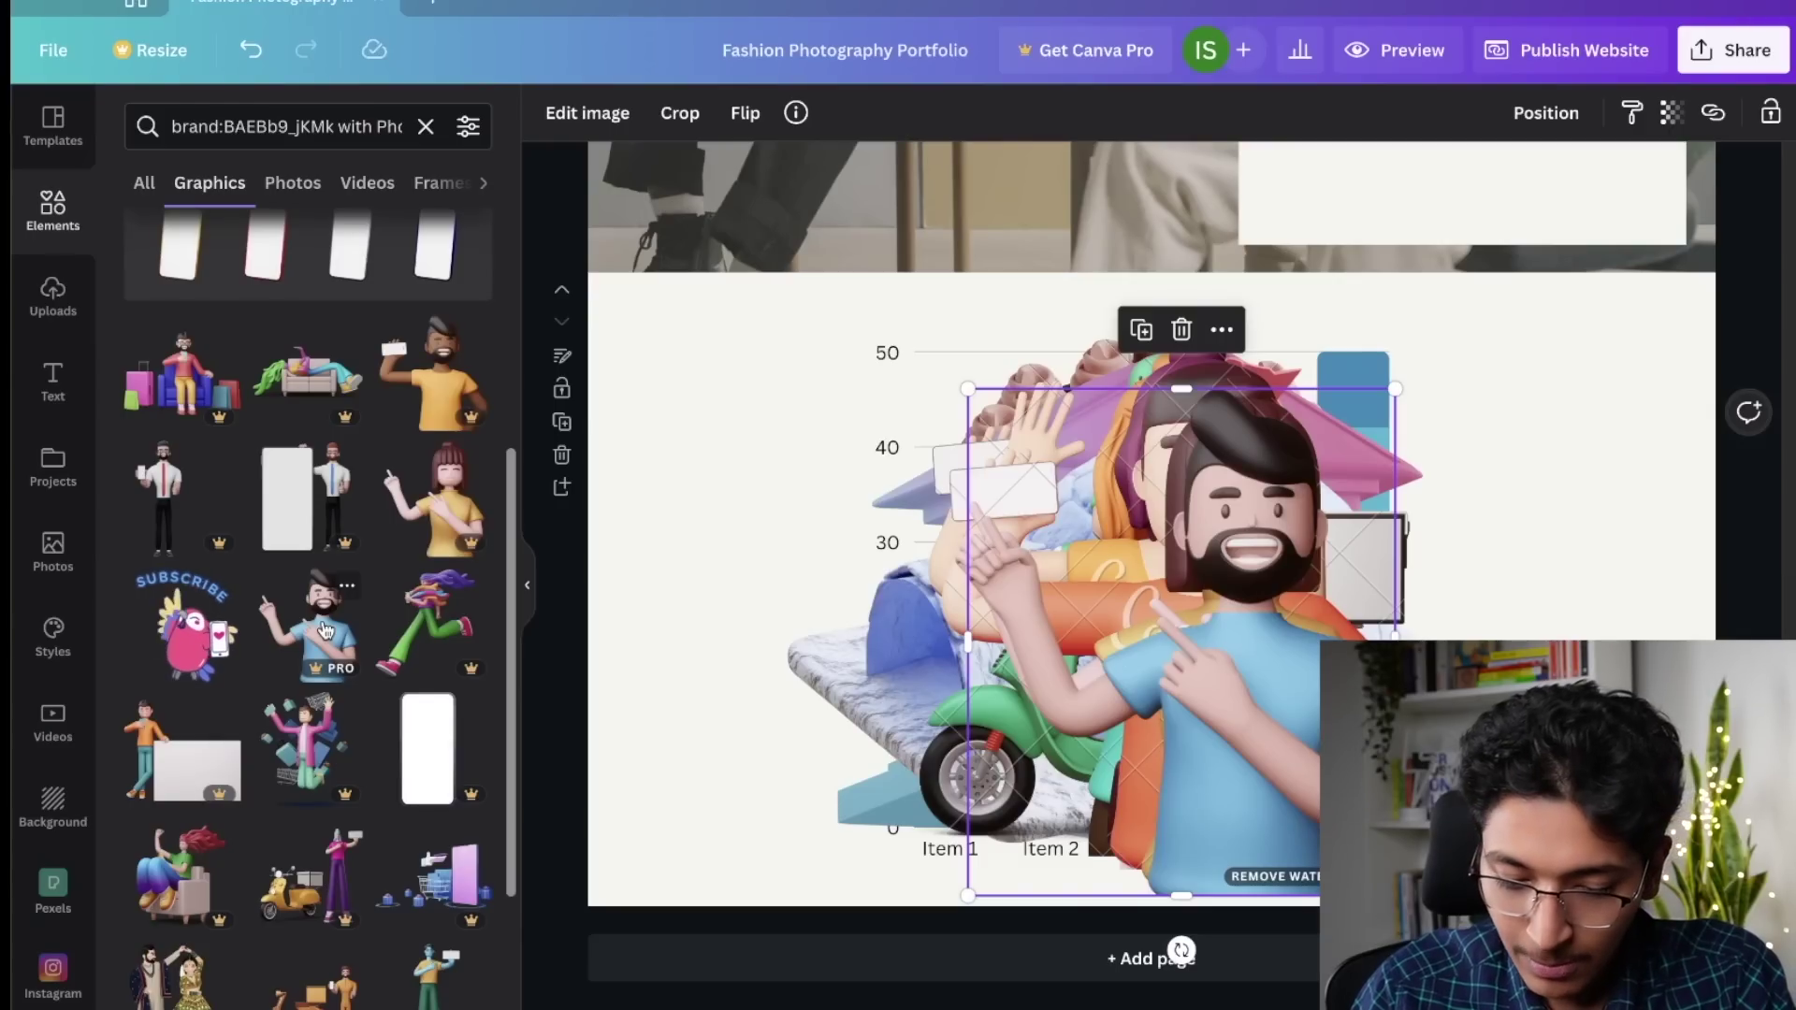
pyautogui.scroll(-1, 333, 633)
pyautogui.scroll(-10, 333, 633)
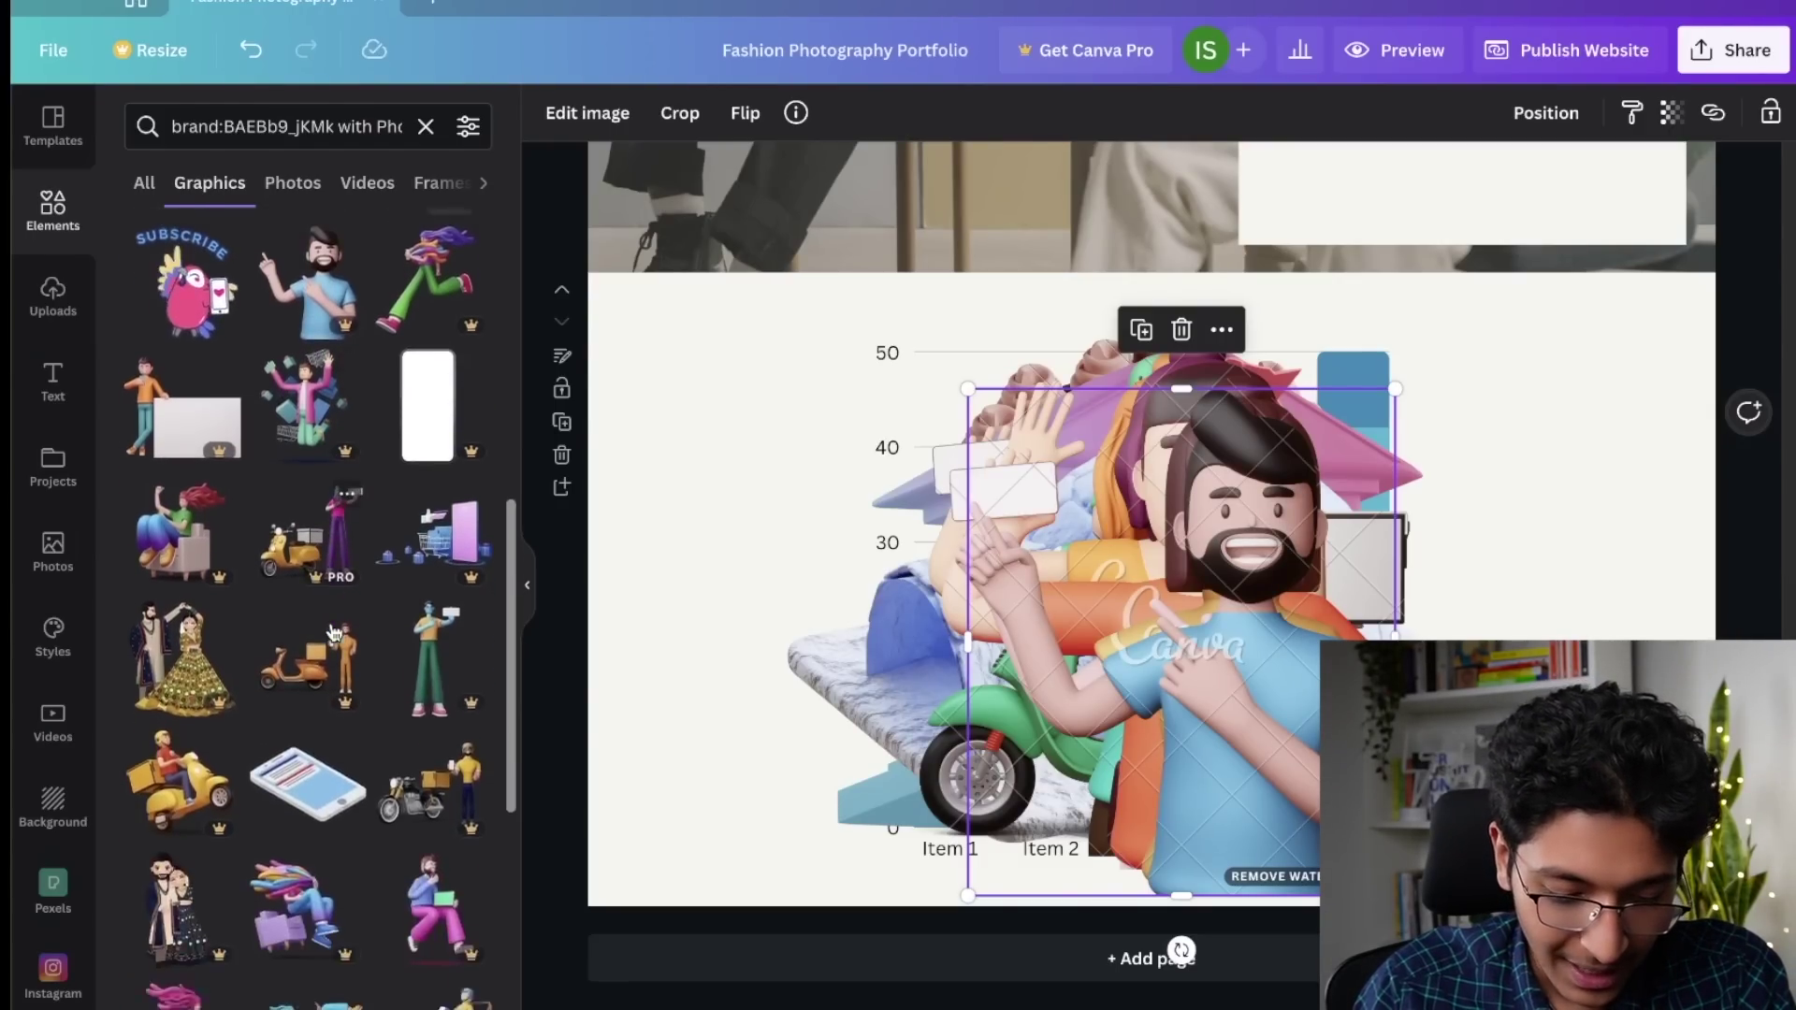